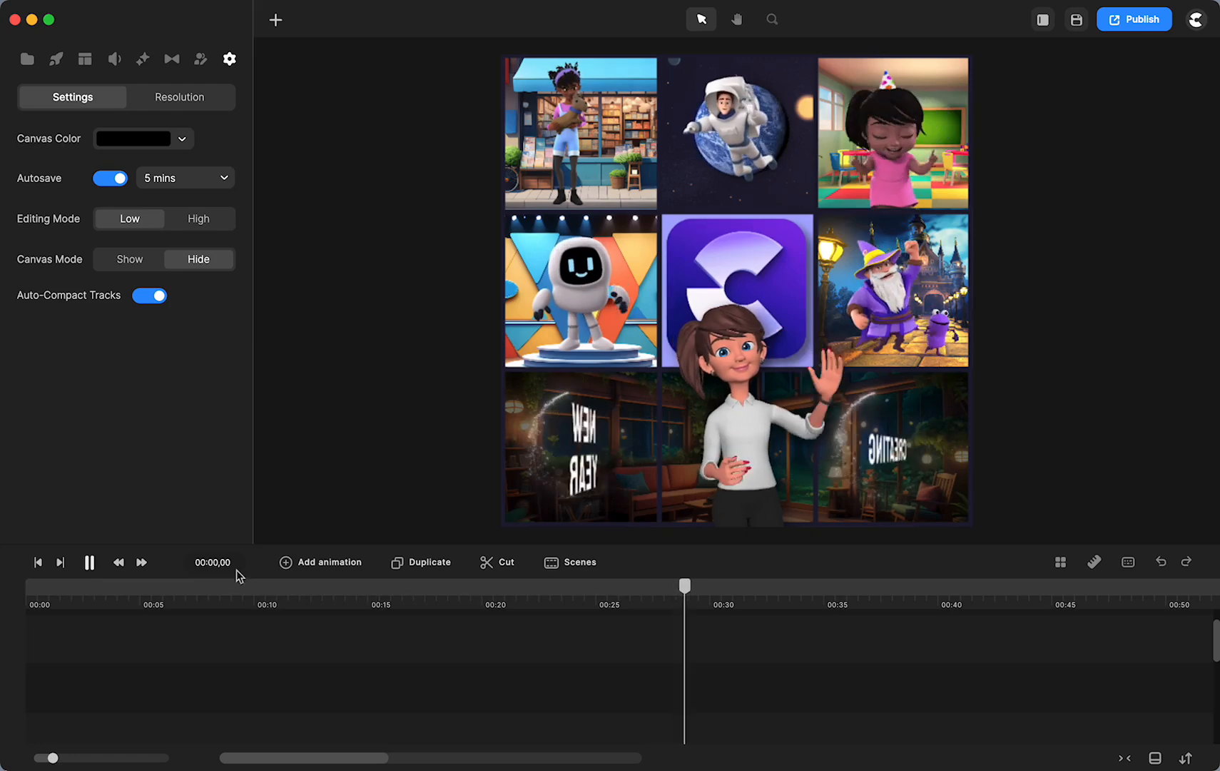
# Pause playback and move the playhead to the empty stretch of the timeline at about 00:43
pyautogui.click(91, 563)
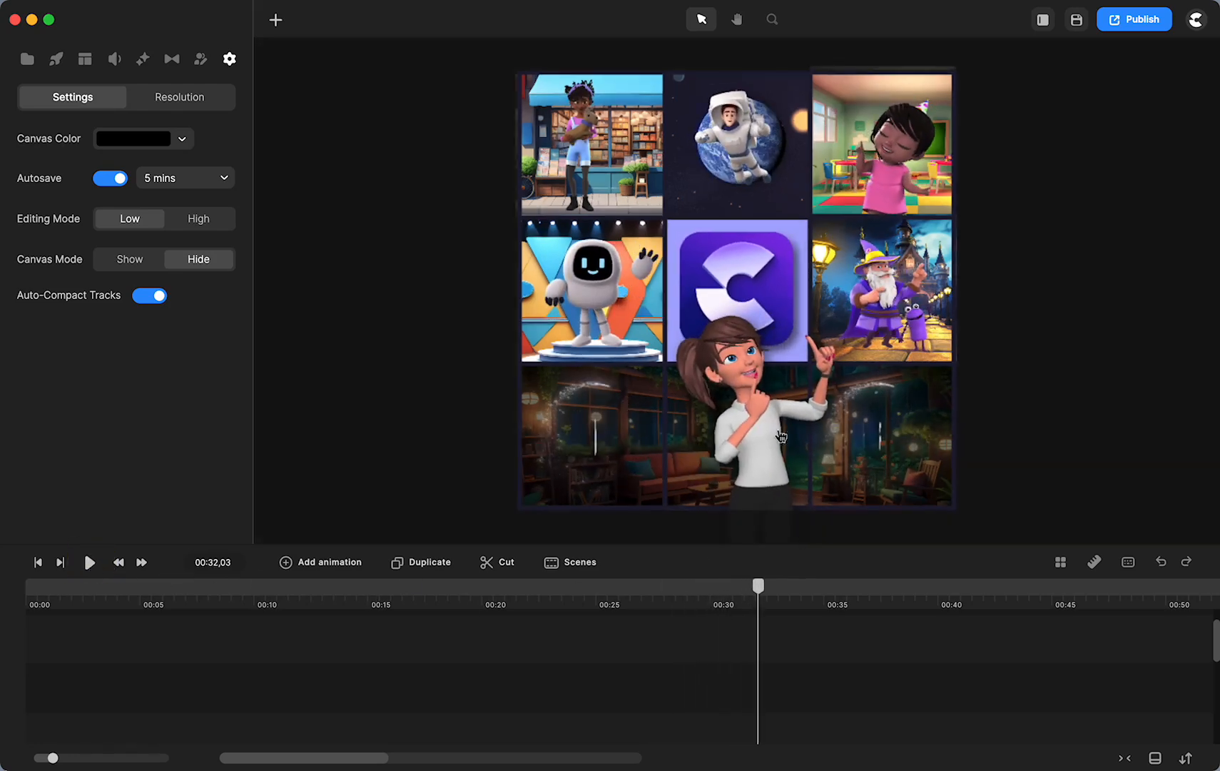
pyautogui.hscroll(10, 479, 667)
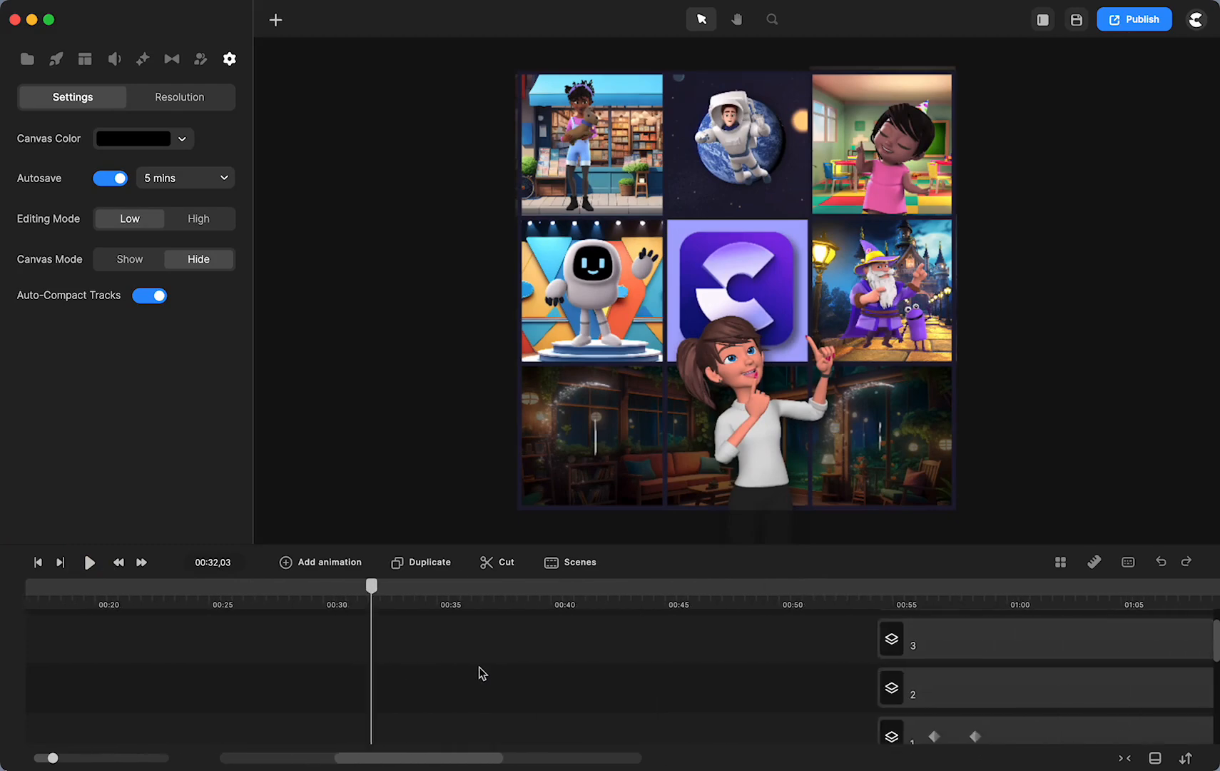
pyautogui.click(505, 596)
pyautogui.moveTo(506, 585); pyautogui.dragTo(641, 586)
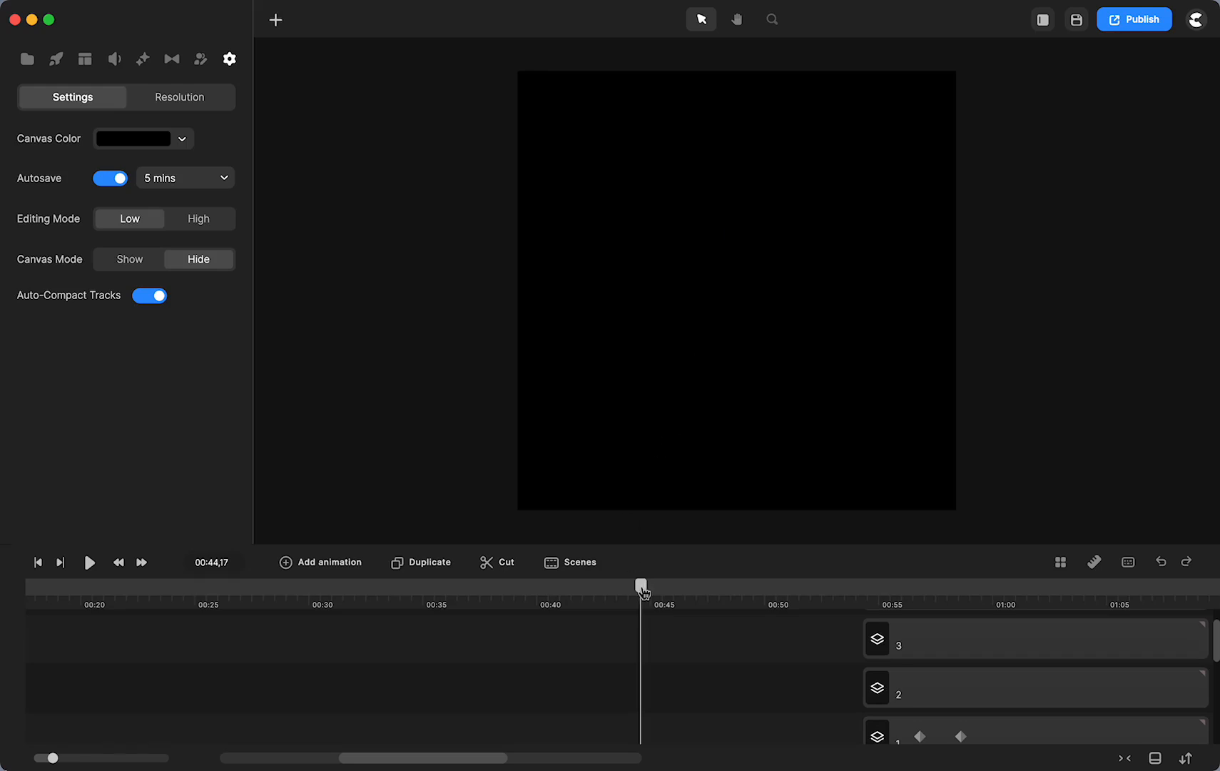
pyautogui.moveTo(643, 590); pyautogui.dragTo(610, 633)
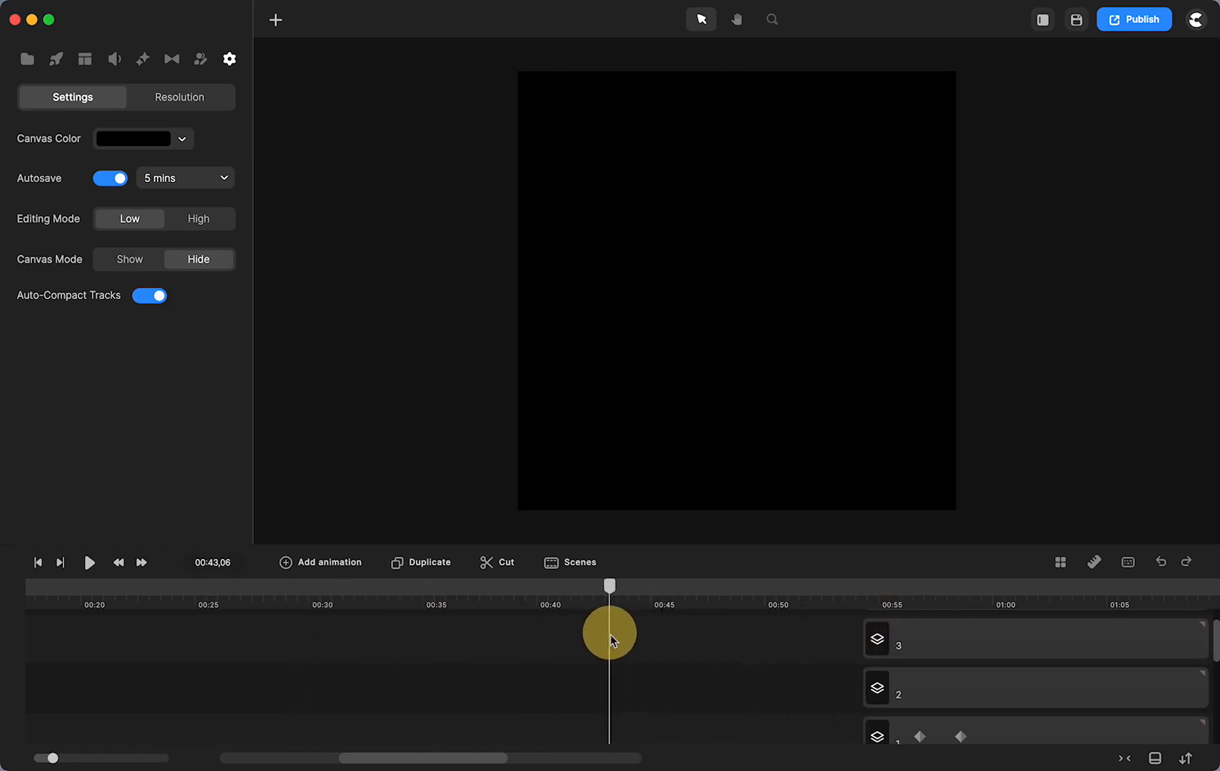
# Add a square and resize it to 50% scale so it fills the canvas's upper-left quarter
pyautogui.click(275, 22)
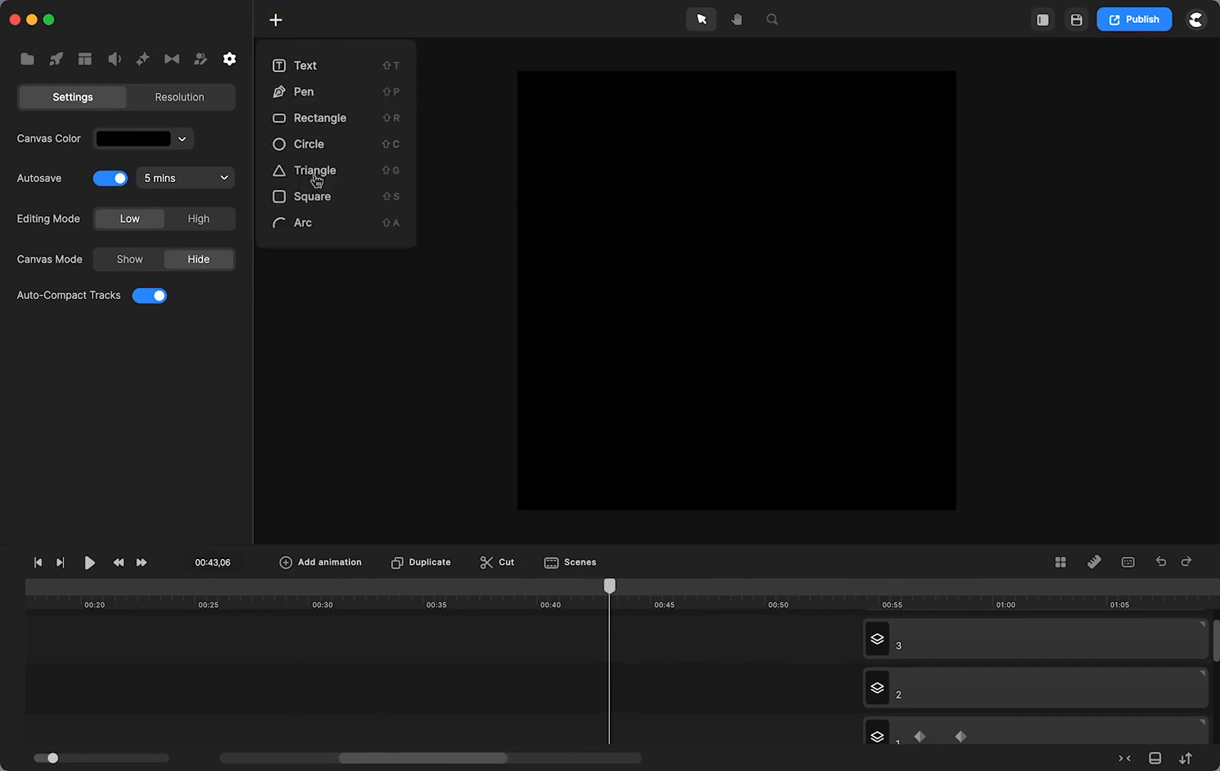
pyautogui.click(318, 201)
pyautogui.moveTo(736, 269); pyautogui.dragTo(651, 185)
pyautogui.moveTo(783, 334); pyautogui.dragTo(737, 293)
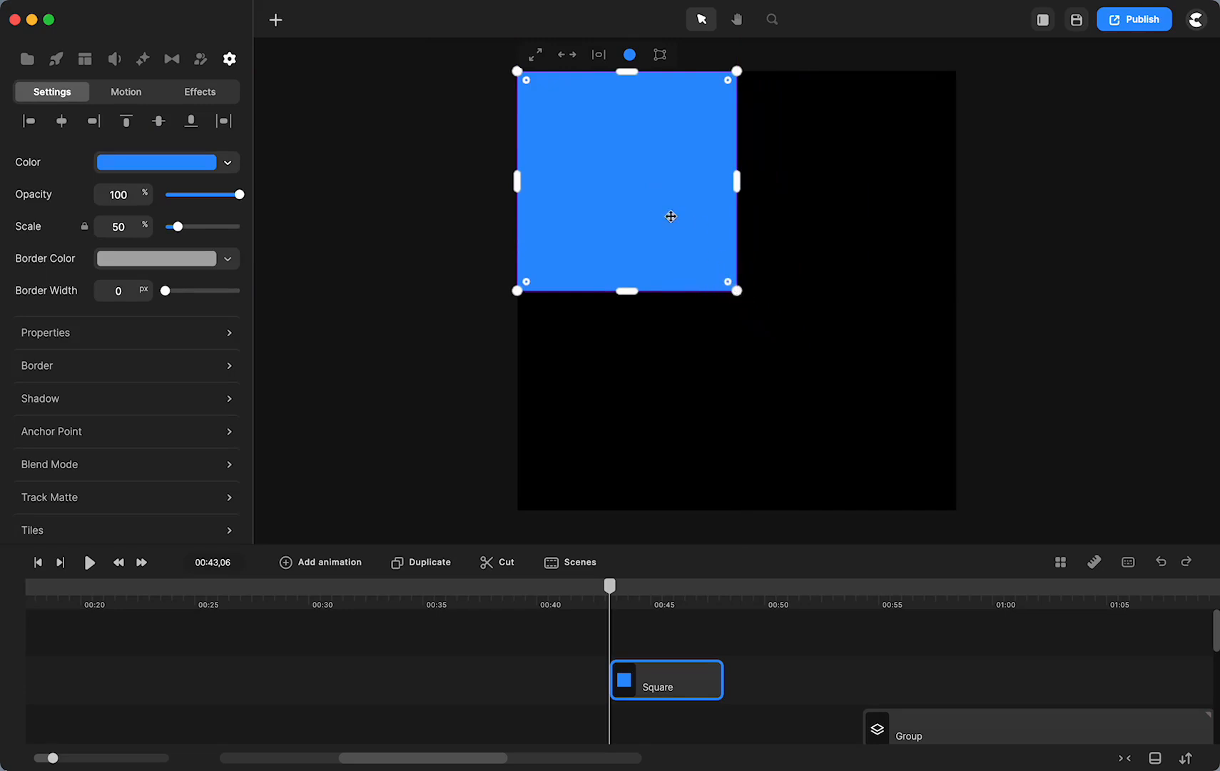
# Duplicate the square into the lower-left and upper-right quarters of the canvas
pyautogui.press('super+d')
pyautogui.moveTo(643, 189); pyautogui.dragTo(638, 394)
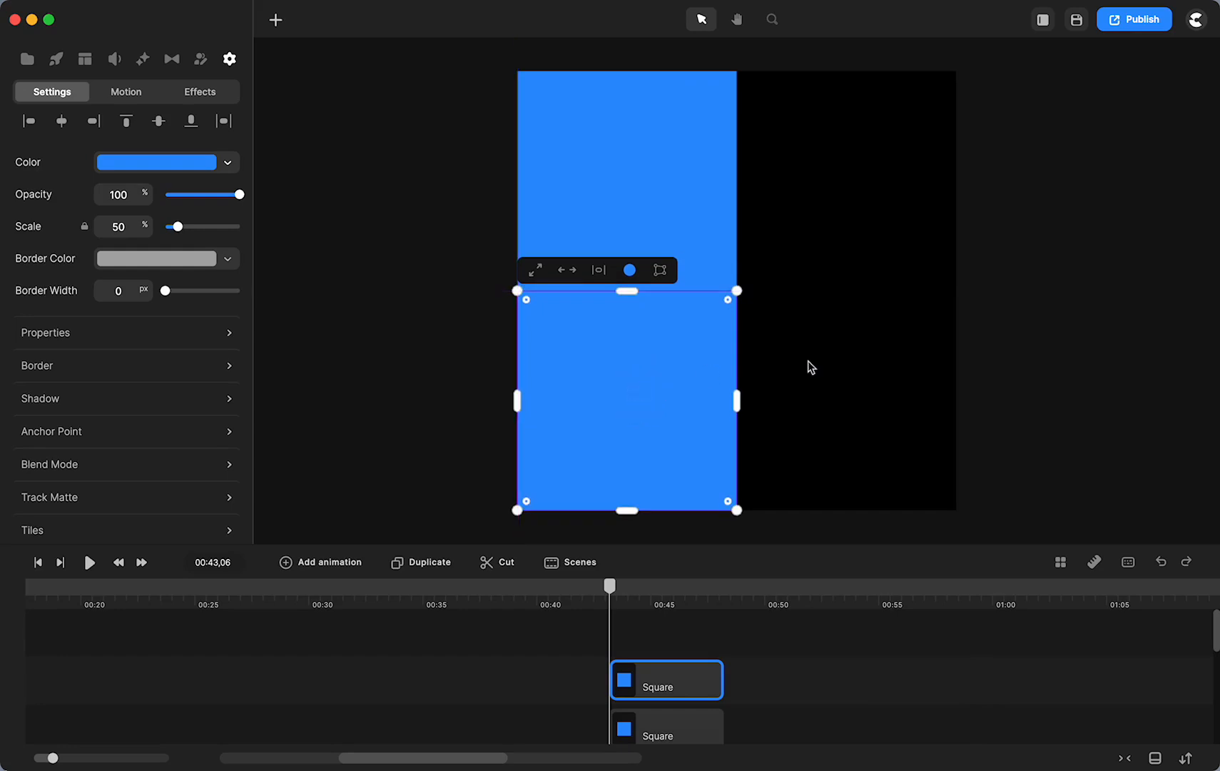
pyautogui.click(808, 361)
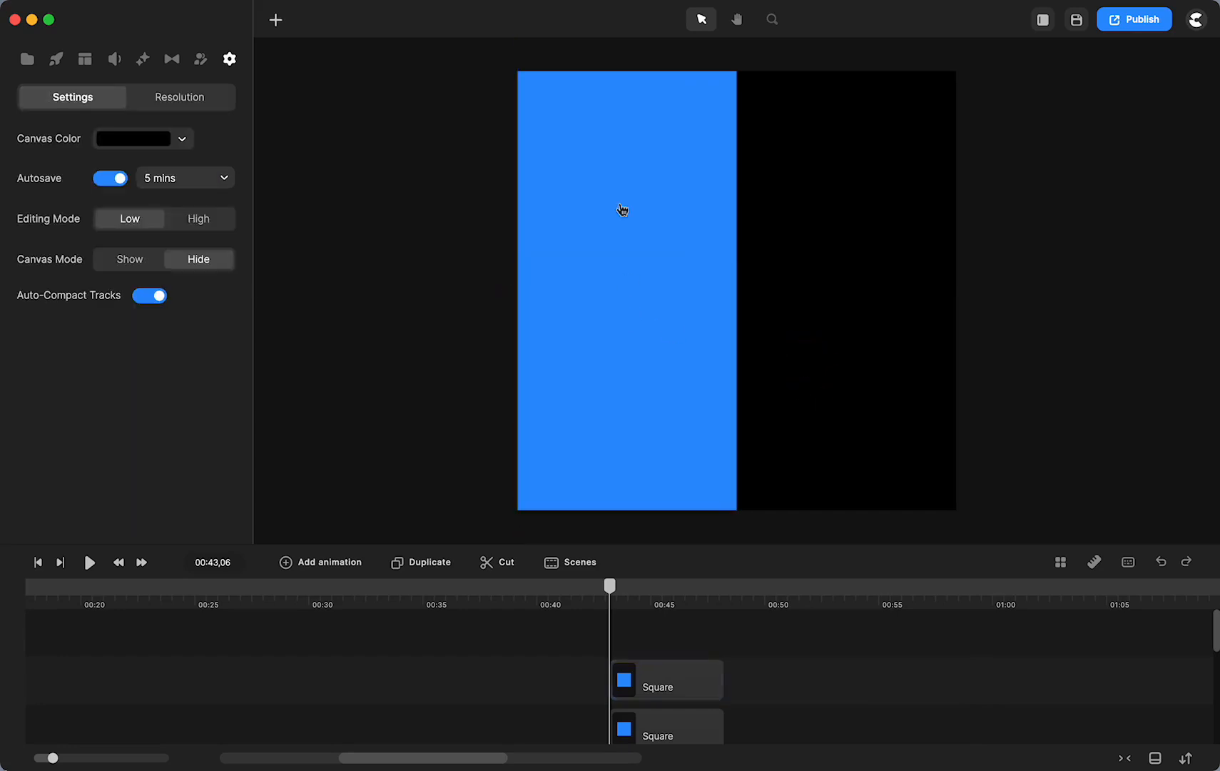
pyautogui.click(614, 176)
pyautogui.press('super+d')
pyautogui.moveTo(614, 176); pyautogui.dragTo(837, 192)
pyautogui.click(1013, 183)
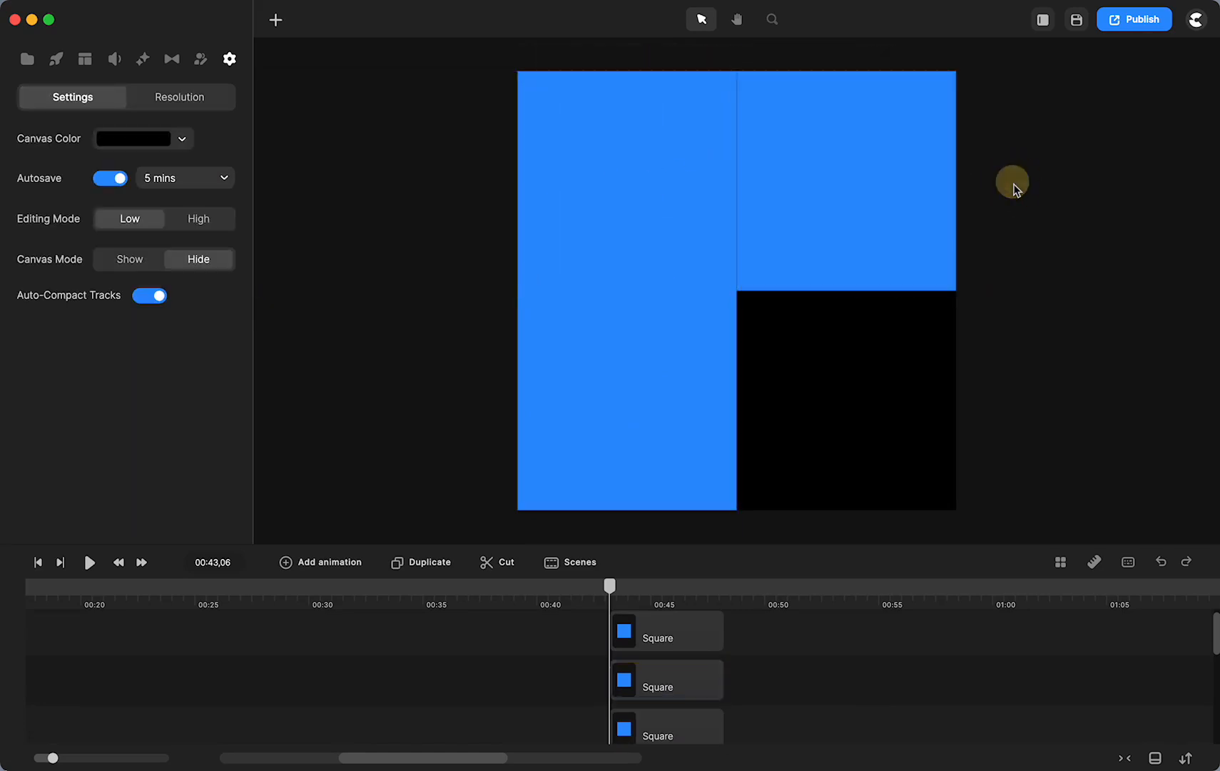
# Set the canvas color to white (ffffff)
pyautogui.click(921, 187)
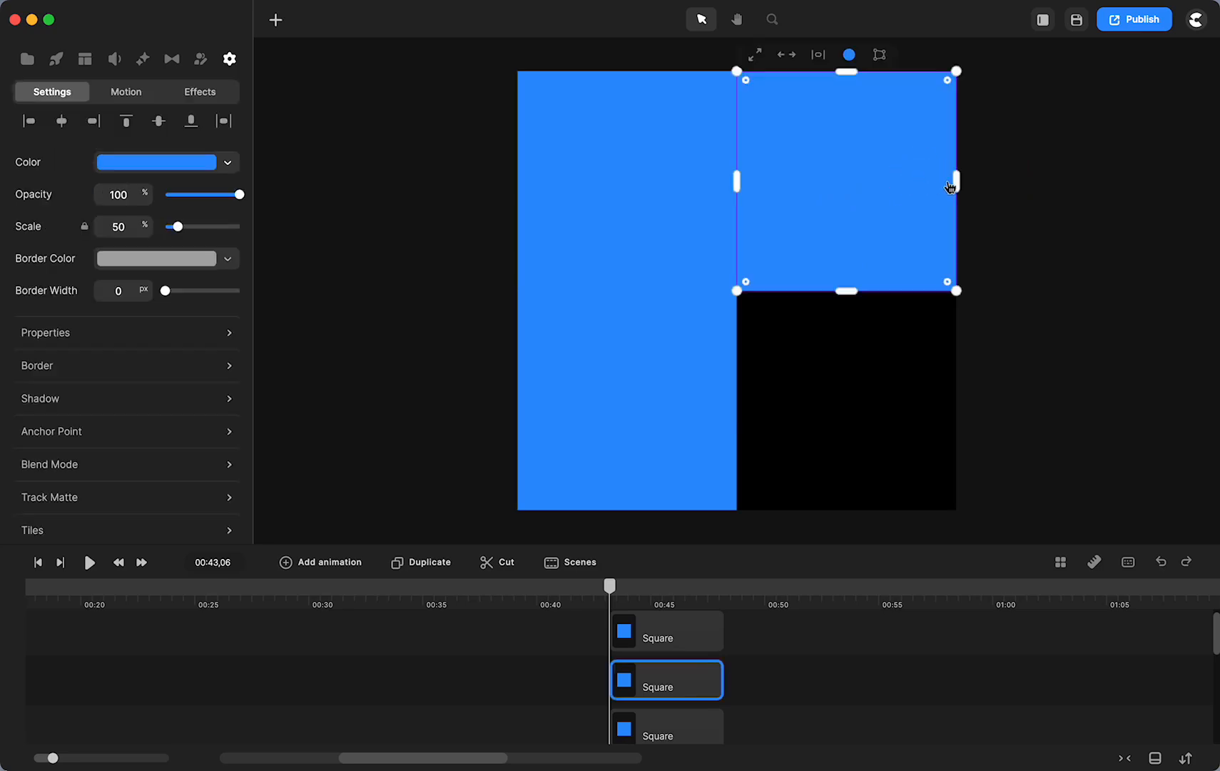
pyautogui.click(874, 387)
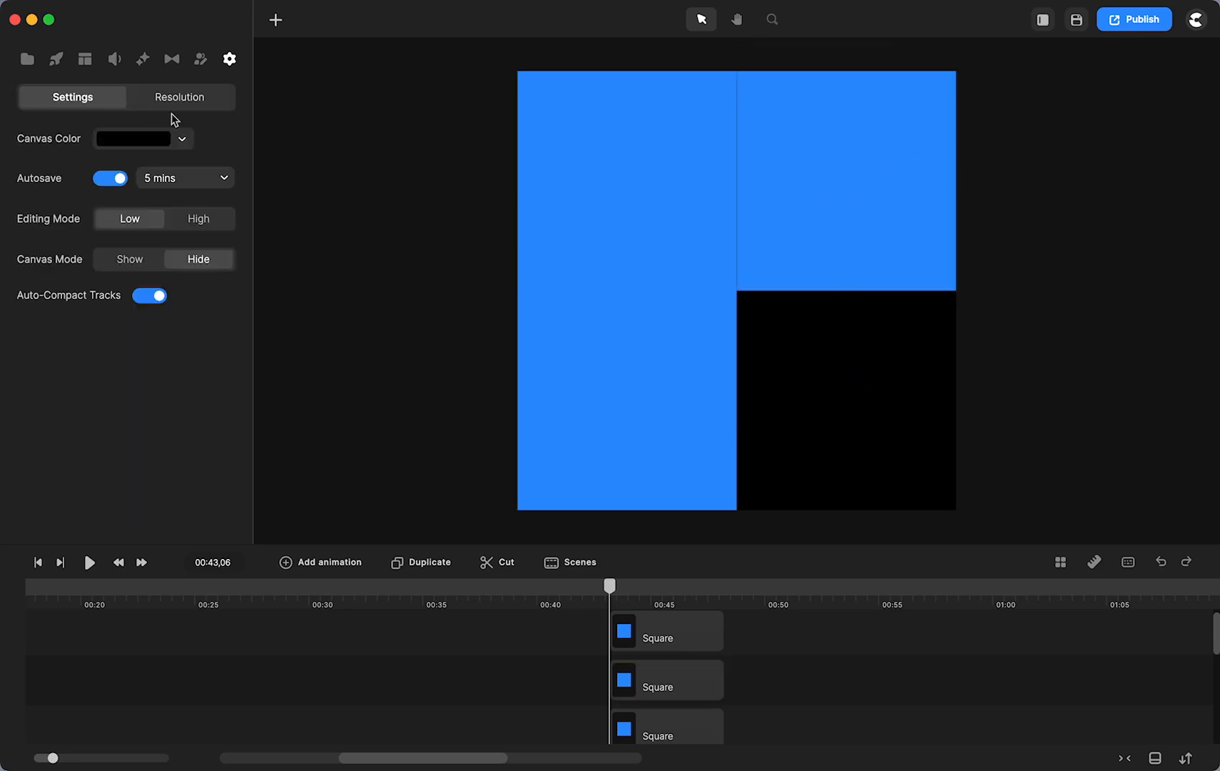
pyautogui.click(182, 138)
pyautogui.moveTo(220, 196); pyautogui.dragTo(197, 168)
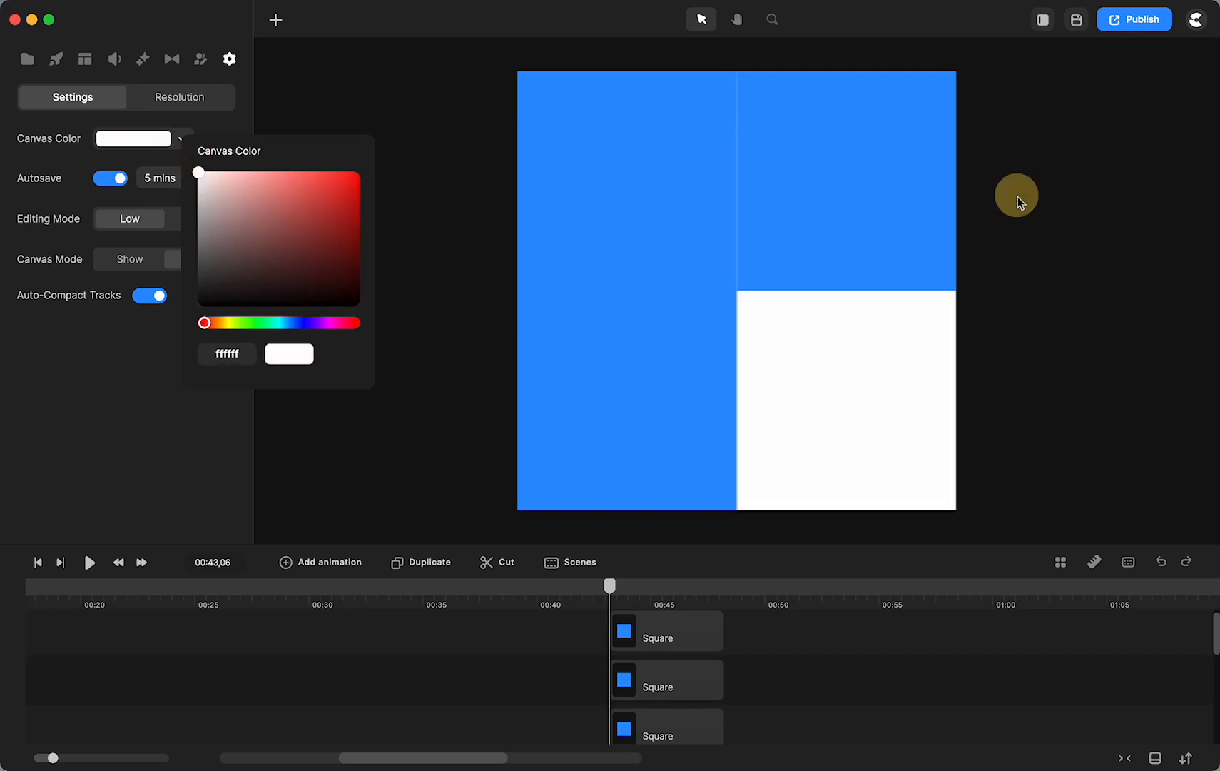
# Close the hairline gap between the upper-left and upper-right squares
pyautogui.click(923, 181)
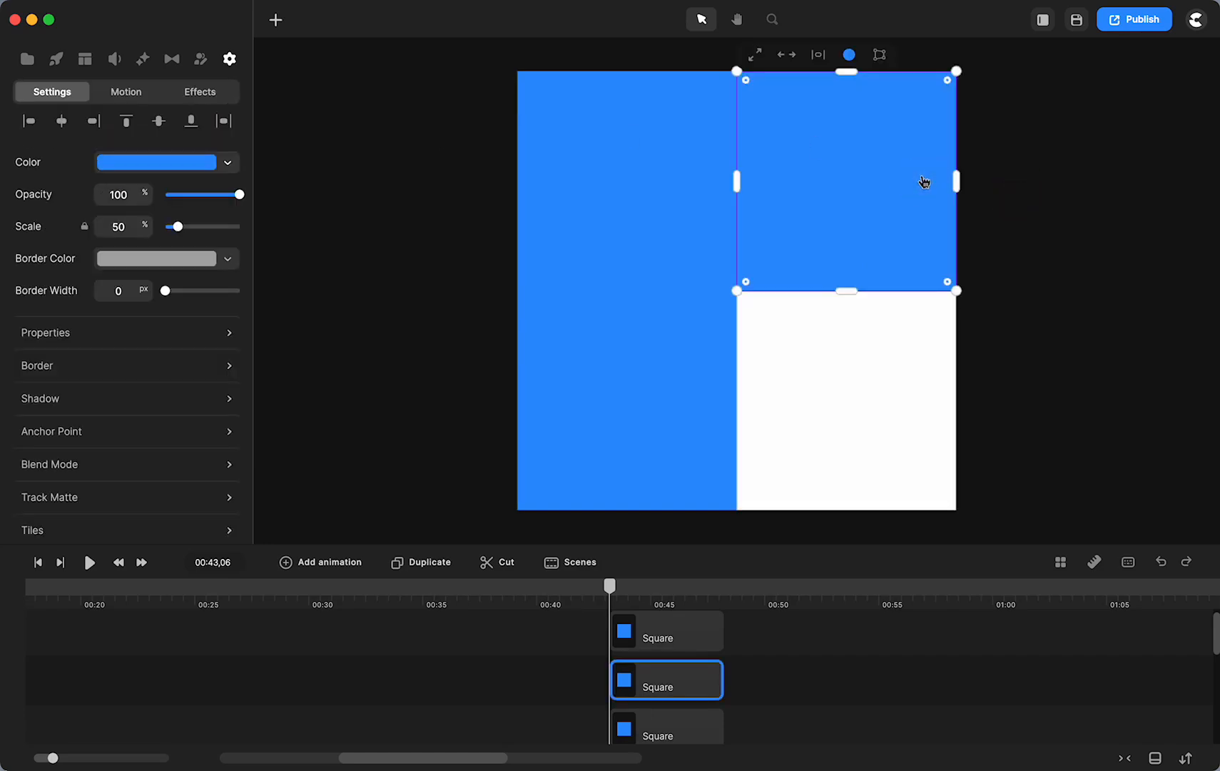
pyautogui.click(1108, 207)
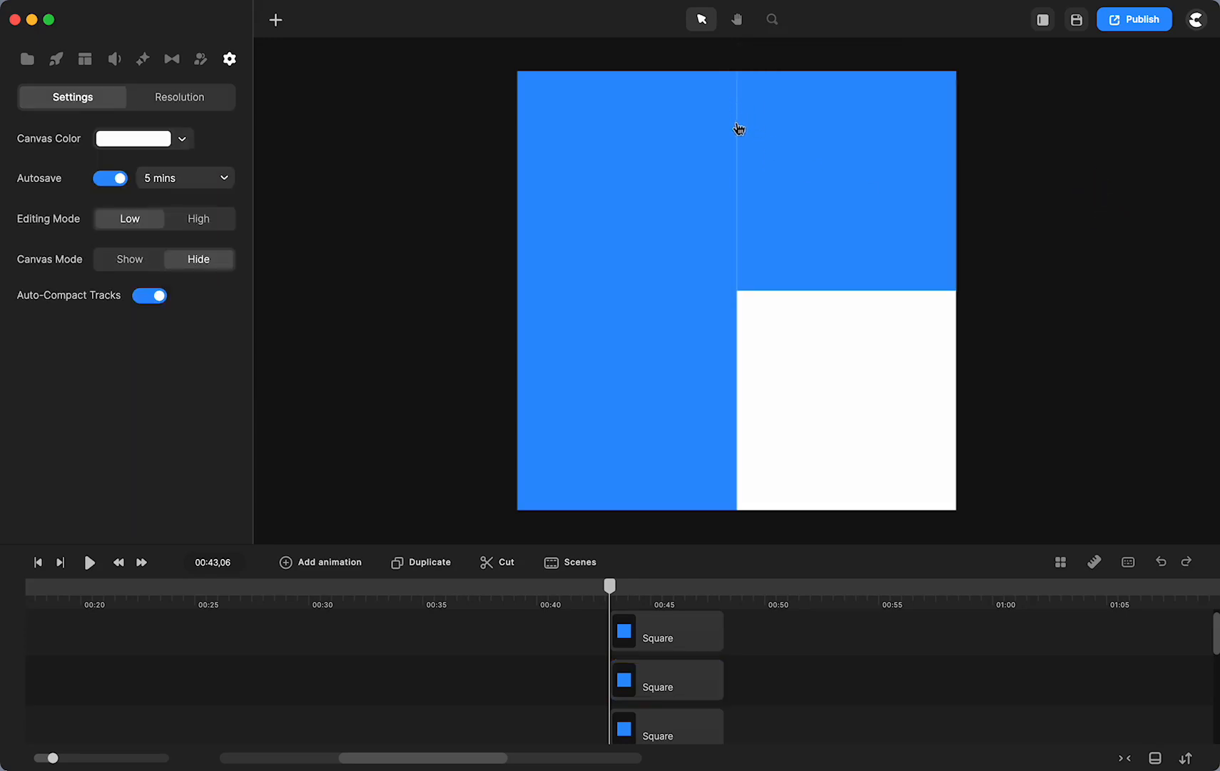
pyautogui.click(785, 158)
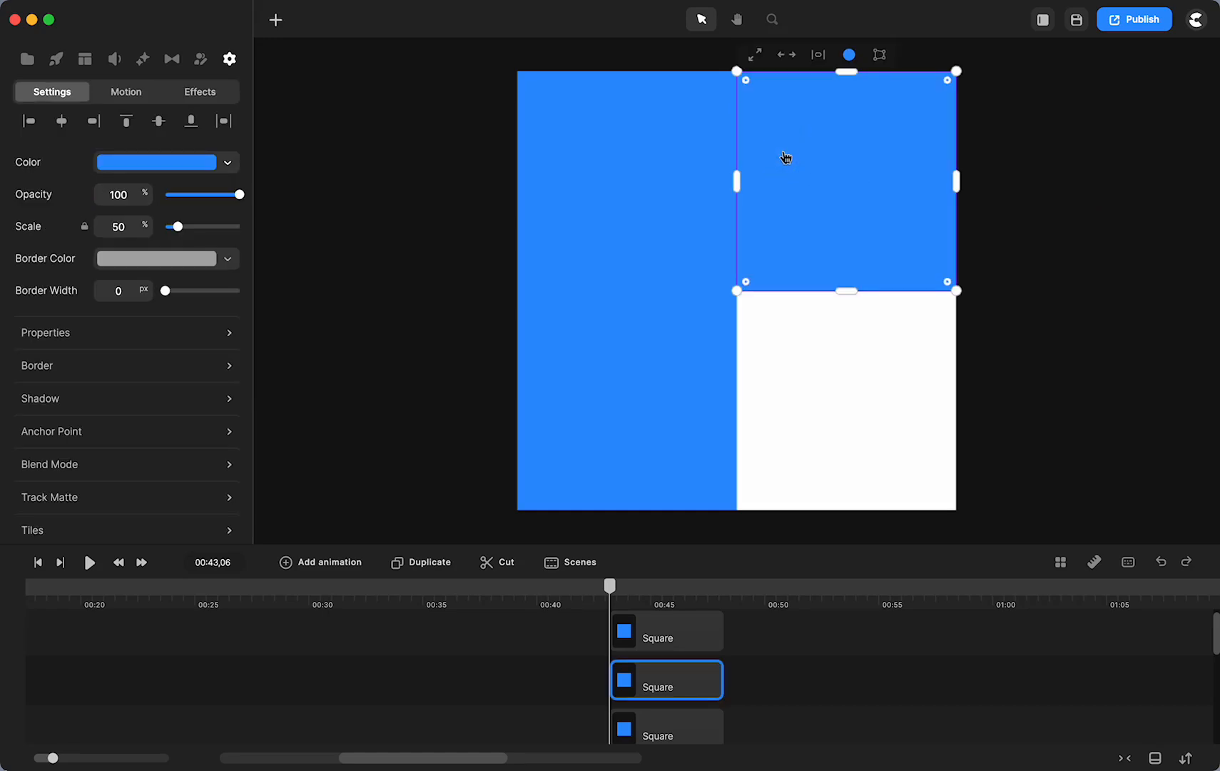
pyautogui.click(1018, 191)
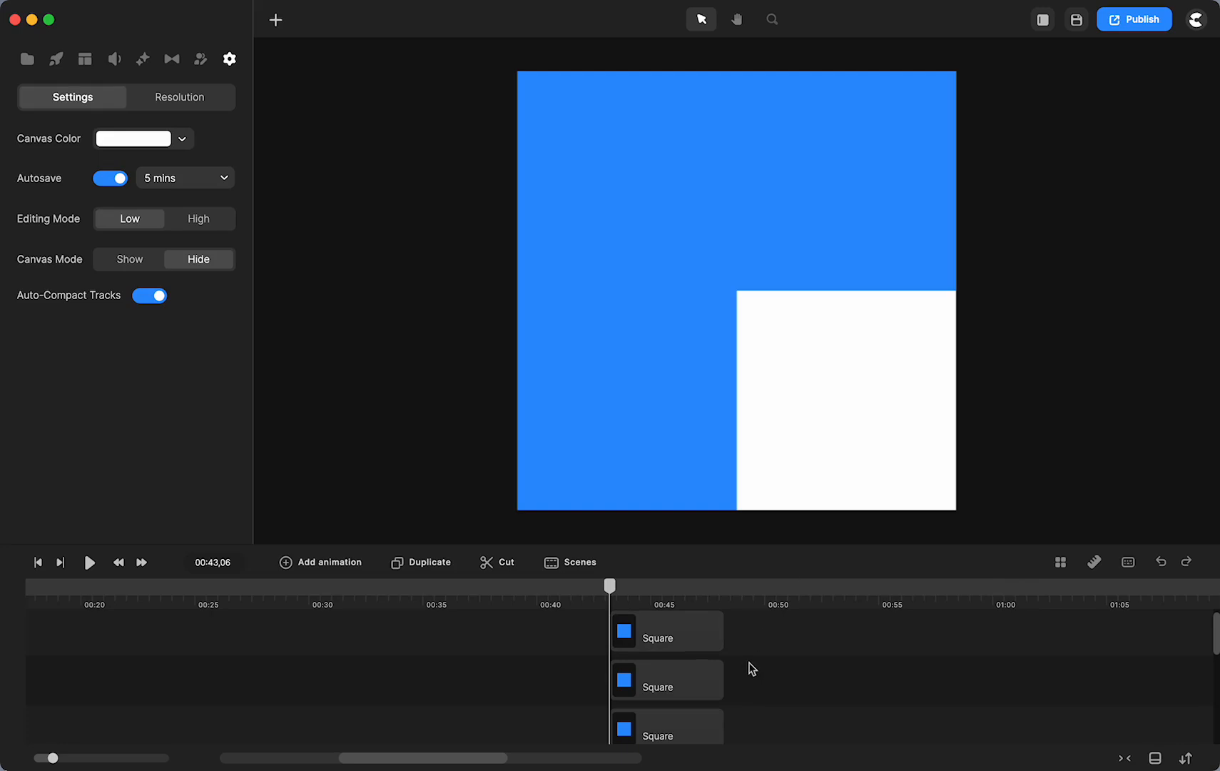
# Examine the four-cell and nine-cell example grids elsewhere on the timeline, including the gaps between their cells
pyautogui.click(924, 592)
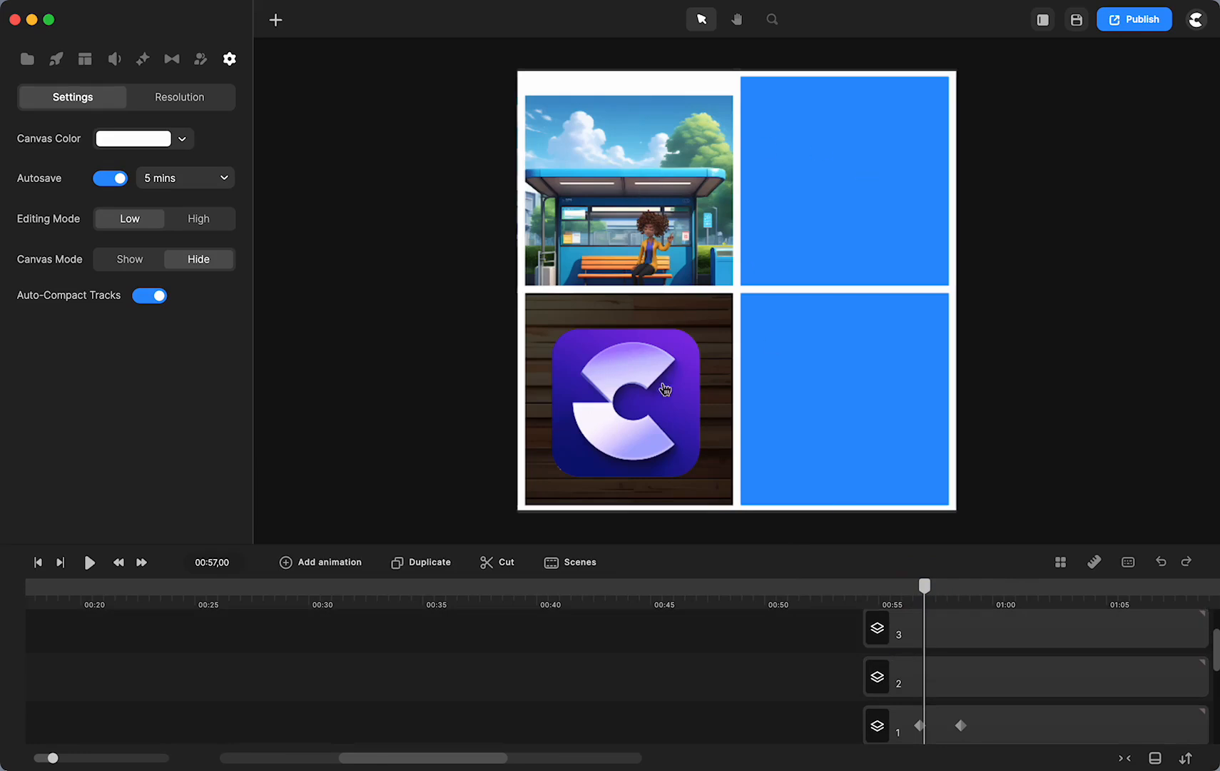
pyautogui.moveTo(925, 586); pyautogui.dragTo(258, 642)
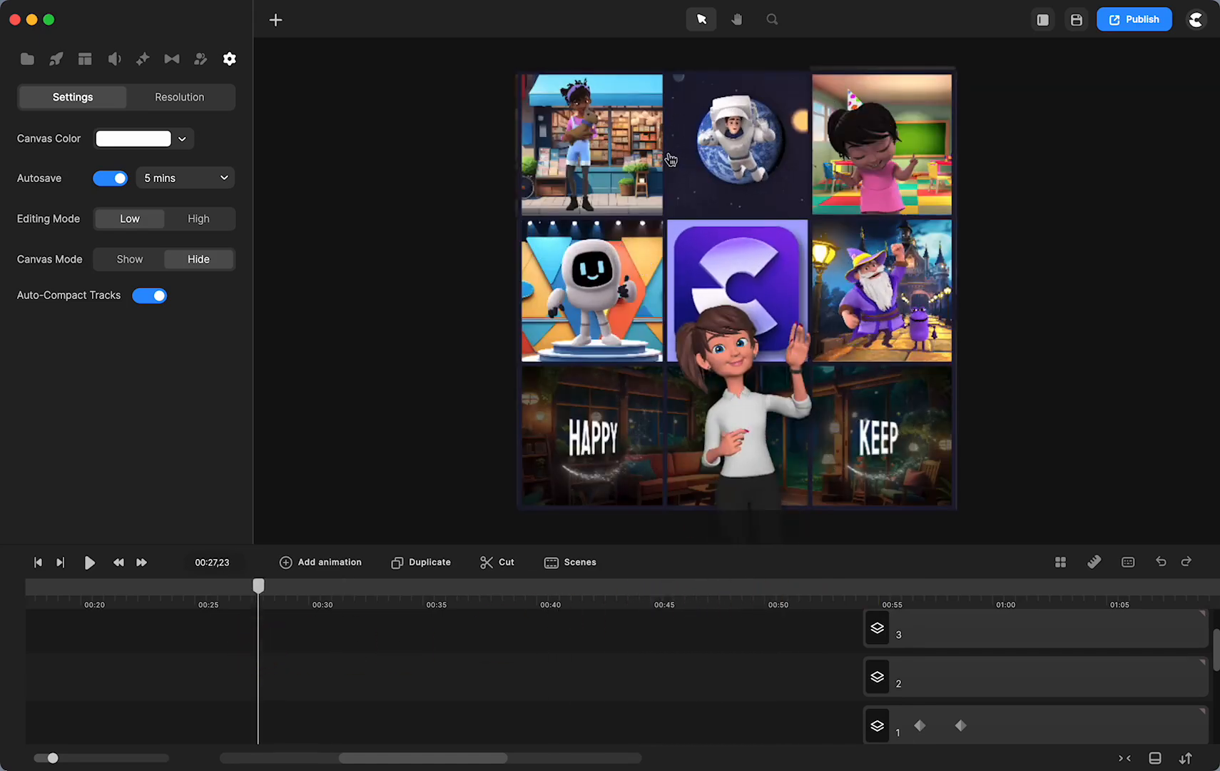
pyautogui.scroll(5, 670, 158)
pyautogui.click(668, 162)
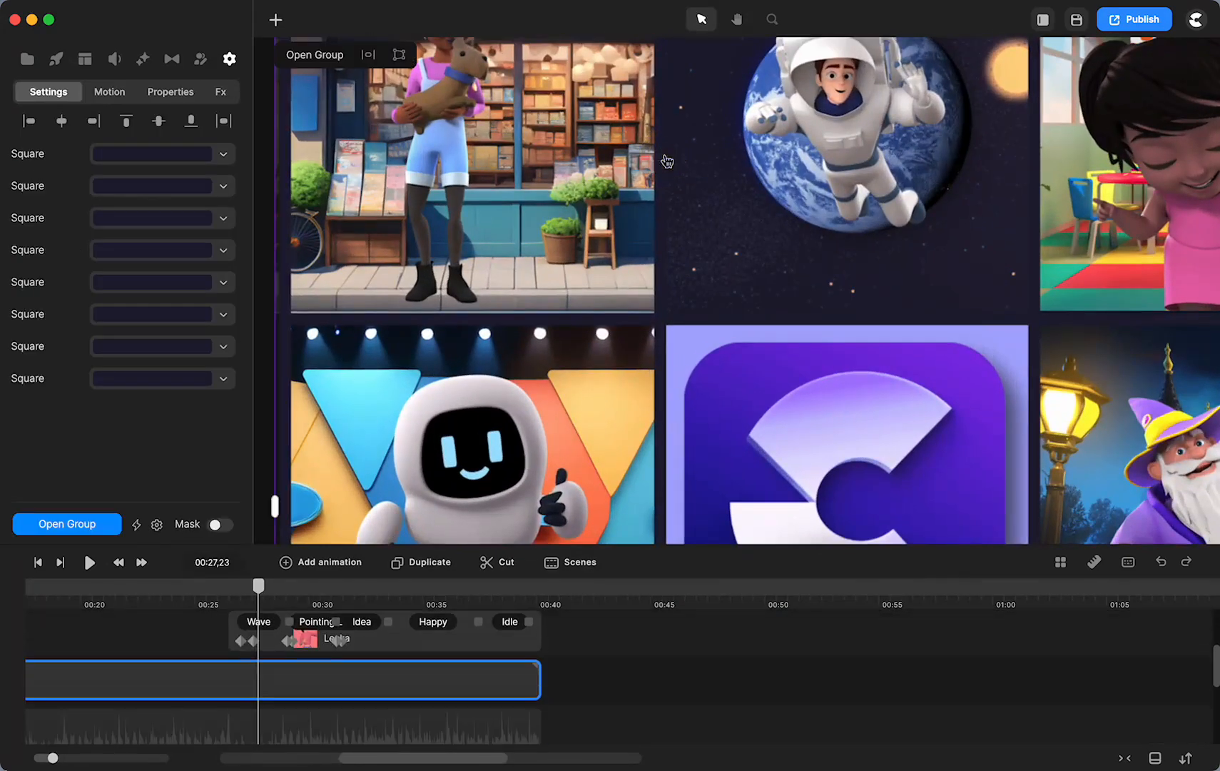
pyautogui.scroll(3, 207, 698)
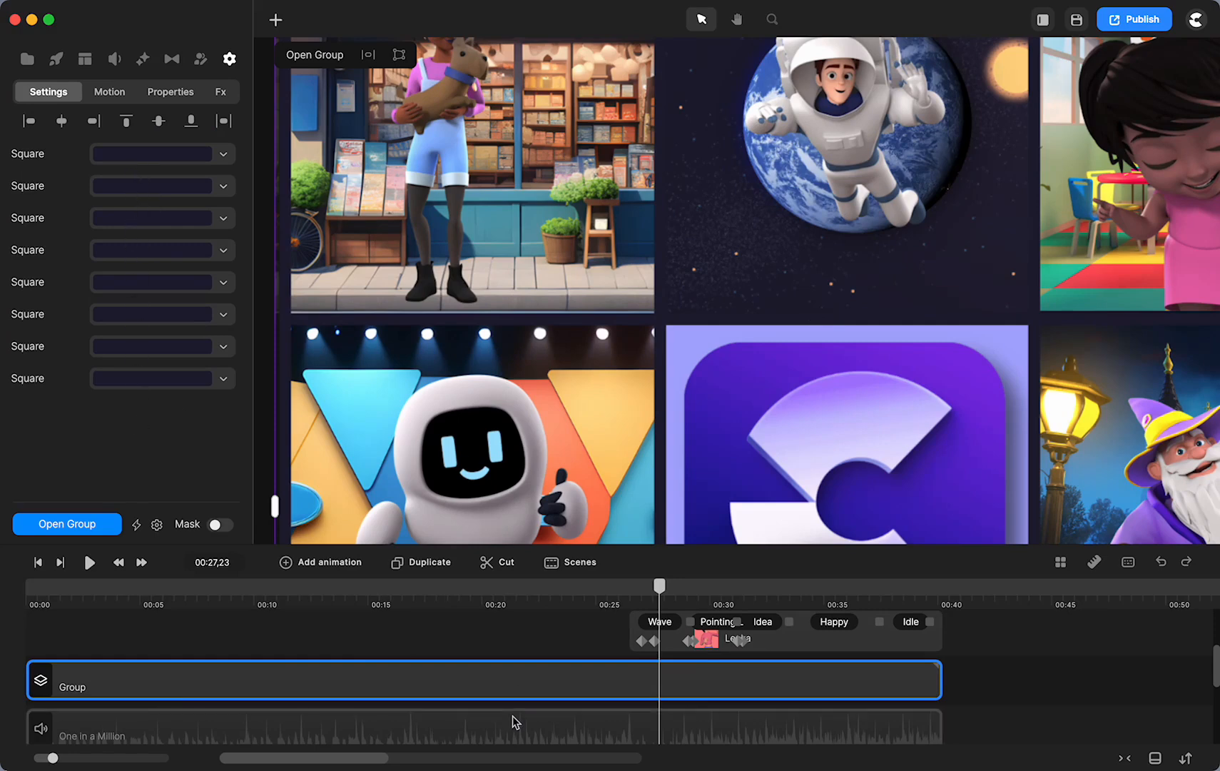
pyautogui.hscroll(10, 512, 716)
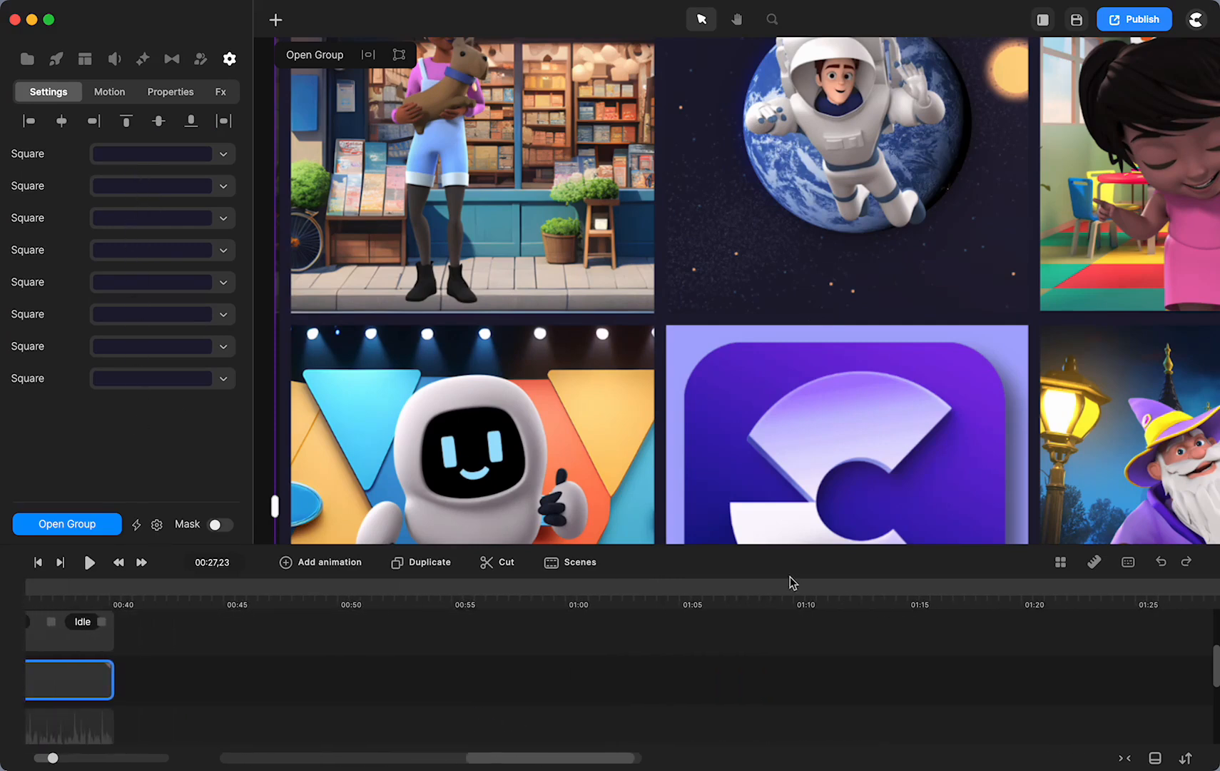
pyautogui.click(790, 587)
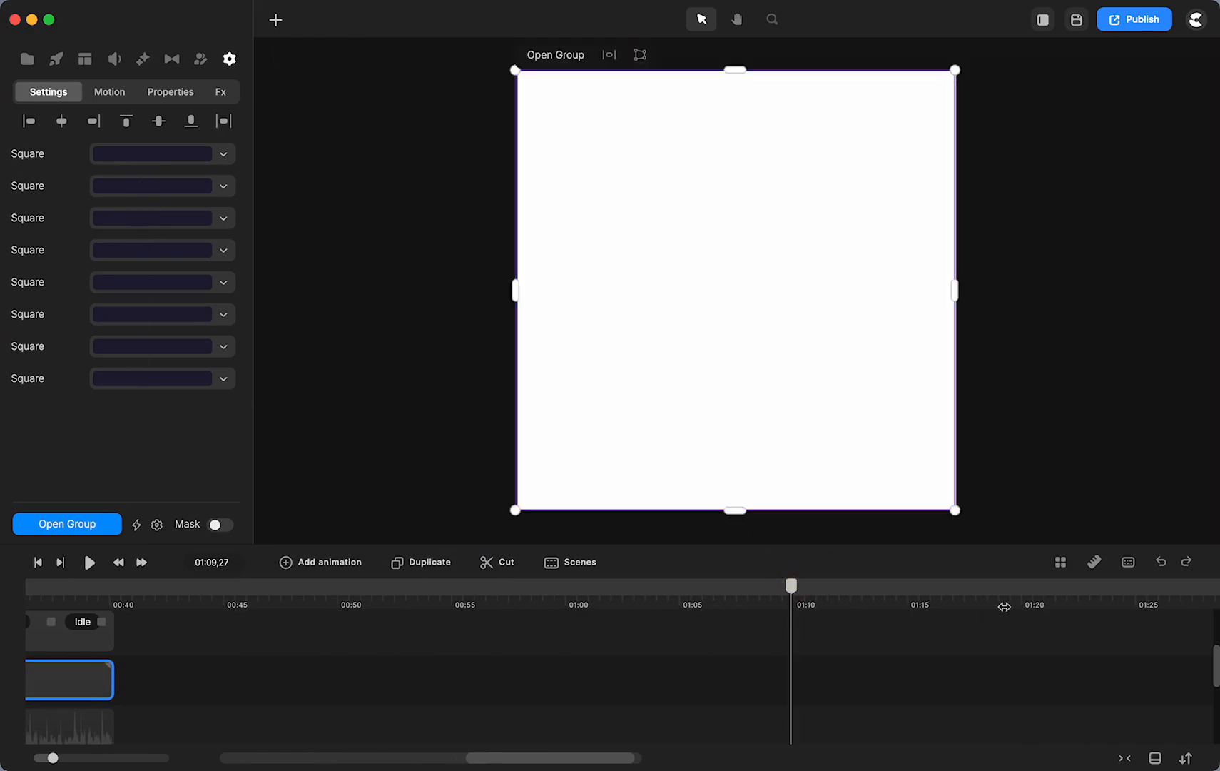
pyautogui.moveTo(791, 586); pyautogui.dragTo(469, 613)
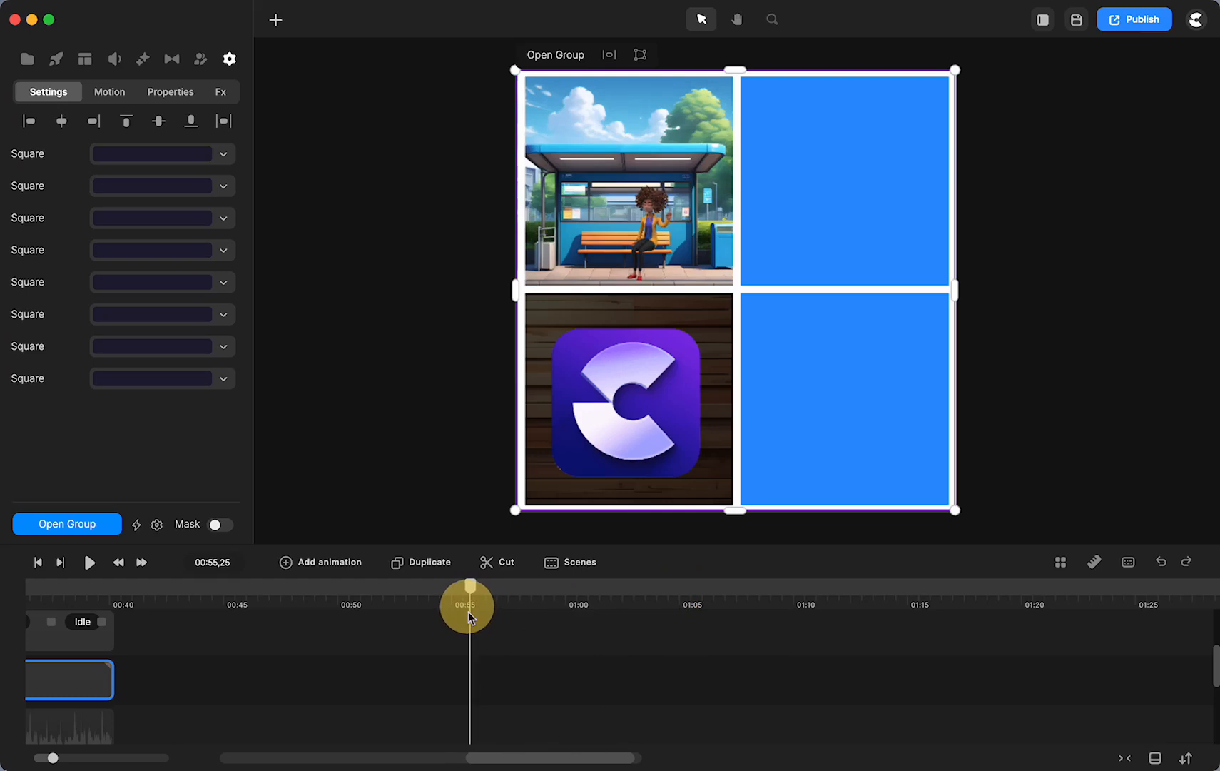
pyautogui.click(1019, 424)
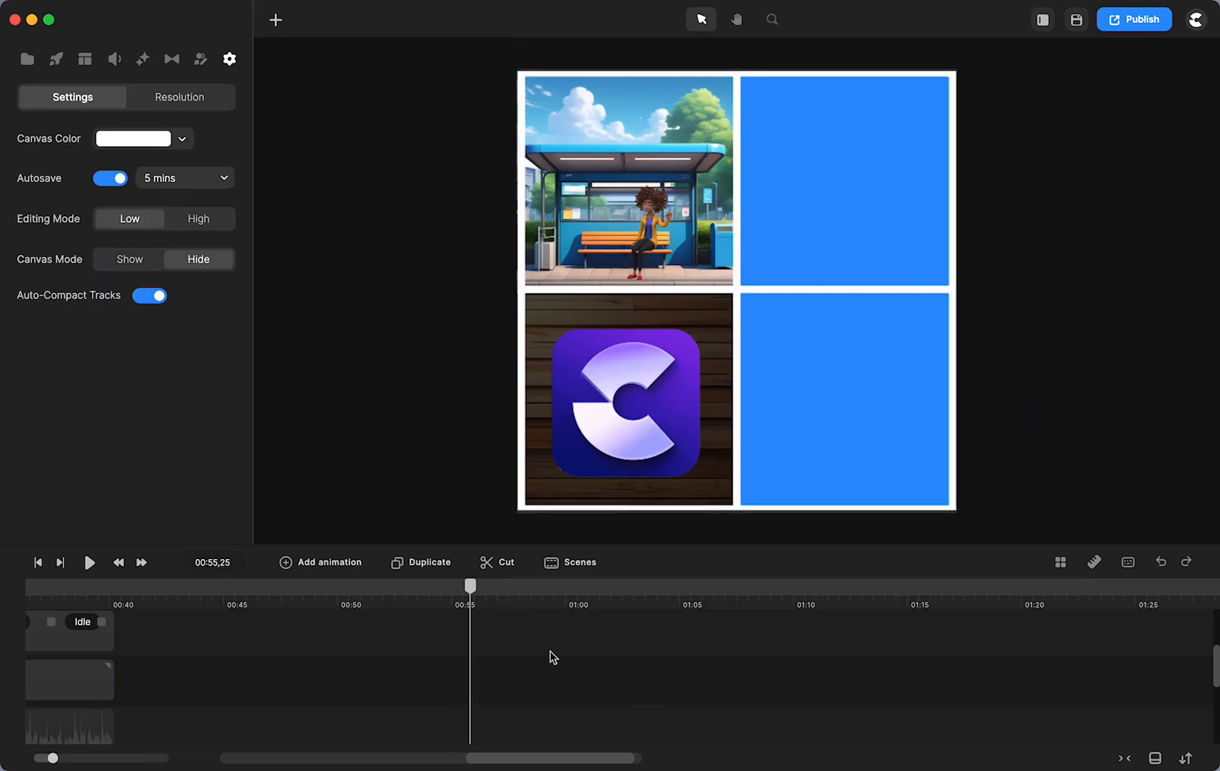
pyautogui.scroll(-3, 553, 657)
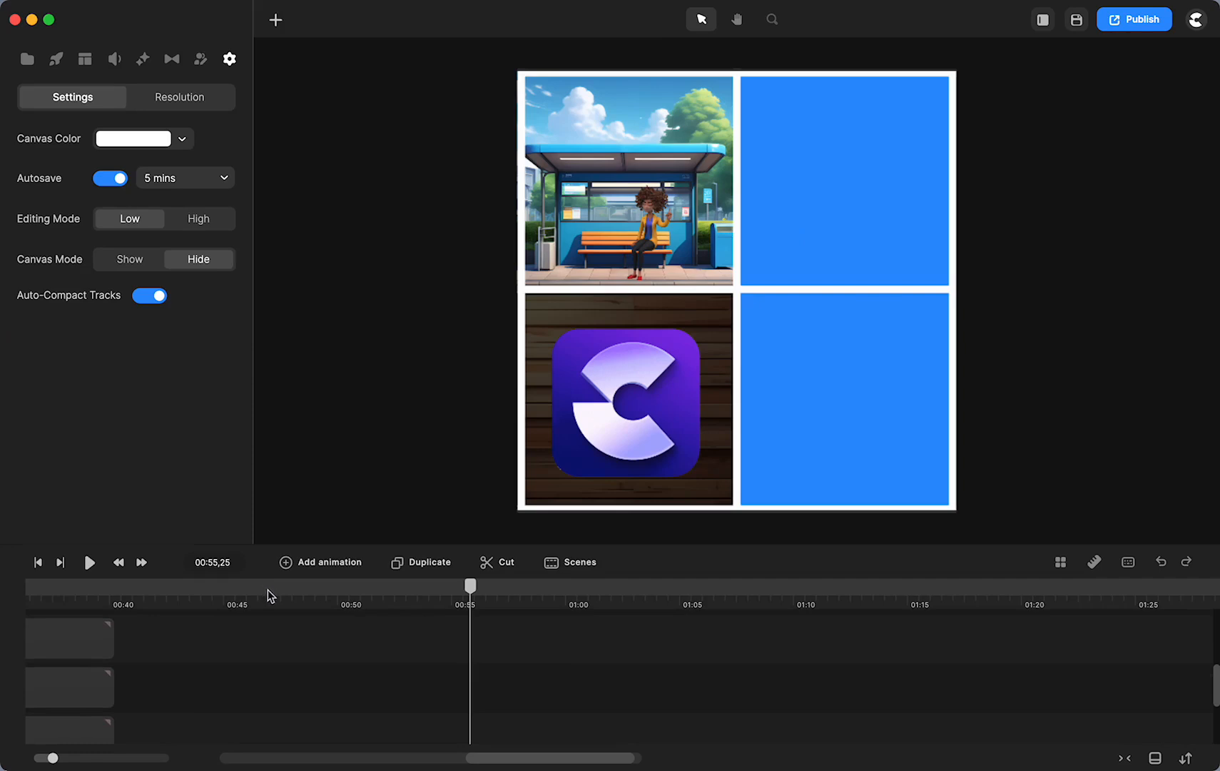
# Add a rectangle at about 00:47 on the timeline and fill it with black (000000)
pyautogui.click(269, 596)
pyautogui.click(274, 27)
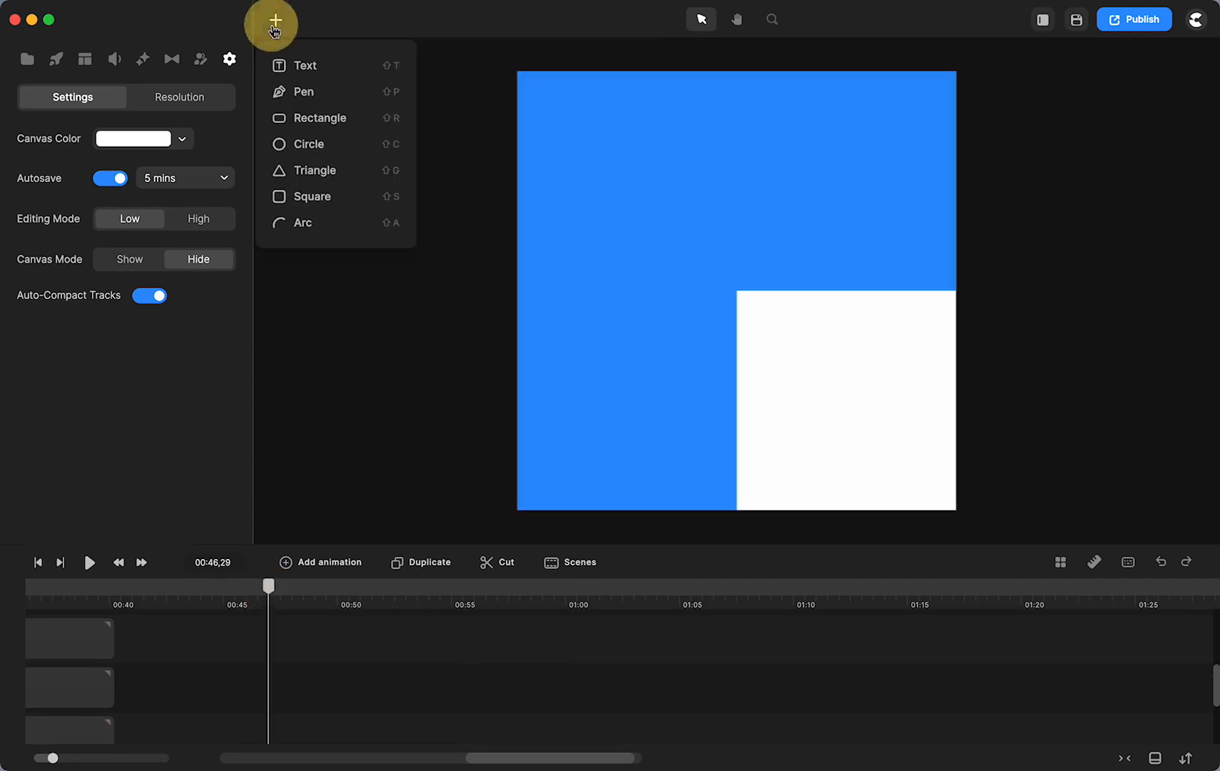
pyautogui.click(318, 118)
pyautogui.click(817, 348)
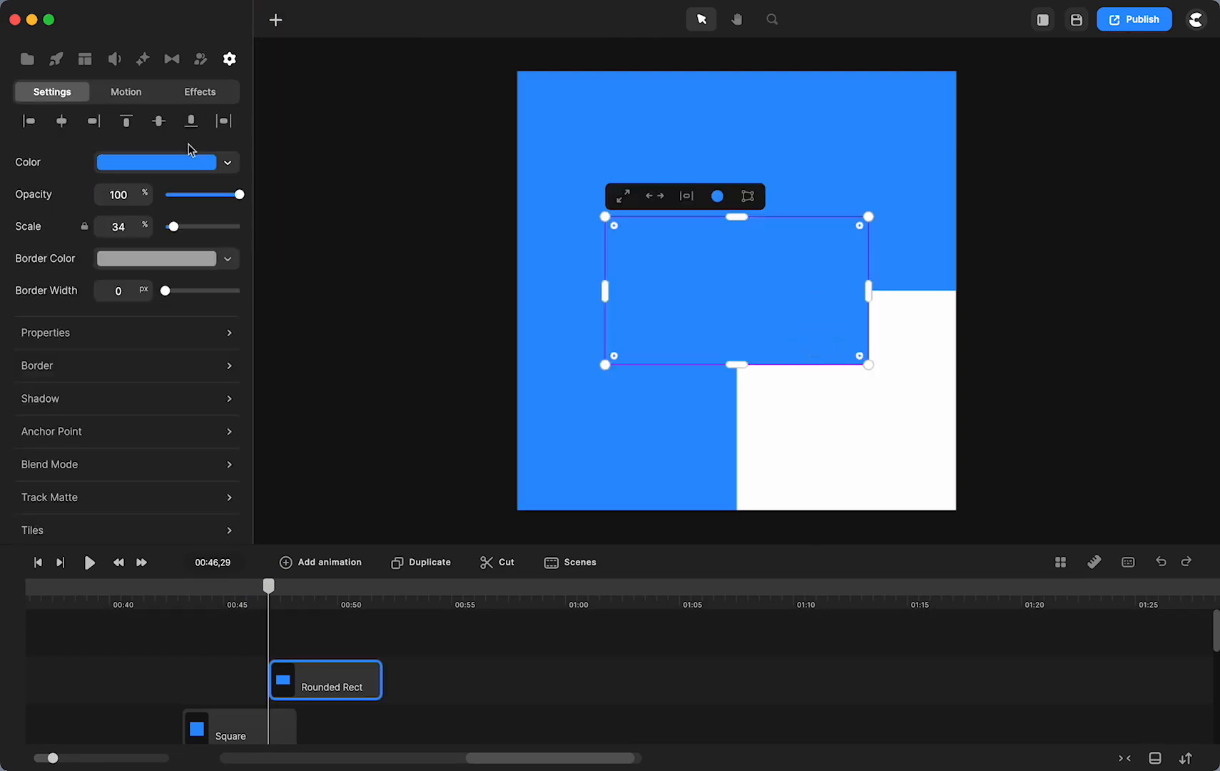
pyautogui.click(230, 165)
pyautogui.moveTo(264, 243); pyautogui.dragTo(236, 272)
# Stretch the black rectangle to the full canvas height and narrow it to a thin vertical bar at 1% scale
pyautogui.moveTo(736, 216); pyautogui.dragTo(724, 71)
pyautogui.moveTo(750, 364); pyautogui.dragTo(741, 508)
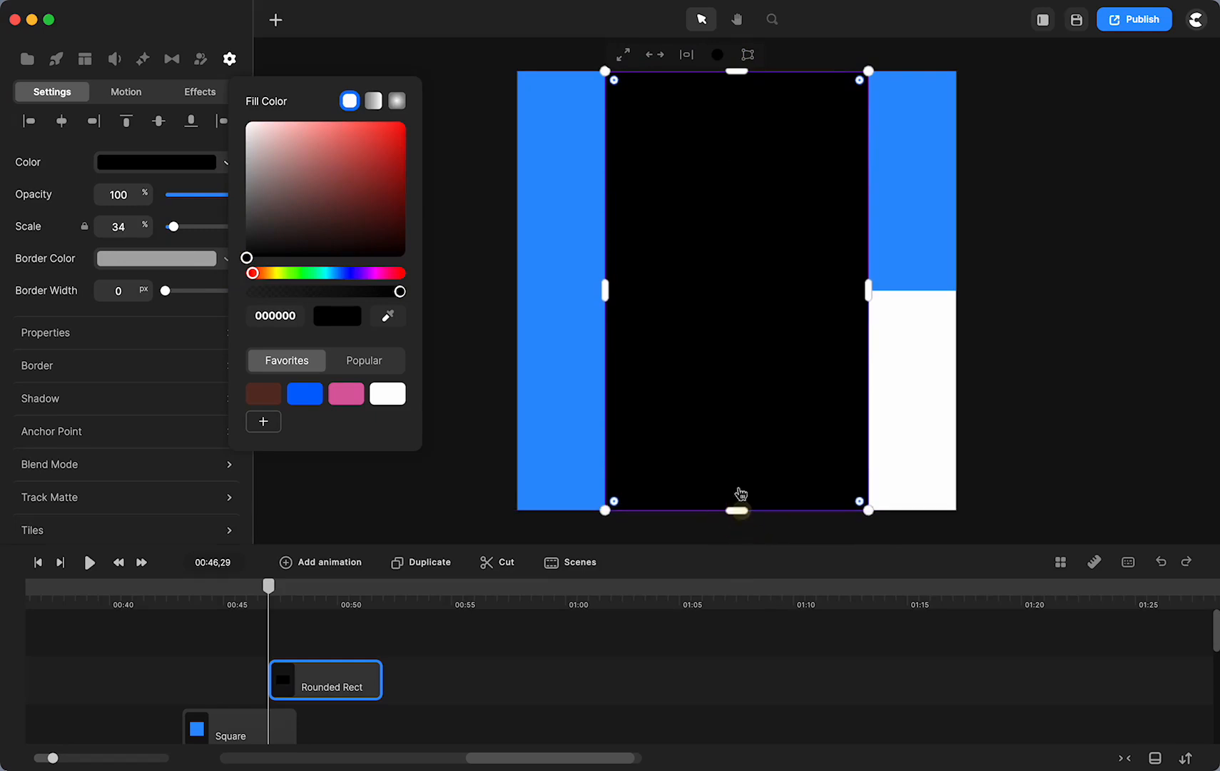
pyautogui.moveTo(605, 286); pyautogui.dragTo(860, 262)
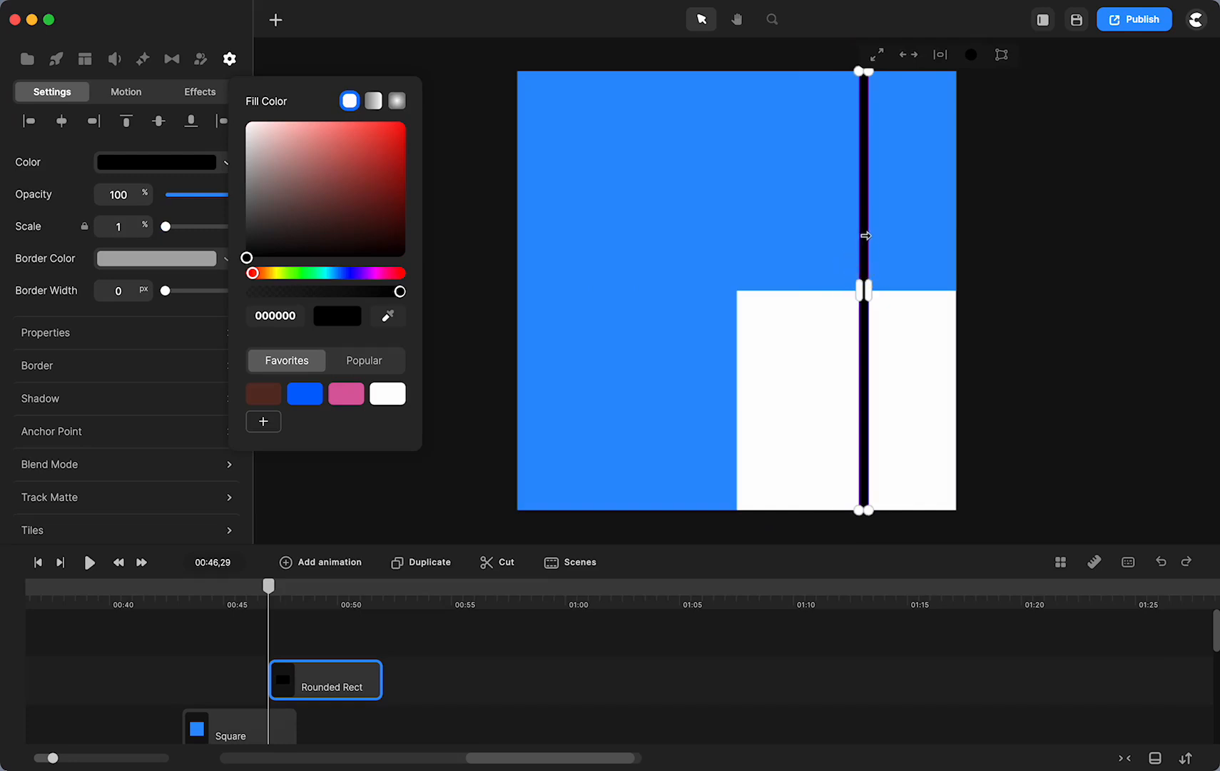
pyautogui.scroll(5, 866, 235)
pyautogui.moveTo(865, 209); pyautogui.dragTo(526, 228)
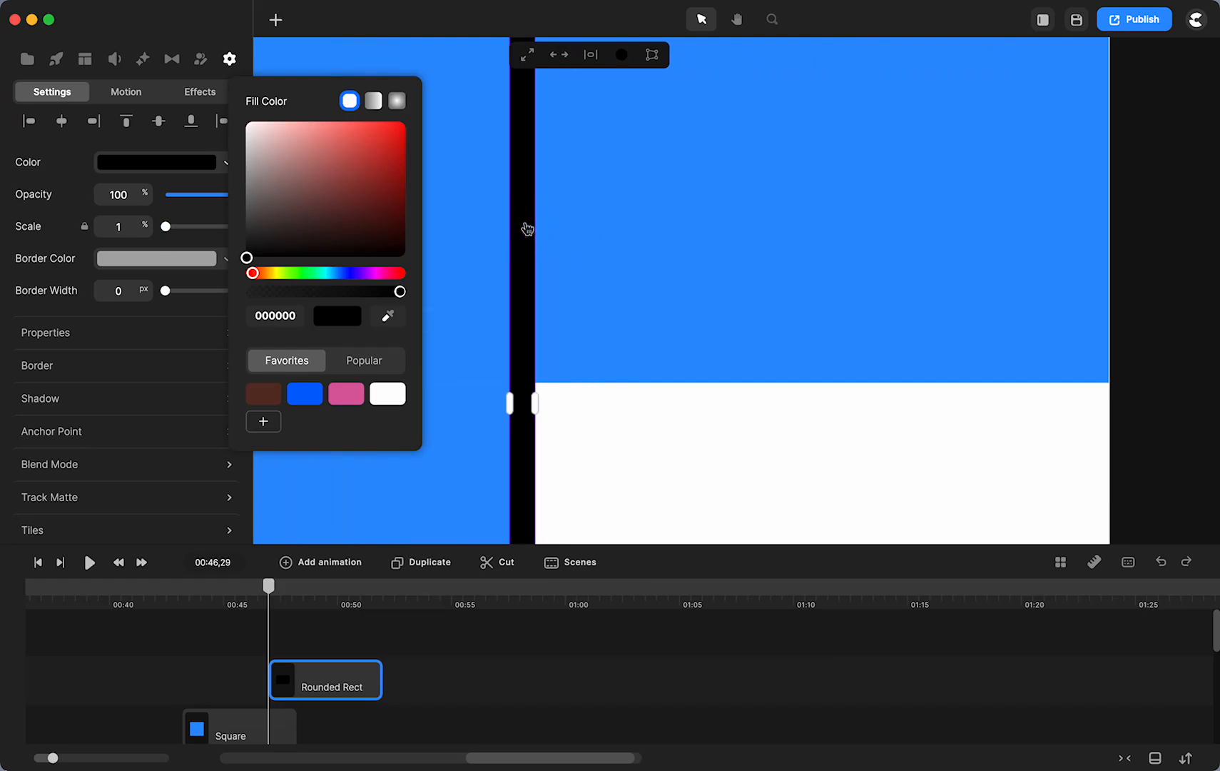
pyautogui.press('super+z')
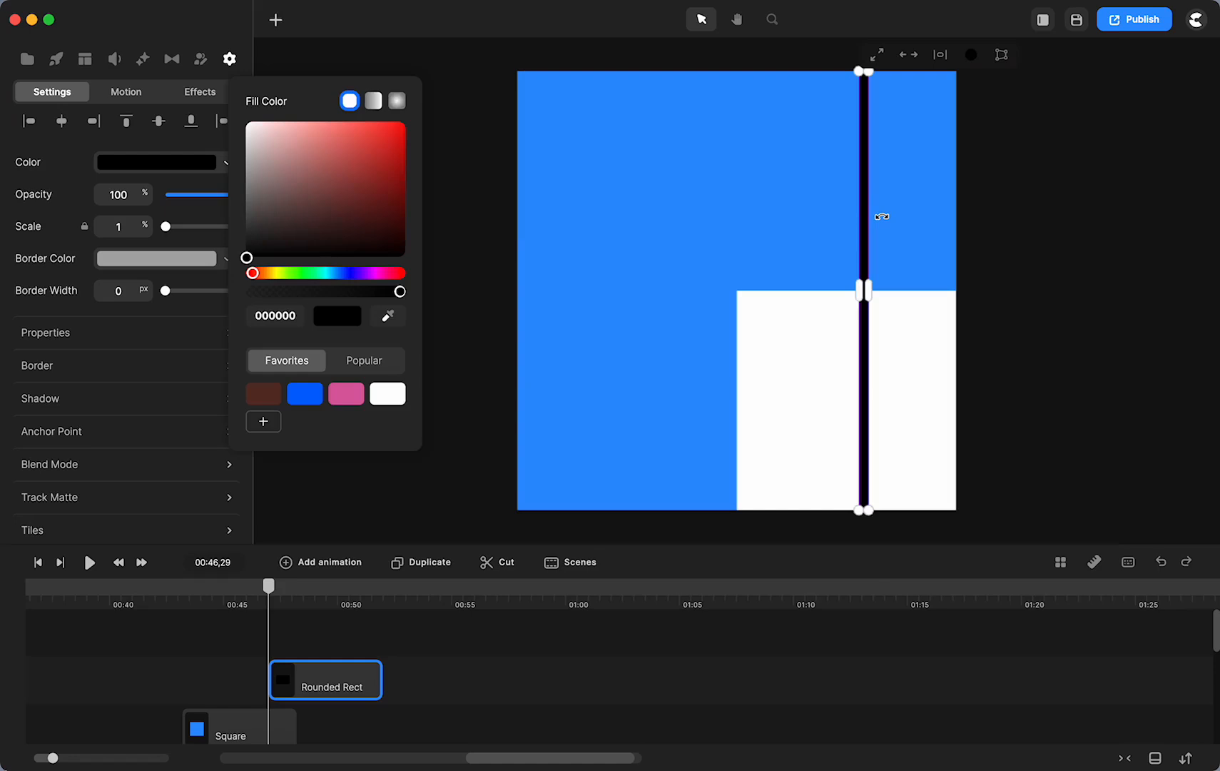
# Nudge the black vertical bar leftward to the canvas's horizontal center, over the boundary between the left and right squares
pyautogui.hotkey('shift', 'Left')
pyautogui.hotkey('shift', 'Left')
pyautogui.hotkey('shift', 'Left')
pyautogui.hotkey('shift', 'Left')
pyautogui.hotkey('shift', 'Left')
pyautogui.hotkey('shift', 'Left')
pyautogui.hotkey('shift', 'Left')
pyautogui.hotkey('shift', 'Left')
pyautogui.hotkey('shift', 'Left')
pyautogui.hotkey('shift', 'Left')
pyautogui.hotkey('shift', 'Left')
pyautogui.hotkey('shift', 'Left')
pyautogui.hotkey('shift', 'Left')
pyautogui.hotkey('shift', 'Left')
pyautogui.hotkey('shift', 'Left')
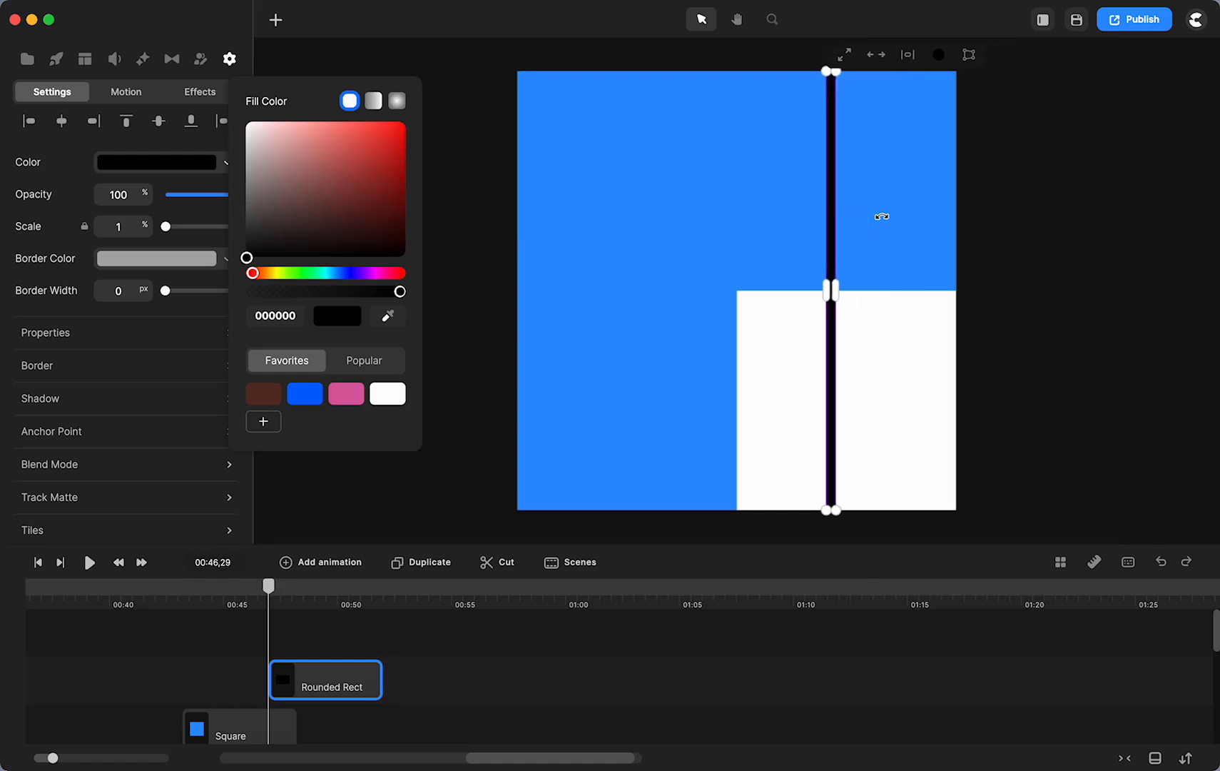
pyautogui.hotkey('shift', 'Left')
pyautogui.hotkey('shift', 'Left')
pyautogui.hotkey('shift', 'Left')
pyautogui.hotkey('shift', 'Left')
pyautogui.hotkey('shift', 'Left')
pyautogui.hotkey('shift', 'Left')
pyautogui.hotkey('shift', 'Left')
pyautogui.hotkey('shift', 'Left')
pyautogui.hotkey('shift', 'Left')
pyautogui.hotkey('shift', 'Left')
pyautogui.hotkey('shift', 'Left')
pyautogui.hotkey('shift', 'Left')
pyautogui.hotkey('shift', 'Left')
pyautogui.hotkey('shift', 'Left')
pyautogui.hotkey('shift', 'Left')
pyautogui.hotkey('shift', 'Left')
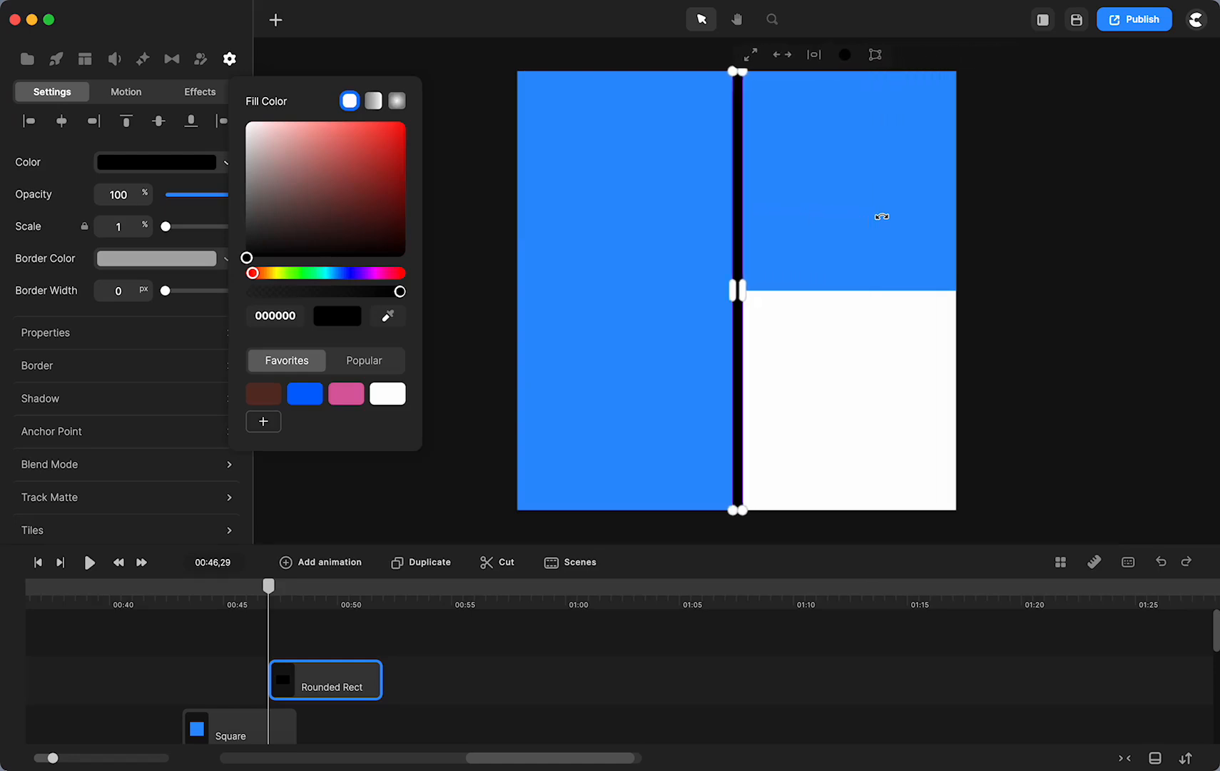
# Fine-tune the black vertical bar so it is thinner and precisely centered on the boundary between the left and right squares
pyautogui.scroll(8, 882, 216)
pyautogui.scroll(-2, 882, 216)
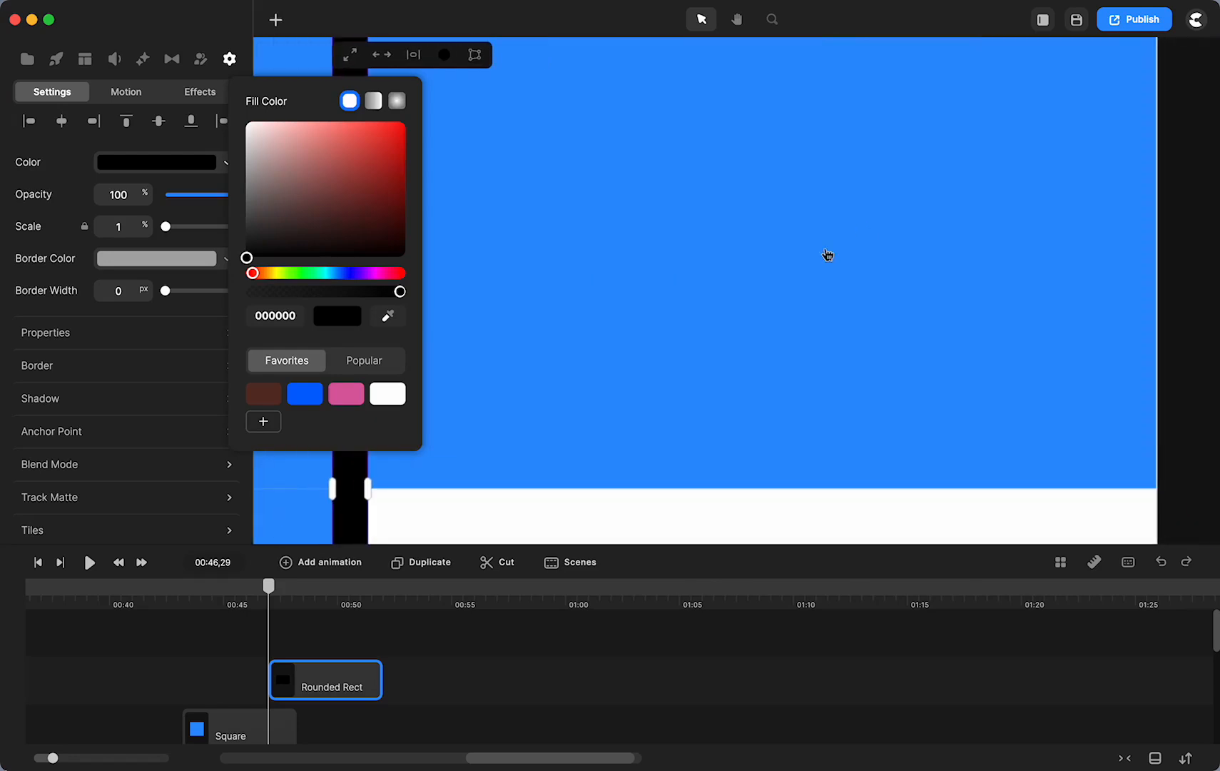
pyautogui.press('space')
pyautogui.moveTo(635, 366); pyautogui.dragTo(962, 344)
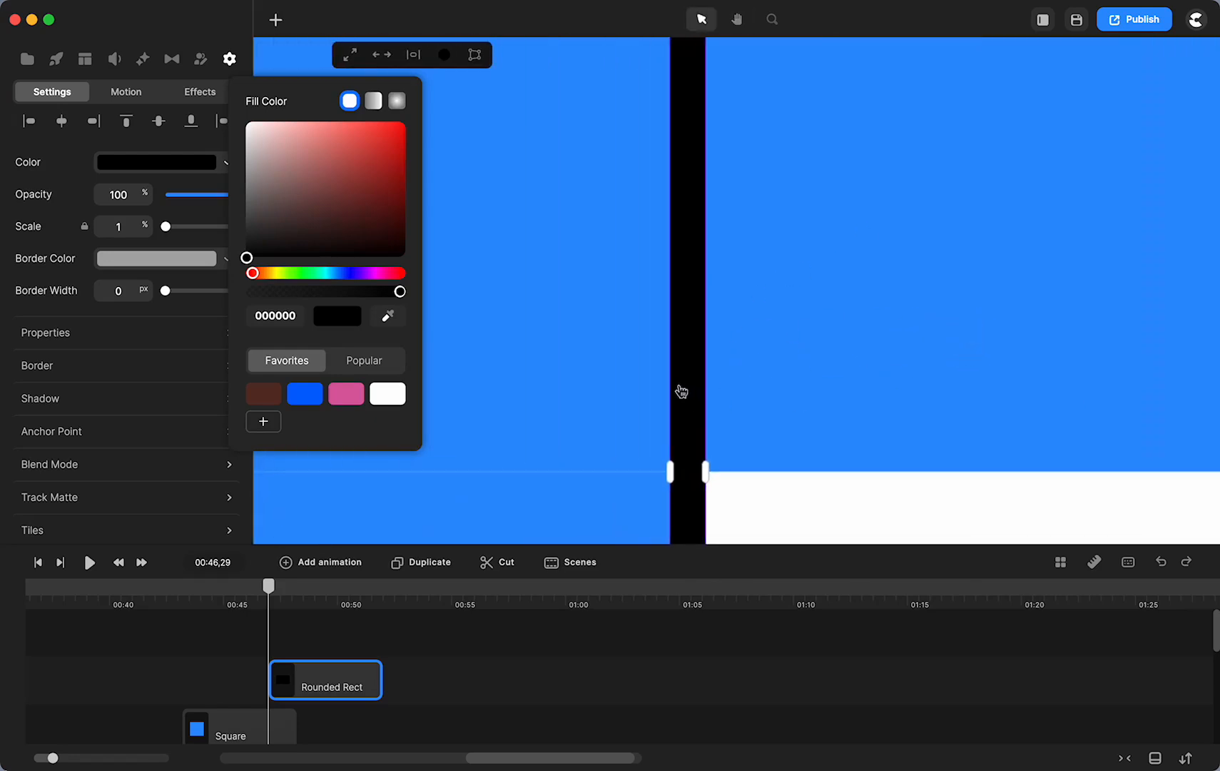
pyautogui.moveTo(681, 391); pyautogui.dragTo(683, 389)
pyautogui.click(685, 394)
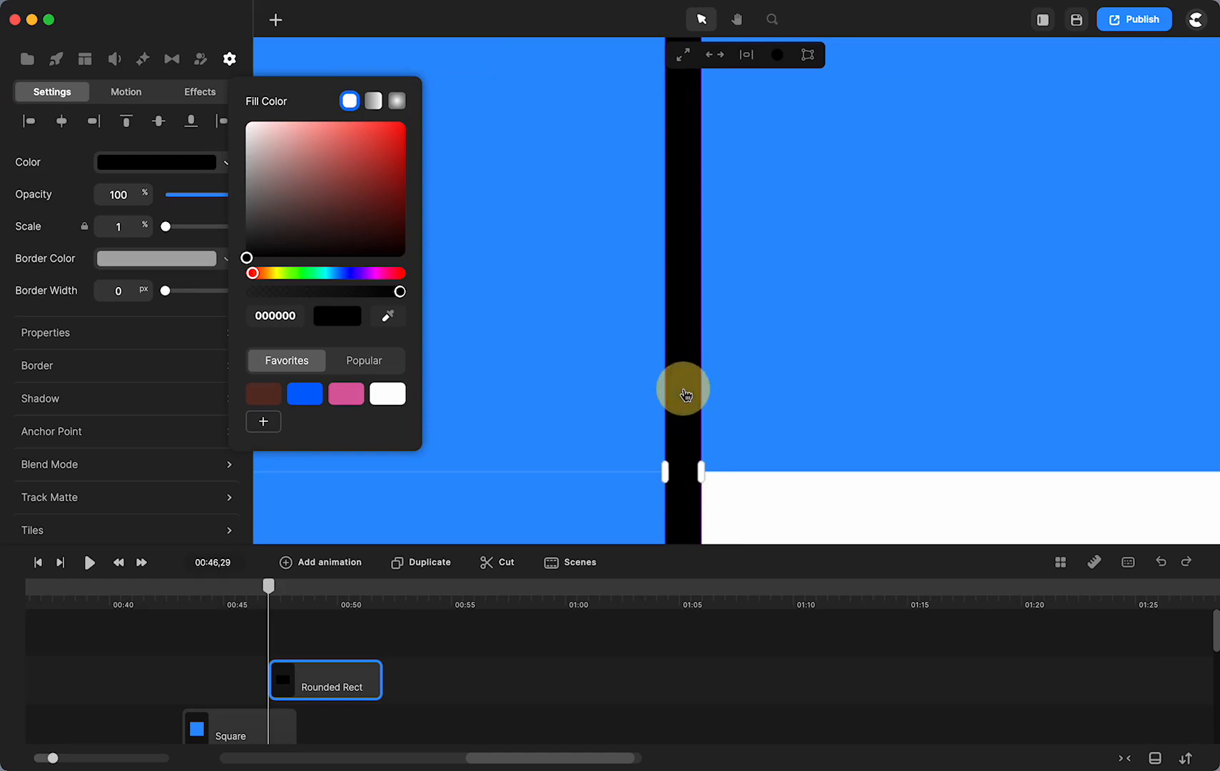
pyautogui.moveTo(685, 392); pyautogui.dragTo(684, 390)
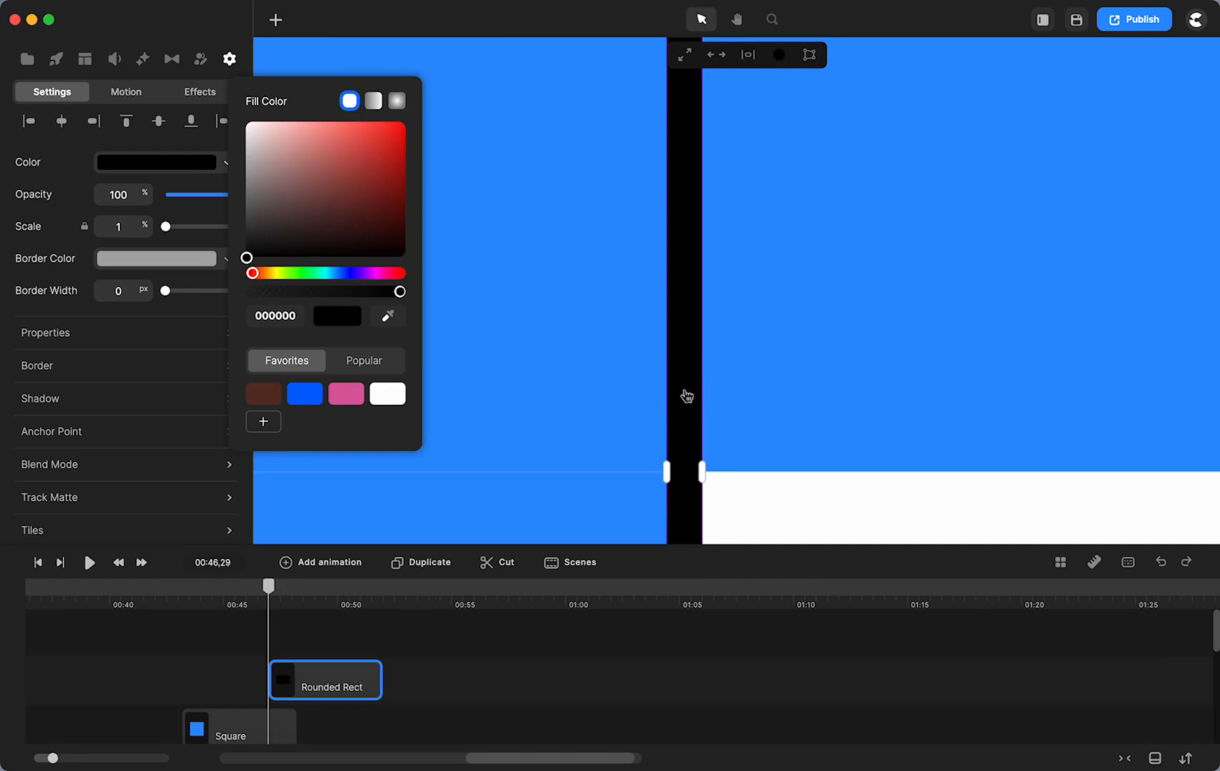
pyautogui.hotkey('shift', '1')
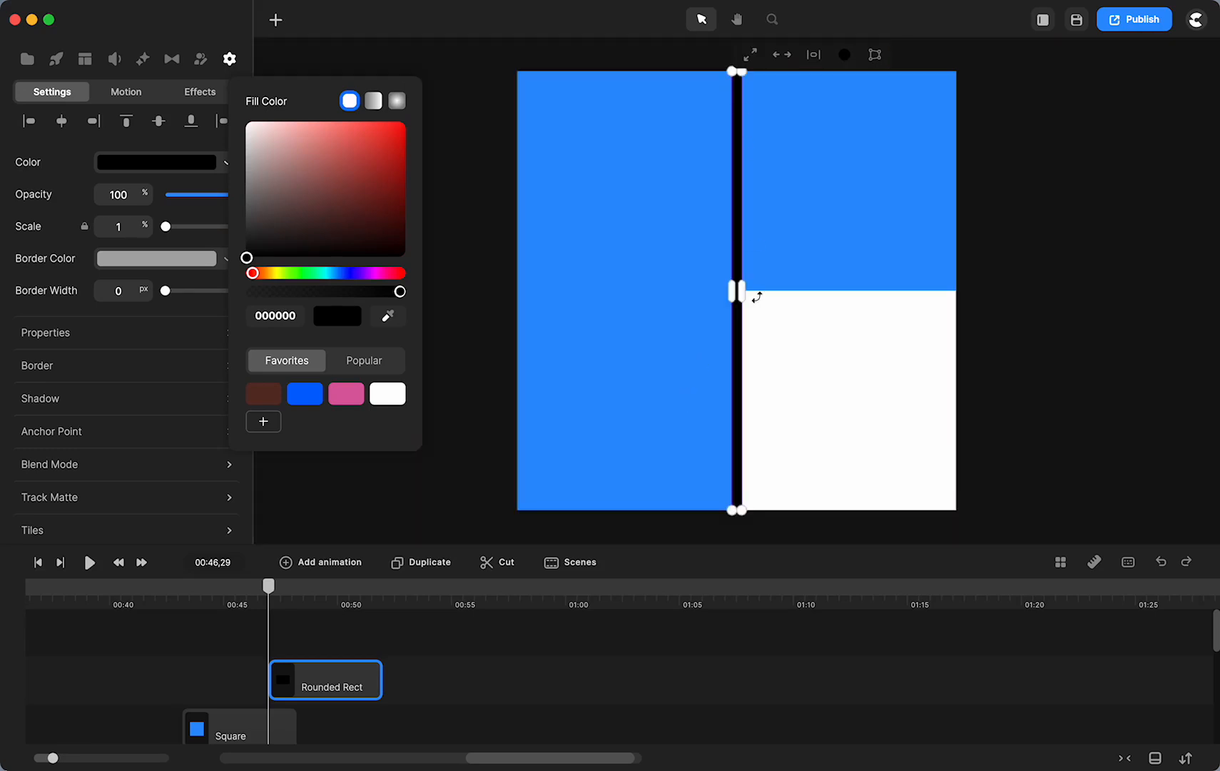
pyautogui.moveTo(749, 294); pyautogui.dragTo(727, 329)
pyautogui.scroll(10, 739, 297)
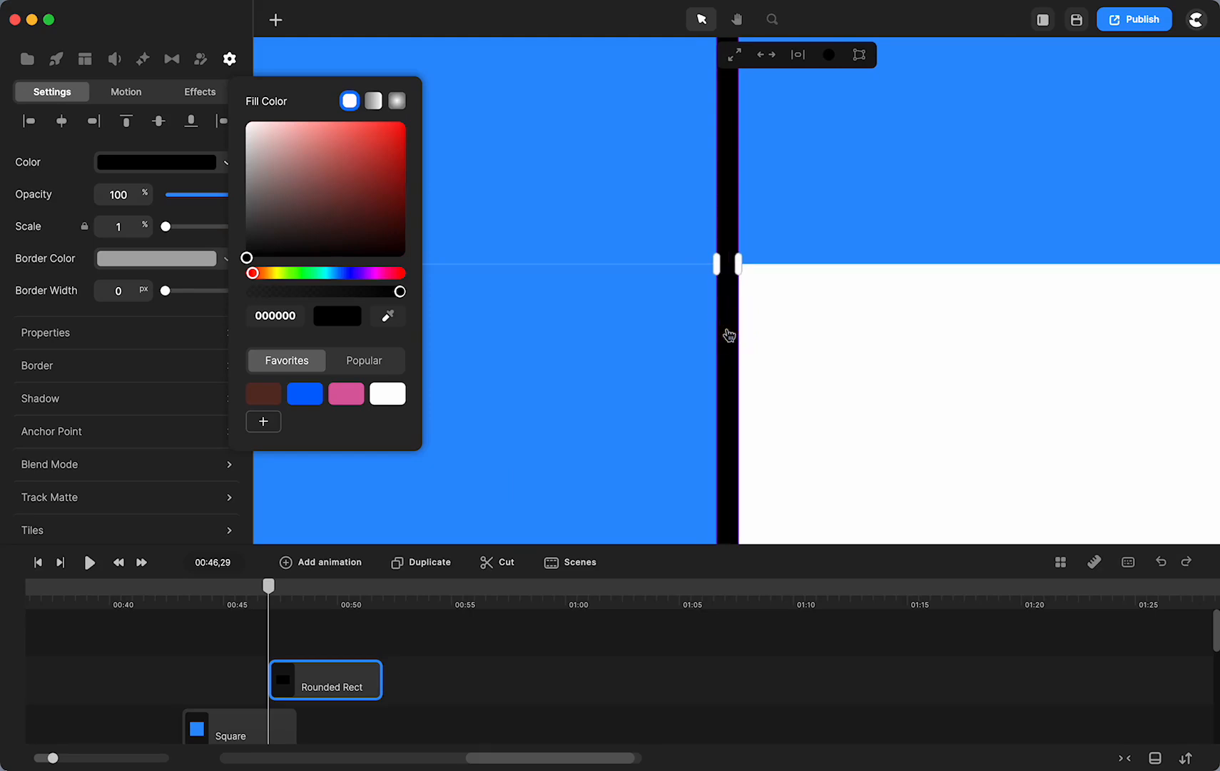
pyautogui.scroll(-10, 729, 334)
pyautogui.click(800, 417)
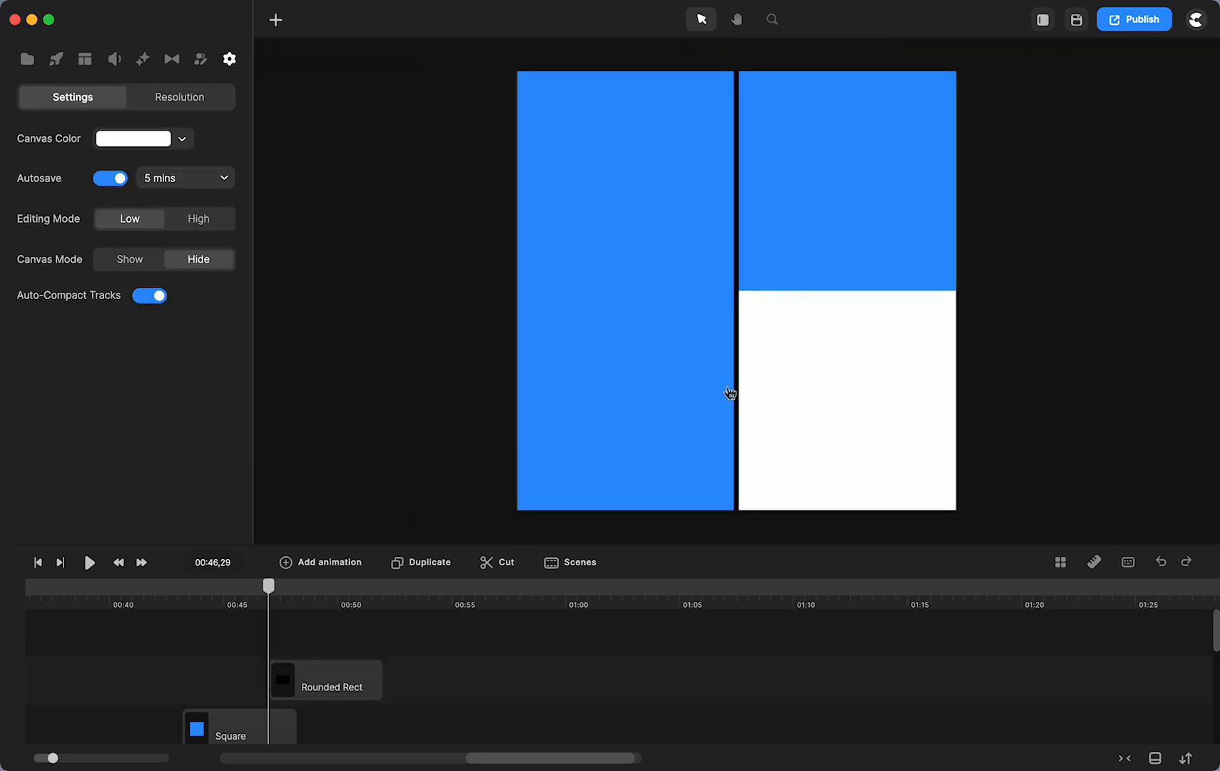
# Duplicate the central black bar and move the copy horizontally to the canvas's right edge
pyautogui.click(734, 376)
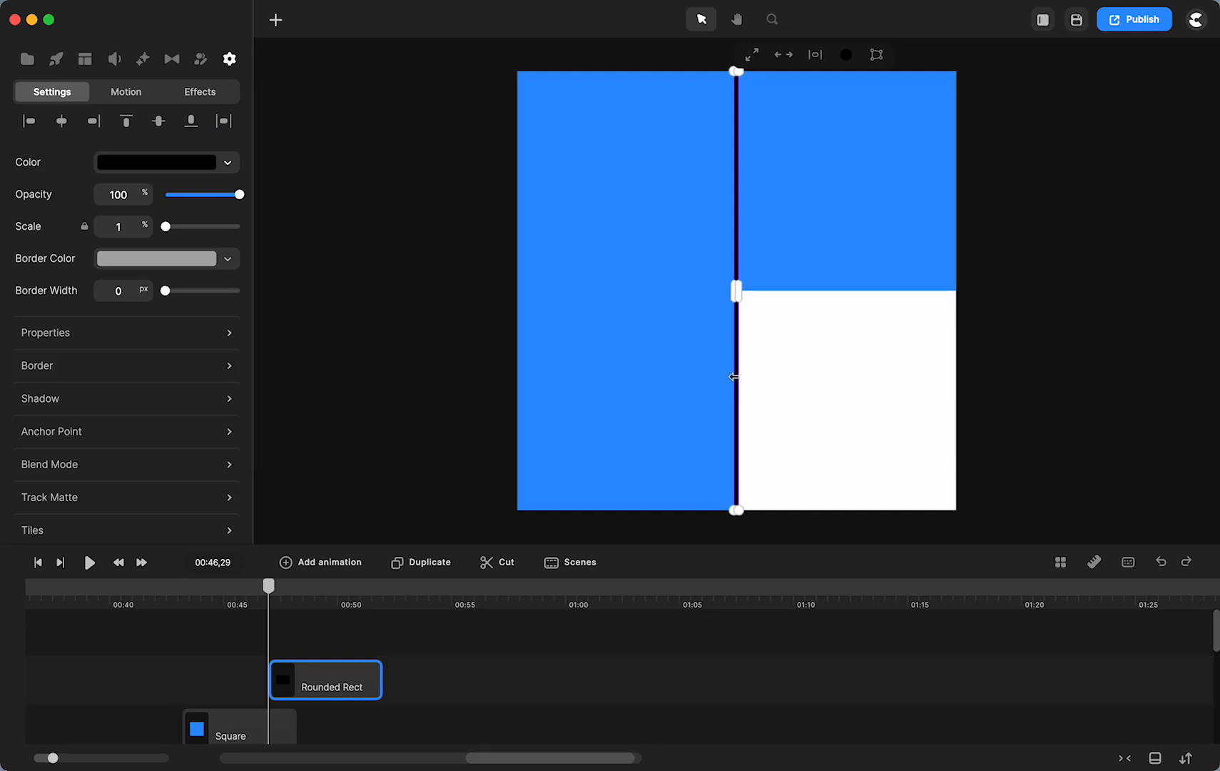
pyautogui.press('super+d')
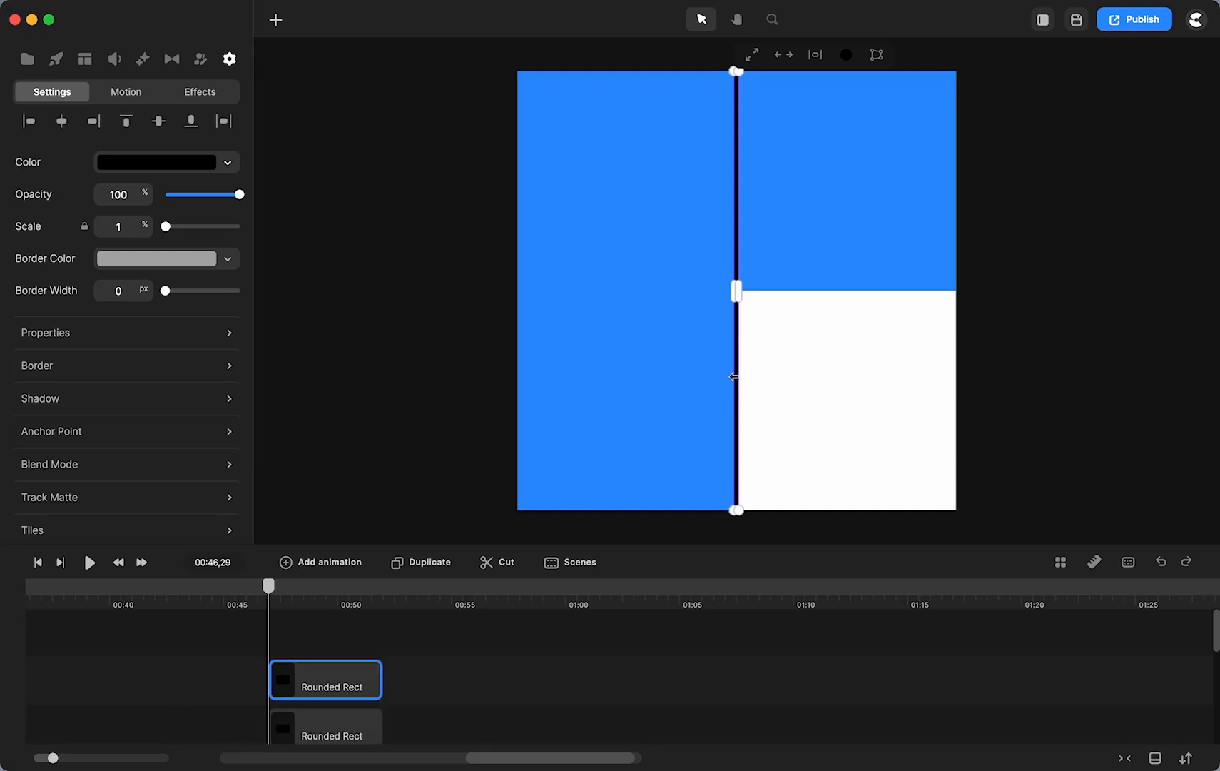
pyautogui.hotkey('shift', 'Right')
pyautogui.hotkey('shift', 'Right')
pyautogui.hotkey('shift', 'Right')
pyautogui.hotkey('shift', 'Right')
pyautogui.hotkey('shift', 'Right')
pyautogui.hotkey('shift', 'Right')
pyautogui.hotkey('shift', 'Right')
pyautogui.hotkey('shift', 'Right')
pyautogui.hotkey('shift', 'Right')
pyautogui.hotkey('shift', 'Right')
pyautogui.hotkey('shift', 'Right')
pyautogui.hotkey('shift', 'Right')
pyautogui.hotkey('shift', 'Right')
pyautogui.hotkey('shift', 'Right')
pyautogui.hotkey('shift', 'Right')
pyautogui.hotkey('shift', 'Right')
pyautogui.hotkey('shift', 'Right')
pyautogui.hotkey('shift', 'Right')
pyautogui.hotkey('shift', 'Right')
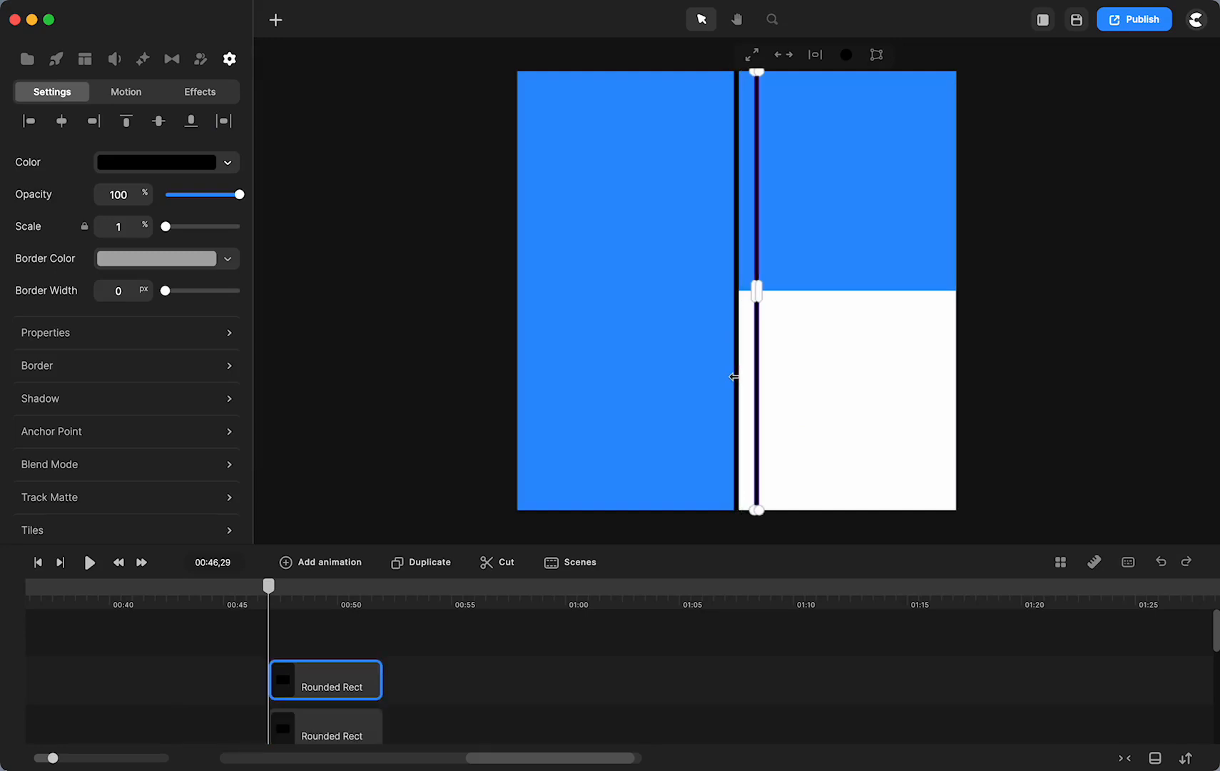
pyautogui.hotkey('shift', 'Right')
pyautogui.hotkey('shift', 'Right')
pyautogui.hotkey('shift', 'Right')
pyautogui.hotkey('shift', 'Right')
pyautogui.hotkey('shift', 'Right')
pyautogui.hotkey('shift', 'Right')
pyautogui.hotkey('shift', 'Right')
pyautogui.hotkey('shift', 'Right')
pyautogui.hotkey('shift', 'Right')
pyautogui.hotkey('shift', 'Right')
pyautogui.hotkey('shift', 'Right')
pyautogui.hotkey('shift', 'Right')
pyautogui.hotkey('shift', 'Right')
pyautogui.hotkey('shift', 'Right')
pyautogui.hotkey('shift', 'Right')
pyautogui.hotkey('shift', 'Right')
pyautogui.hotkey('shift', 'Right')
pyautogui.hotkey('shift', 'Right')
pyautogui.hotkey('shift', 'Right')
pyautogui.hotkey('shift', 'Right')
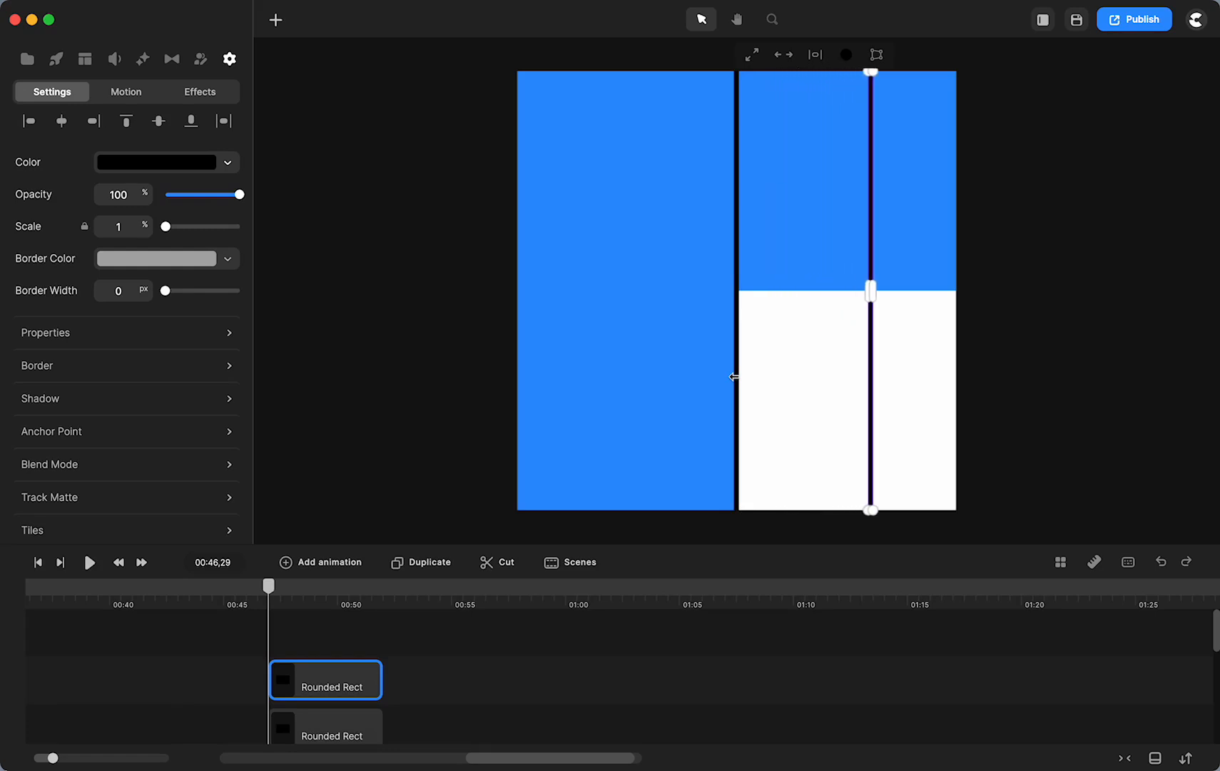
pyautogui.hotkey('shift', 'Right')
pyautogui.hotkey('shift', 'Right')
pyautogui.hotkey('shift', 'Right')
pyautogui.hotkey('shift', 'Right')
pyautogui.hotkey('shift', 'Right')
pyautogui.hotkey('shift', 'Right')
pyautogui.hotkey('shift', 'Right')
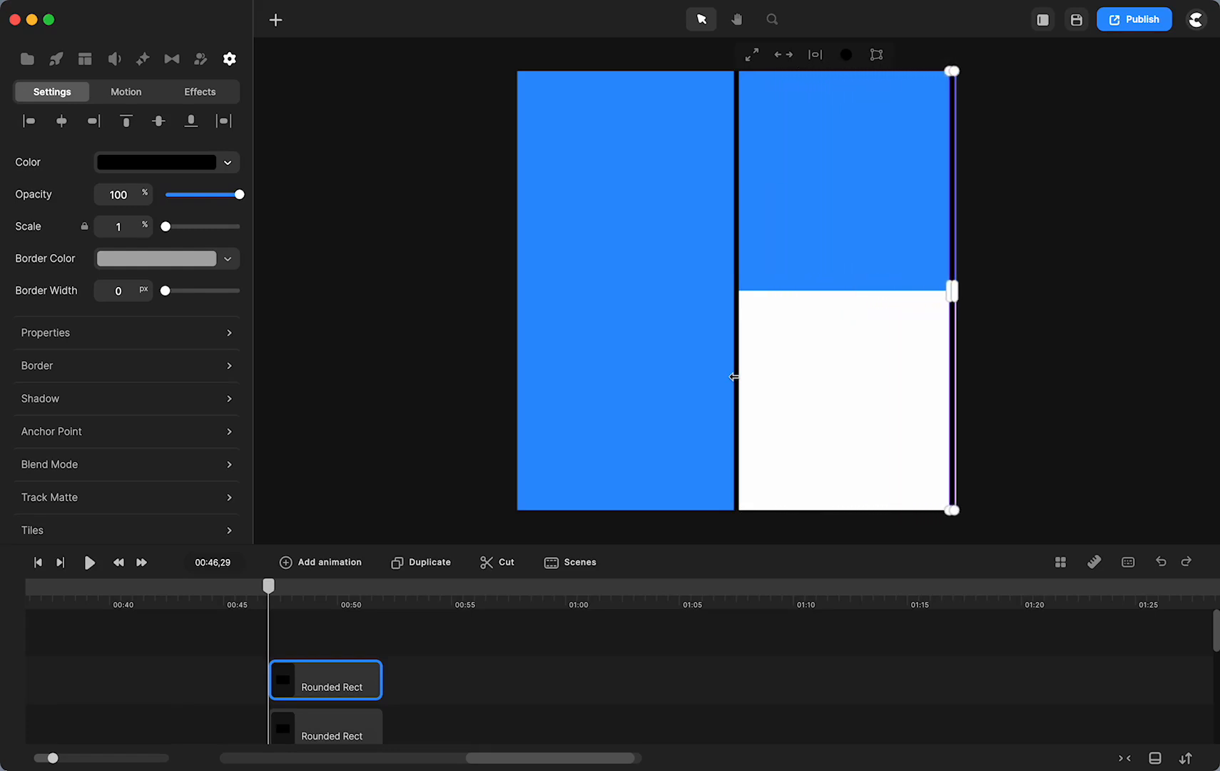
# Duplicate the central vertical bar and rotate the copy 90 degrees into a horizontal divider across the canvas's middle
pyautogui.click(737, 274)
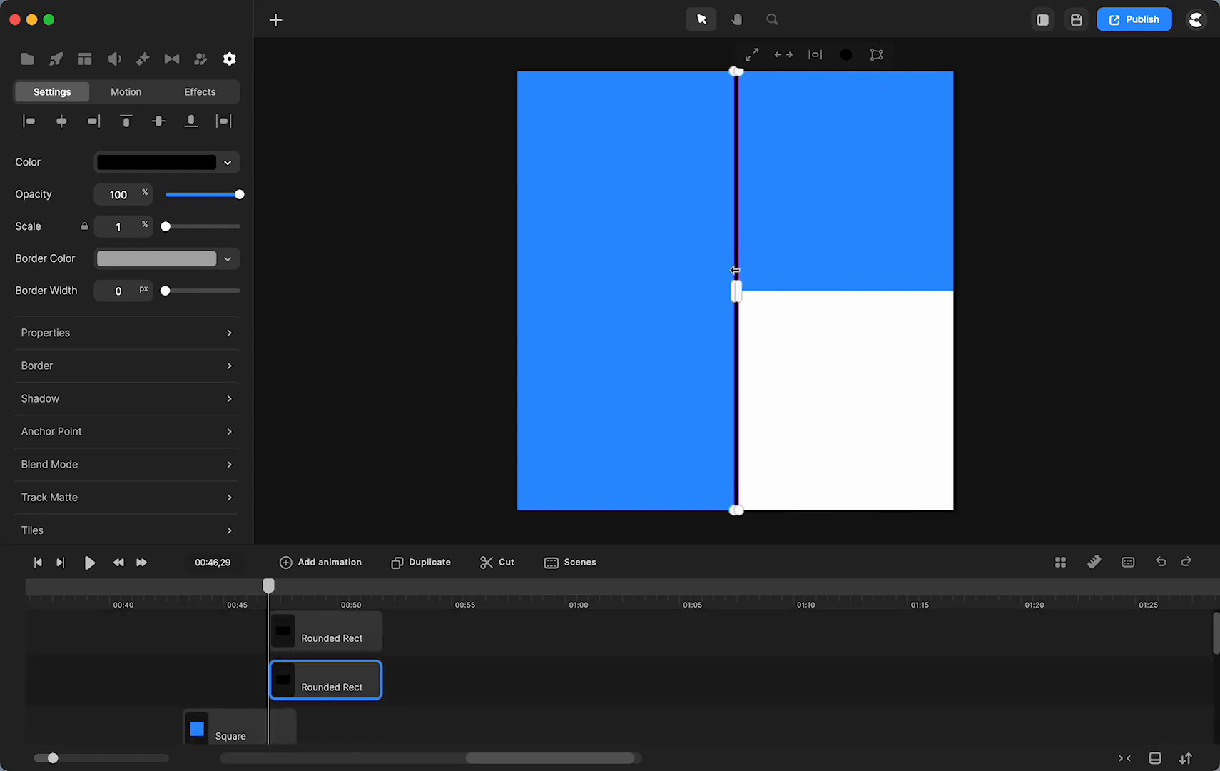
pyautogui.press('super+d')
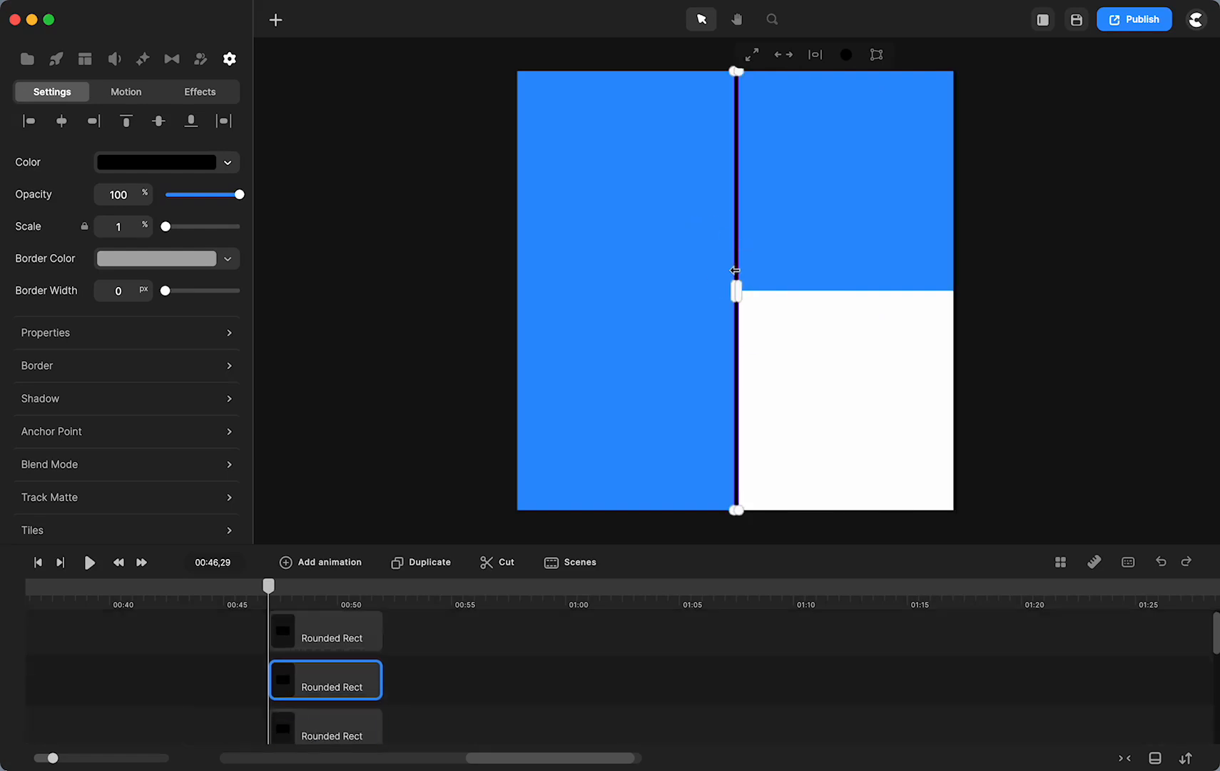
pyautogui.moveTo(743, 520); pyautogui.dragTo(480, 293)
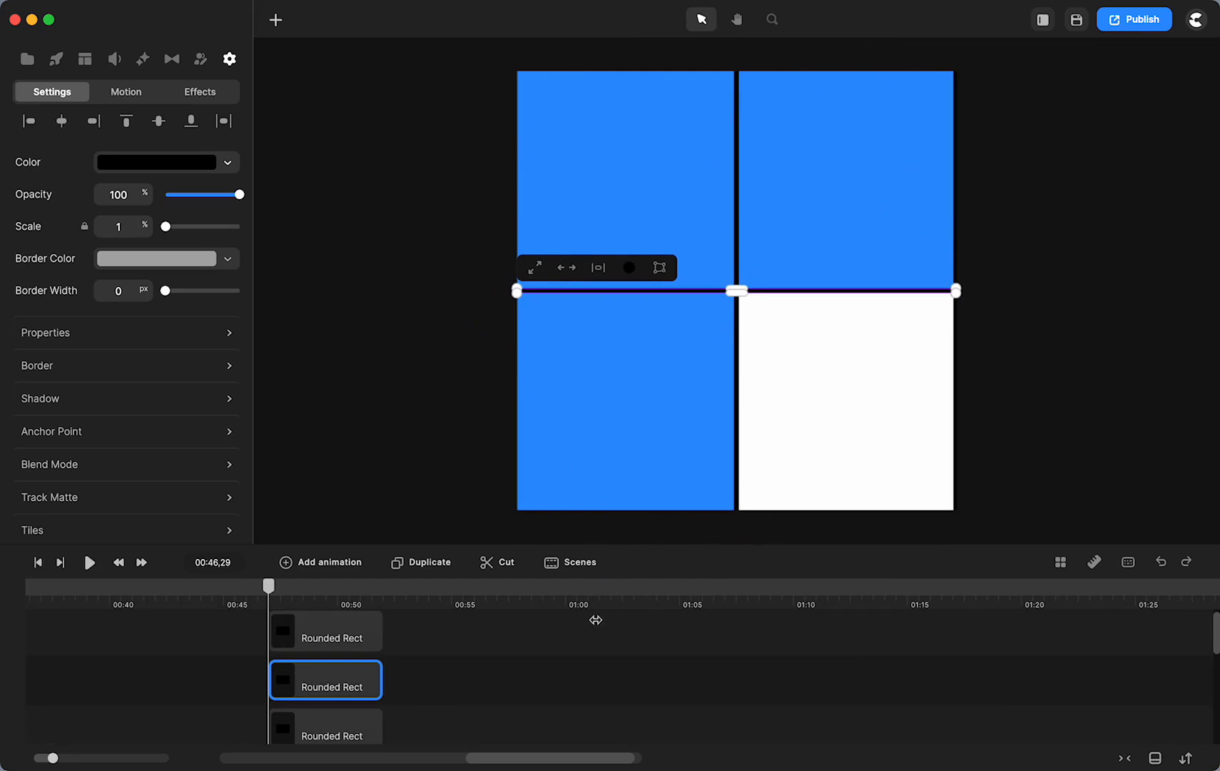
# View the finished four-cell example grid at about 00:56 on the timeline
pyautogui.click(559, 601)
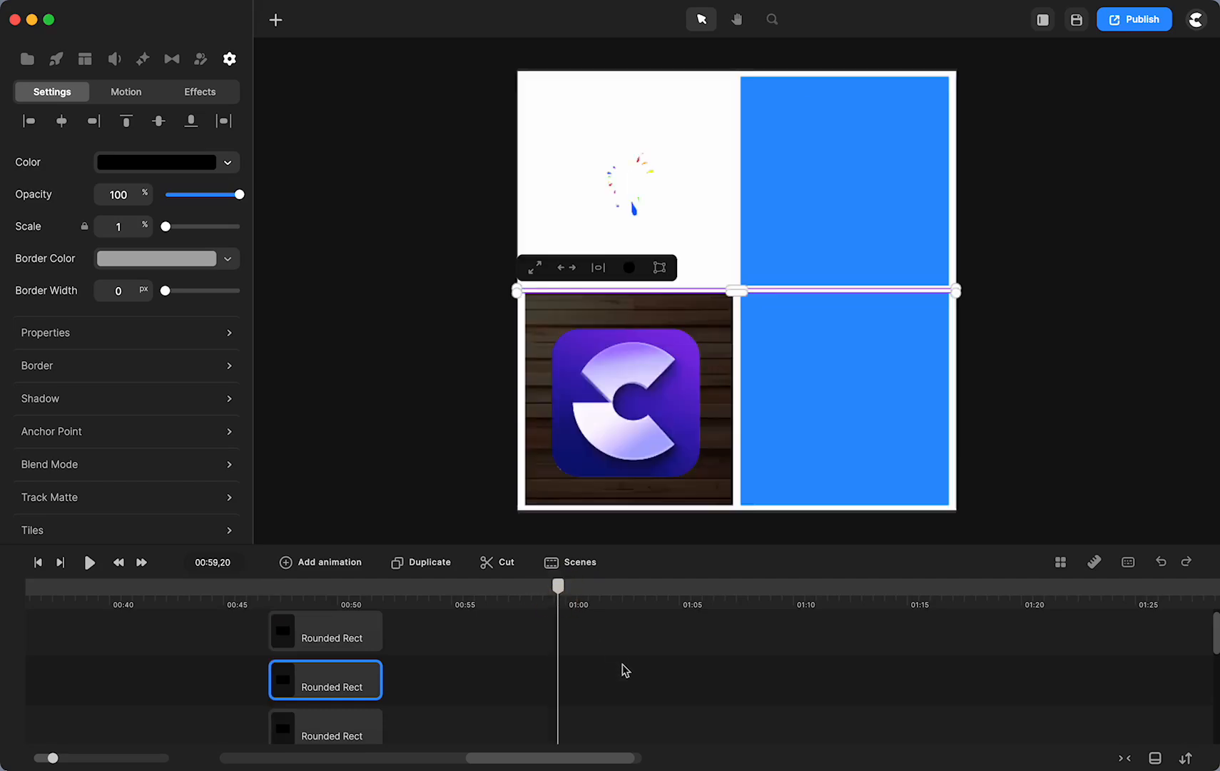
pyautogui.scroll(-1, 622, 670)
pyautogui.moveTo(551, 592); pyautogui.dragTo(488, 589)
pyautogui.scroll(-1, 576, 671)
pyautogui.click(592, 640)
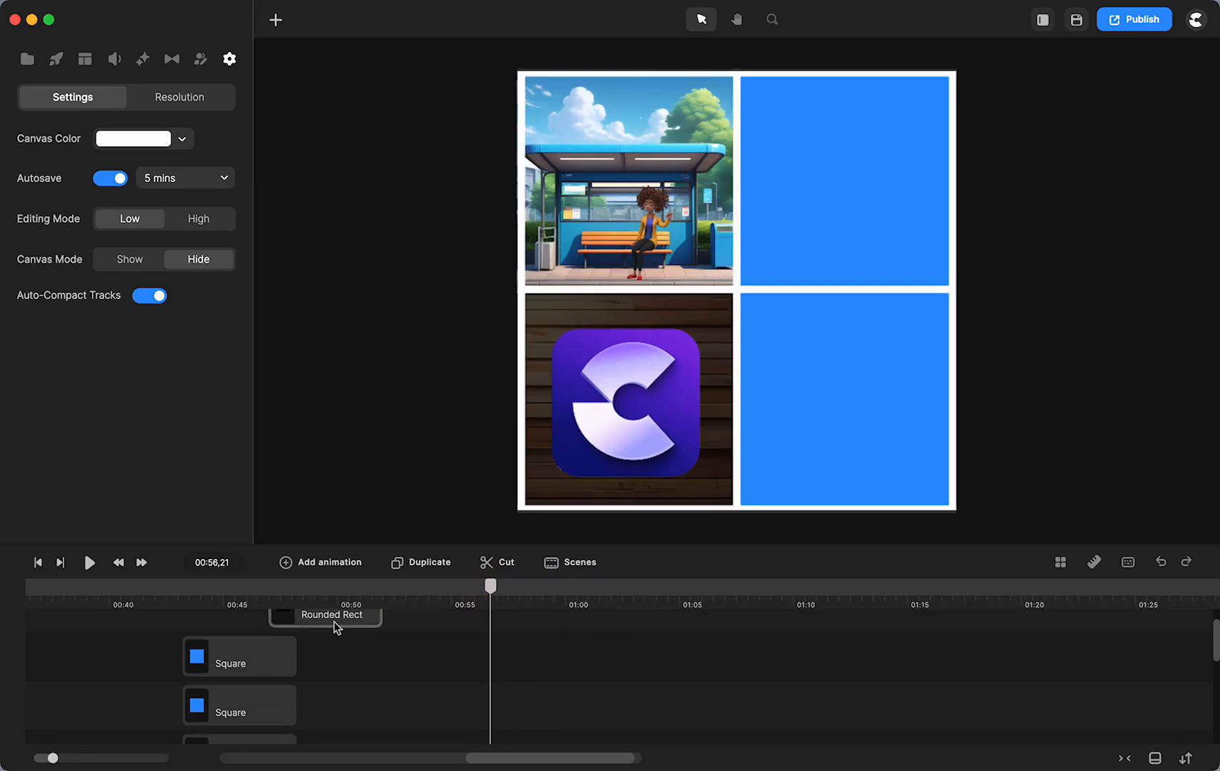
# Move the black bar clips earlier on the timeline to start with the square clips at about 00:43
pyautogui.scroll(1, 336, 626)
pyautogui.moveTo(395, 670); pyautogui.dragTo(204, 683)
pyautogui.click(230, 701)
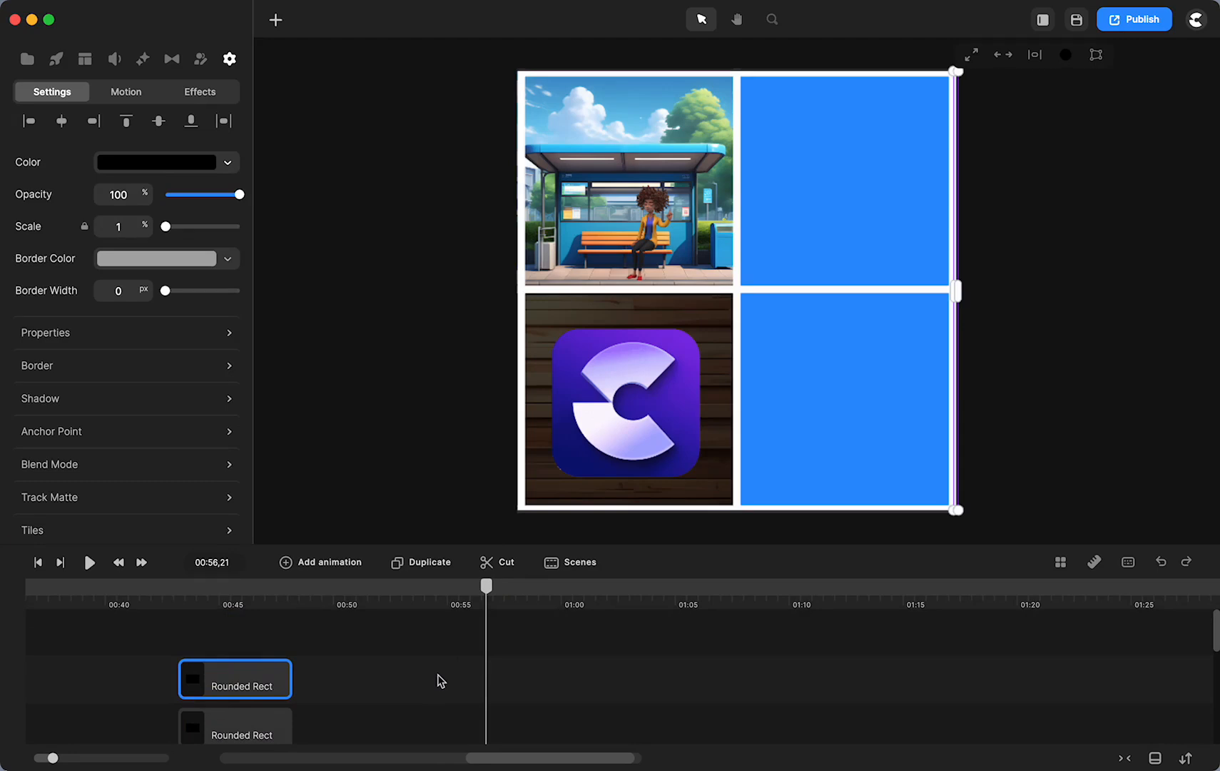
pyautogui.scroll(-3, 441, 680)
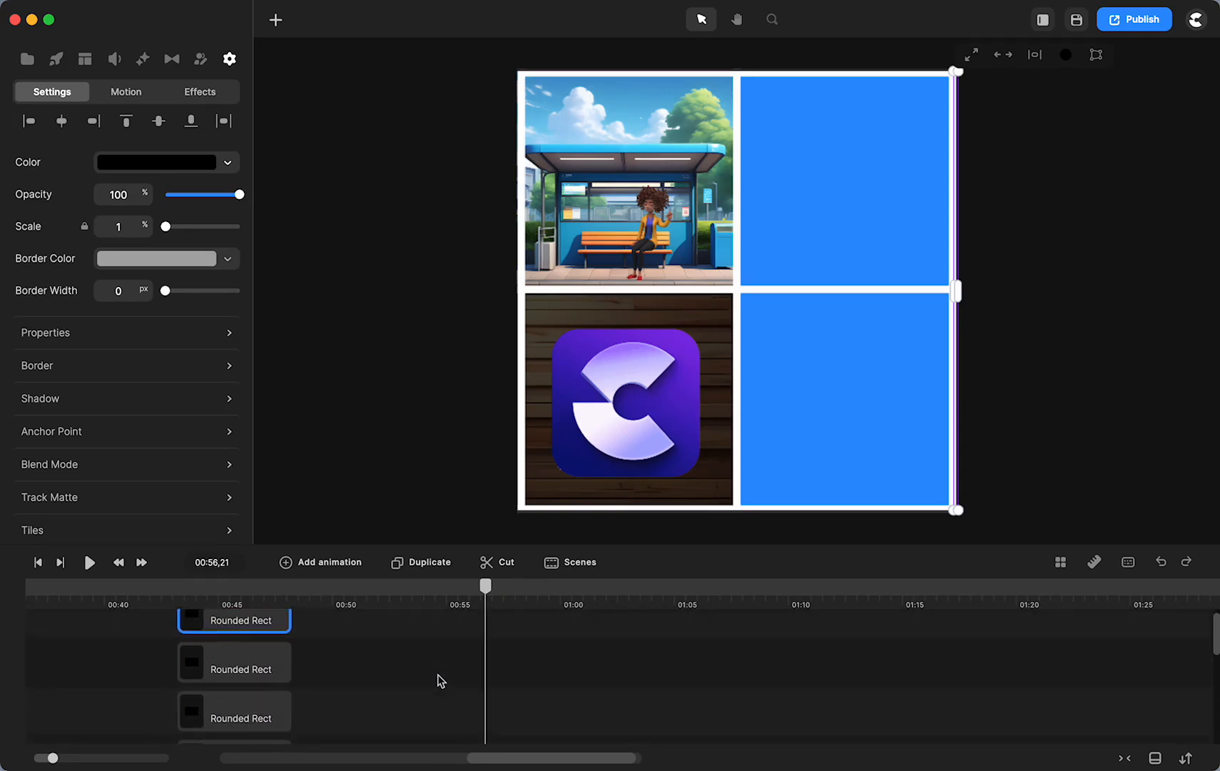
pyautogui.click(1103, 363)
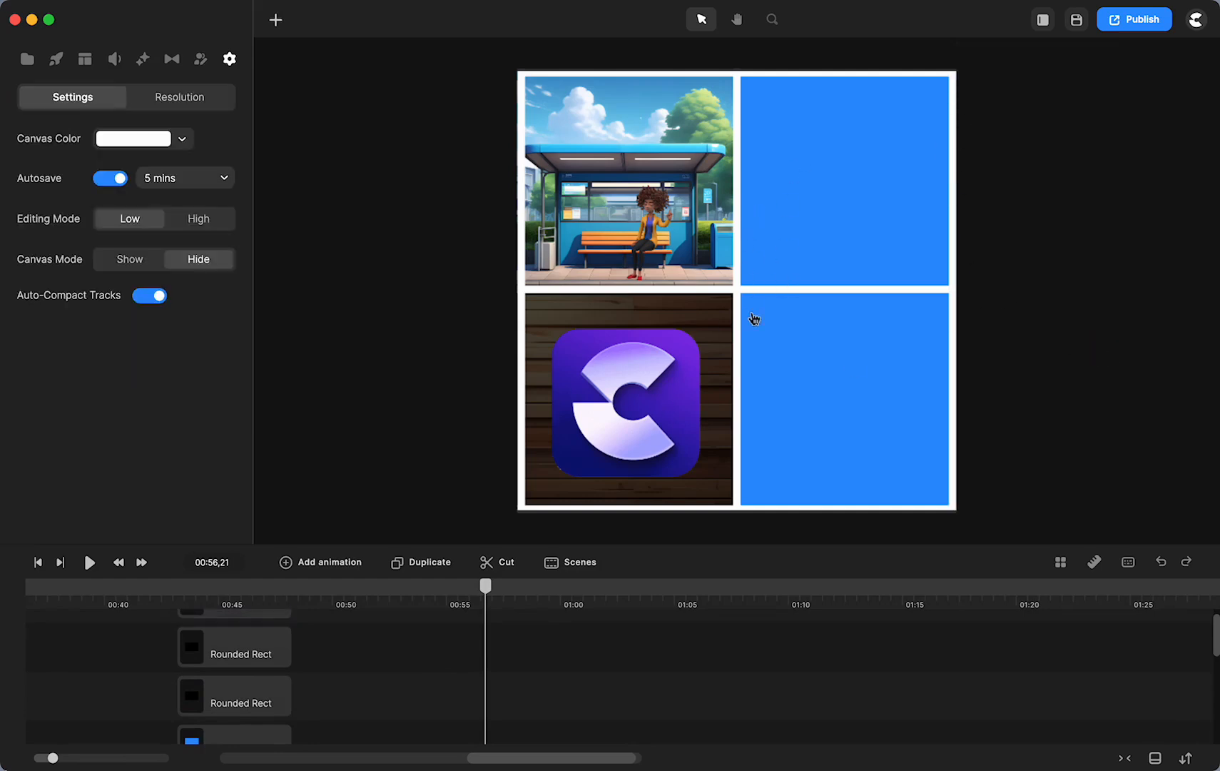
# Examine the example grid's numbered group tracks and the first cell's movement between about 00:54 and 00:56
pyautogui.scroll(-5, 473, 667)
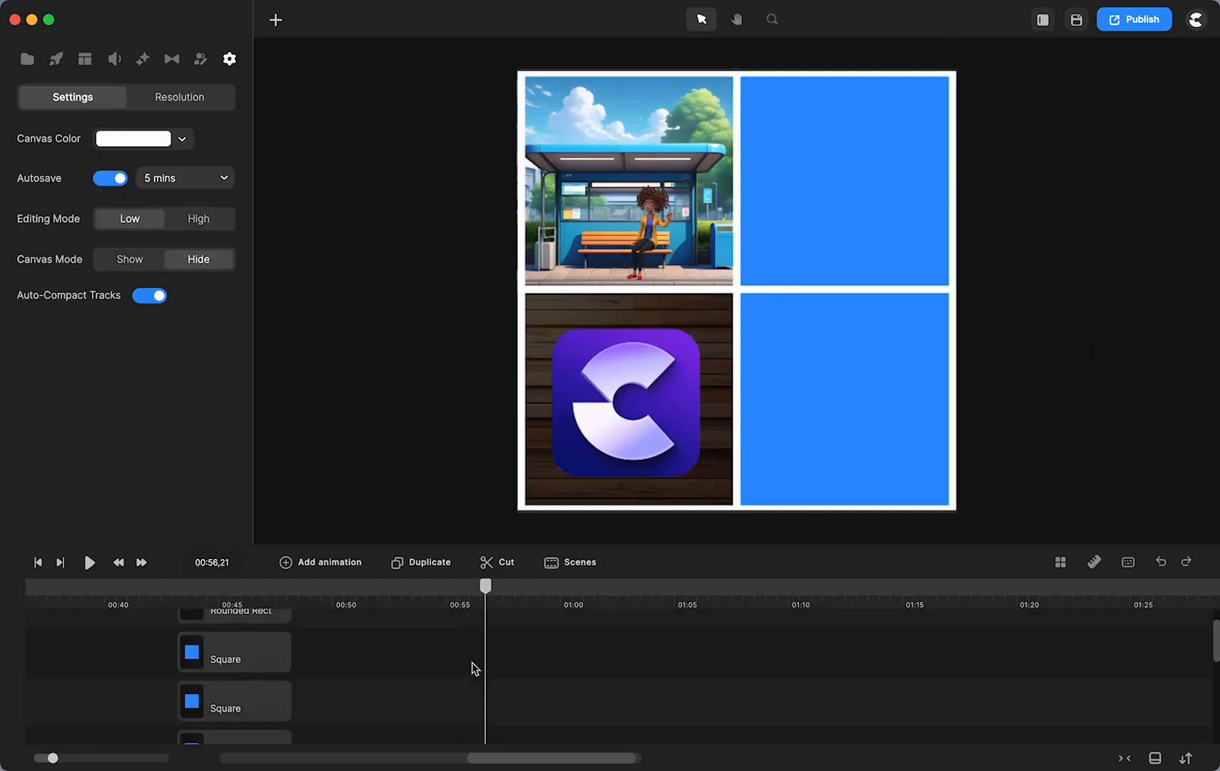
pyautogui.scroll(-3, 473, 671)
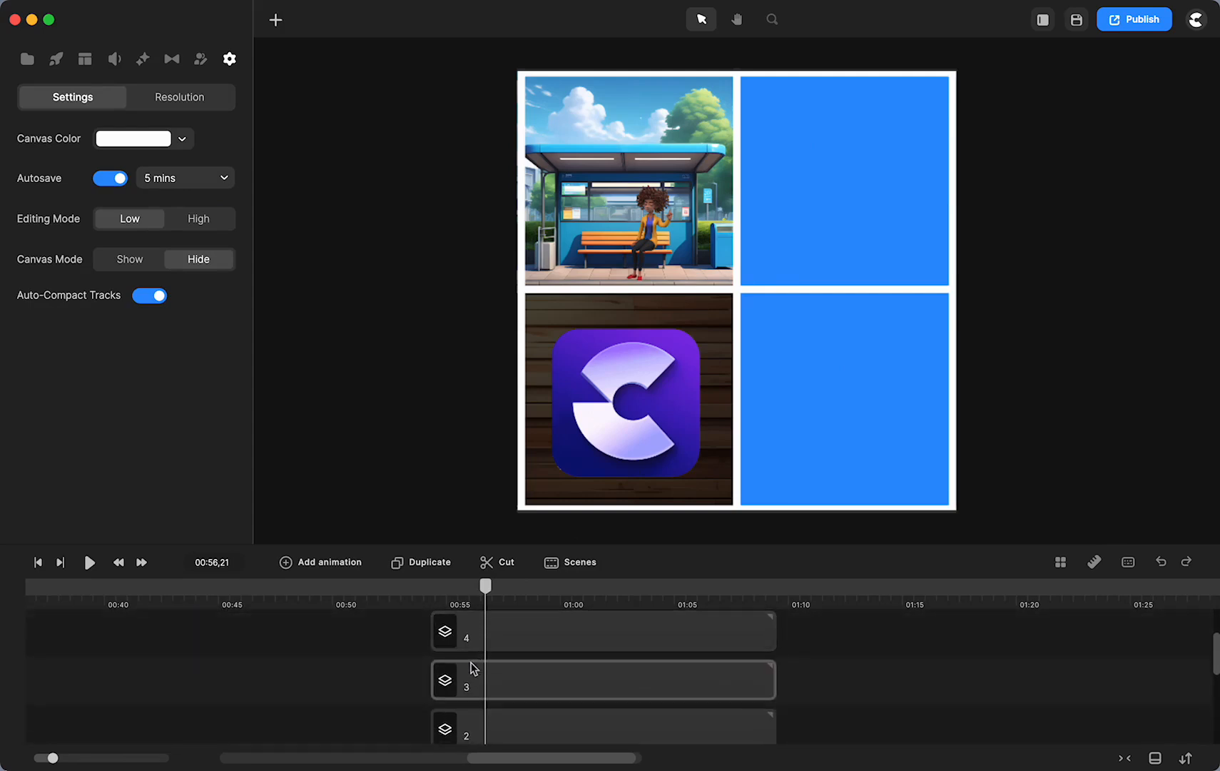
pyautogui.scroll(-2, 394, 673)
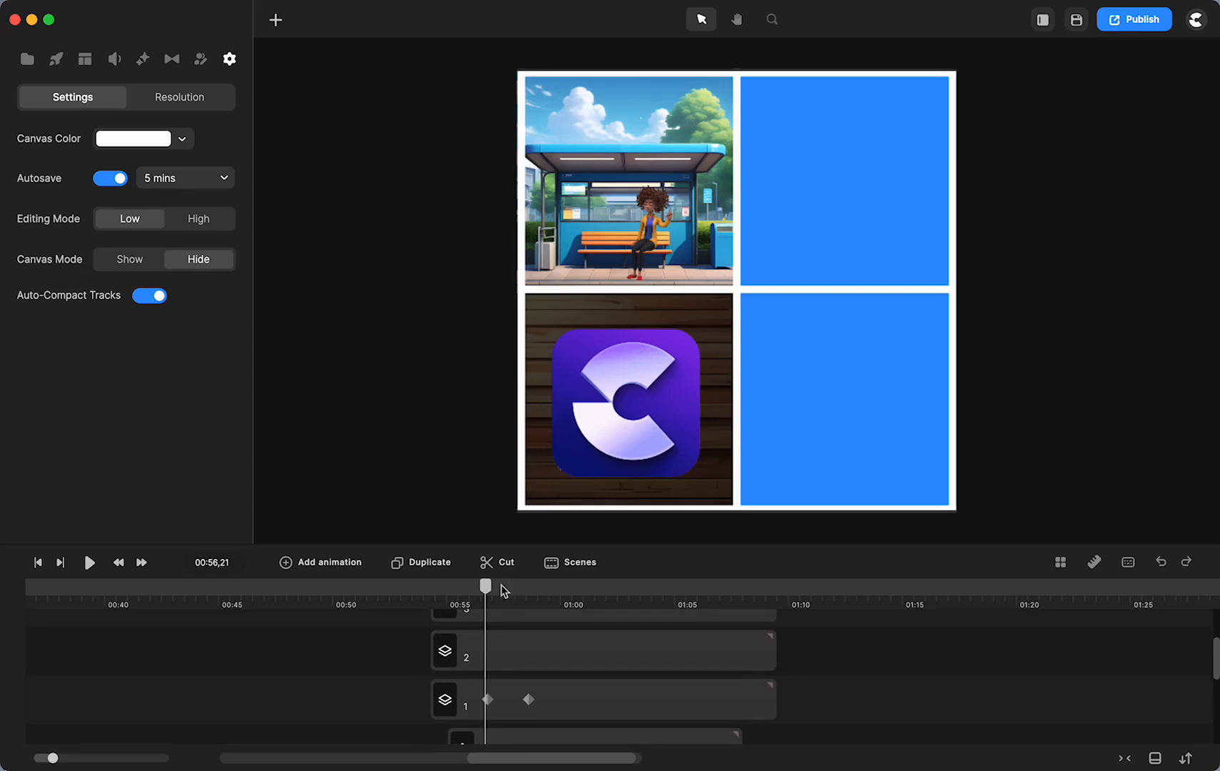
pyautogui.moveTo(485, 587); pyautogui.dragTo(441, 589)
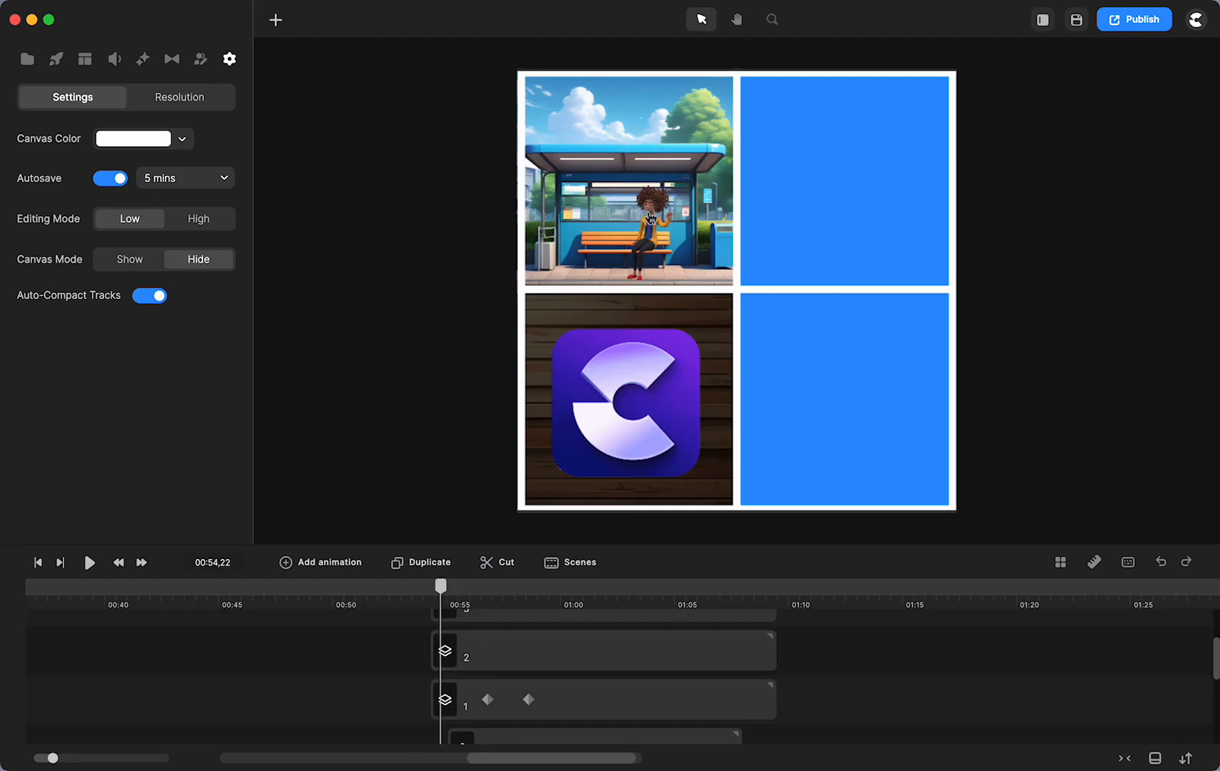
pyautogui.click(442, 589)
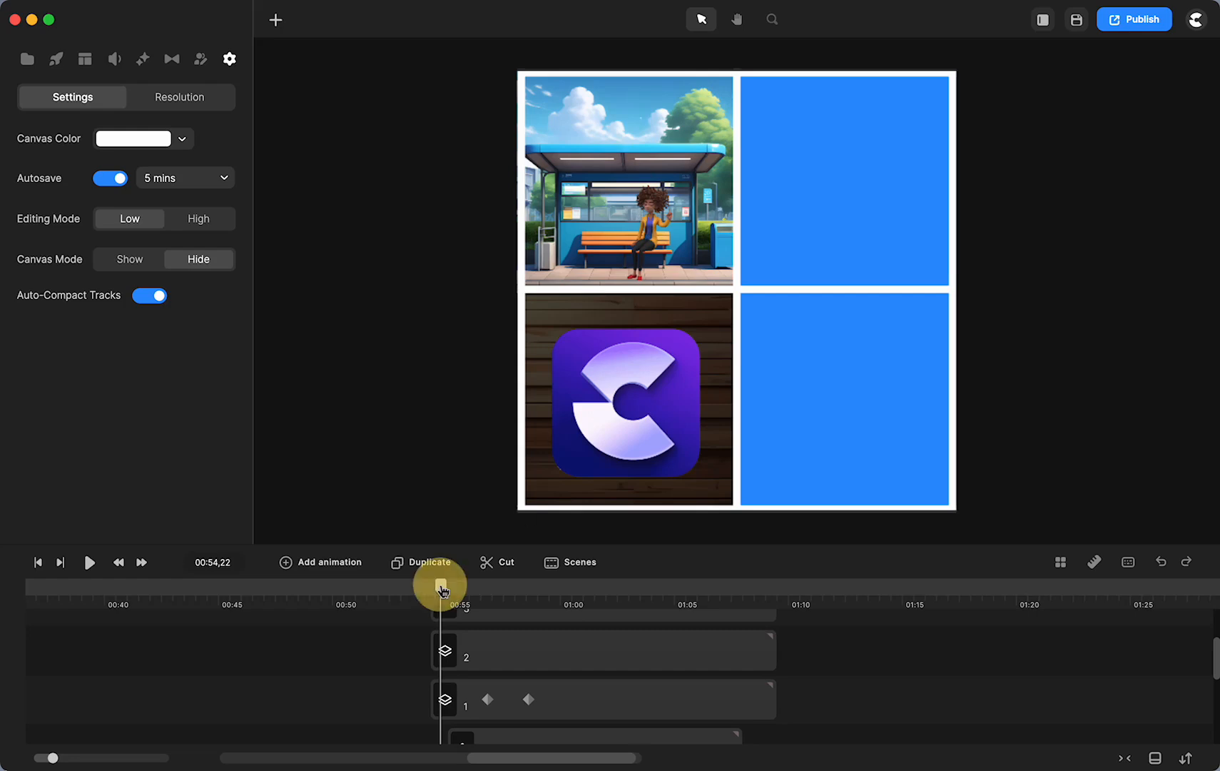
pyautogui.moveTo(442, 590); pyautogui.dragTo(488, 590)
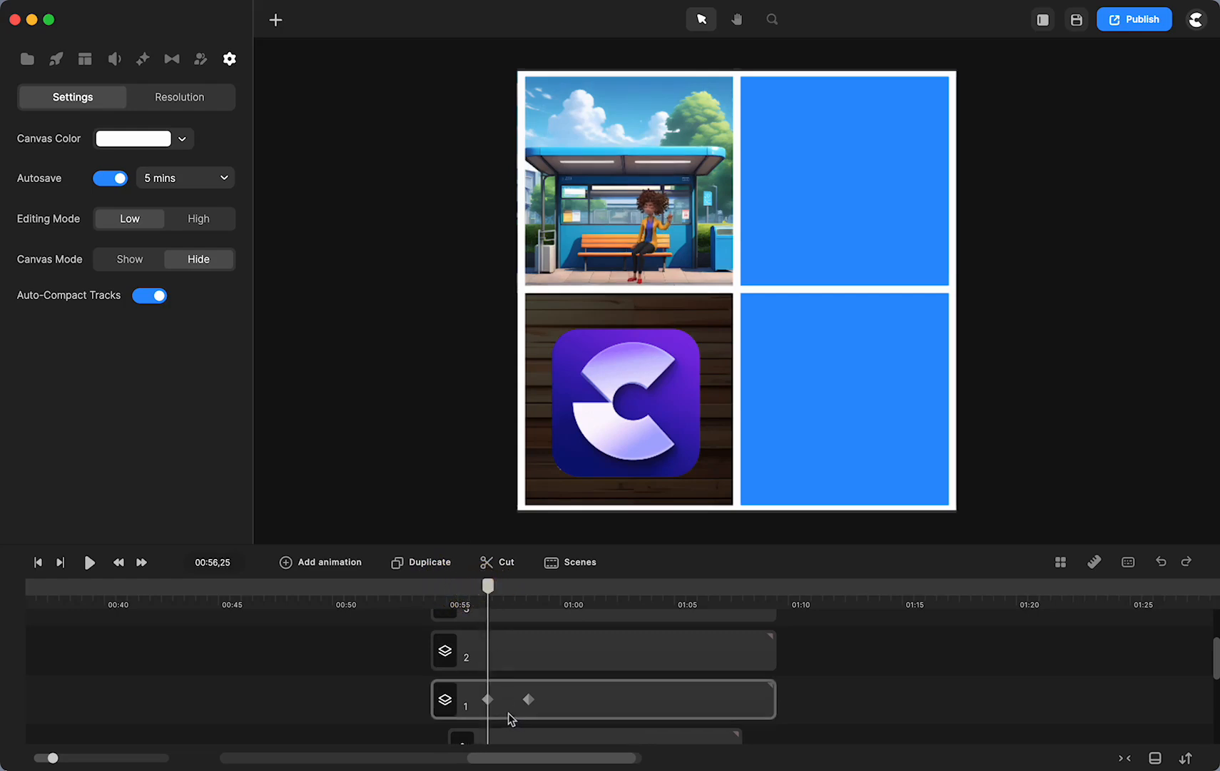
# Open group 1 and its nested group, and inspect the bus stop image and Teacher Lady layers
pyautogui.click(554, 206)
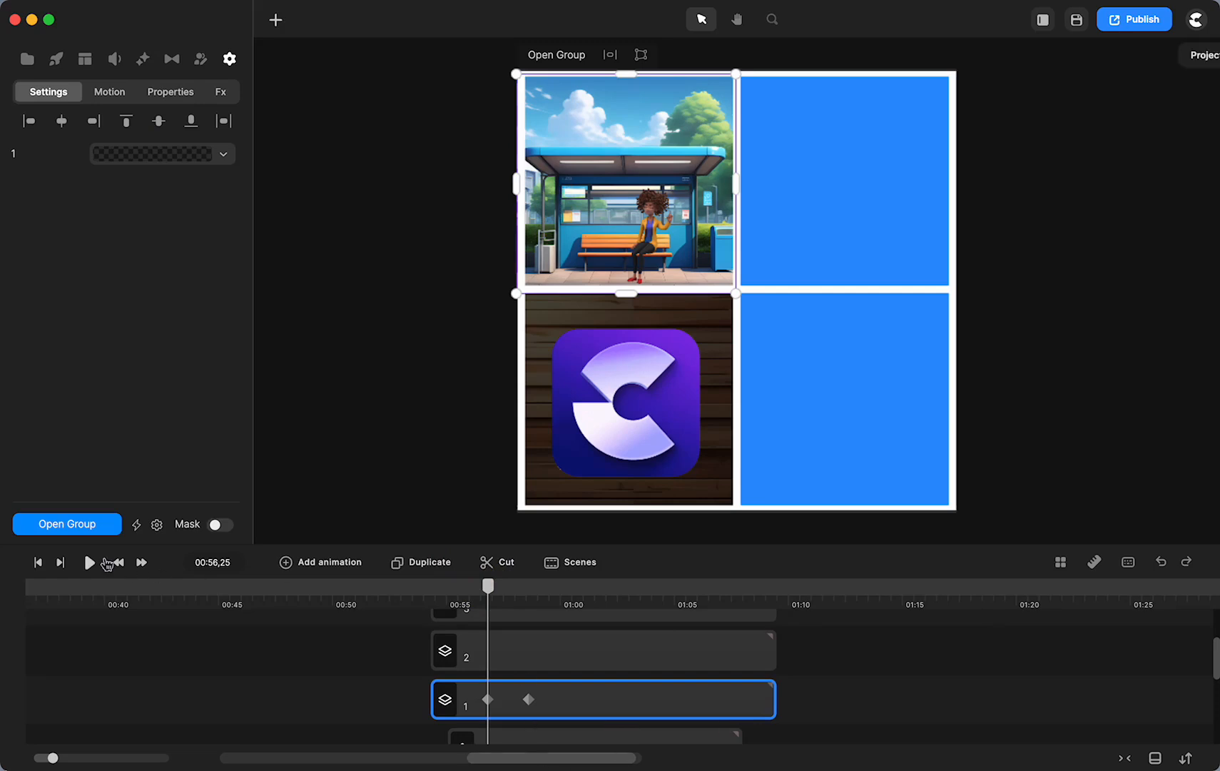
pyautogui.click(107, 525)
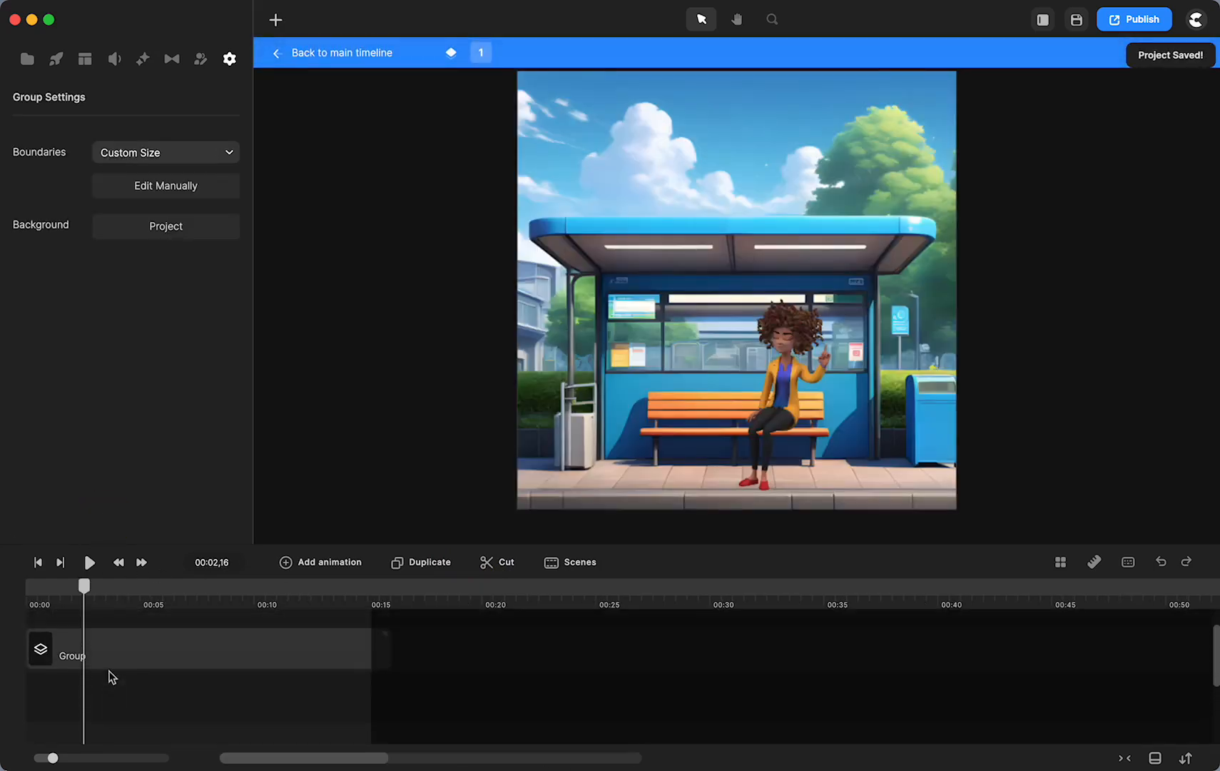
pyautogui.click(112, 679)
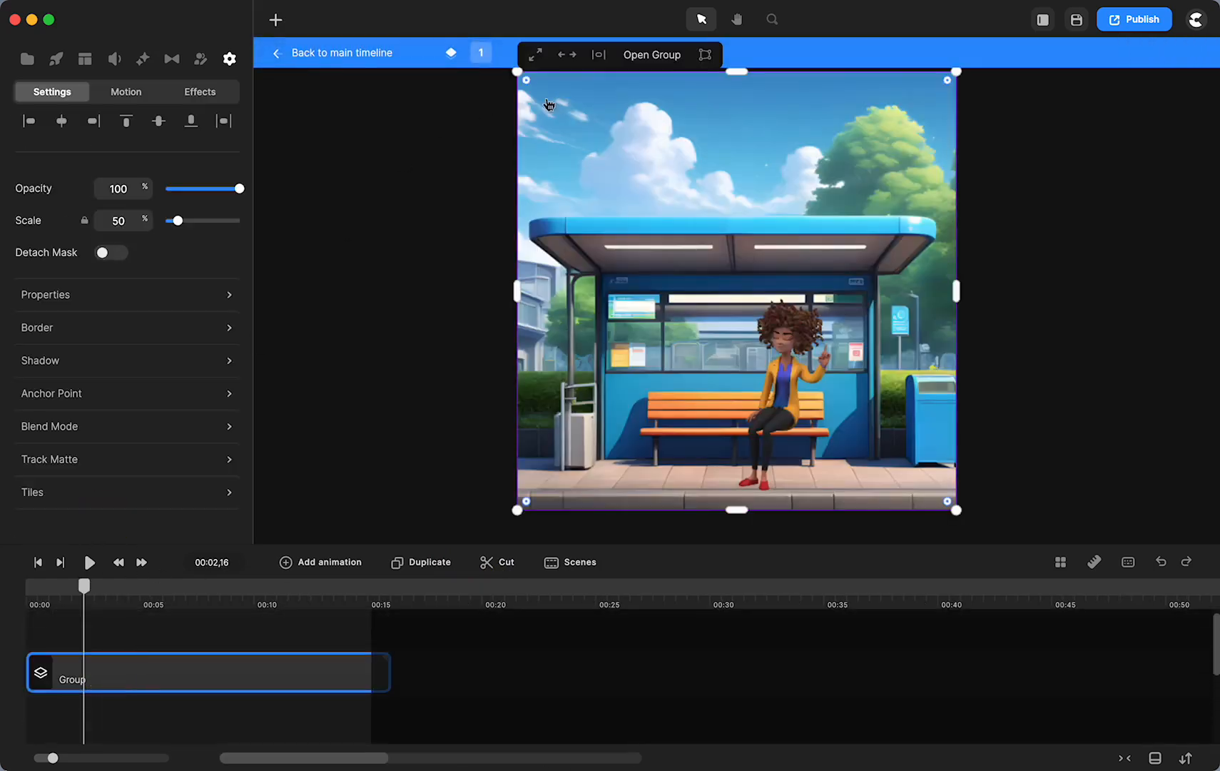
pyautogui.click(652, 54)
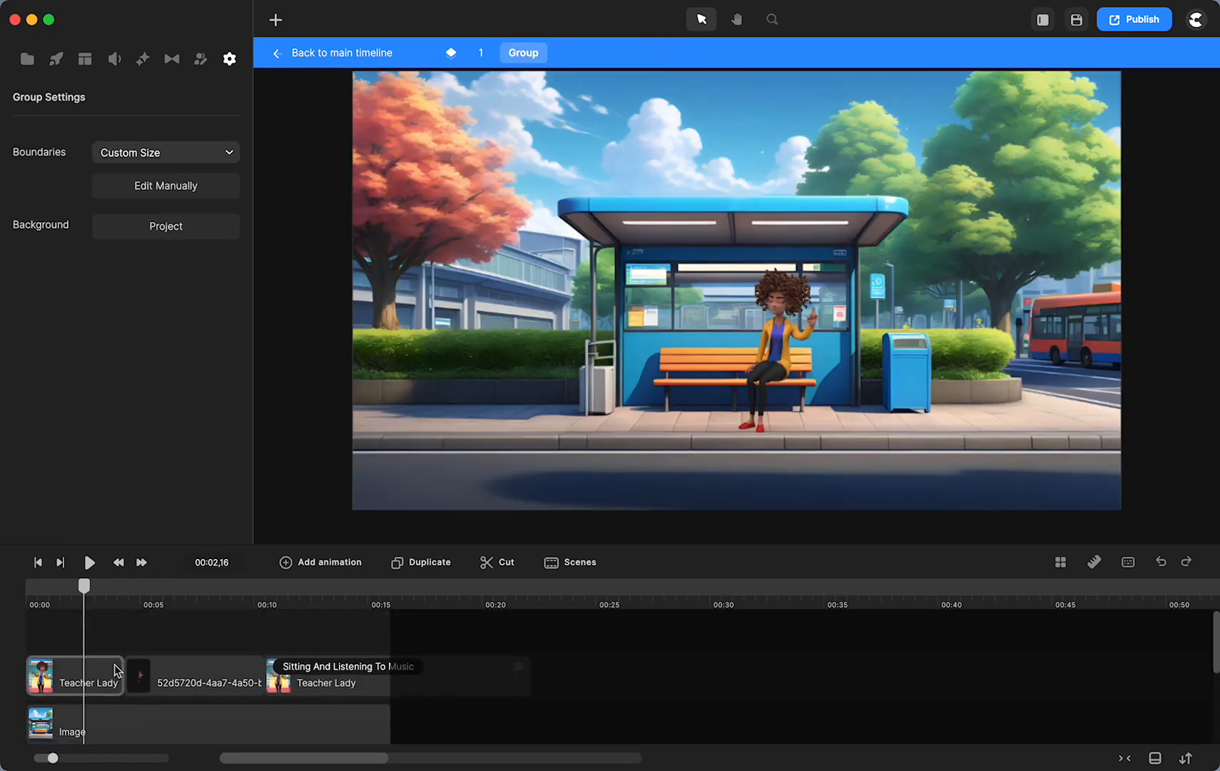
pyautogui.click(115, 710)
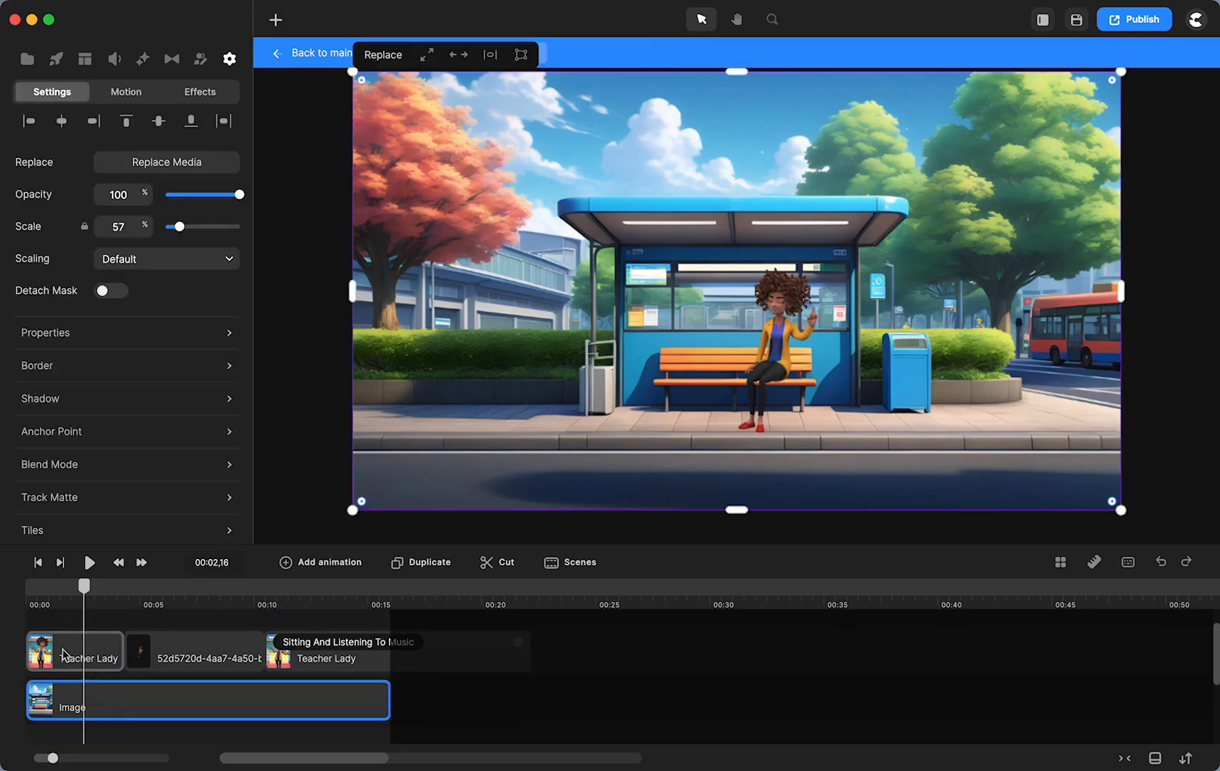
pyautogui.click(64, 662)
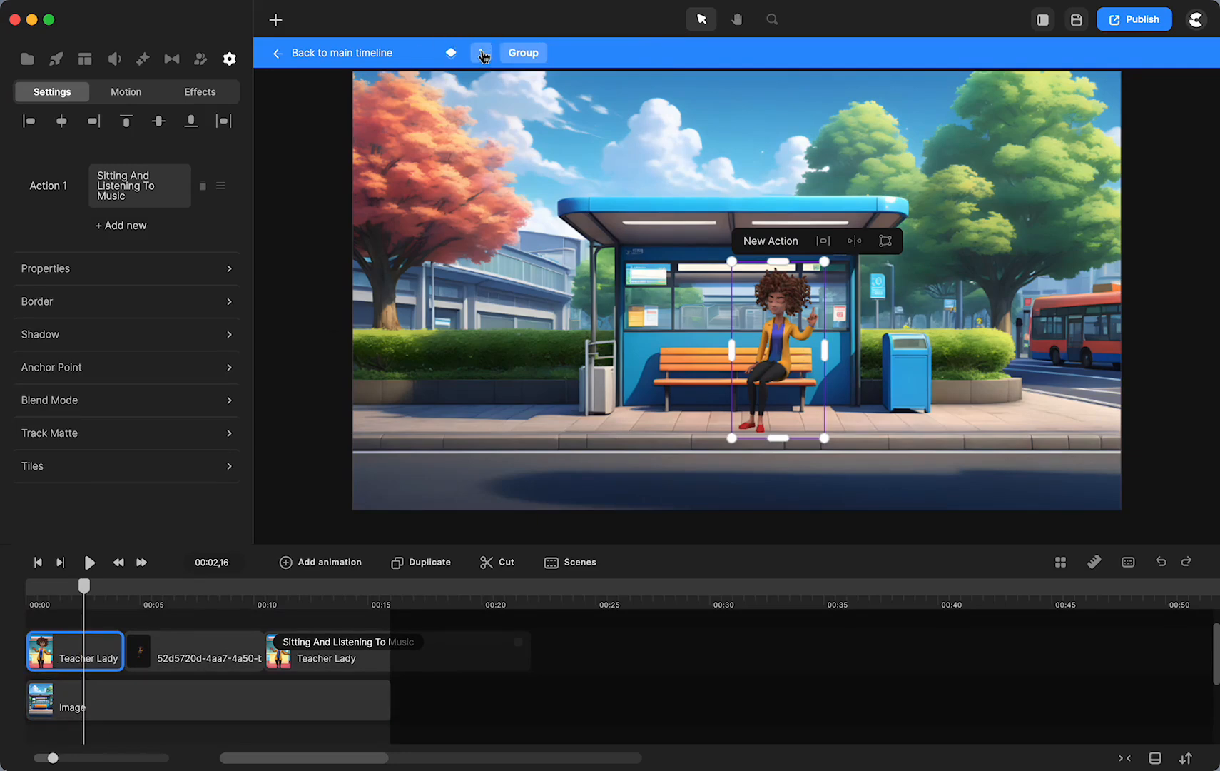
# Return to group 1, show the nested group's mask layer, and view the blue square mask over the scene at about 00:03
pyautogui.click(482, 53)
pyautogui.click(171, 656)
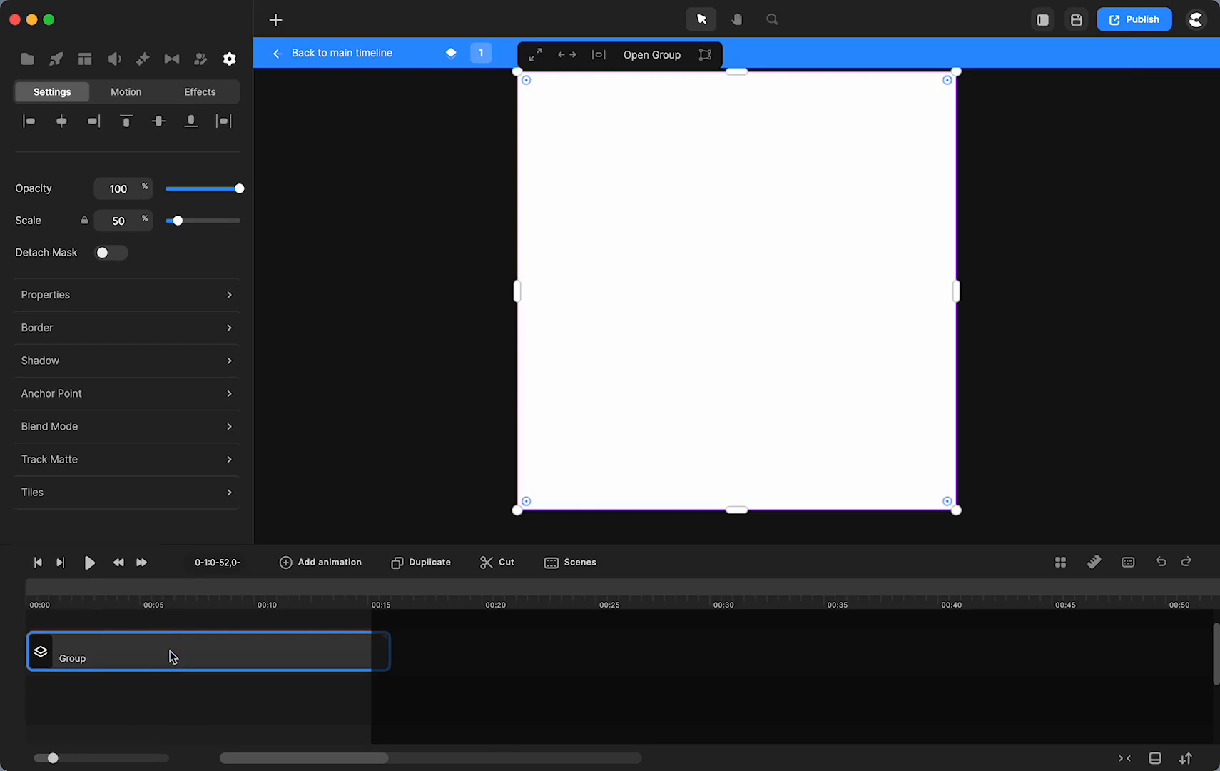
pyautogui.rightClick(172, 656)
pyautogui.click(189, 580)
pyautogui.moveTo(136, 658); pyautogui.dragTo(128, 713)
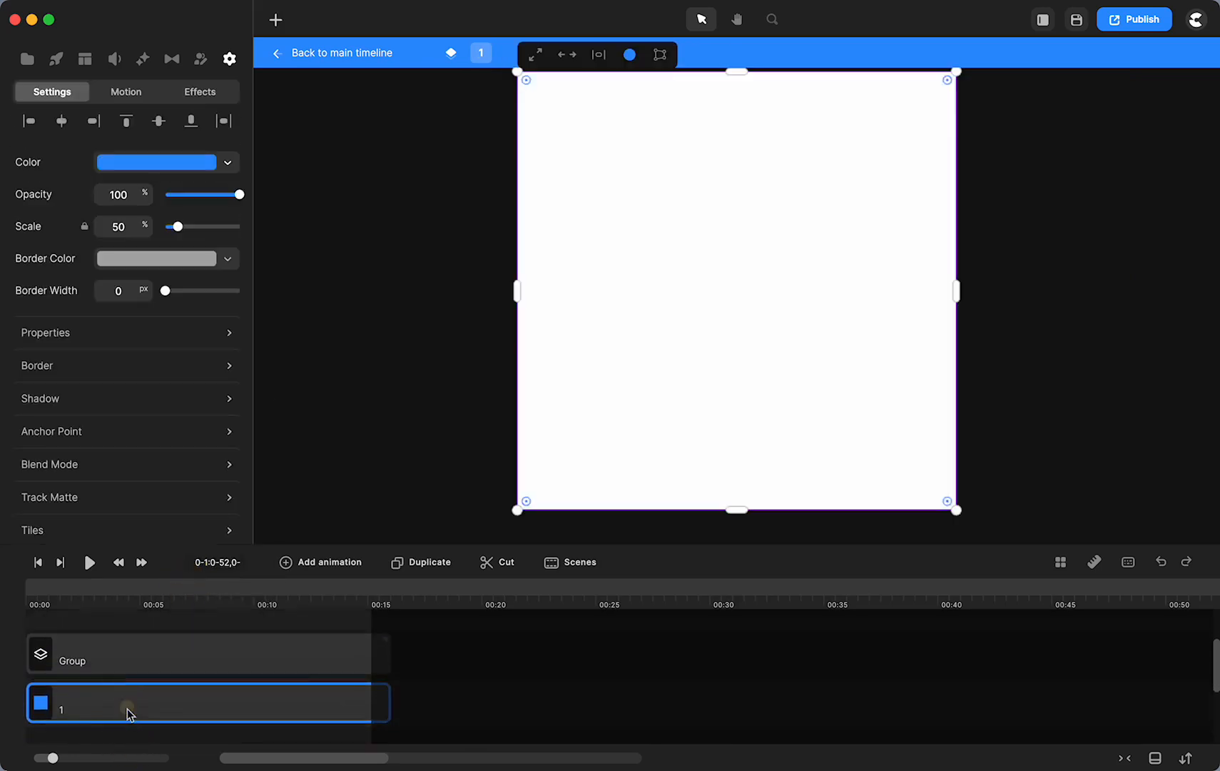
pyautogui.click(115, 597)
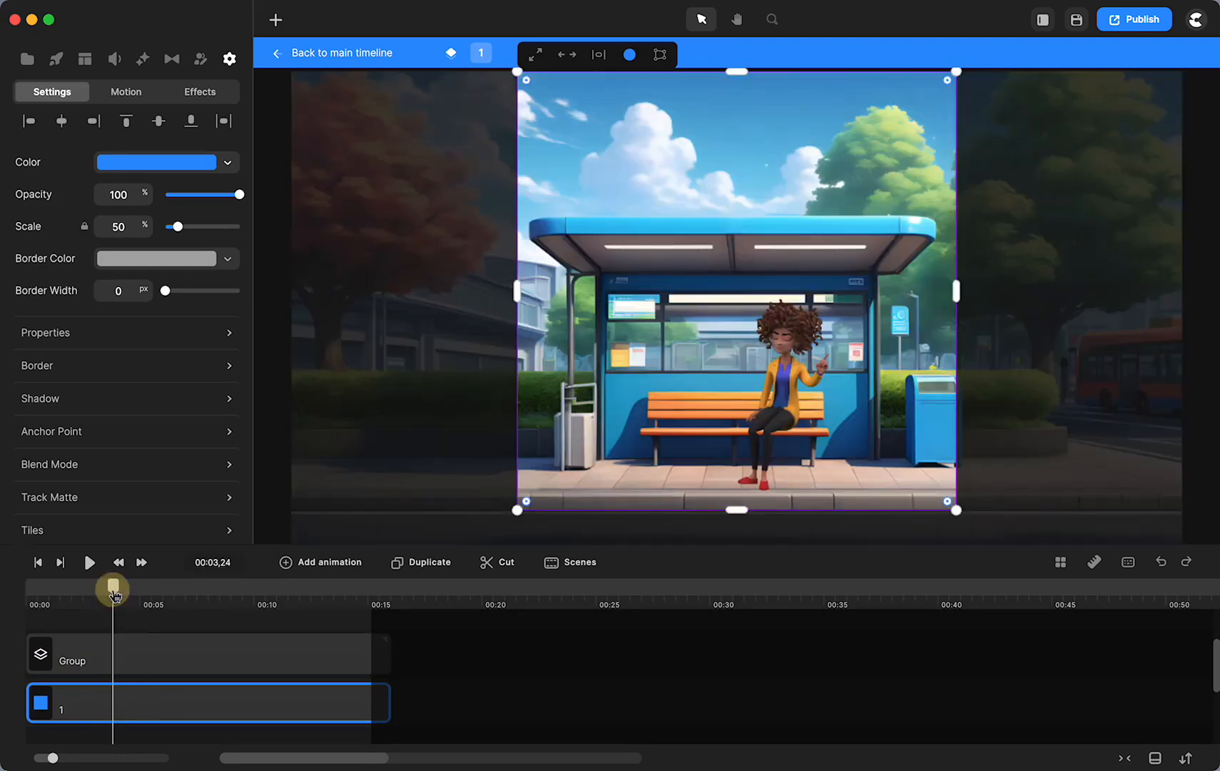
# Mask the nested group with the blue square layer 1 inside group 1
pyautogui.click(162, 641)
pyautogui.keyDown('shift'); pyautogui.click(161, 700); pyautogui.keyUp('shift')
pyautogui.rightClick(161, 700)
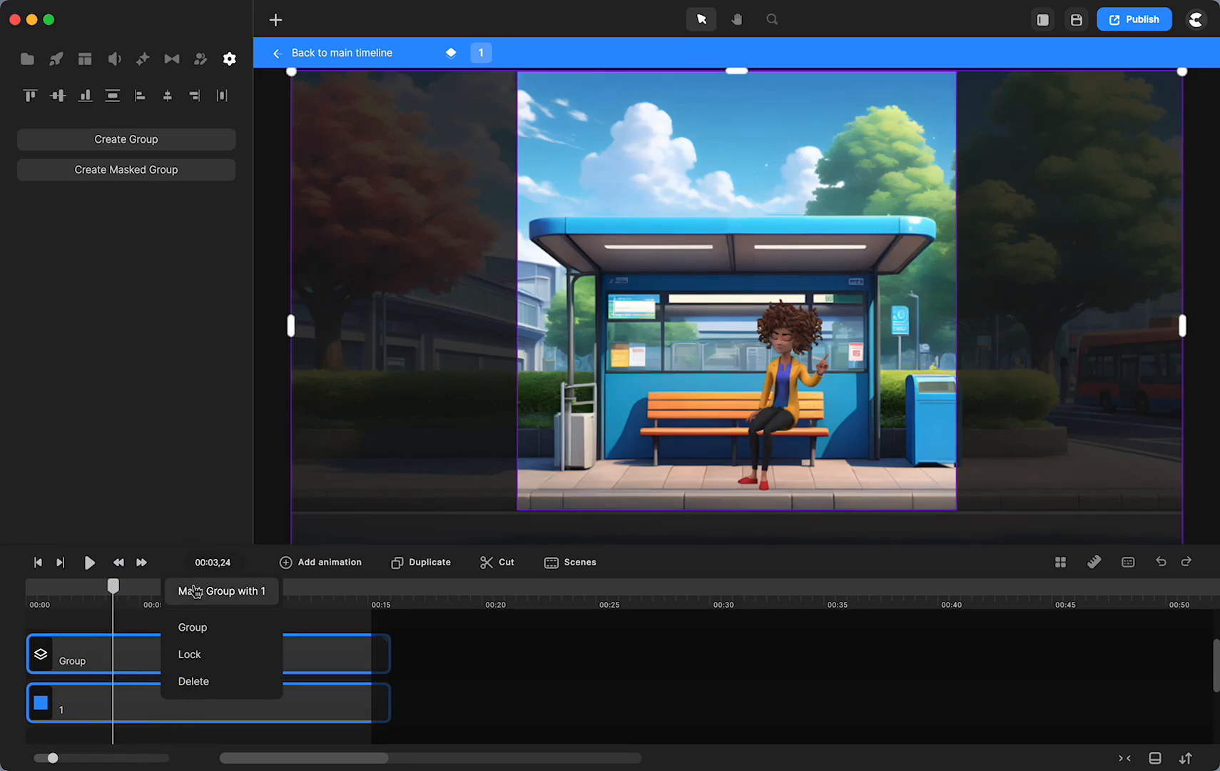
pyautogui.click(192, 589)
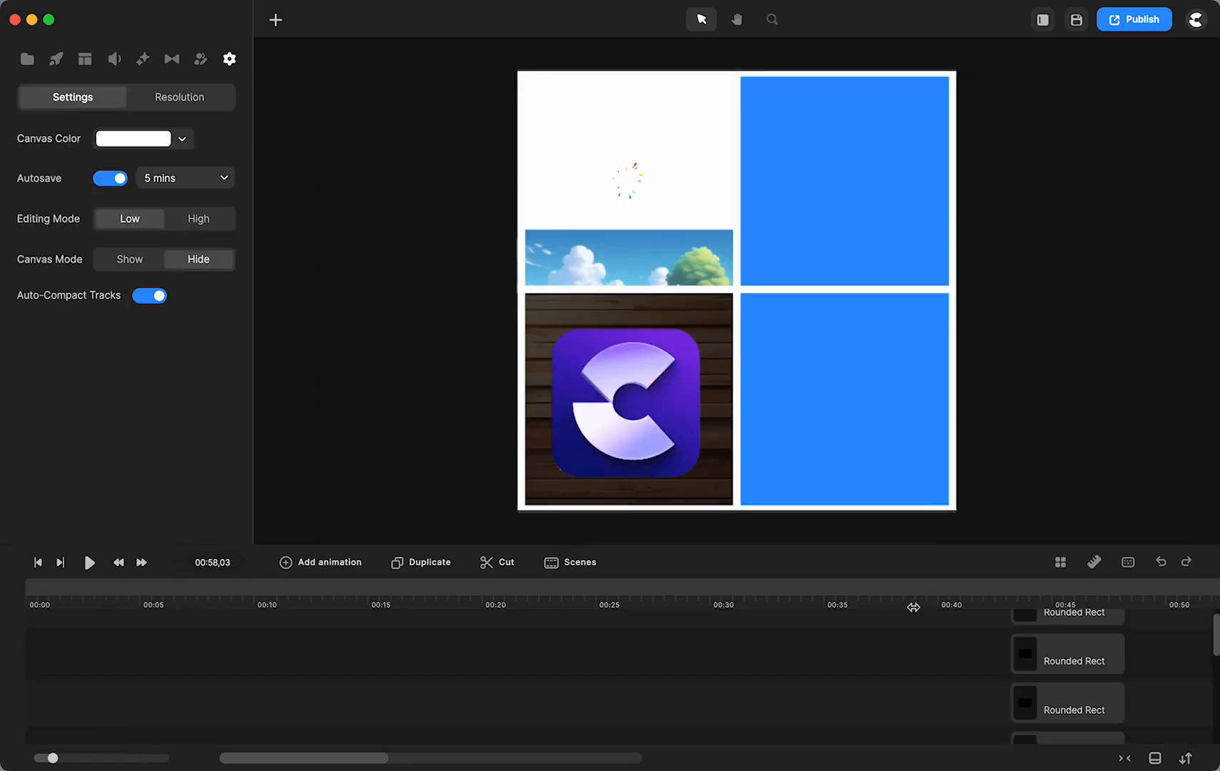
# Inspect the Position property and the two keyframes of group 1 between about 00:56 and 00:58 on the main timeline
pyautogui.hscroll(10, 869, 683)
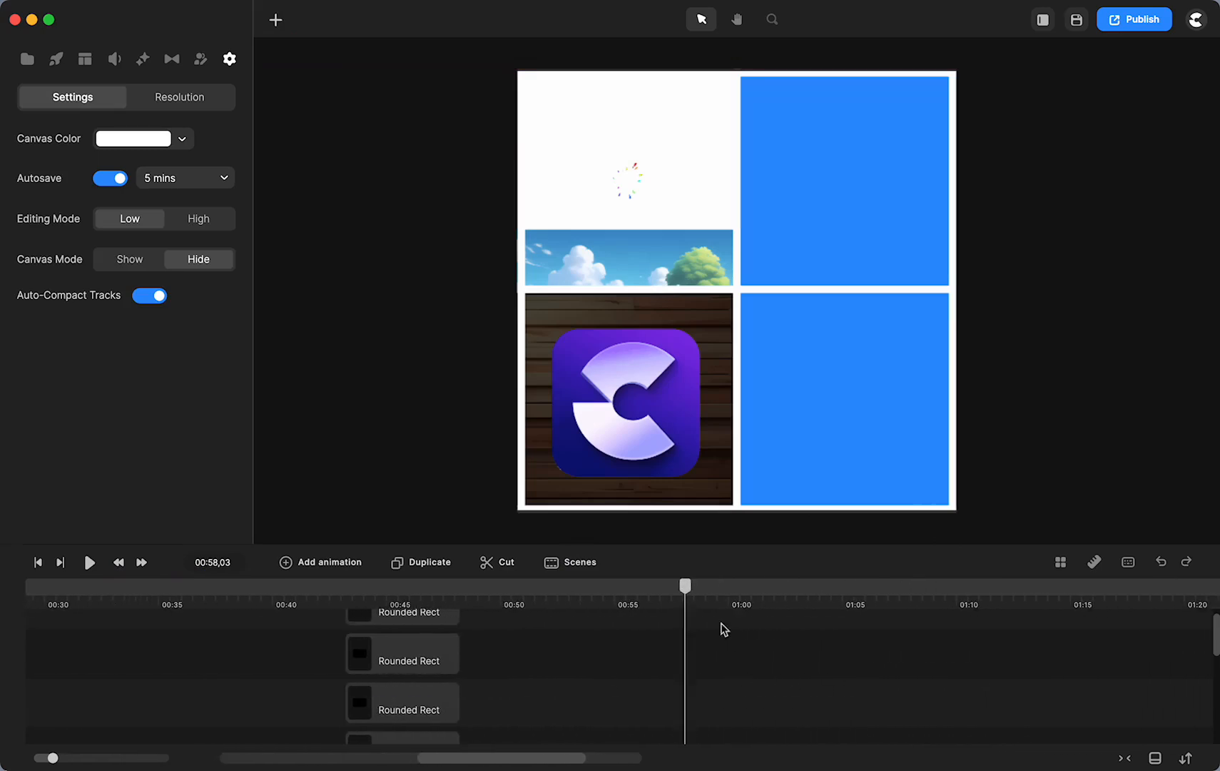
pyautogui.moveTo(696, 602); pyautogui.dragTo(638, 599)
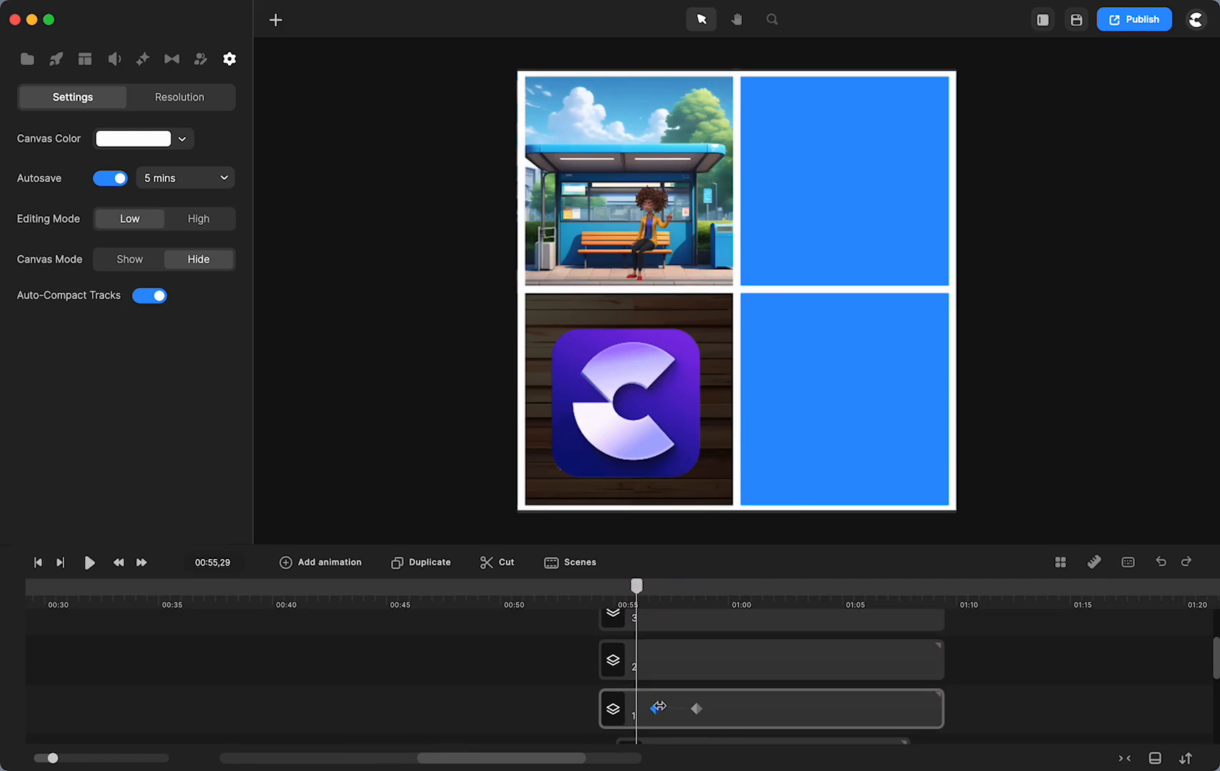
pyautogui.click(656, 710)
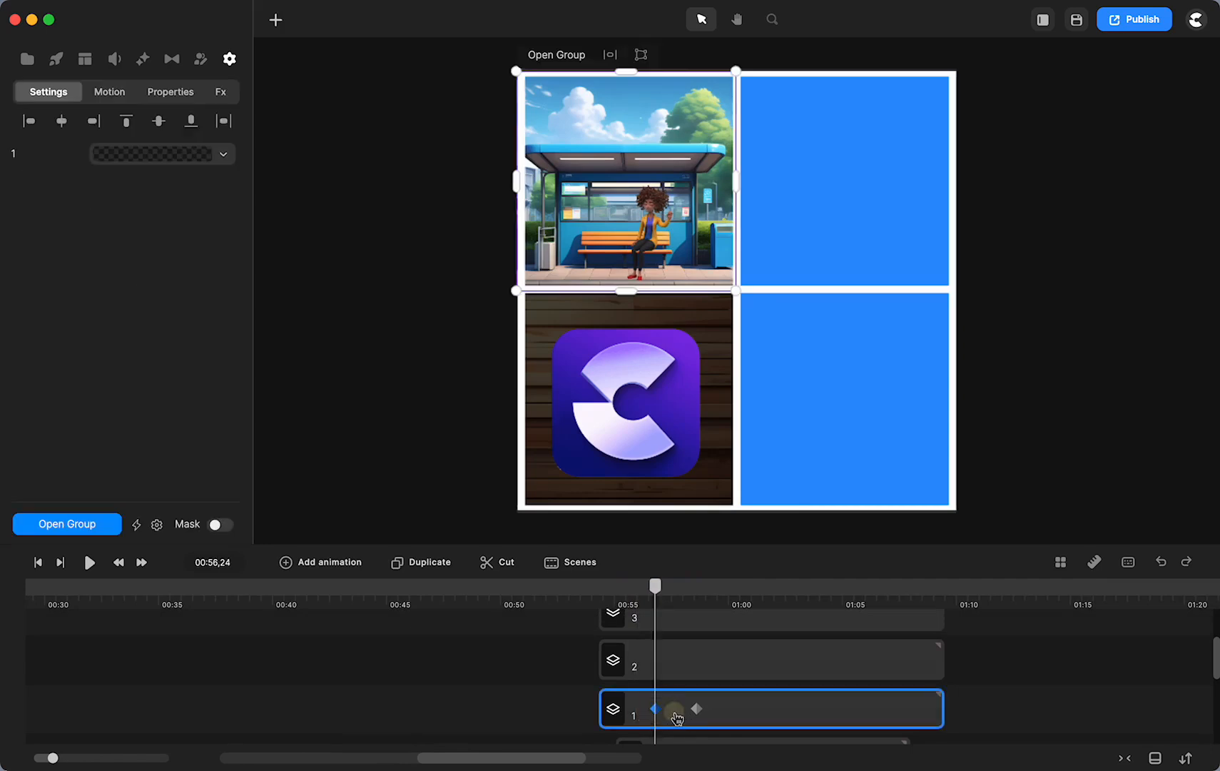
pyautogui.click(677, 717)
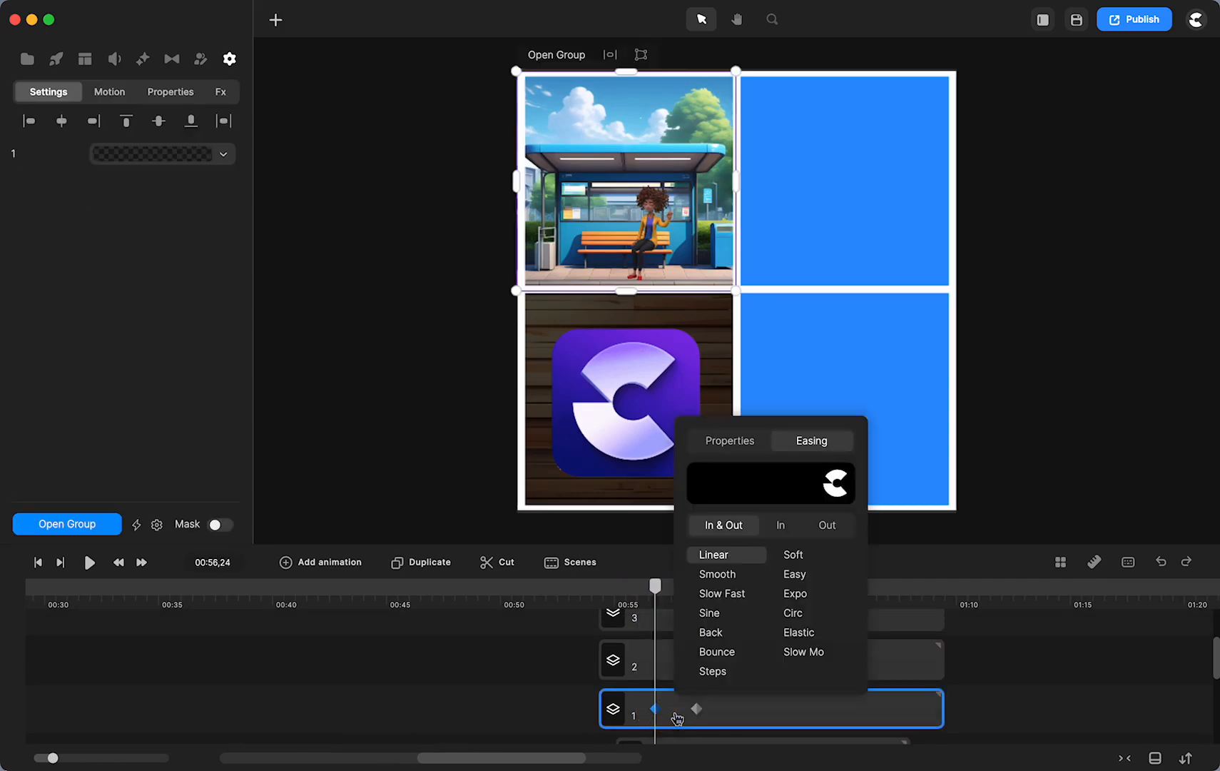
pyautogui.click(728, 442)
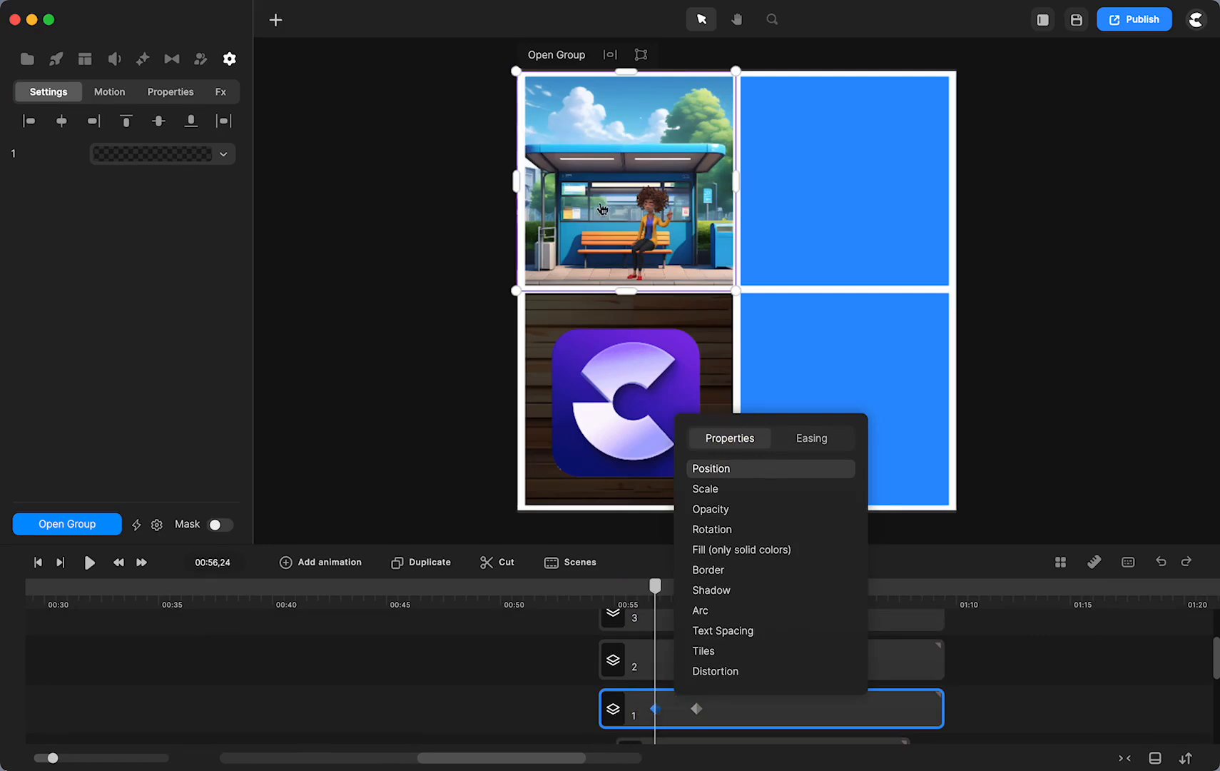
pyautogui.click(696, 708)
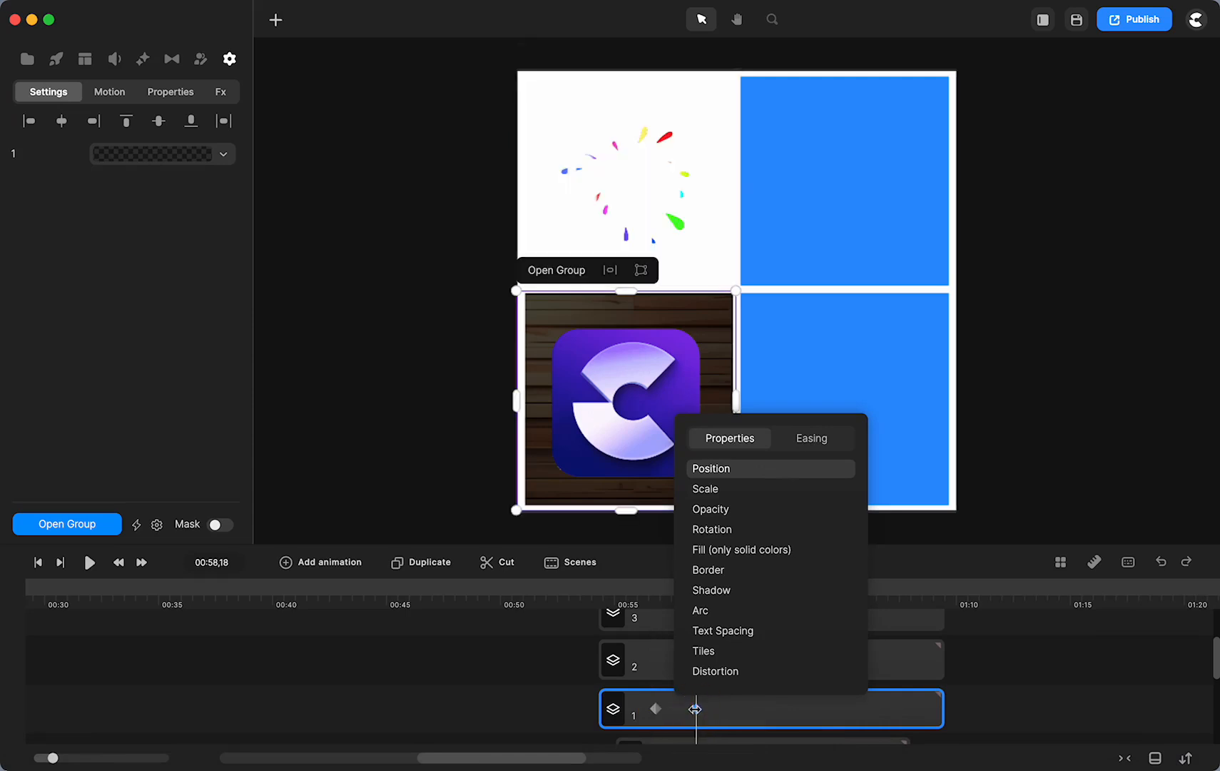
pyautogui.click(540, 703)
pyautogui.click(699, 706)
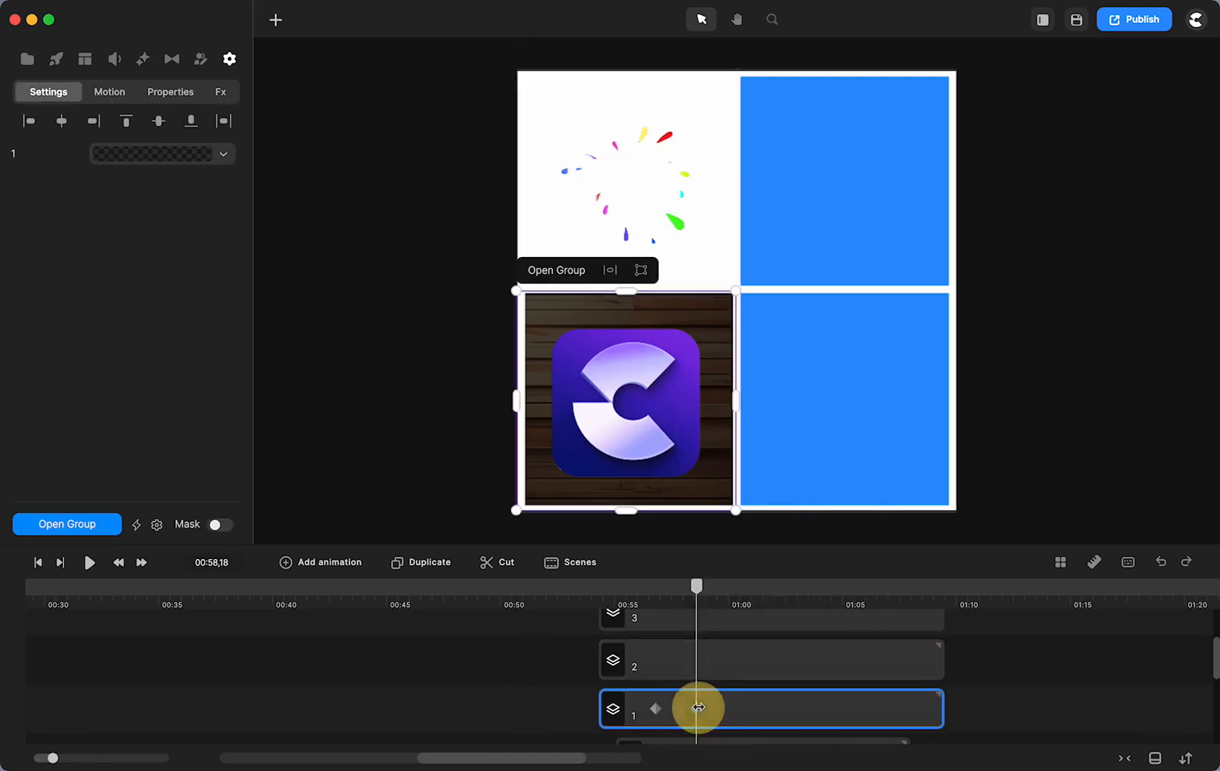
# Add an empty track directly below group 4 in the example grid
pyautogui.moveTo(697, 588); pyautogui.dragTo(674, 598)
pyautogui.scroll(3, 709, 672)
pyautogui.click(710, 672)
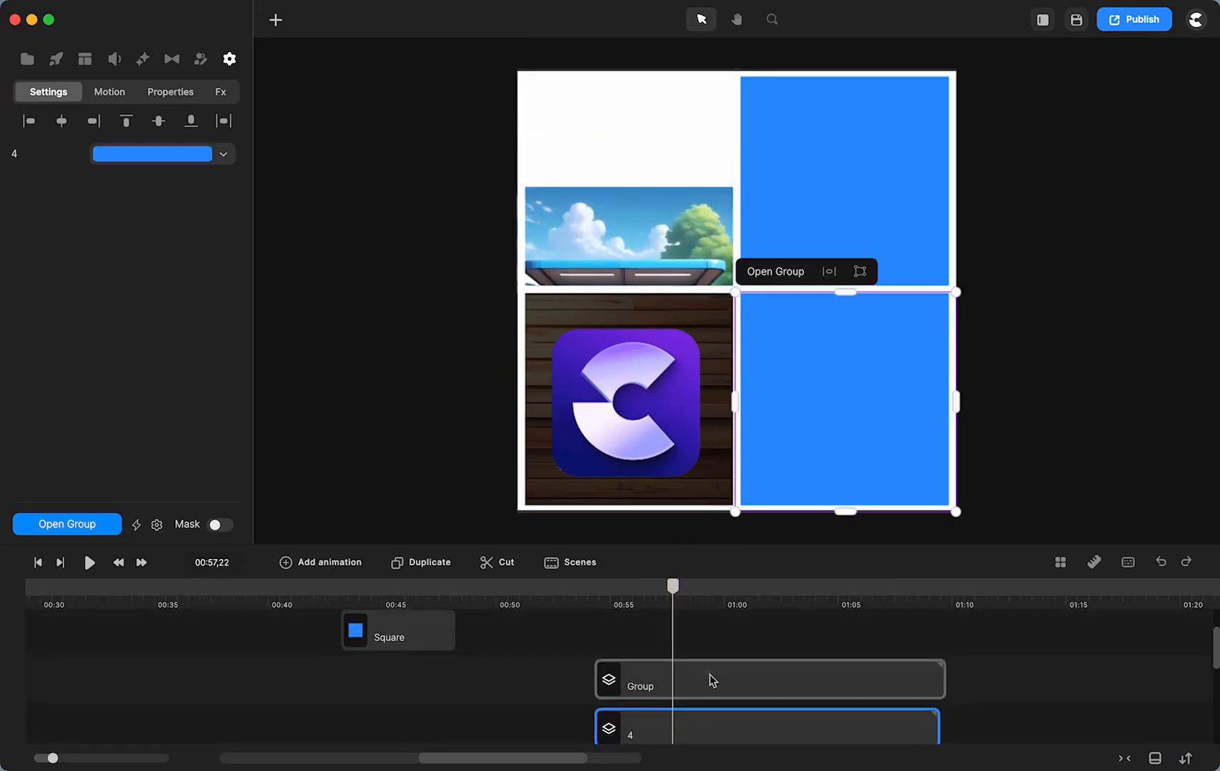
pyautogui.click(708, 646)
pyautogui.scroll(-2, 706, 656)
pyautogui.moveTo(706, 693)
pyautogui.mouseDown()
pyautogui.moveTo(693, 635)
pyautogui.moveTo(693, 694)
pyautogui.mouseUp()
pyautogui.scroll(1, 703, 641)
pyautogui.rightClick(691, 703)
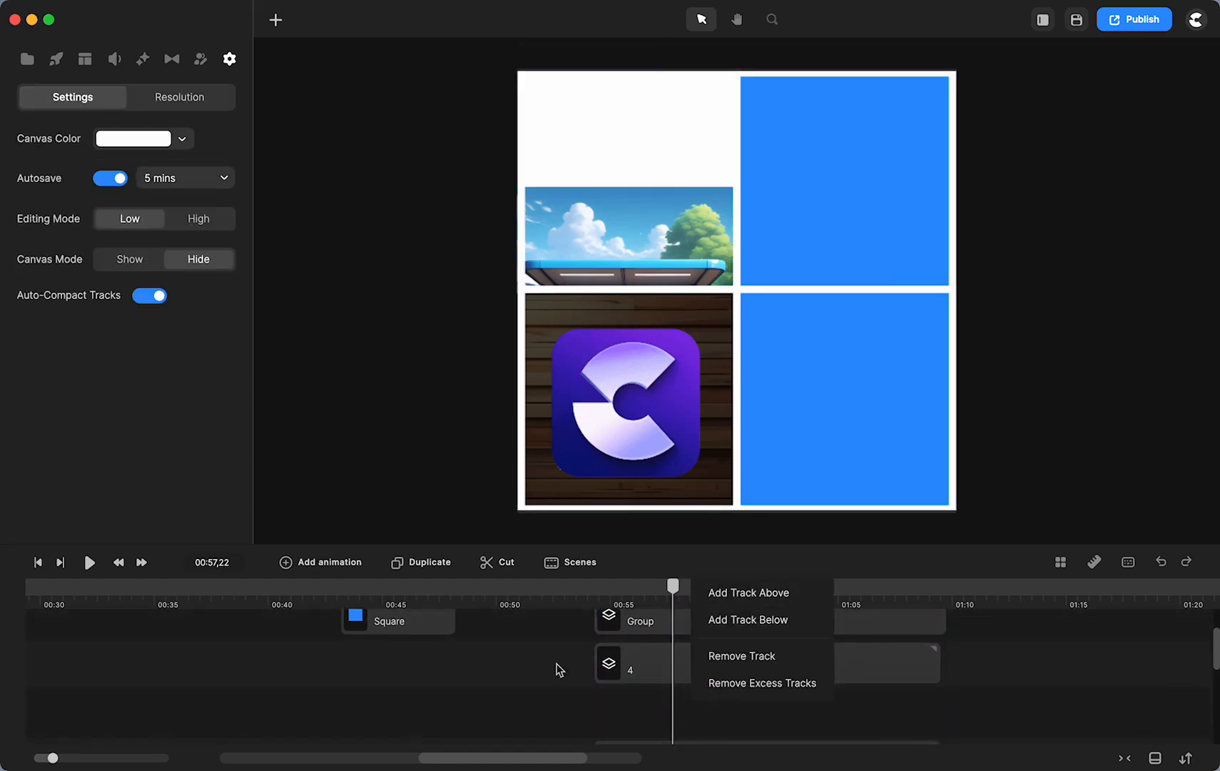
# Move group 1 onto the empty track between groups 4 and 3, and preview its movement up to about 00:59
pyautogui.scroll(-3, 554, 663)
pyautogui.scroll(-3, 599, 707)
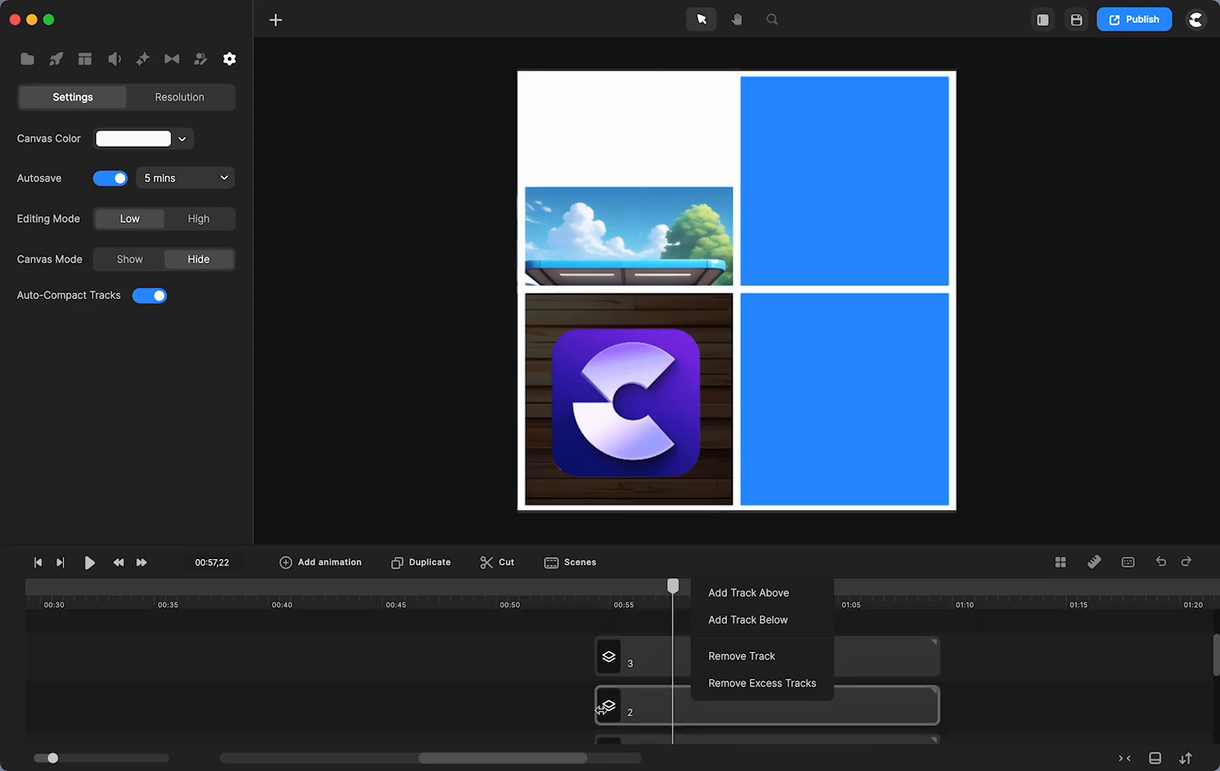
pyautogui.click(610, 689)
pyautogui.moveTo(612, 688); pyautogui.dragTo(615, 645)
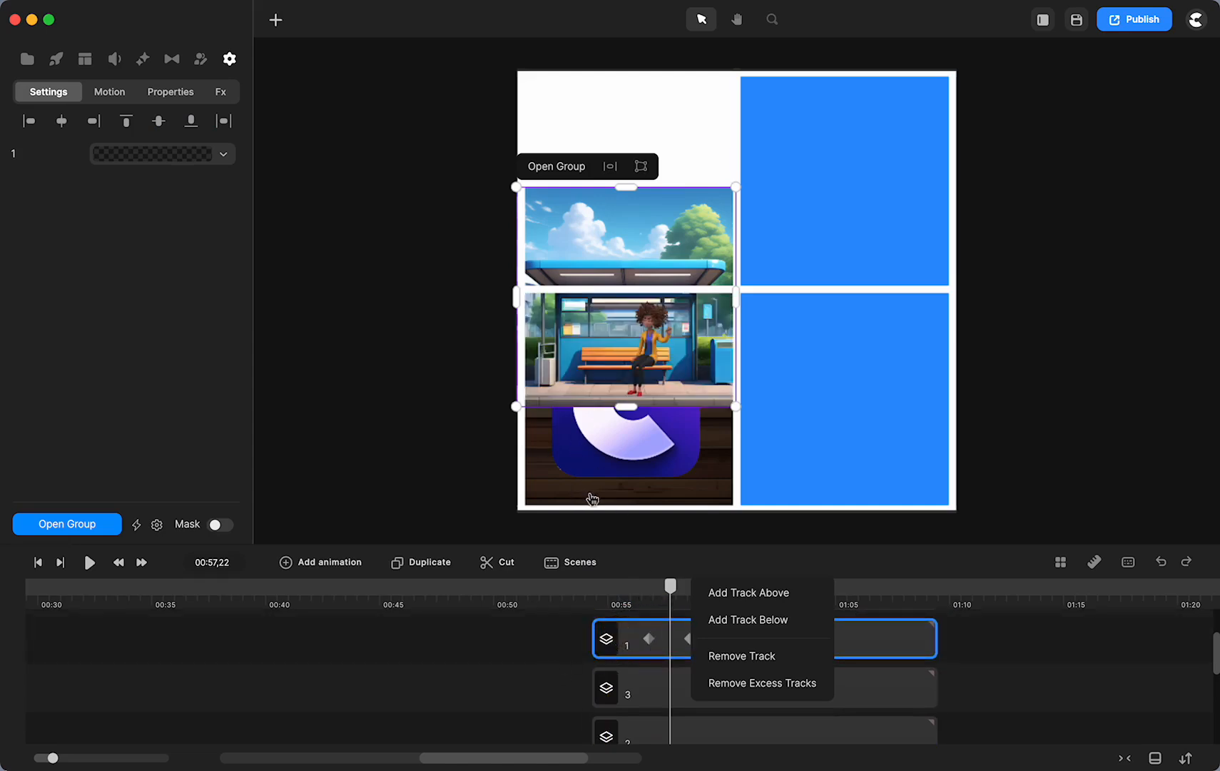
pyautogui.scroll(3, 618, 666)
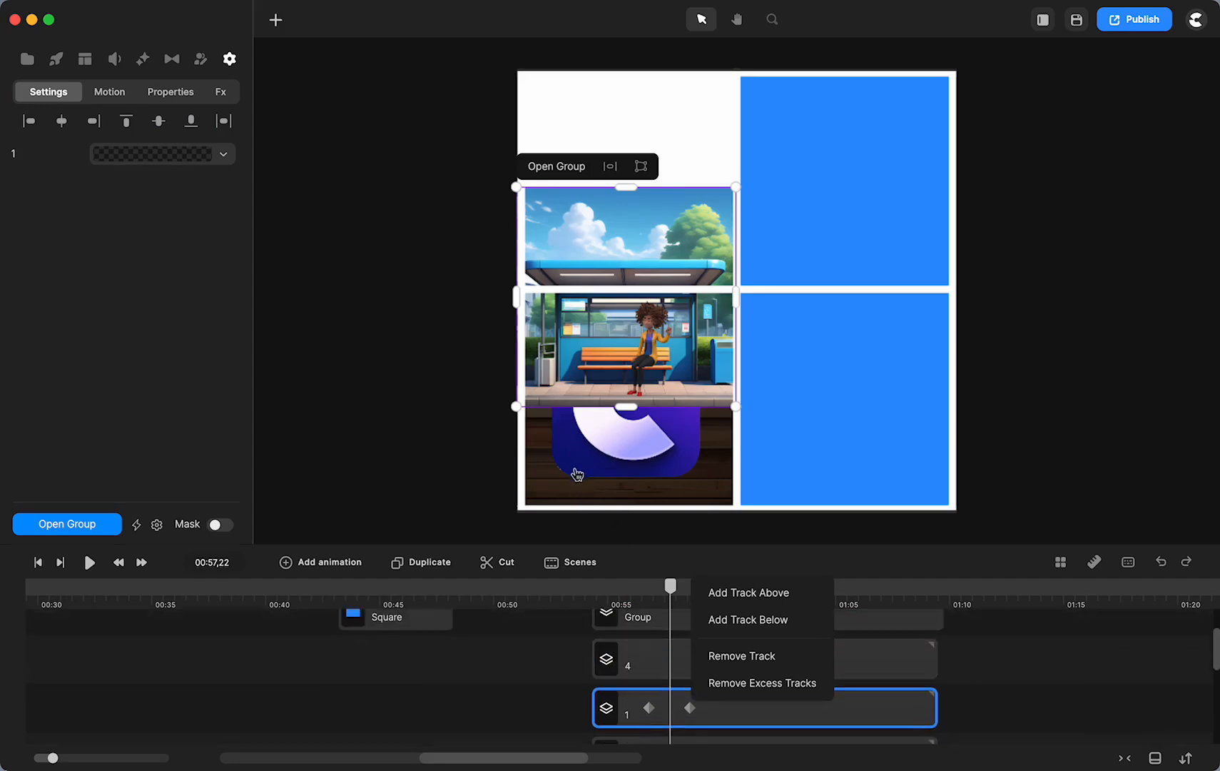
pyautogui.moveTo(670, 586); pyautogui.dragTo(716, 590)
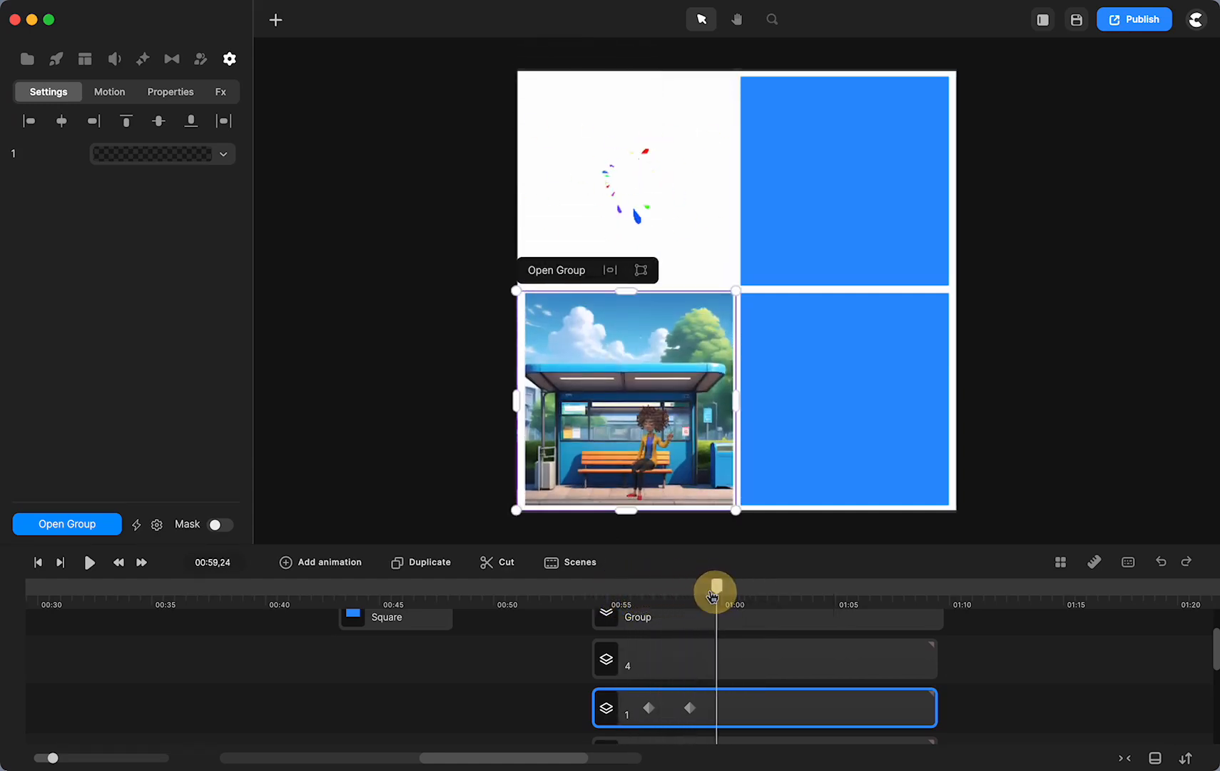
# Set the canvas color to black (000000) and view the text behind the cell at about 00:58
pyautogui.click(376, 267)
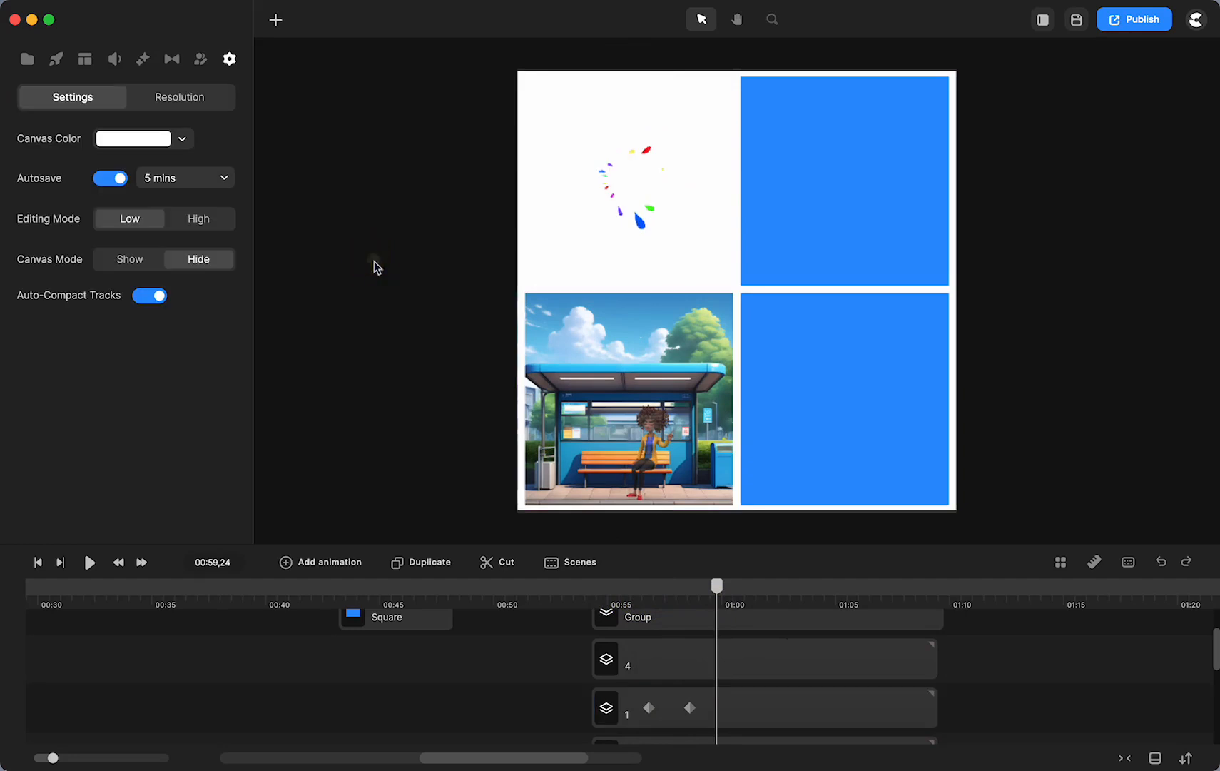
pyautogui.click(184, 142)
pyautogui.moveTo(227, 279); pyautogui.dragTo(149, 373)
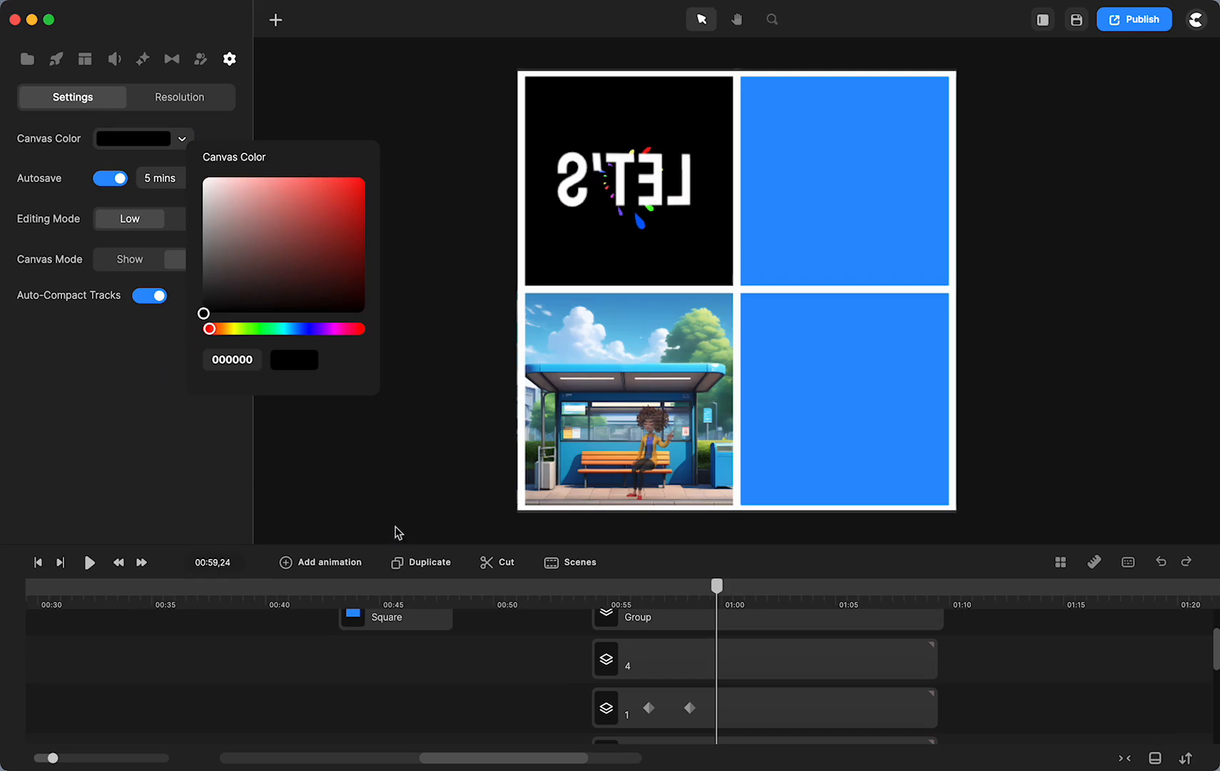
pyautogui.moveTo(718, 586); pyautogui.dragTo(690, 618)
pyautogui.click(690, 618)
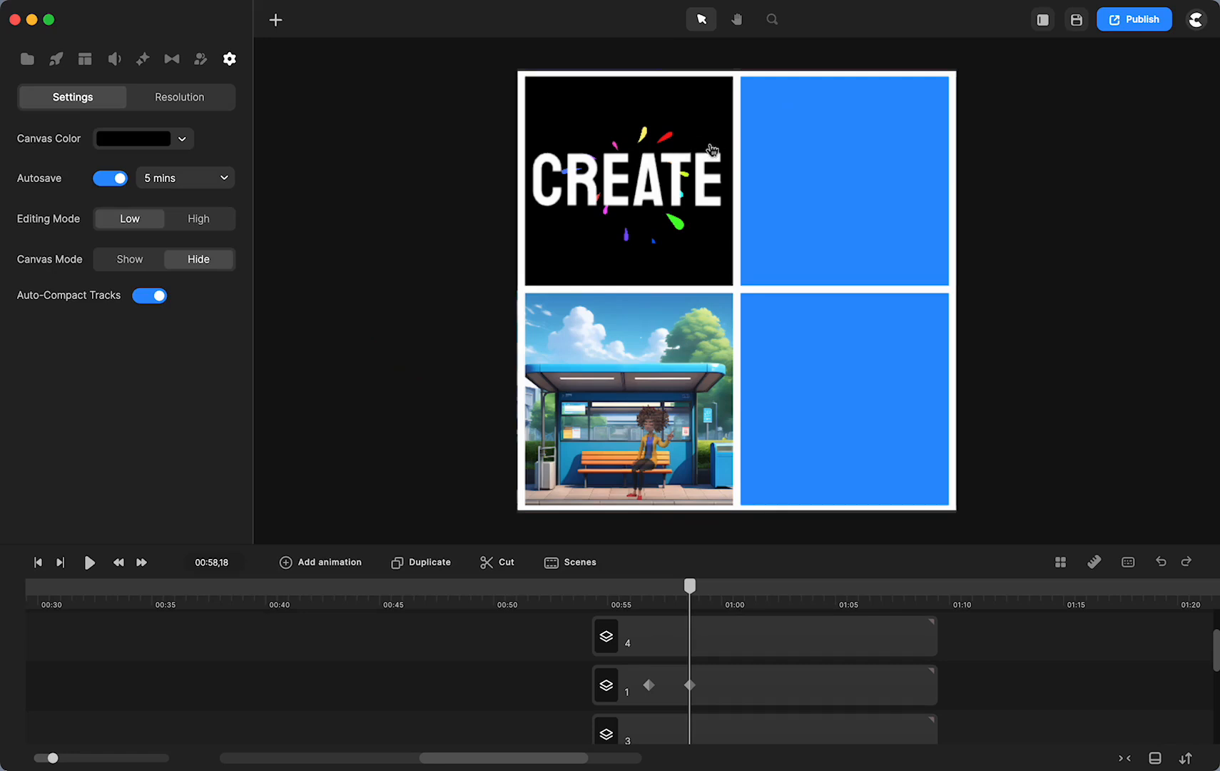
# Remove the empty track between group 2 and the TEXT group
pyautogui.scroll(-5, 596, 687)
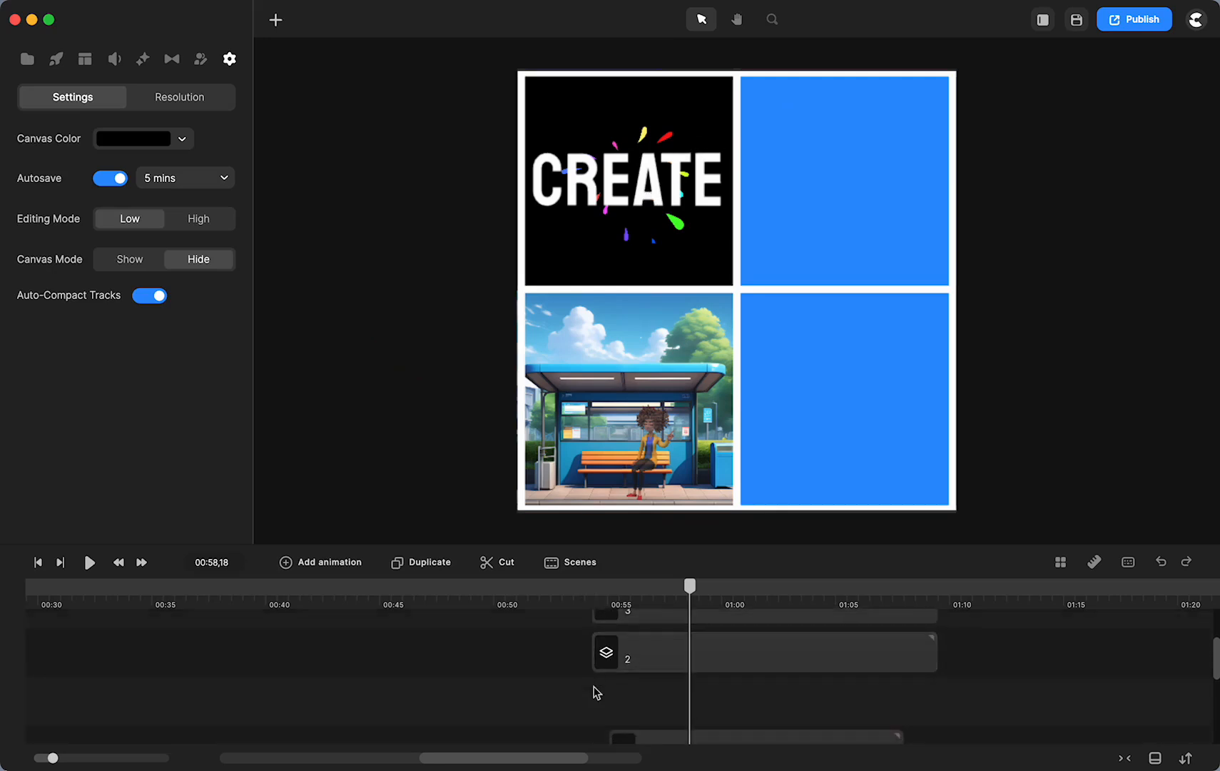
pyautogui.scroll(1, 596, 693)
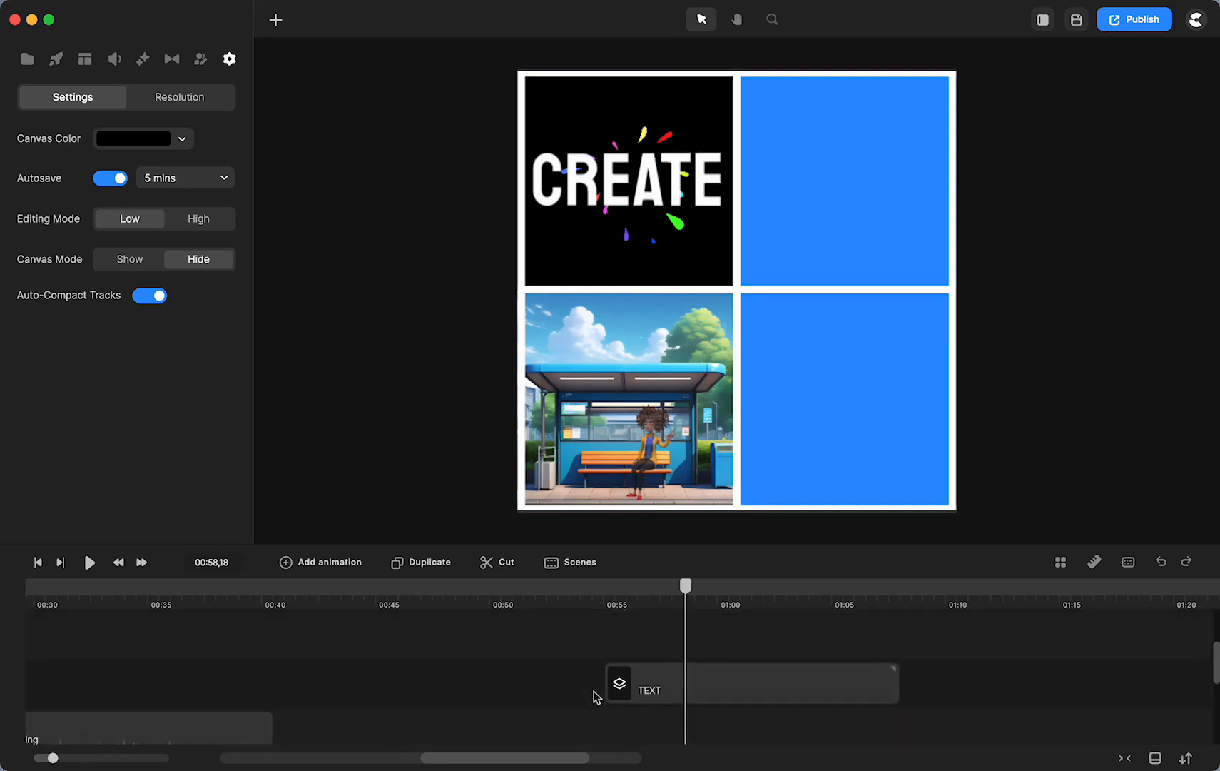
pyautogui.rightClick(611, 646)
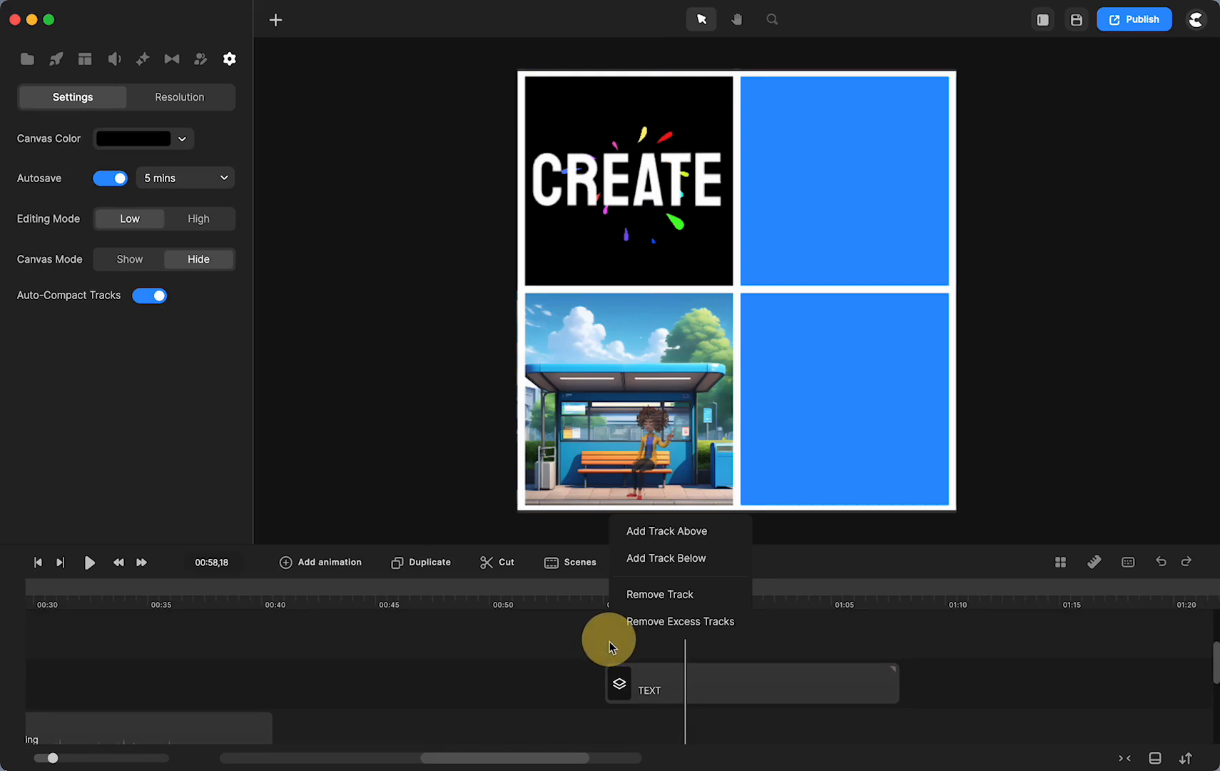
pyautogui.click(635, 596)
pyautogui.scroll(1, 627, 674)
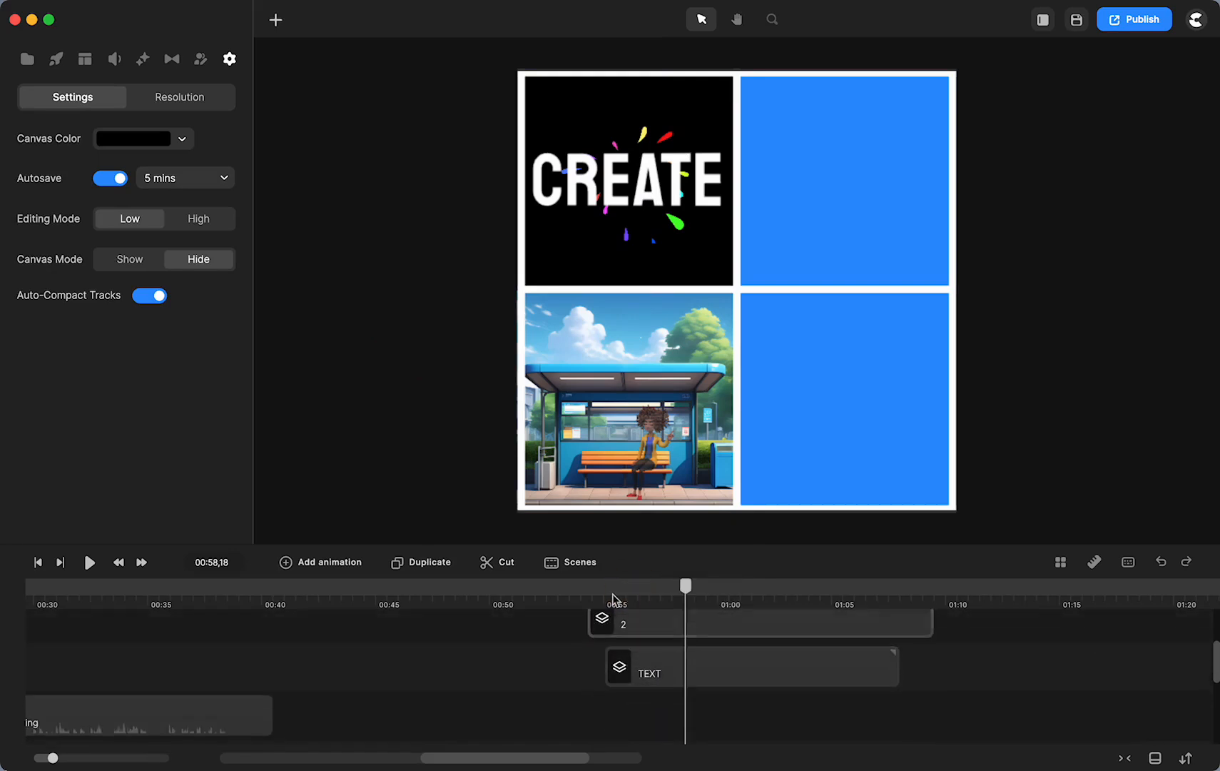
# Check the TEXT group's text entries and browse the Animated Titles library for the matching Black Friday title
pyautogui.click(632, 684)
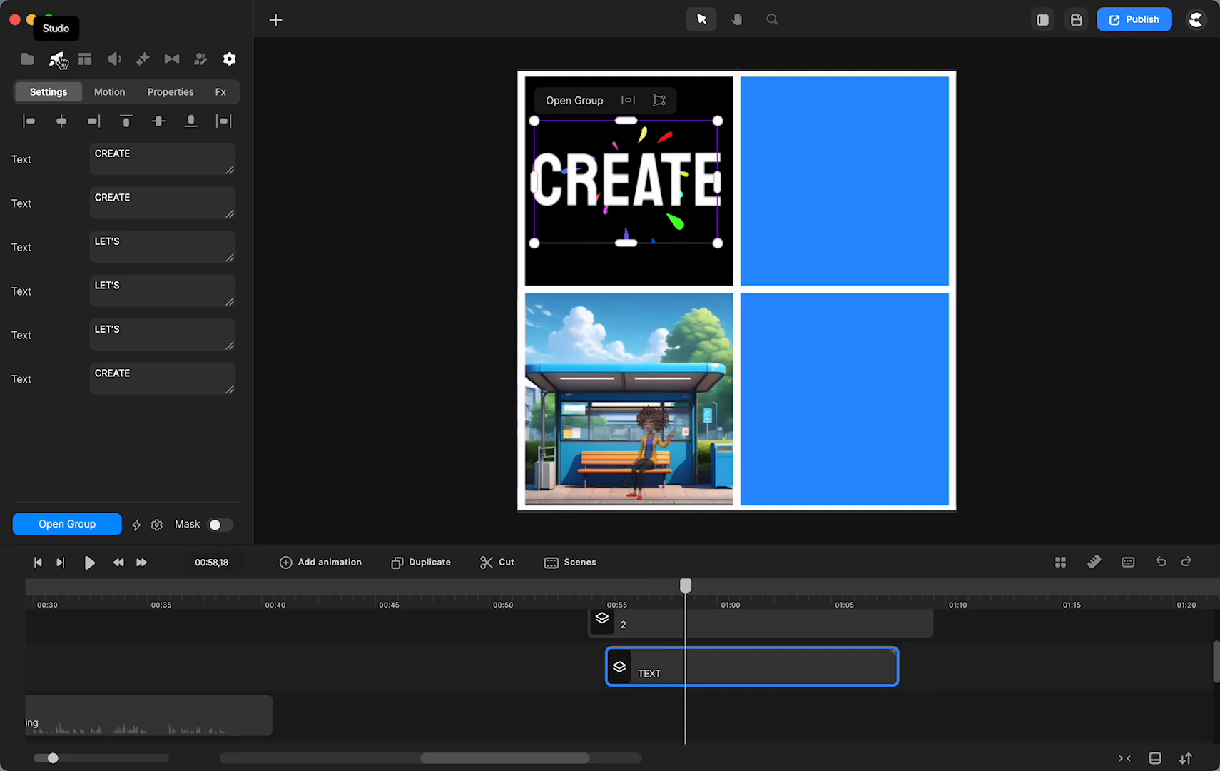
pyautogui.click(56, 58)
pyautogui.scroll(-1, 193, 390)
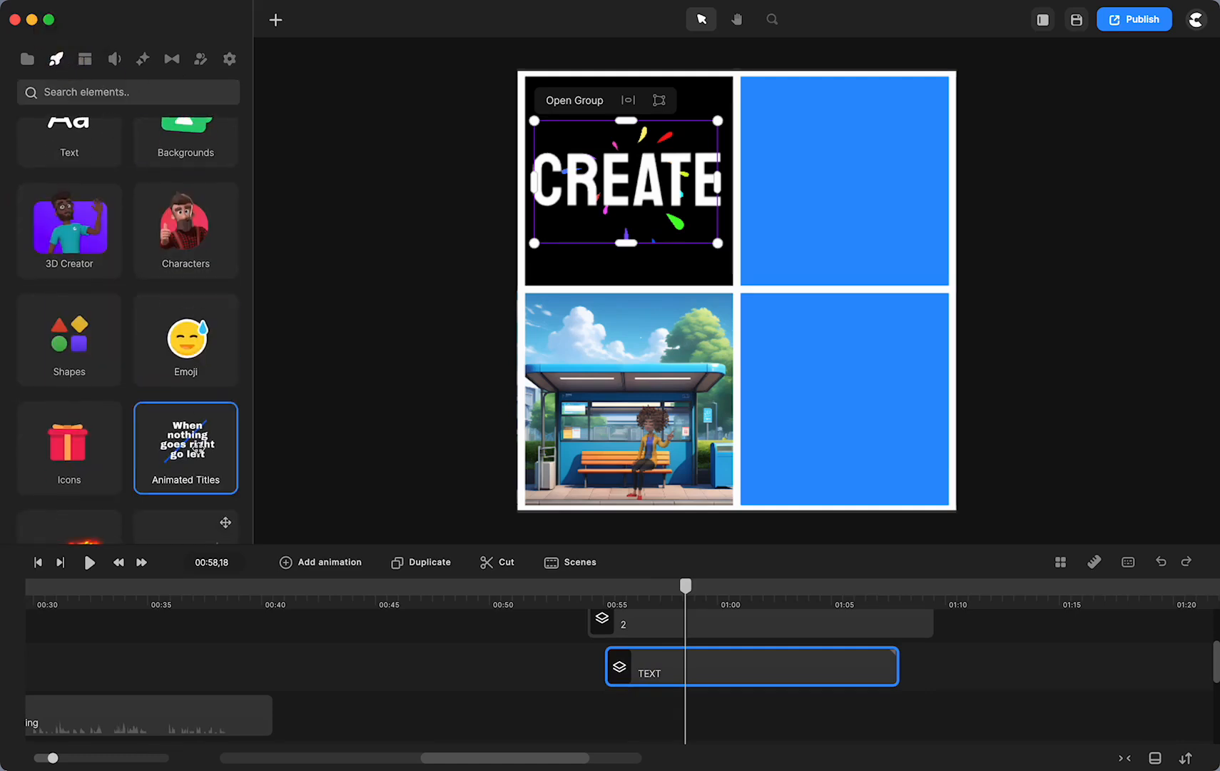
pyautogui.click(196, 449)
pyautogui.scroll(-5, 200, 449)
pyautogui.scroll(-10, 201, 453)
pyautogui.scroll(-8, 201, 454)
pyautogui.scroll(-8, 200, 455)
pyautogui.scroll(-3, 200, 455)
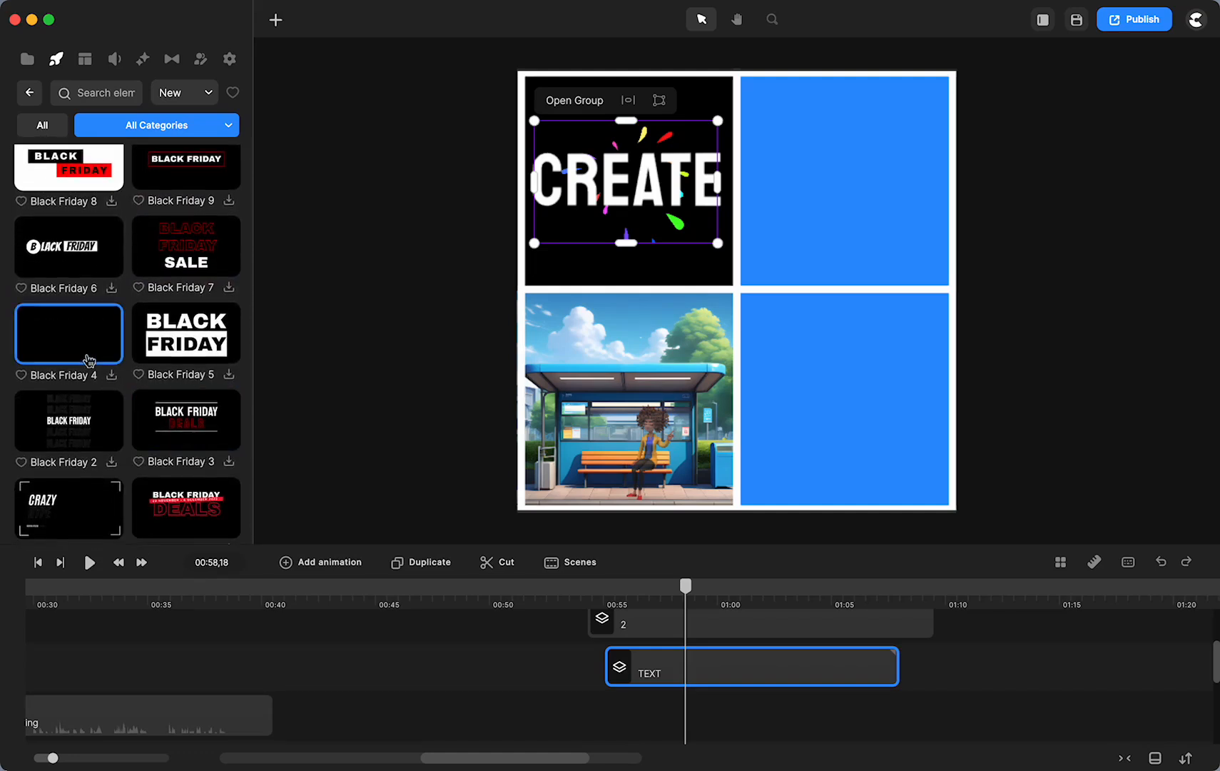
pyautogui.scroll(5, 100, 365)
pyautogui.scroll(5, 92, 357)
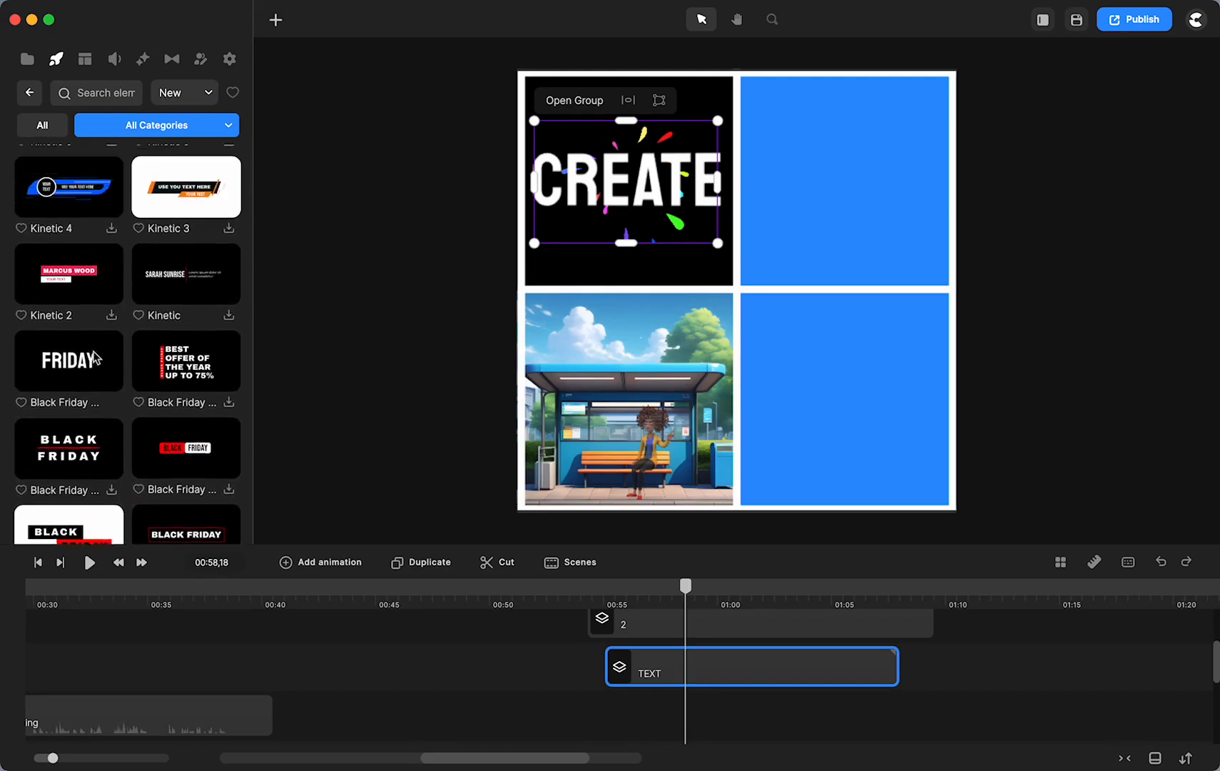
pyautogui.scroll(-2, 87, 357)
pyautogui.scroll(-2, 87, 359)
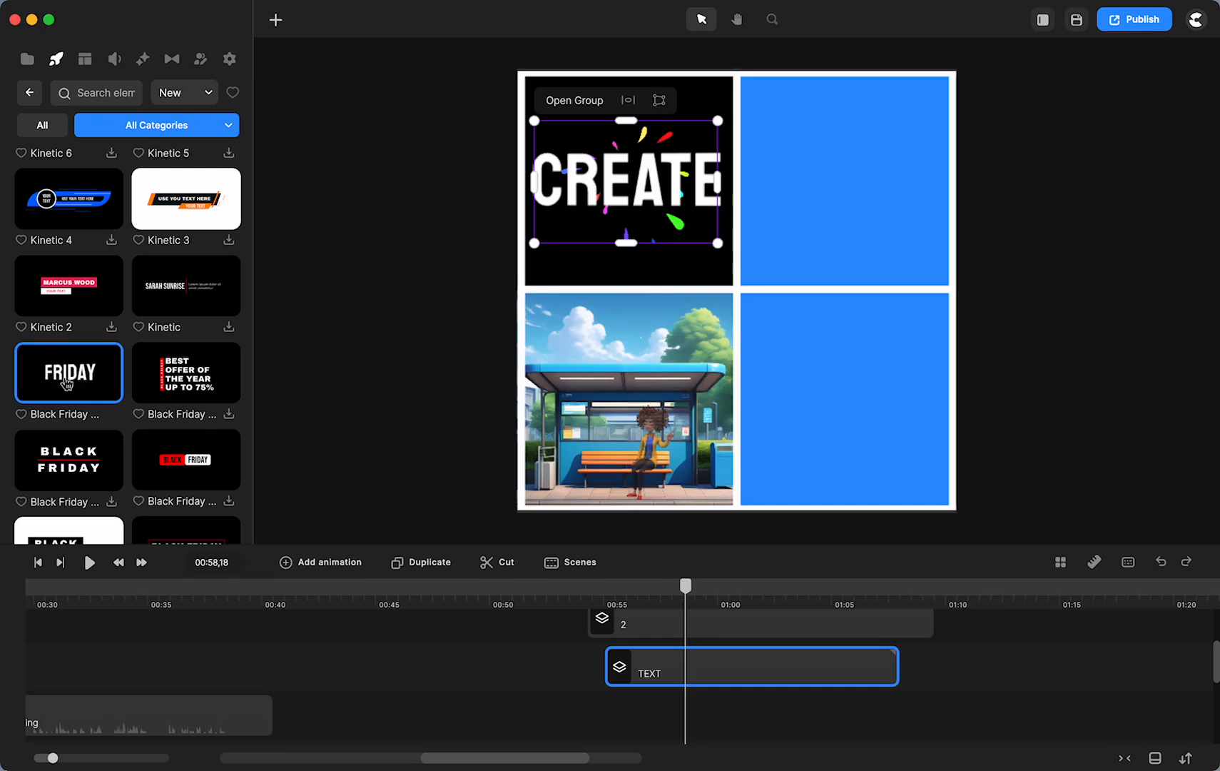
# Try the FRIDAY animated title on a track below the TEXT group and delete it again
pyautogui.moveTo(67, 384); pyautogui.dragTo(643, 707)
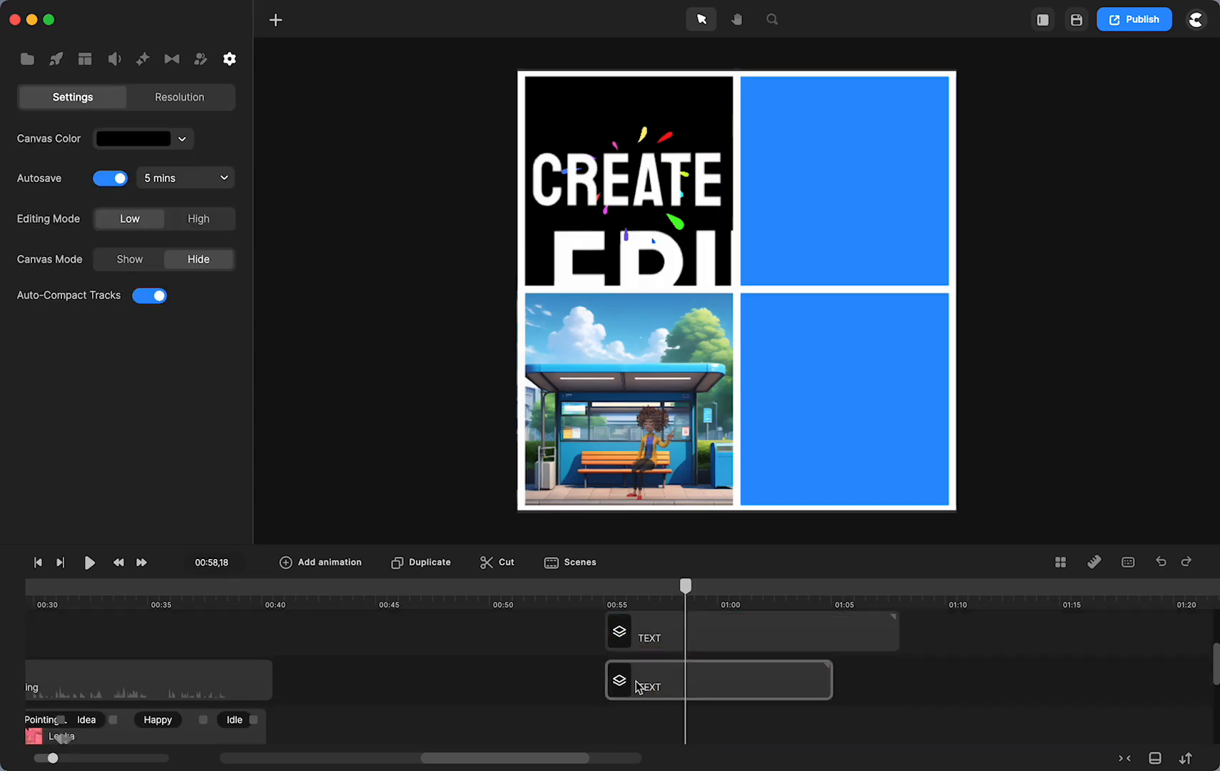
pyautogui.click(639, 687)
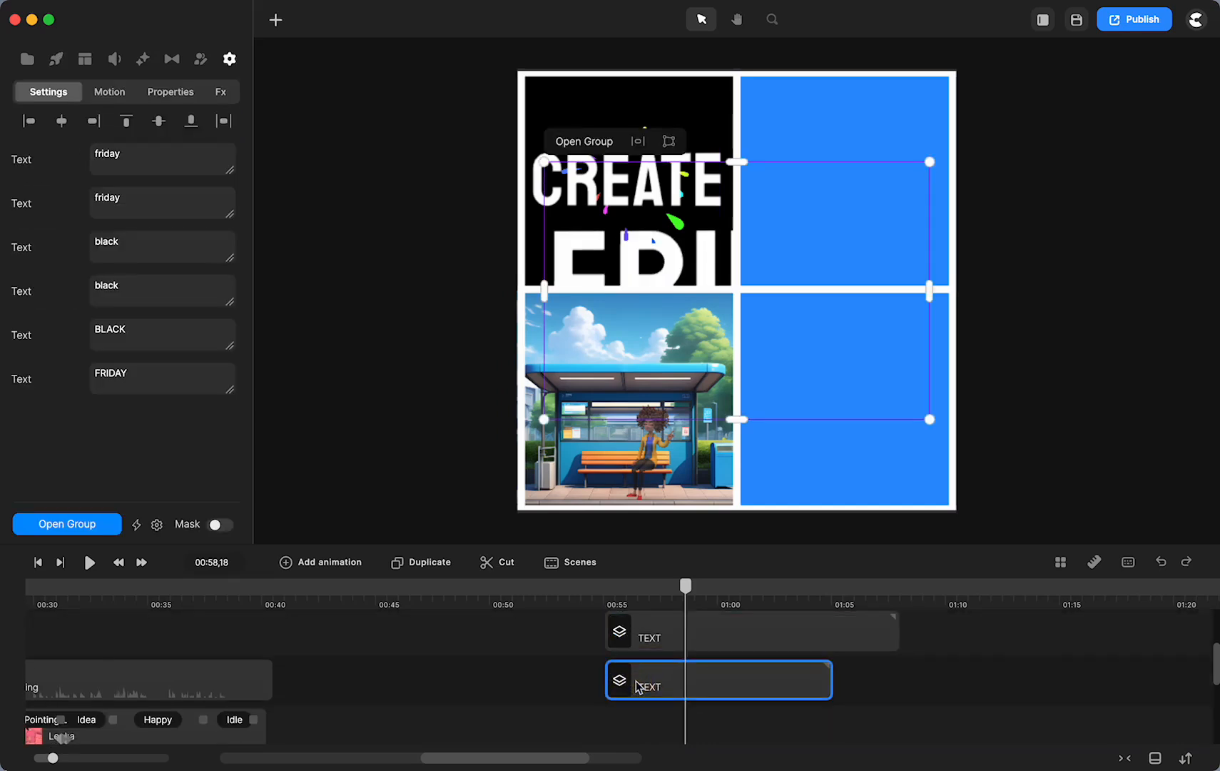
pyautogui.press('Delete')
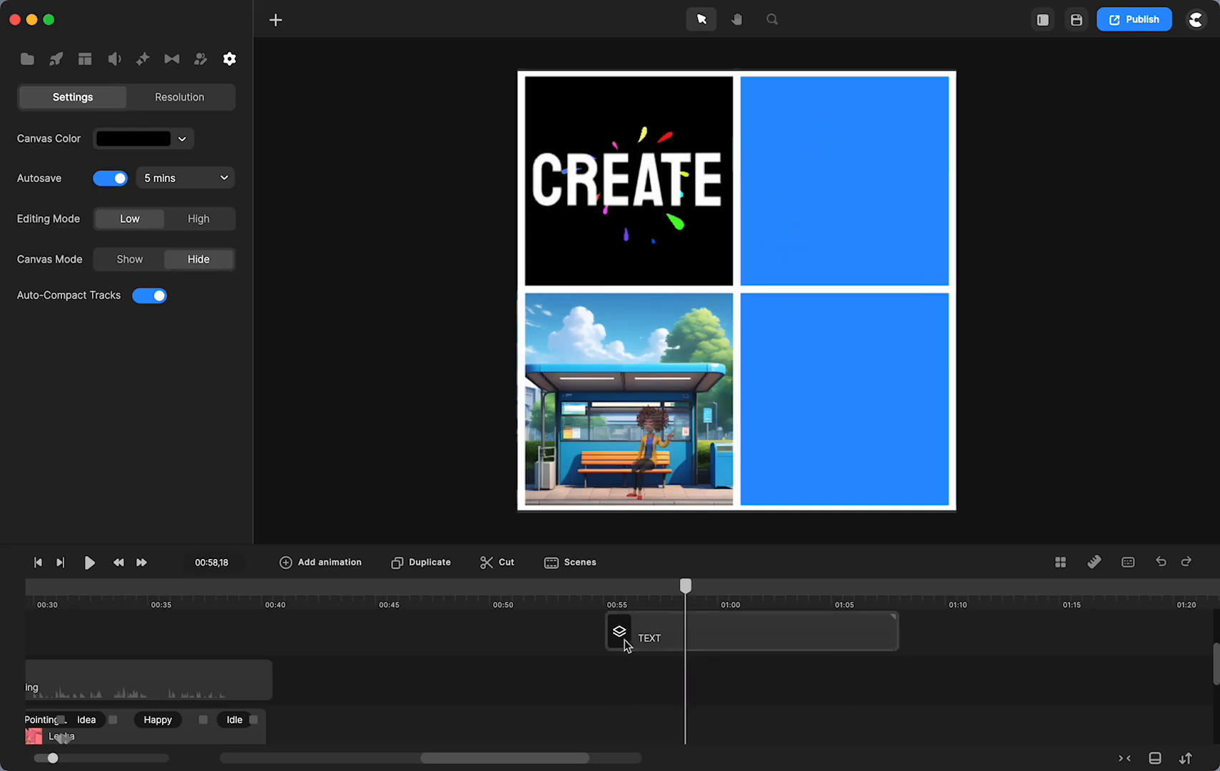
# Preview the TEXT group's animation in the upper-left grid cell between about 00:58 and 01:01
pyautogui.moveTo(685, 587); pyautogui.dragTo(749, 607)
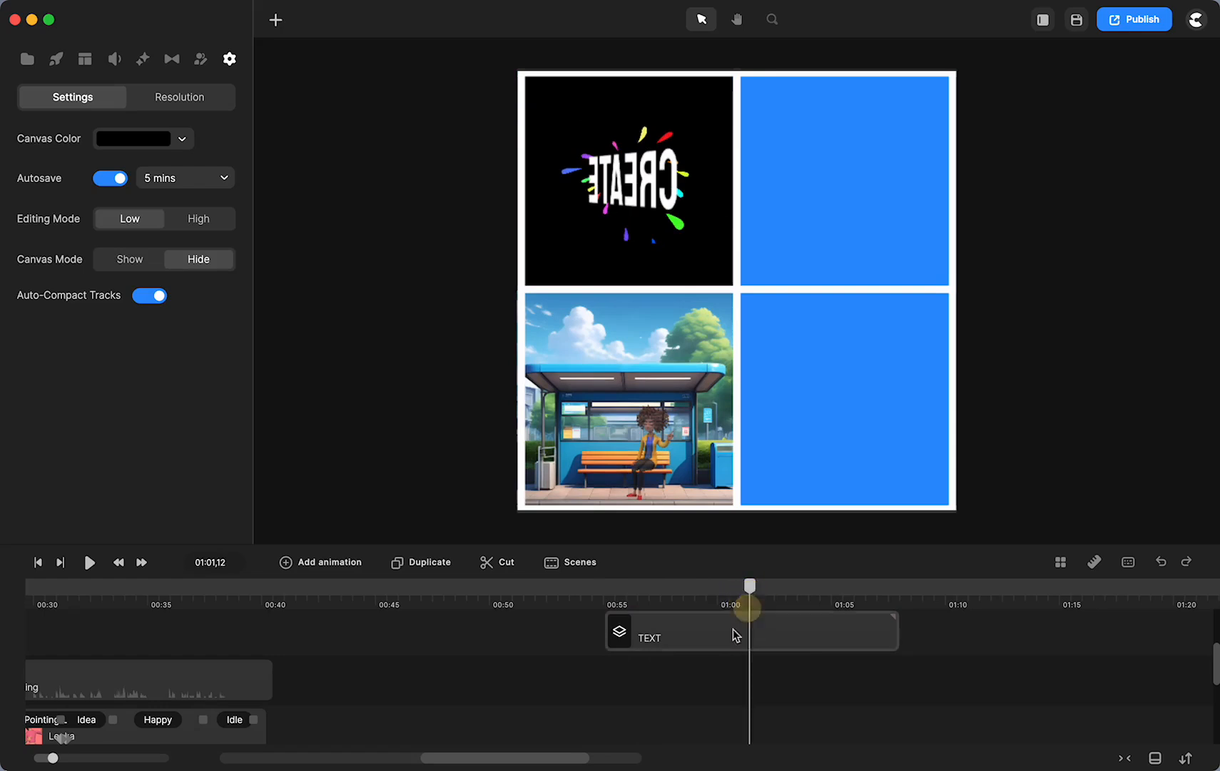
pyautogui.scroll(3, 735, 631)
pyautogui.click(730, 687)
pyautogui.scroll(2, 730, 688)
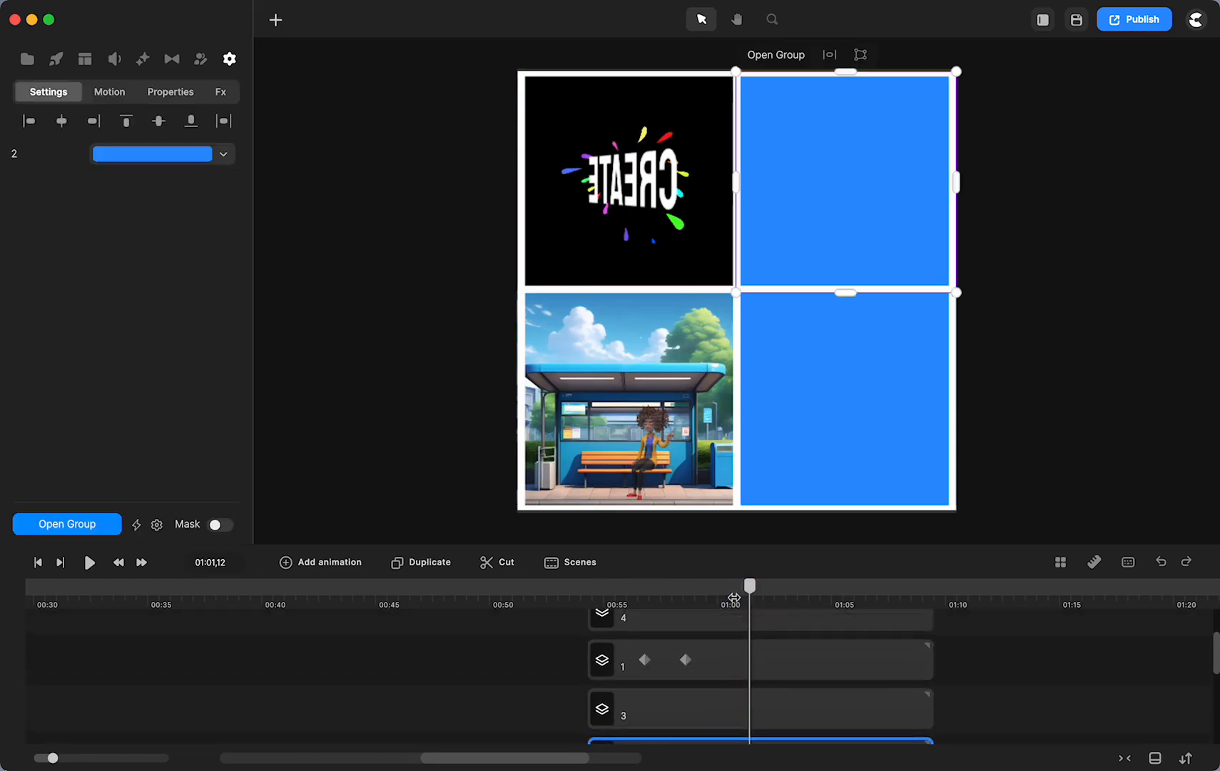
pyautogui.moveTo(754, 598); pyautogui.dragTo(738, 645)
# Open group 2, the upper-right blue cell, for editing with the playhead at about 00:55
pyautogui.click(836, 174)
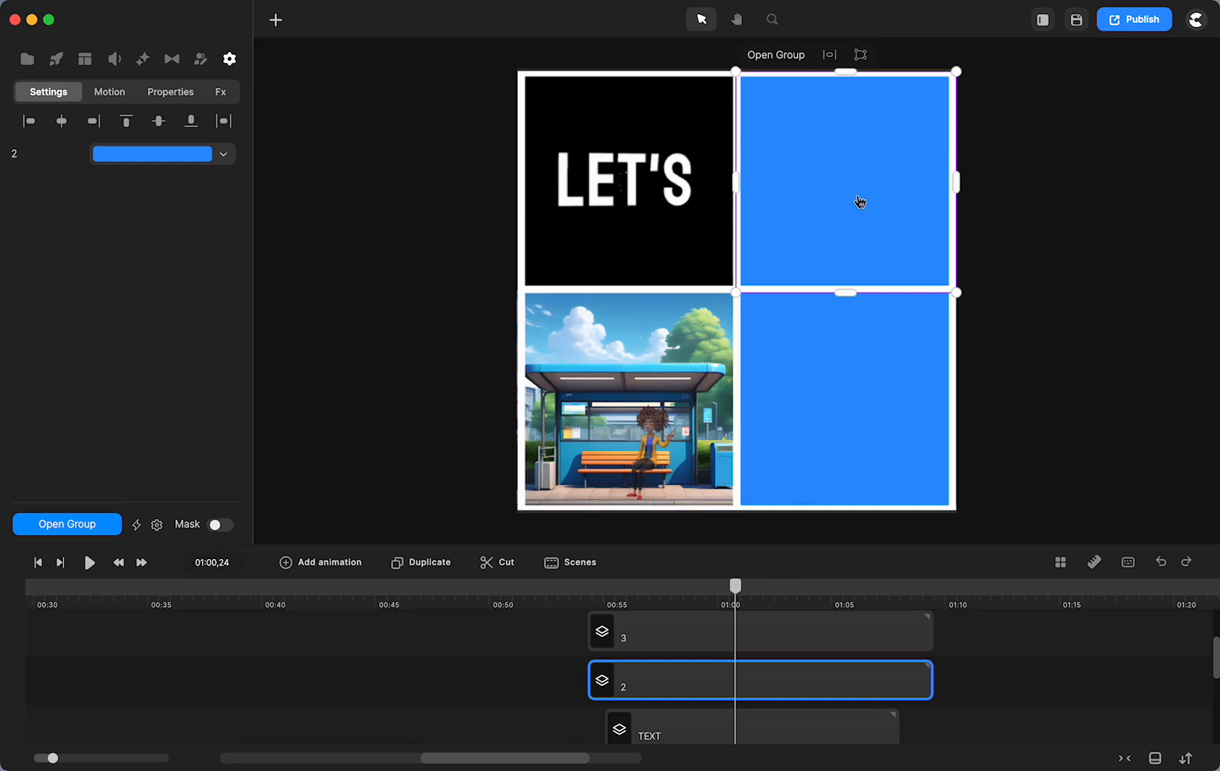
pyautogui.click(604, 587)
pyautogui.click(649, 691)
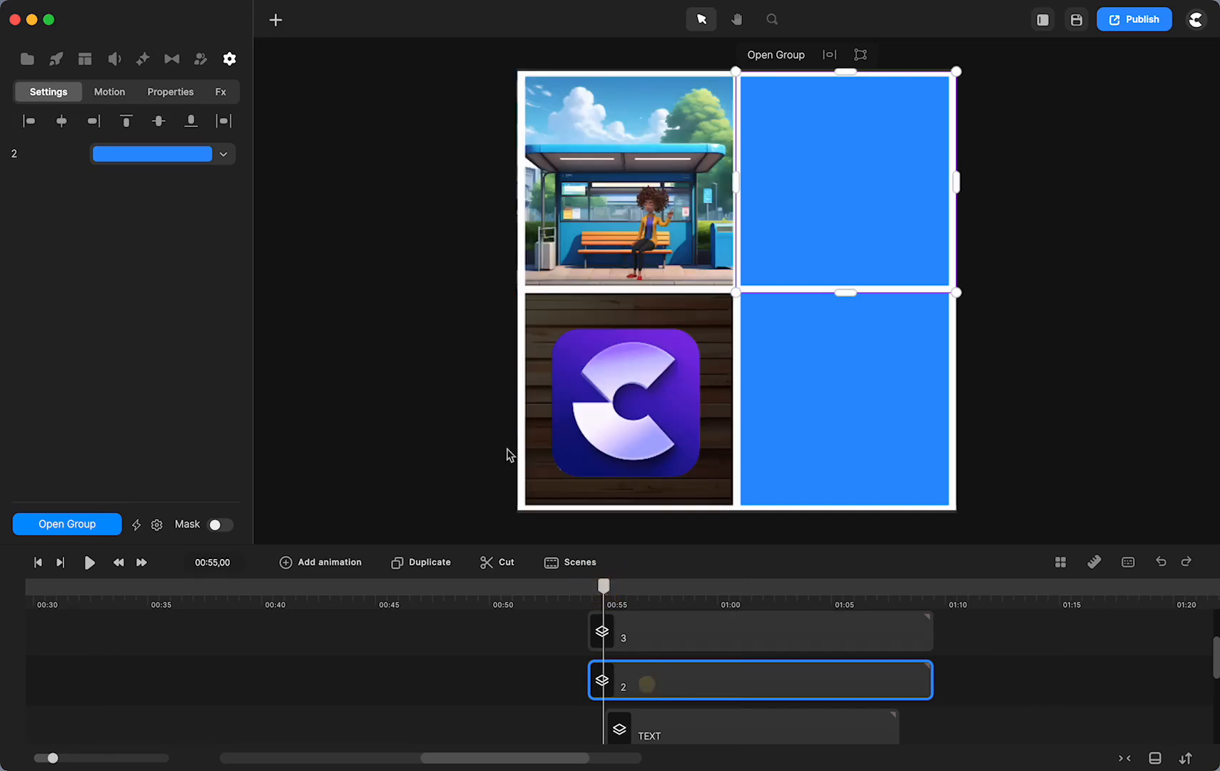
pyautogui.click(30, 531)
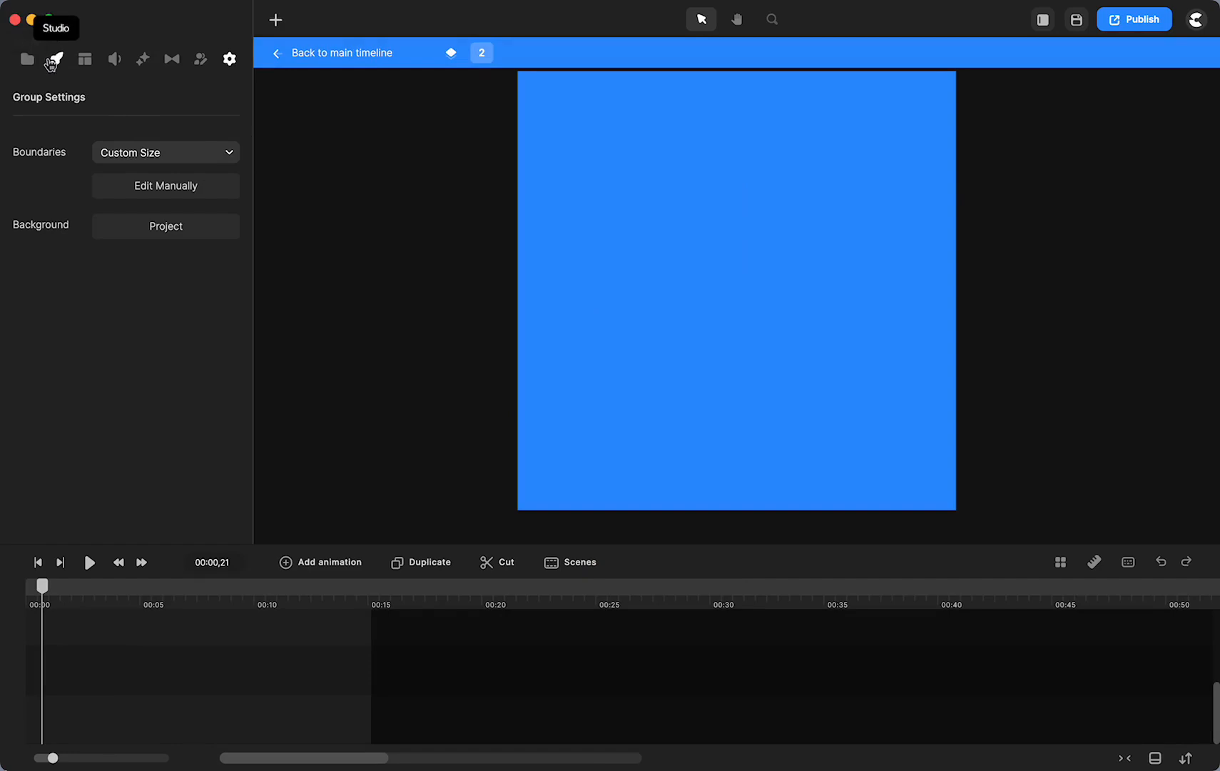
# Add the Lamborghini background to group 2 at full canvas height and shift it slightly left so the car fills the cell
pyautogui.click(56, 58)
pyautogui.click(29, 95)
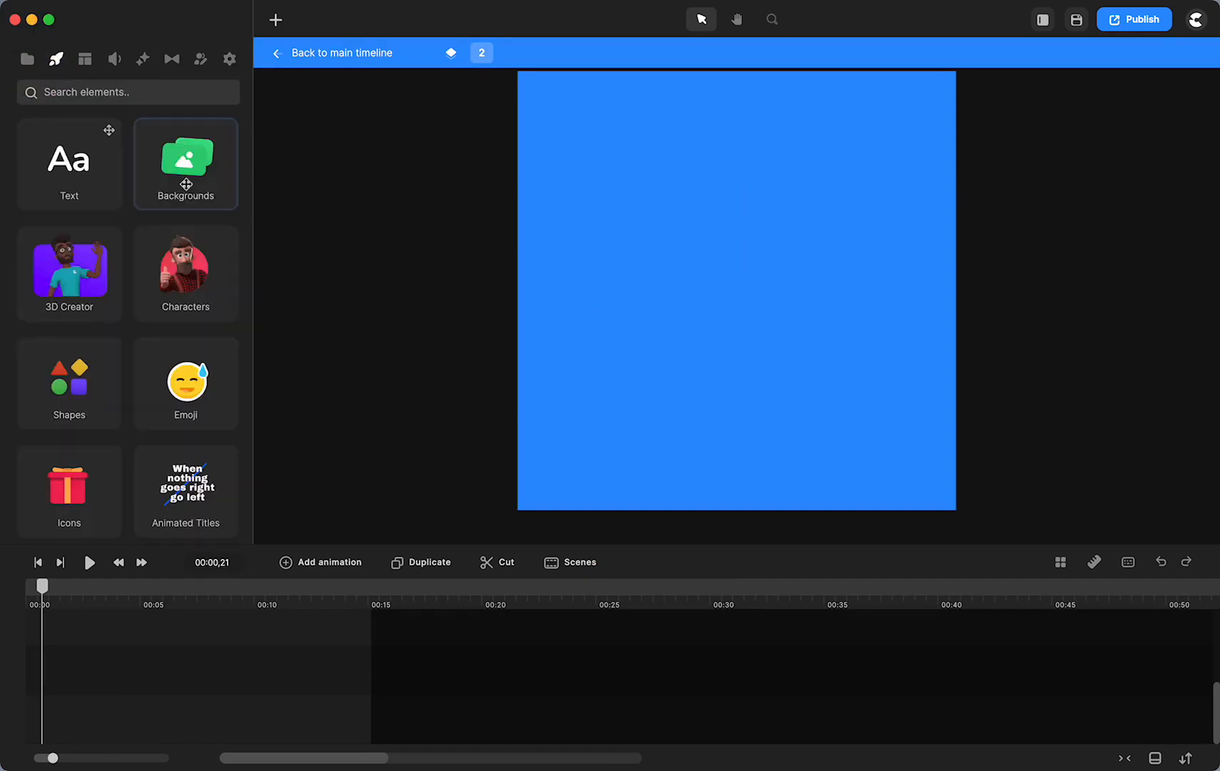
pyautogui.click(188, 169)
pyautogui.moveTo(182, 357); pyautogui.dragTo(728, 349)
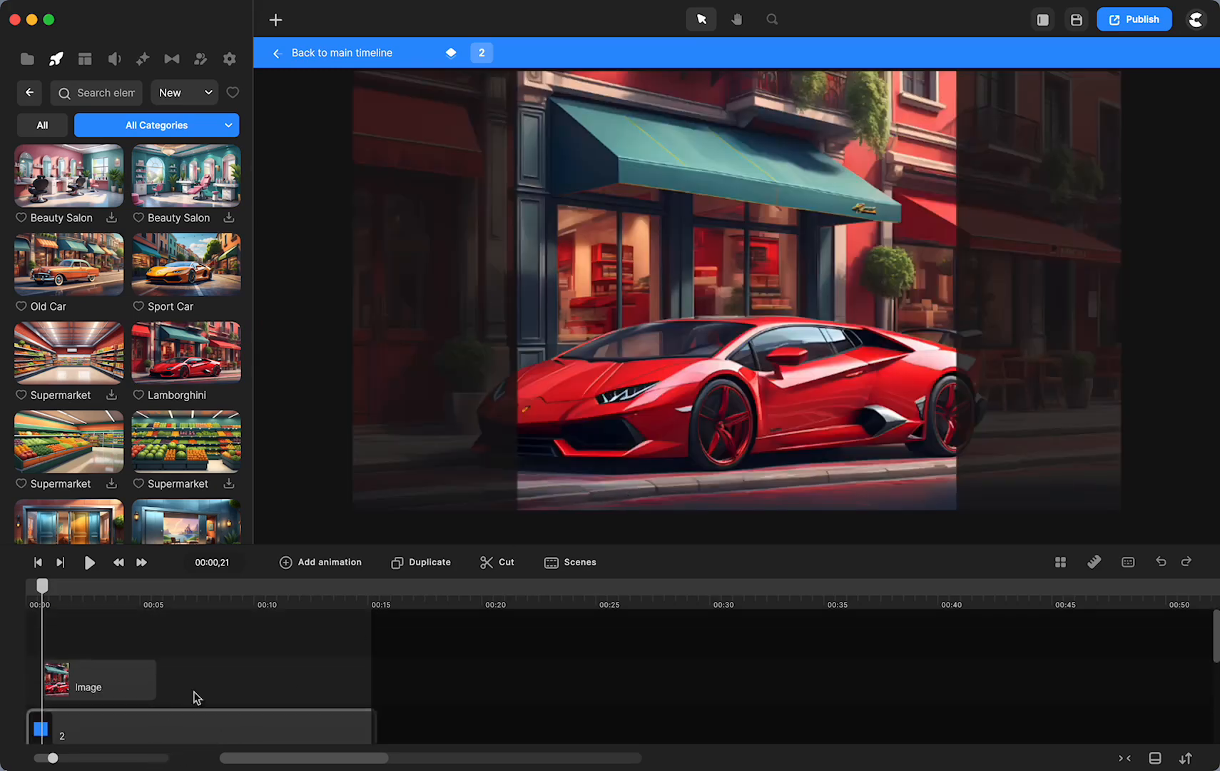
pyautogui.click(479, 401)
pyautogui.moveTo(452, 409)
pyautogui.mouseDown()
pyautogui.moveTo(436, 430)
pyautogui.moveTo(439, 411)
pyautogui.mouseUp()
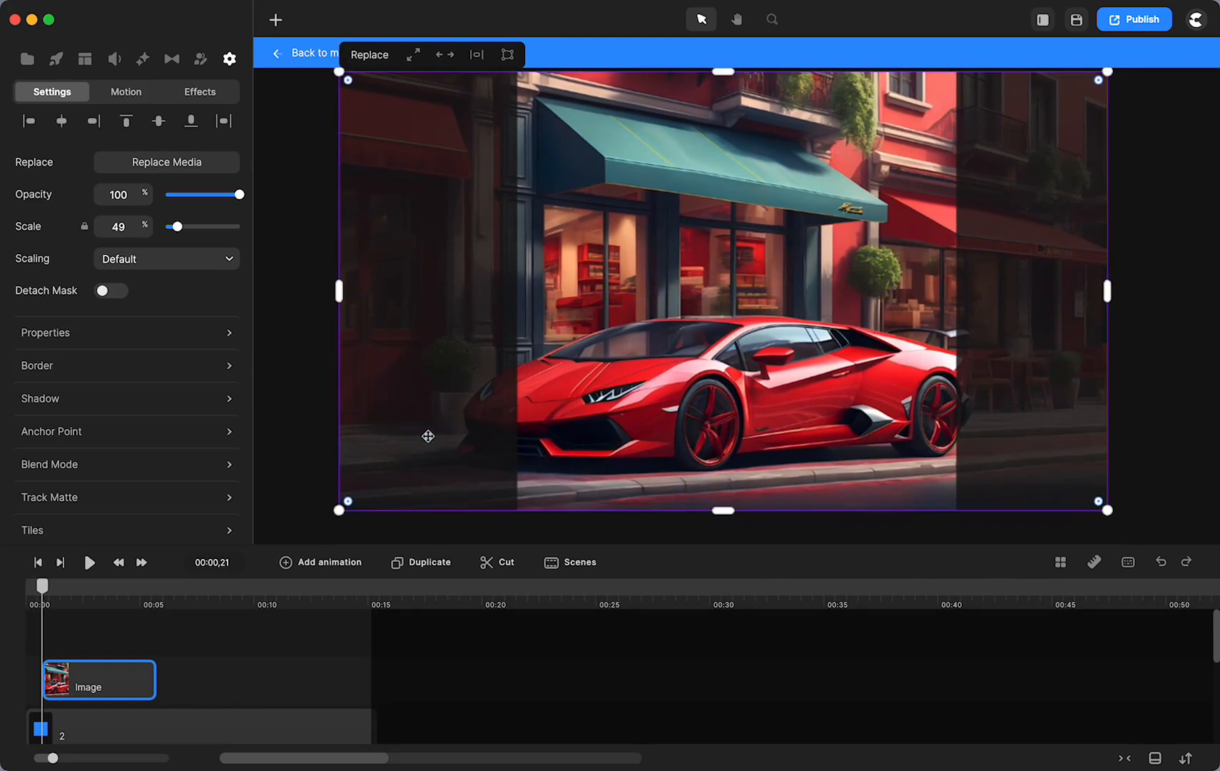
# Start the car image clip at 00:00 and extend it to the end of the group at about 00:15
pyautogui.click(63, 681)
pyautogui.moveTo(66, 685); pyautogui.dragTo(47, 683)
pyautogui.moveTo(137, 678); pyautogui.dragTo(375, 673)
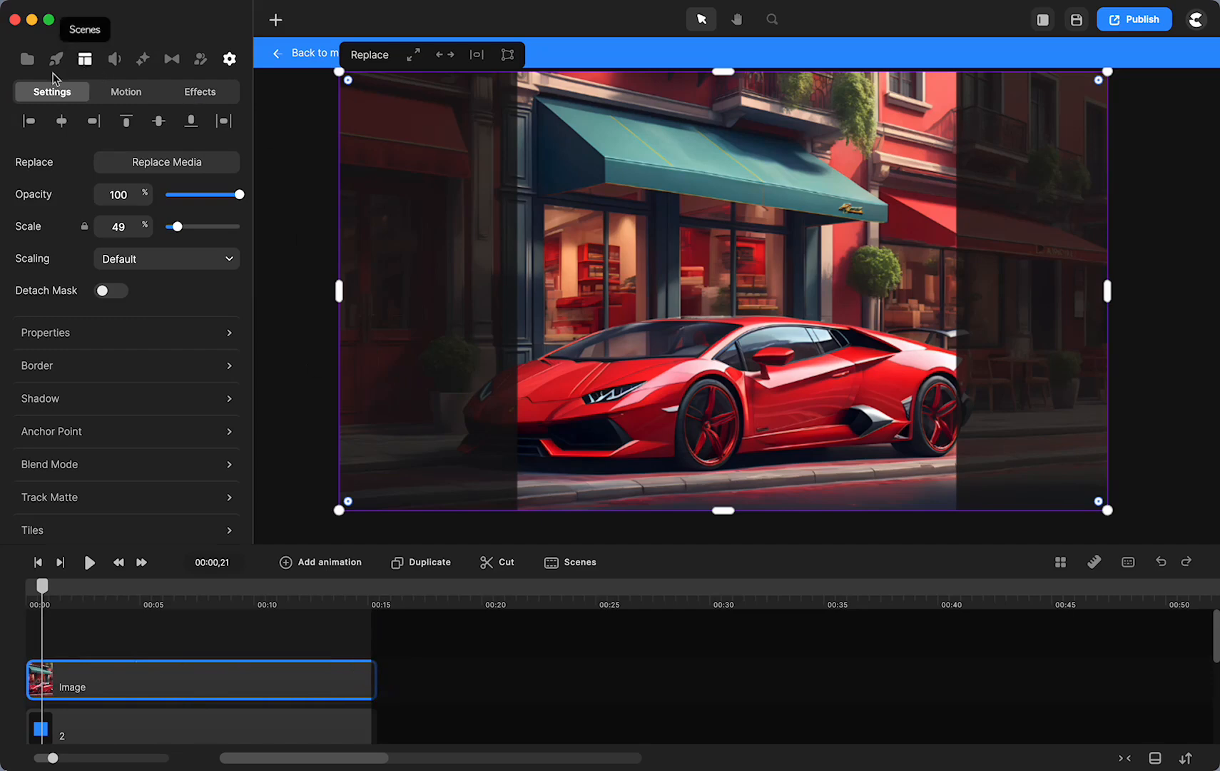
# Find the Memoji Guy character in the Characters library and add it to the car scene
pyautogui.click(56, 59)
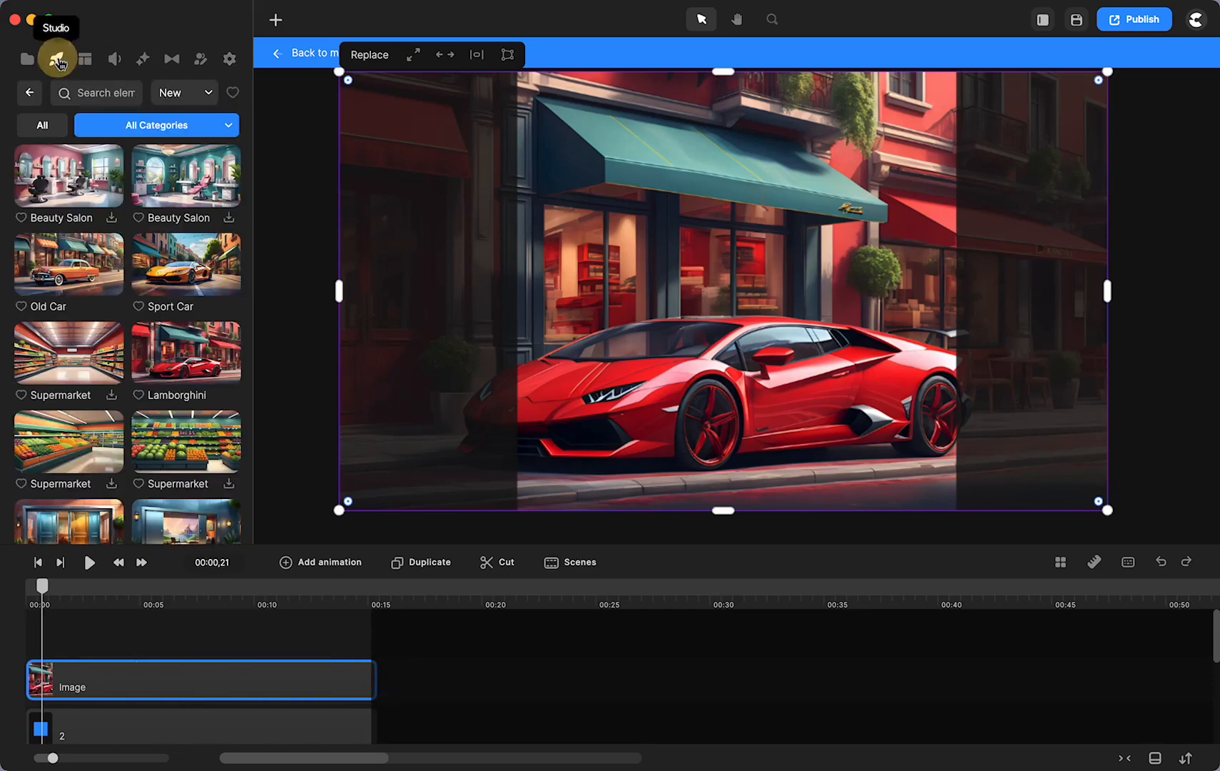
pyautogui.click(28, 93)
pyautogui.click(182, 263)
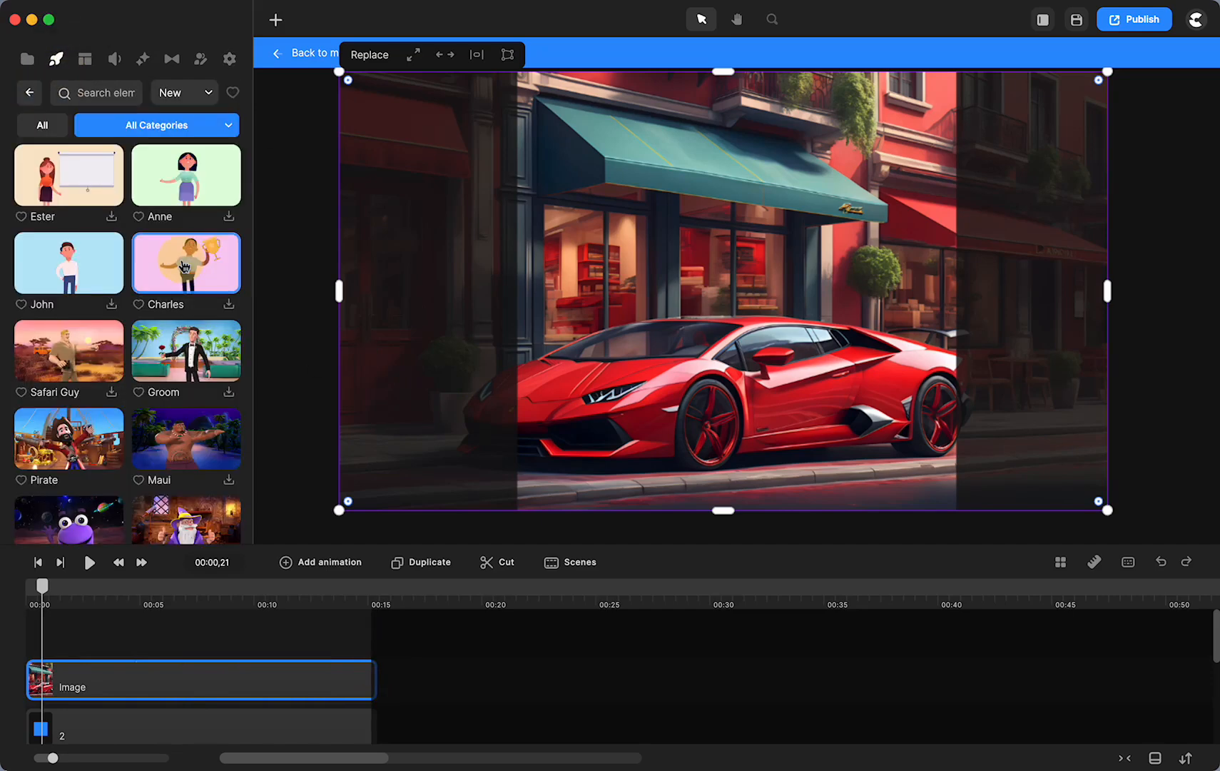
pyautogui.scroll(-10, 187, 401)
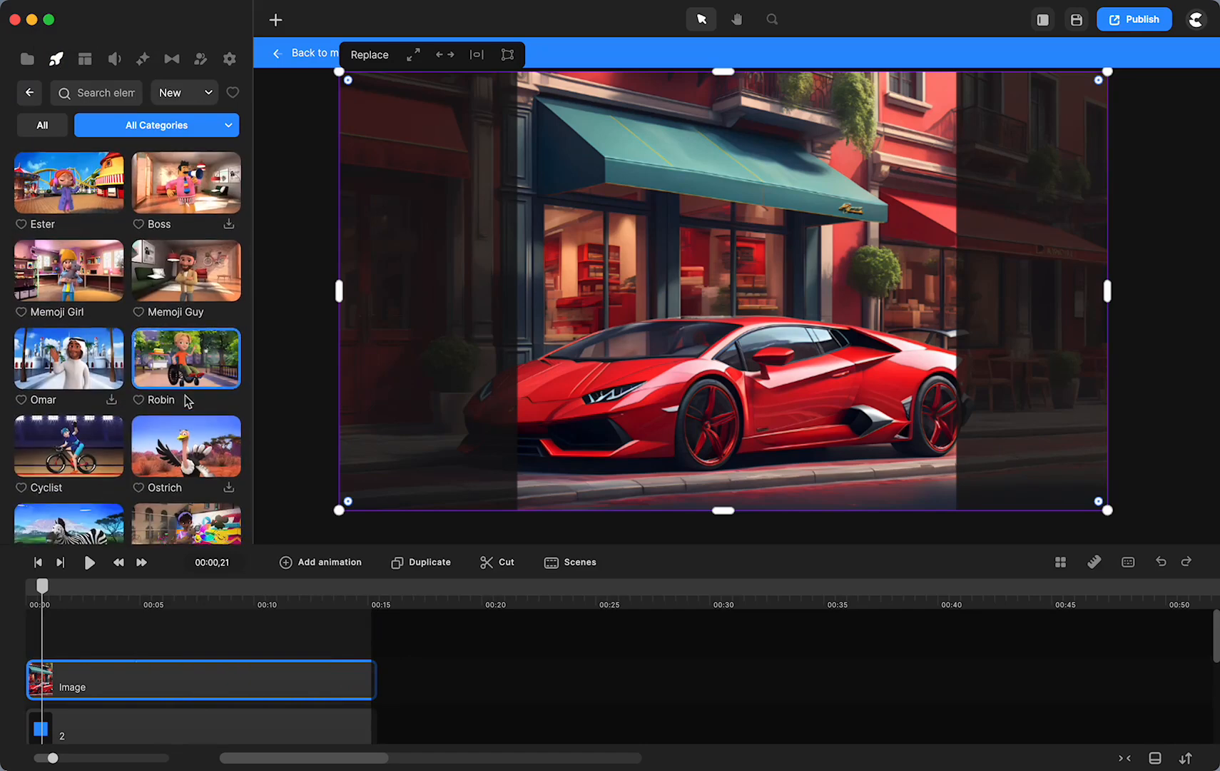
pyautogui.scroll(-5, 187, 401)
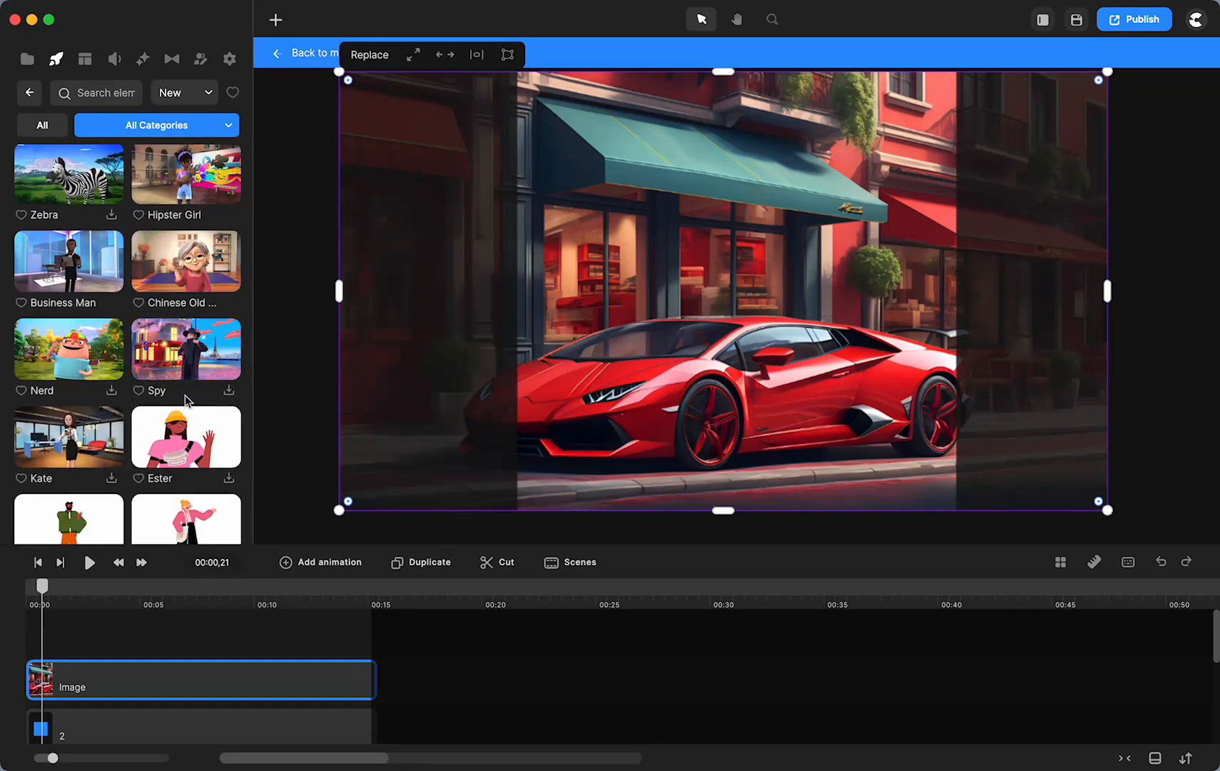
pyautogui.scroll(3, 187, 401)
pyautogui.scroll(3, 187, 401)
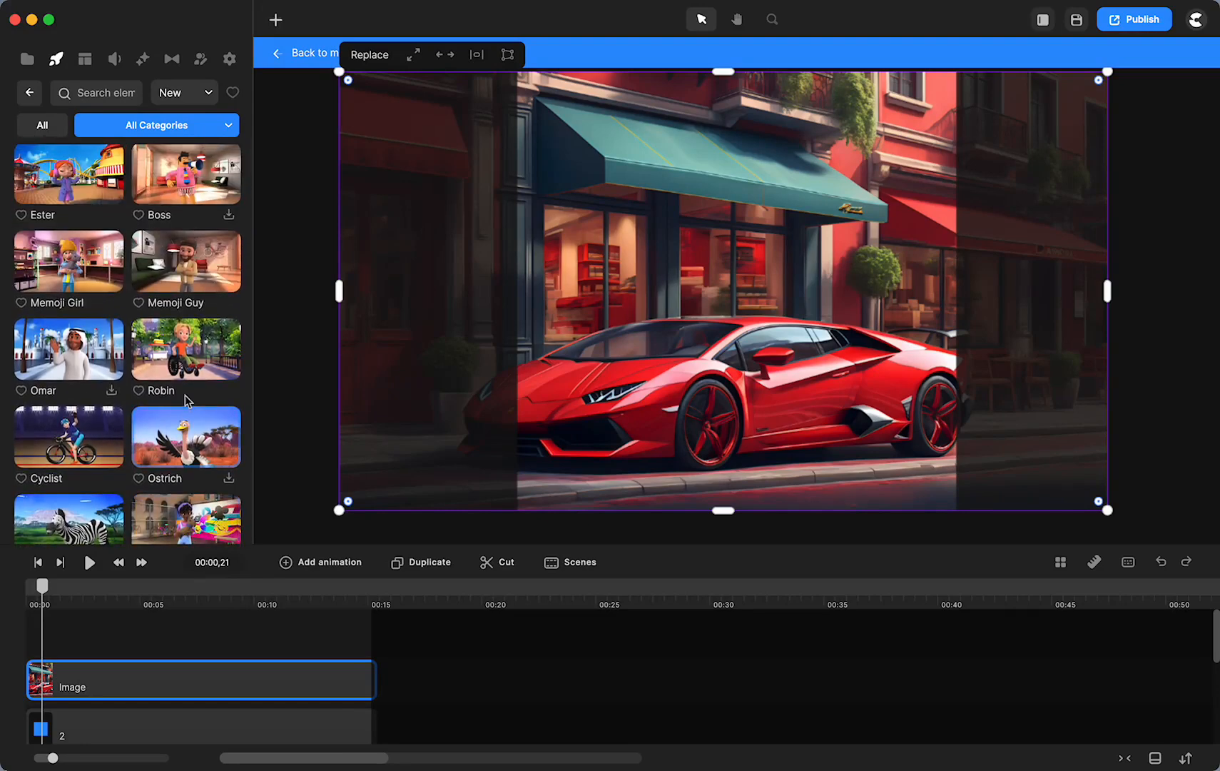
pyautogui.moveTo(185, 261); pyautogui.dragTo(820, 380)
# Position the Memoji Guy in front of the car's rear half and scale him down slightly
pyautogui.moveTo(743, 290); pyautogui.dragTo(820, 318)
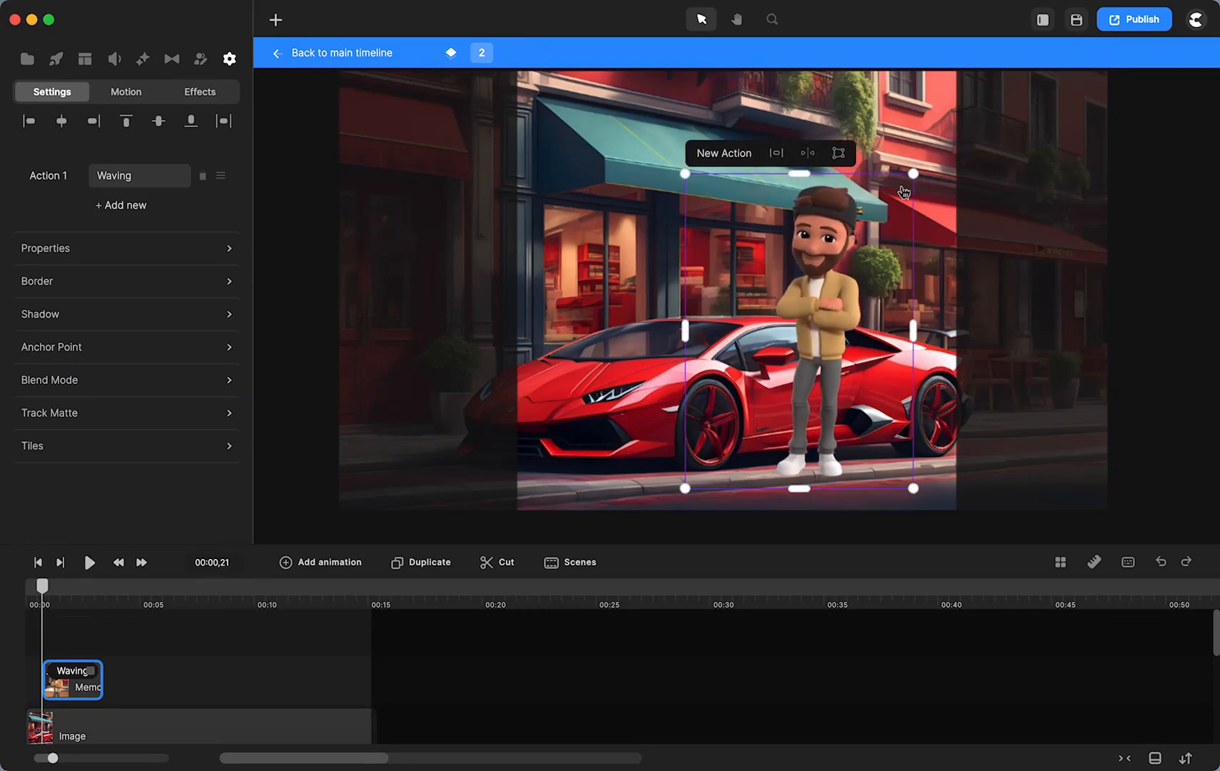
pyautogui.moveTo(917, 172); pyautogui.dragTo(899, 197)
pyautogui.moveTo(775, 352); pyautogui.dragTo(790, 349)
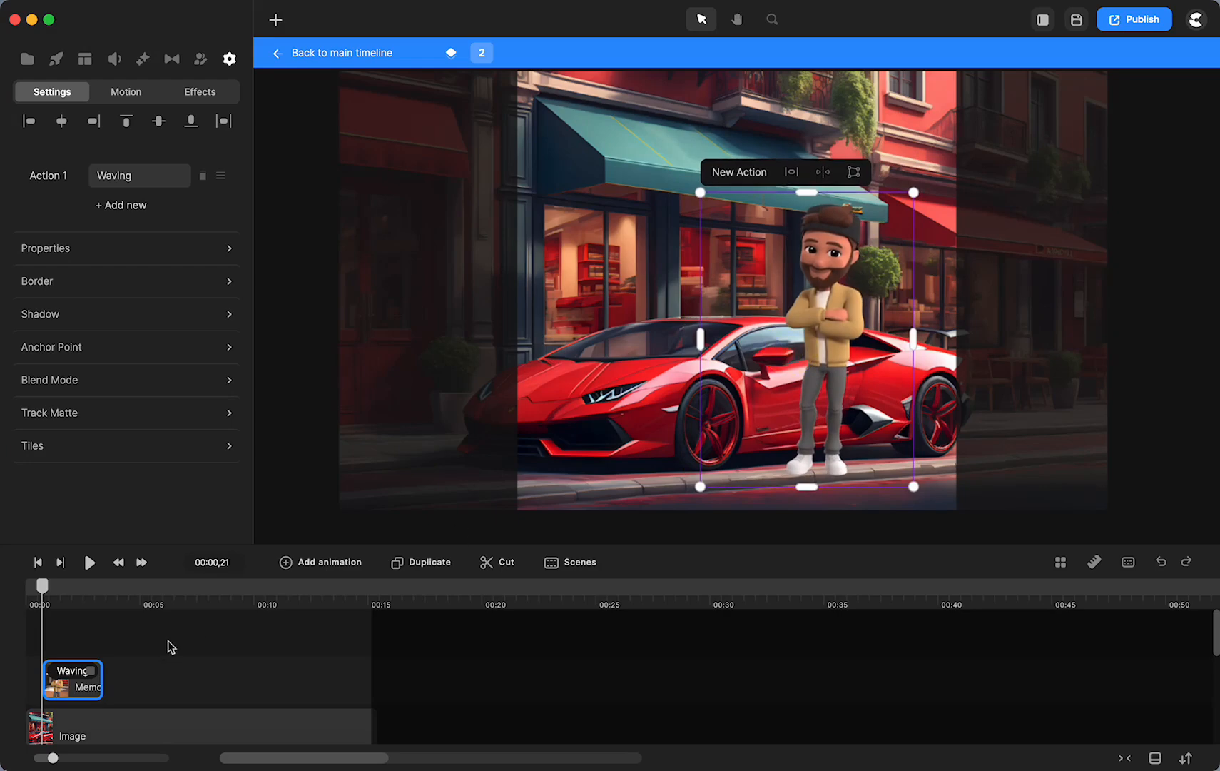
# Stretch the Memoji Guy clip from 00:00 past 00:15, disable the Waving action's ending animation and lengthen the action beyond the group's end
pyautogui.moveTo(56, 696); pyautogui.dragTo(383, 672)
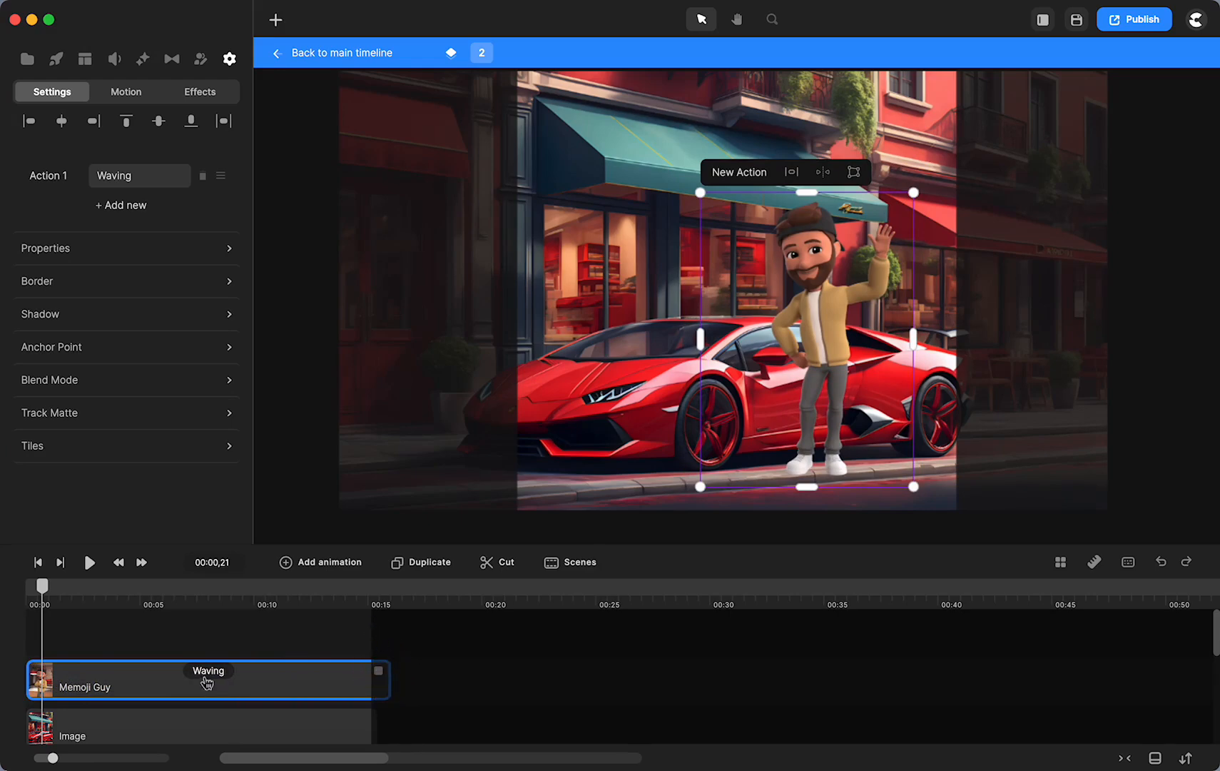
pyautogui.click(257, 681)
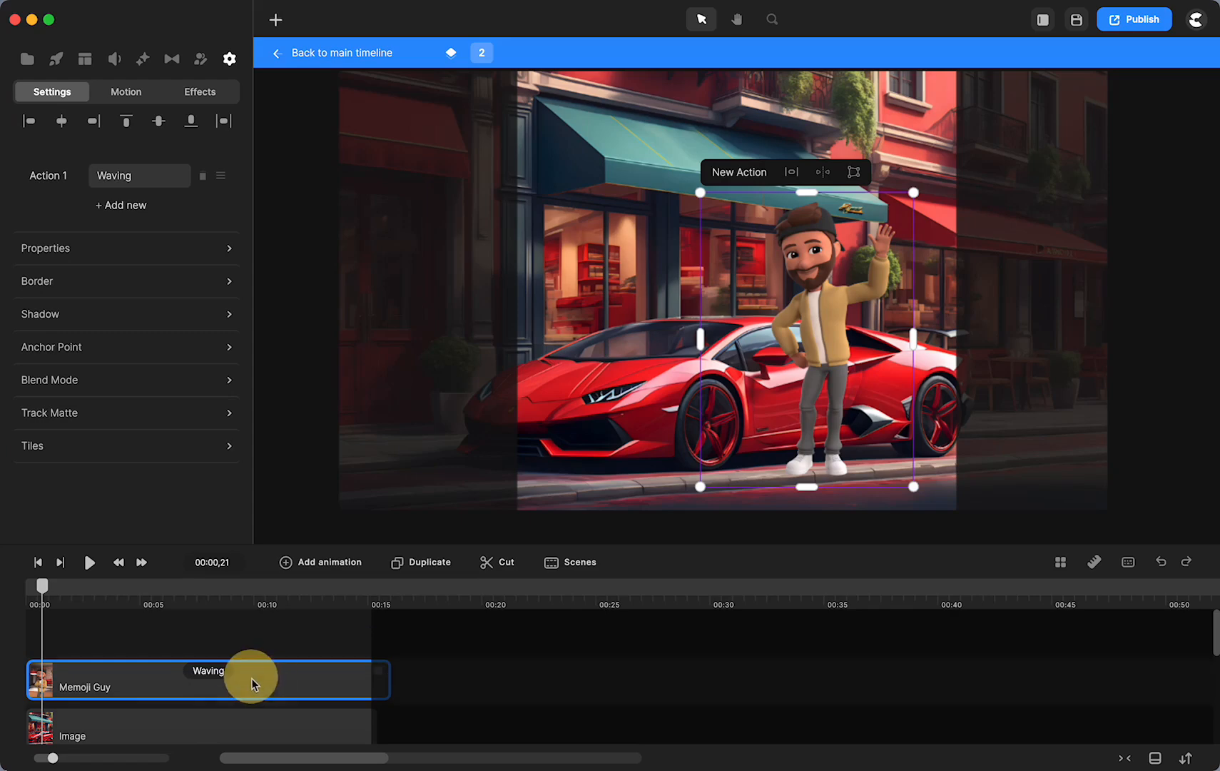
pyautogui.click(201, 674)
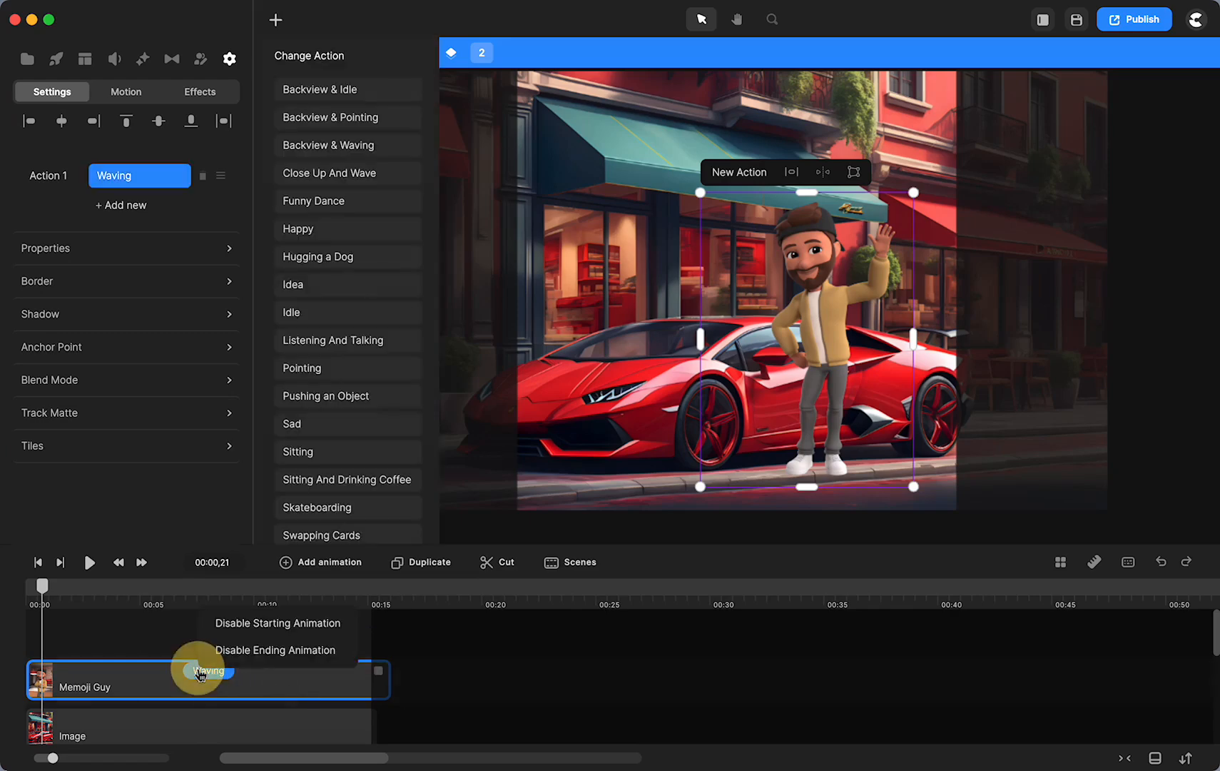
pyautogui.click(246, 651)
pyautogui.moveTo(366, 669); pyautogui.dragTo(398, 672)
pyautogui.click(513, 675)
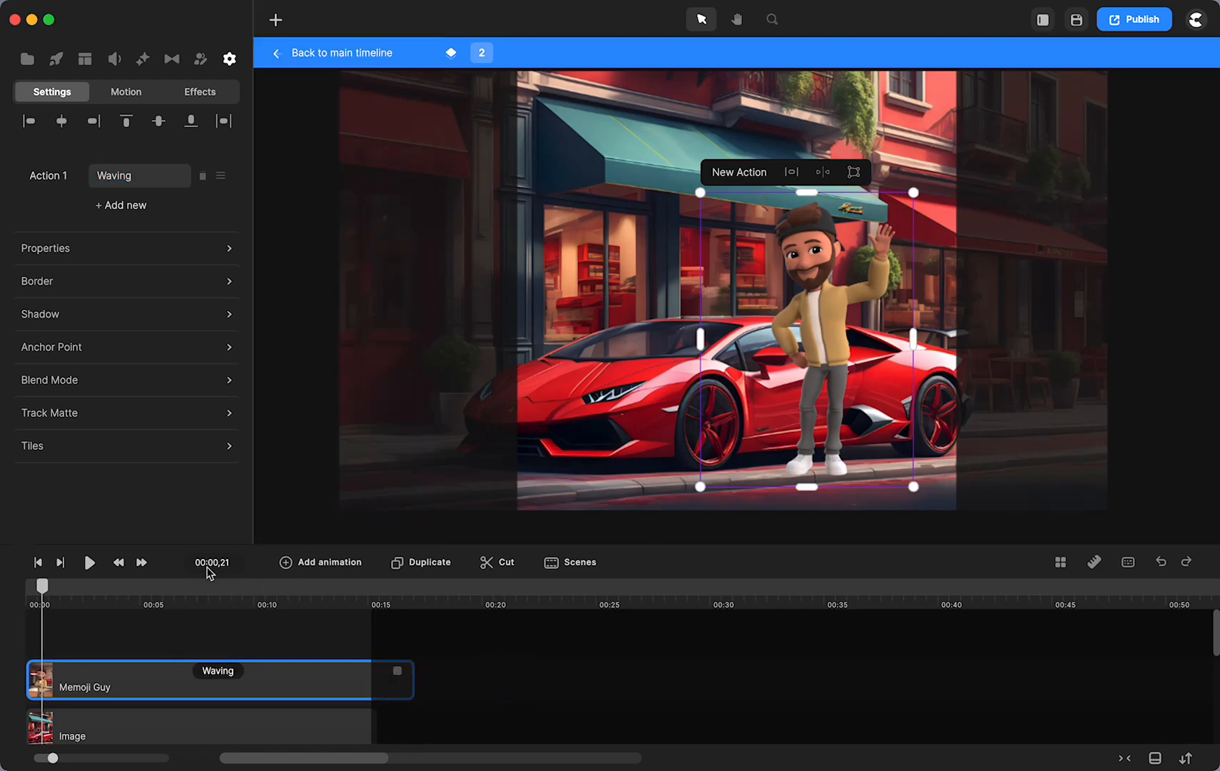
# Return to the main timeline and scrub between about 00:55 and 00:58 to check how the car scene overlaps the upper-left cell
pyautogui.click(322, 55)
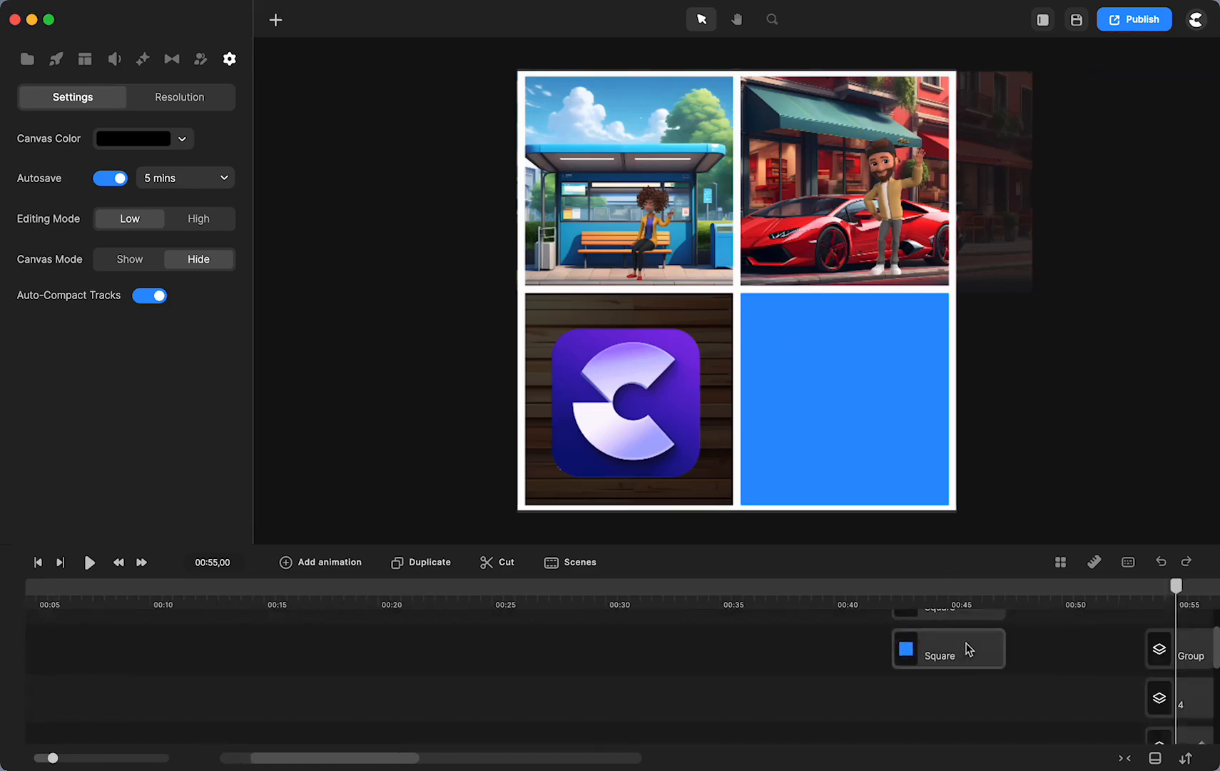
pyautogui.moveTo(972, 586); pyautogui.dragTo(1045, 591)
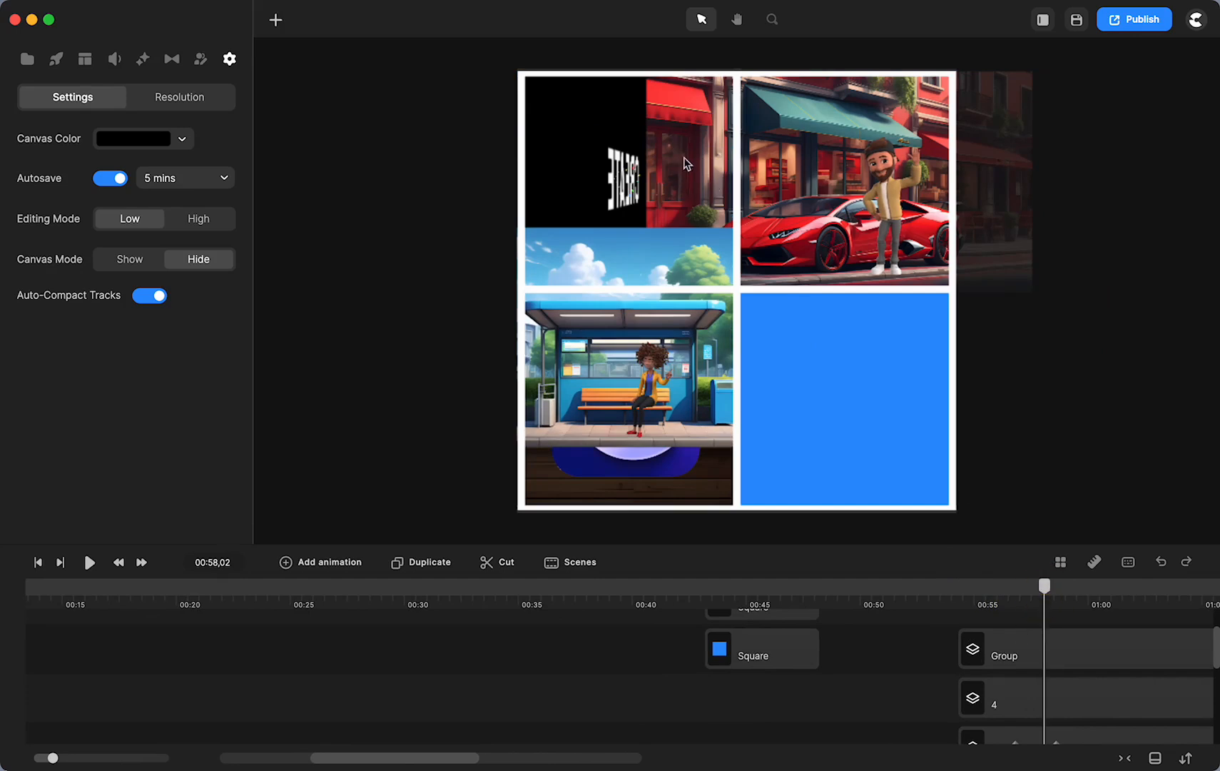
pyautogui.moveTo(1053, 598); pyautogui.dragTo(981, 597)
# Reopen group 2 and combine its Memoji Guy and car image clips into one group
pyautogui.scroll(-1, 1048, 677)
pyautogui.scroll(-2, 1048, 677)
pyautogui.scroll(-3, 1044, 695)
pyautogui.scroll(-2, 1038, 671)
pyautogui.scroll(4, 1027, 631)
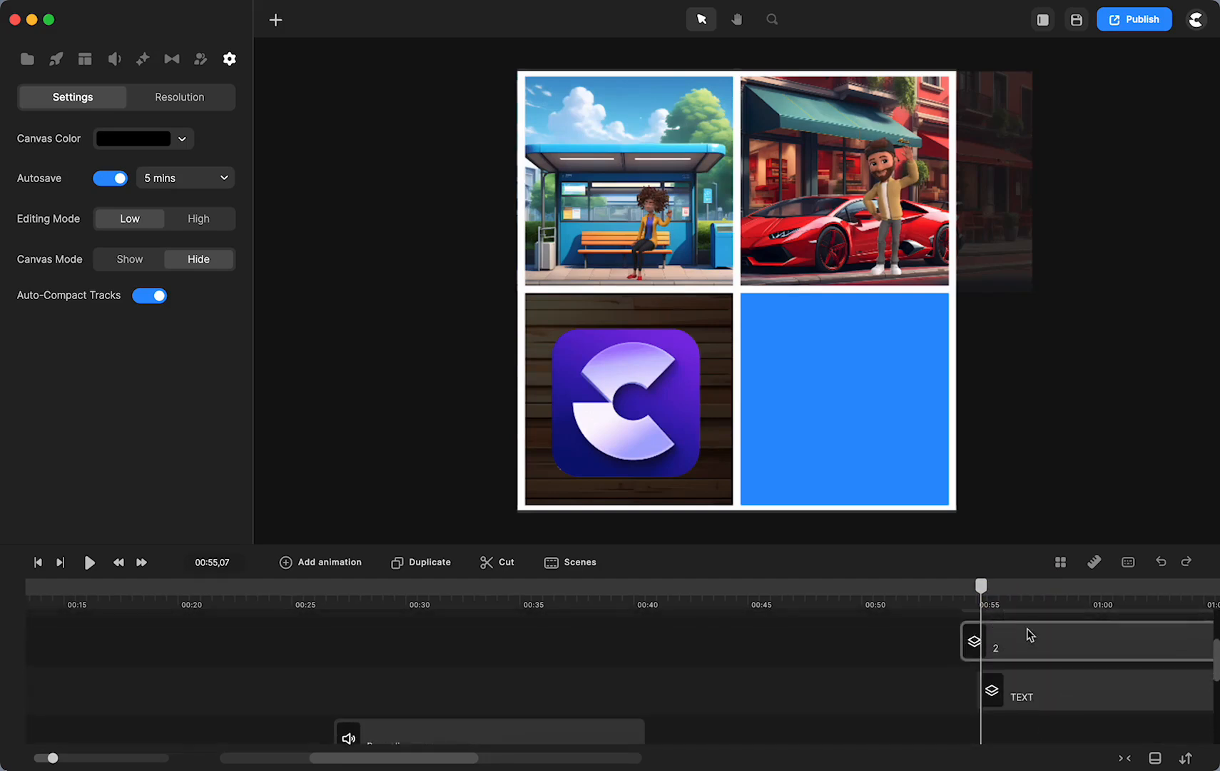
pyautogui.click(1023, 660)
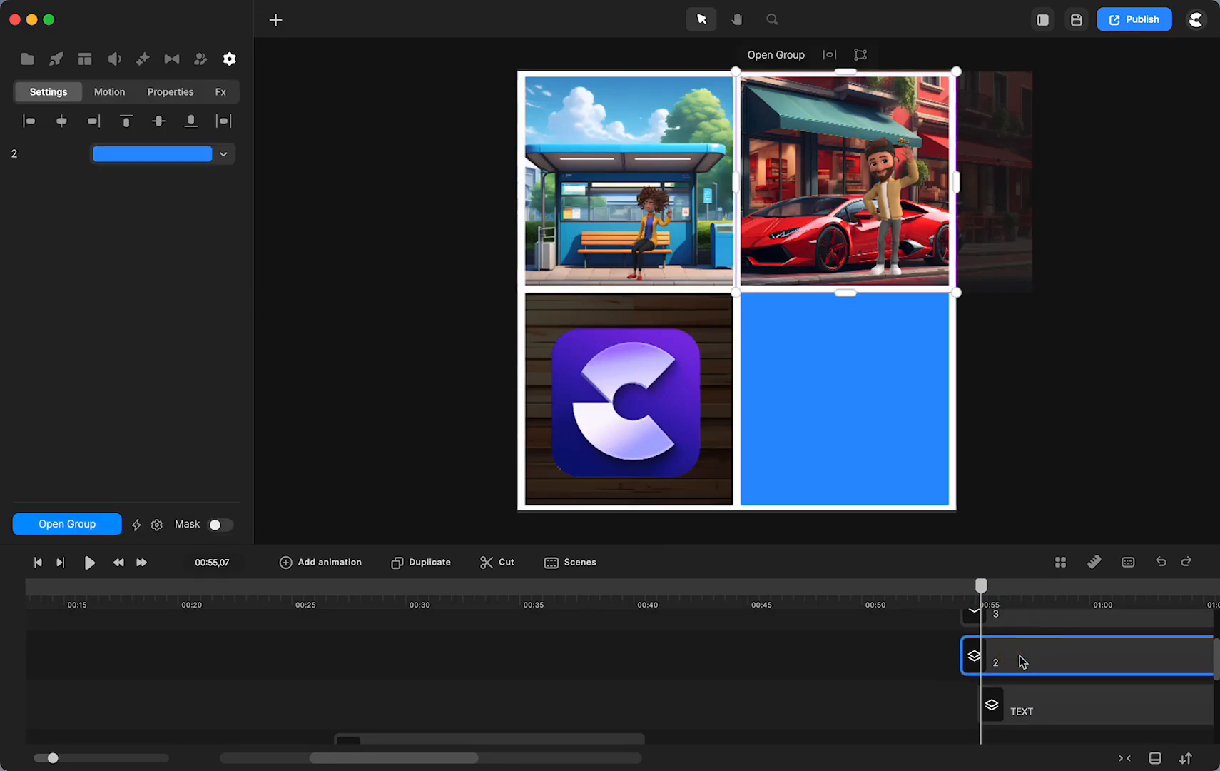
pyautogui.click(54, 525)
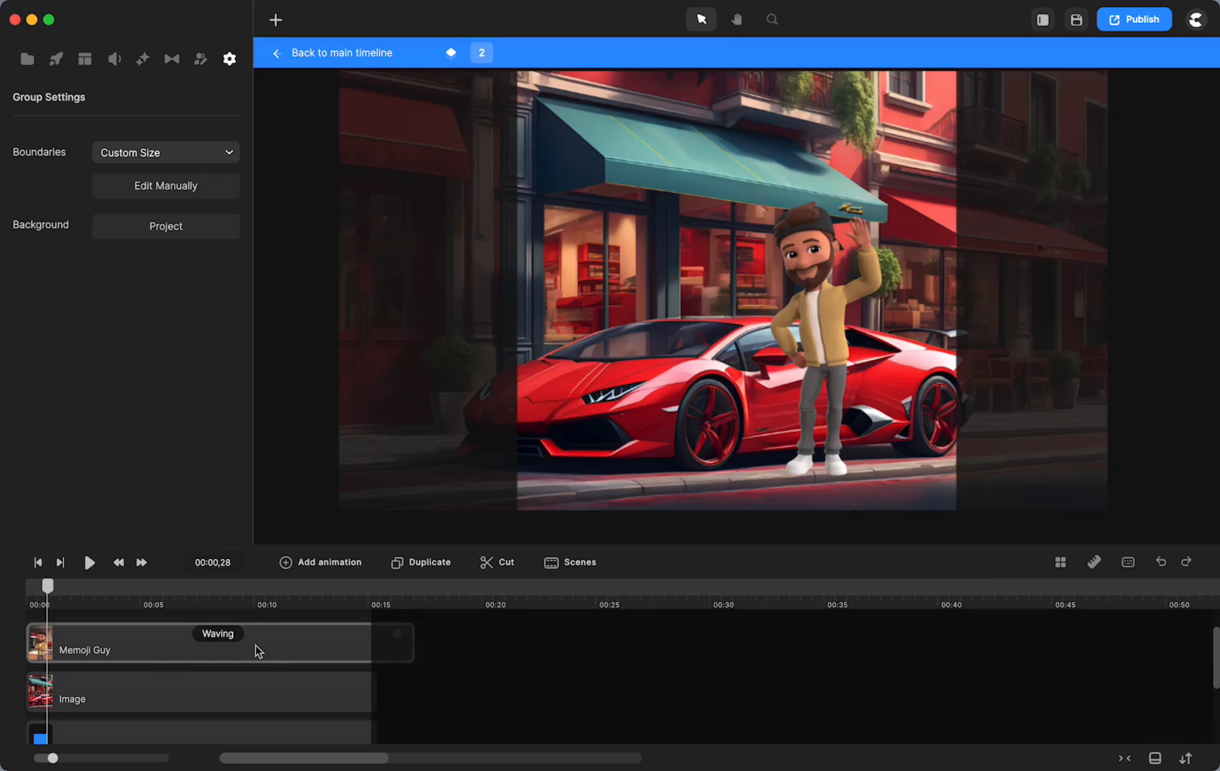
pyautogui.click(257, 651)
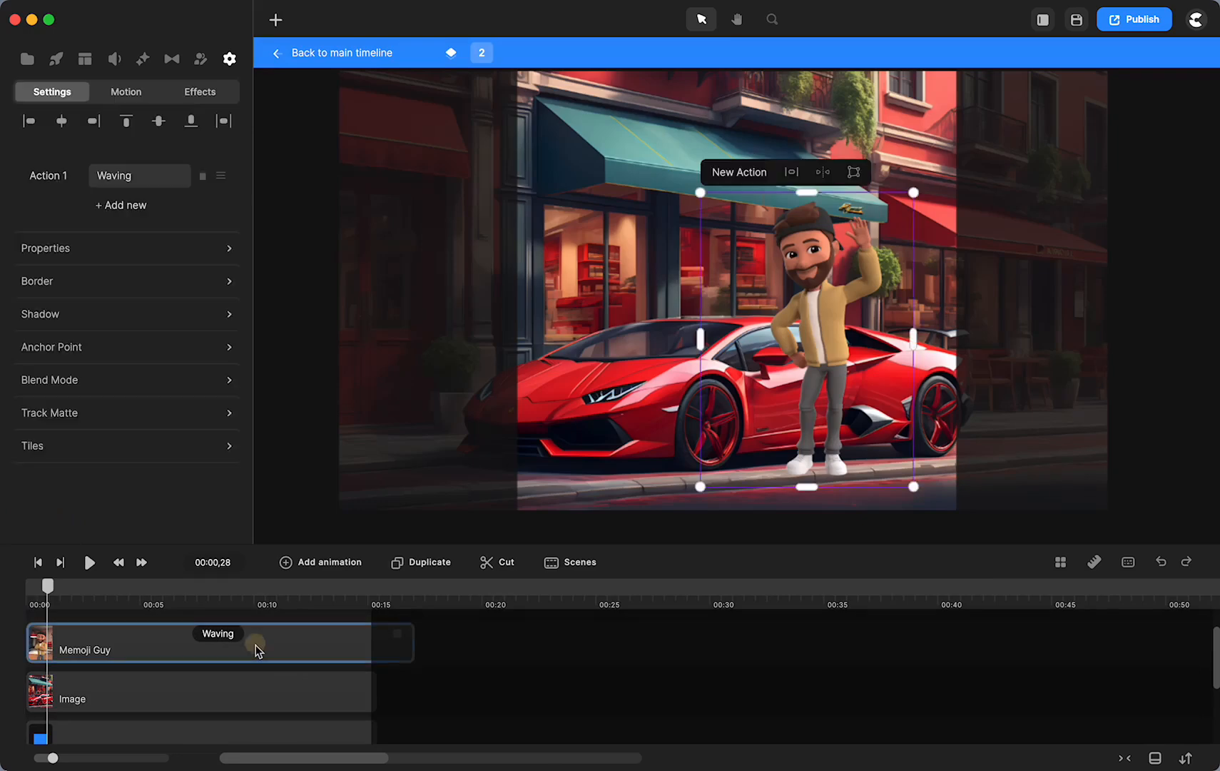
pyautogui.keyDown('shift'); pyautogui.click(275, 698); pyautogui.keyUp('shift')
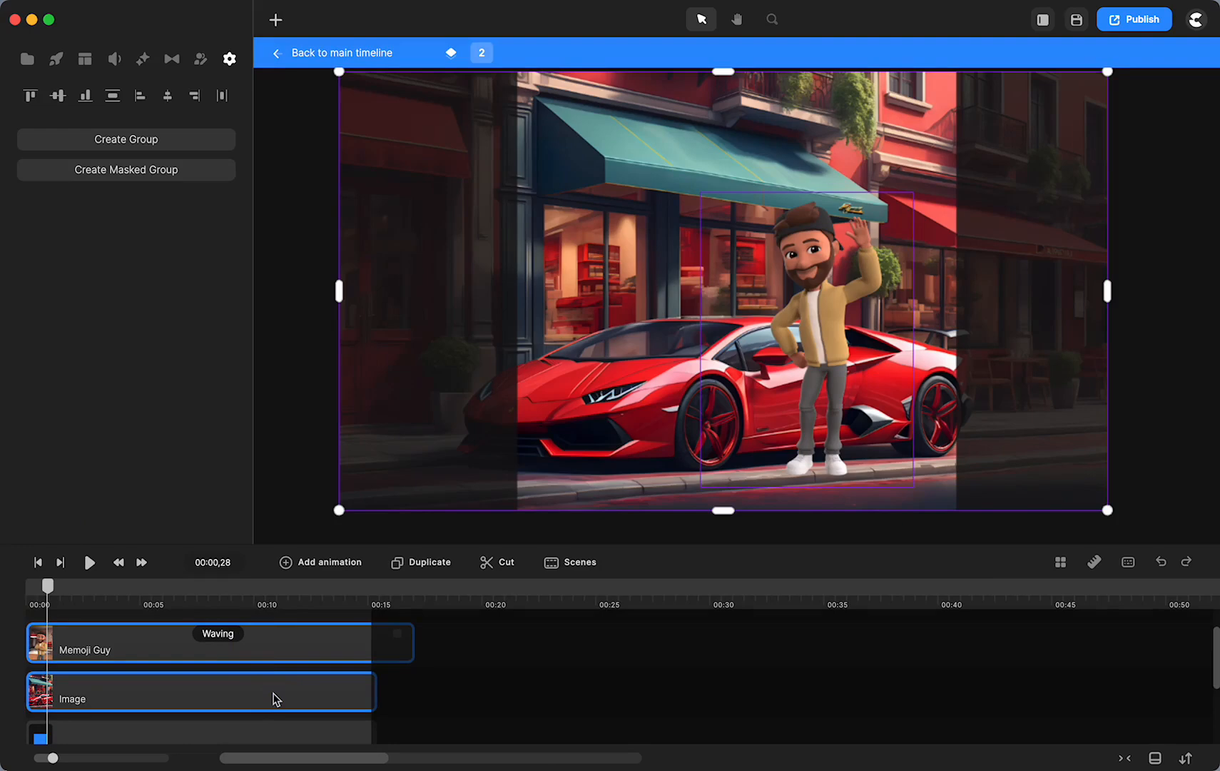
pyautogui.rightClick(276, 698)
pyautogui.click(299, 623)
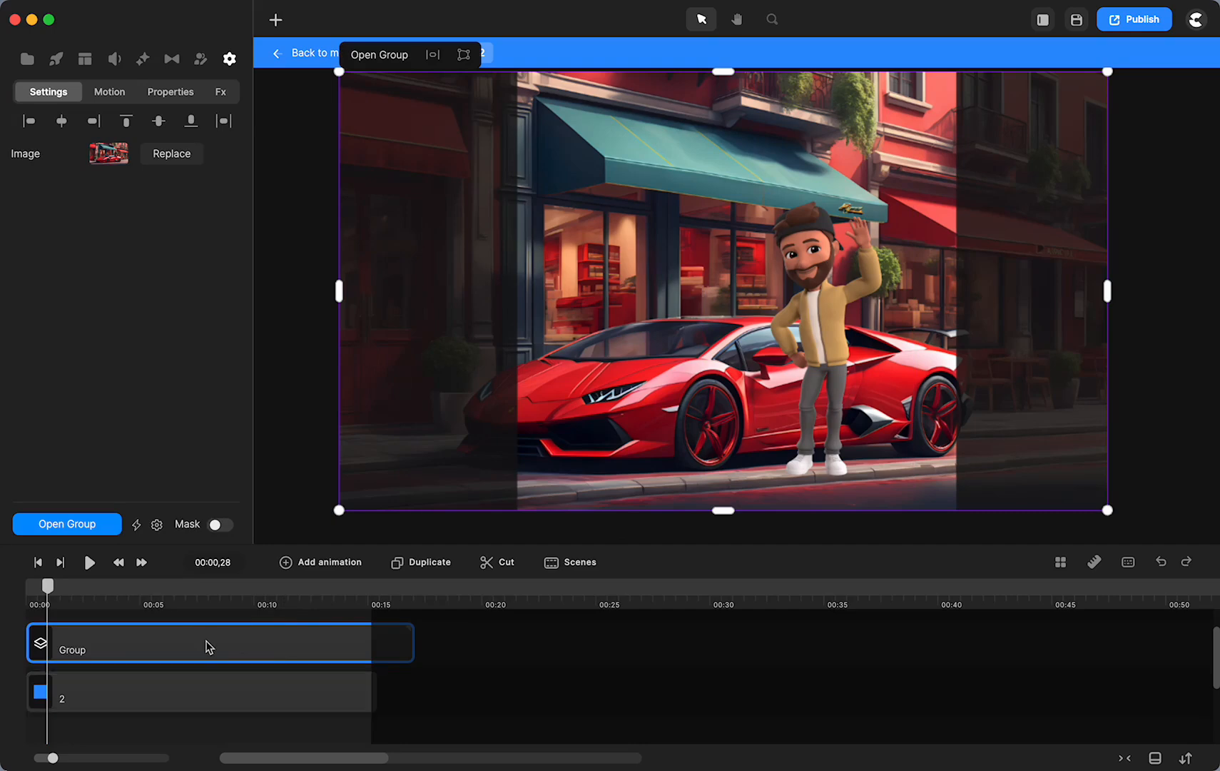
# Mask the new character-and-car group with the blue square layer 2
pyautogui.click(205, 698)
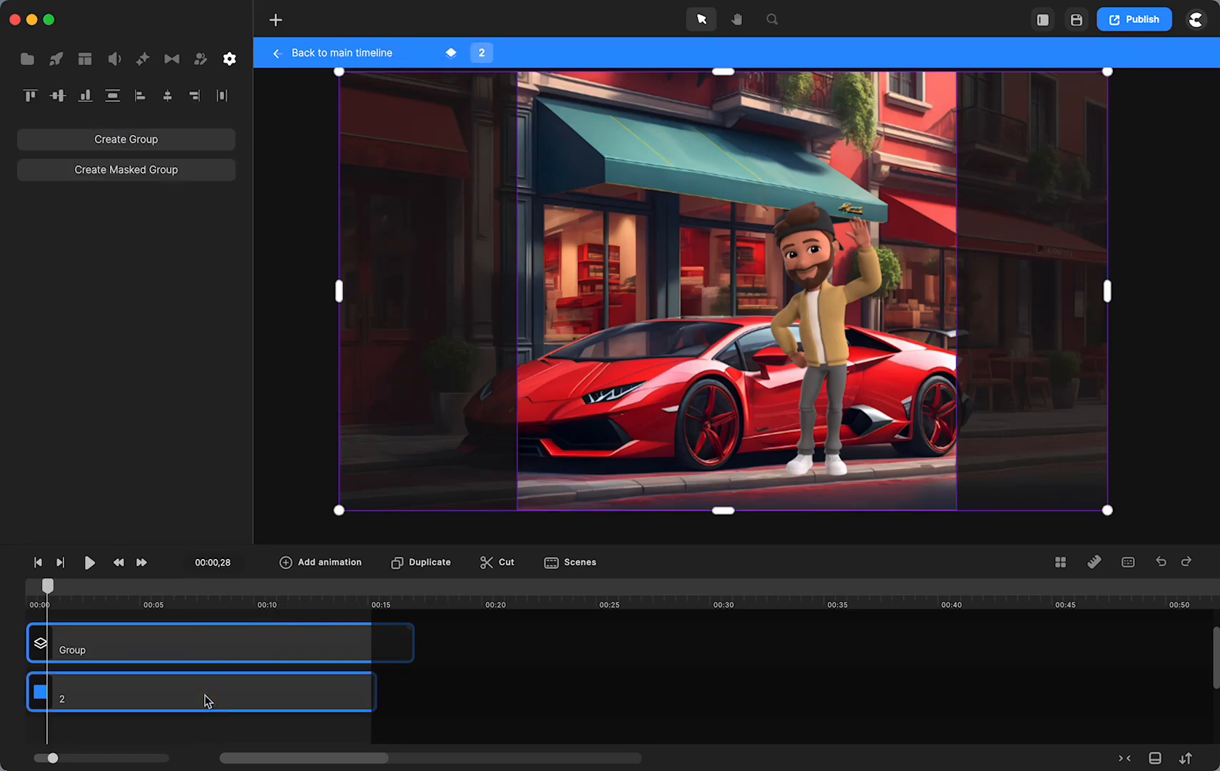
pyautogui.rightClick(205, 700)
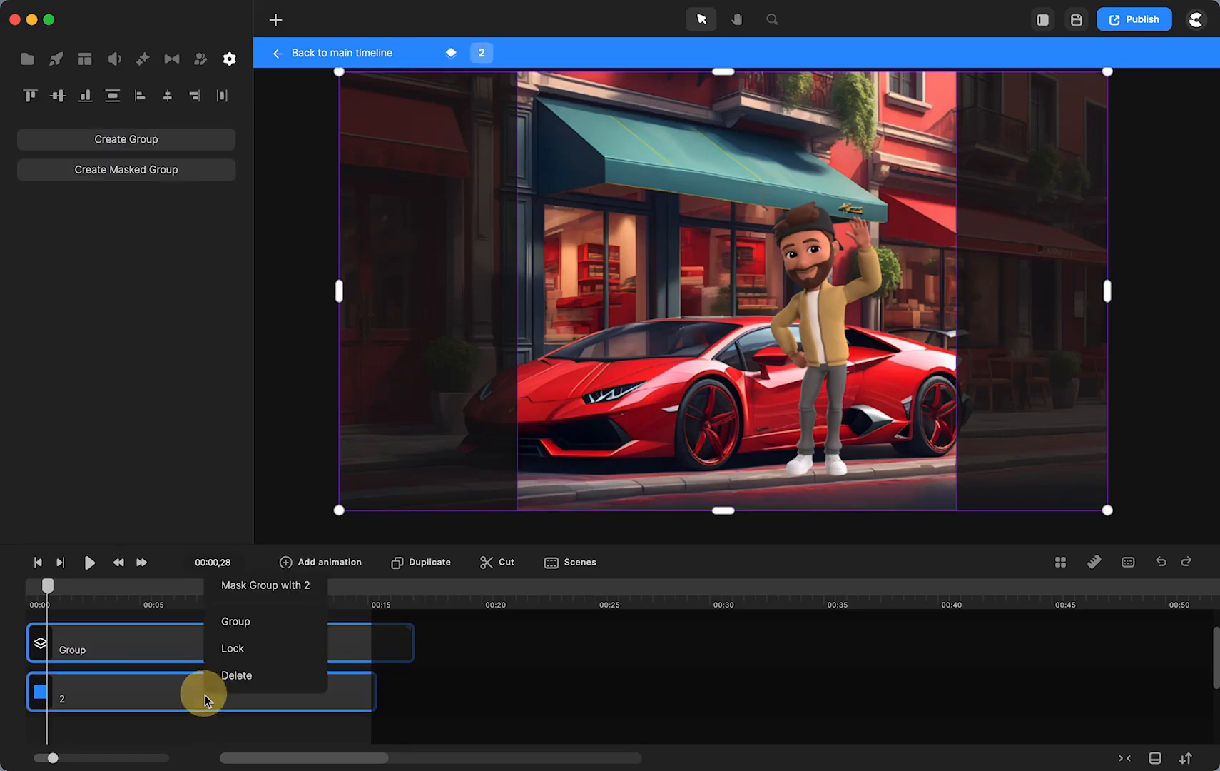
pyautogui.click(246, 587)
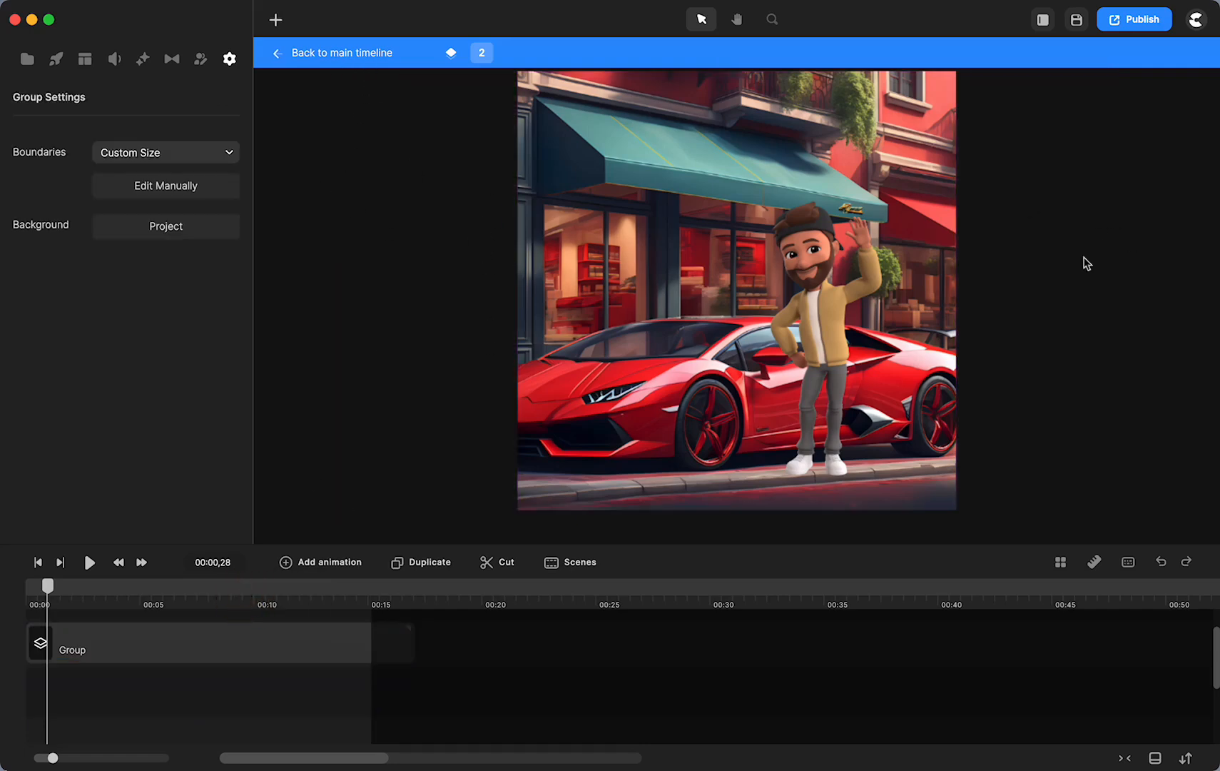
# Return to the main timeline and scrub from about 00:55 to 01:00 to check the masked car cell beside the text animation
pyautogui.click(389, 56)
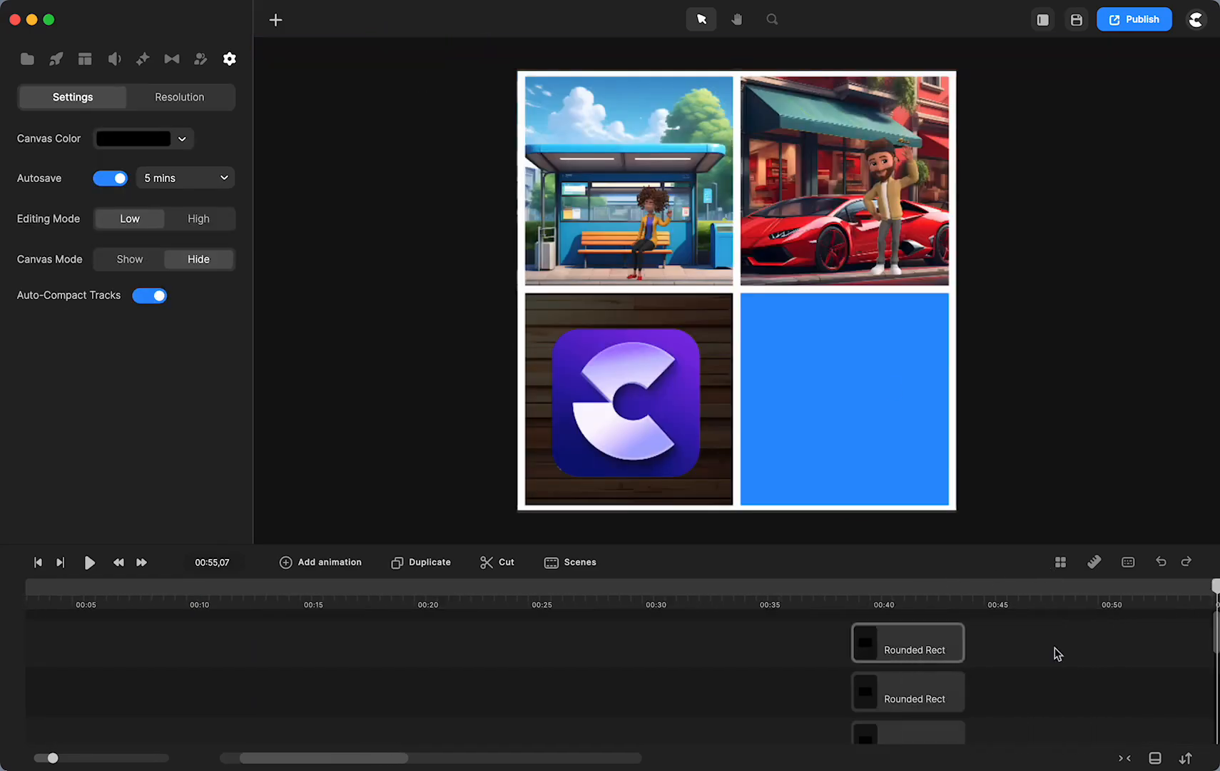
pyautogui.hscroll(5, 1054, 646)
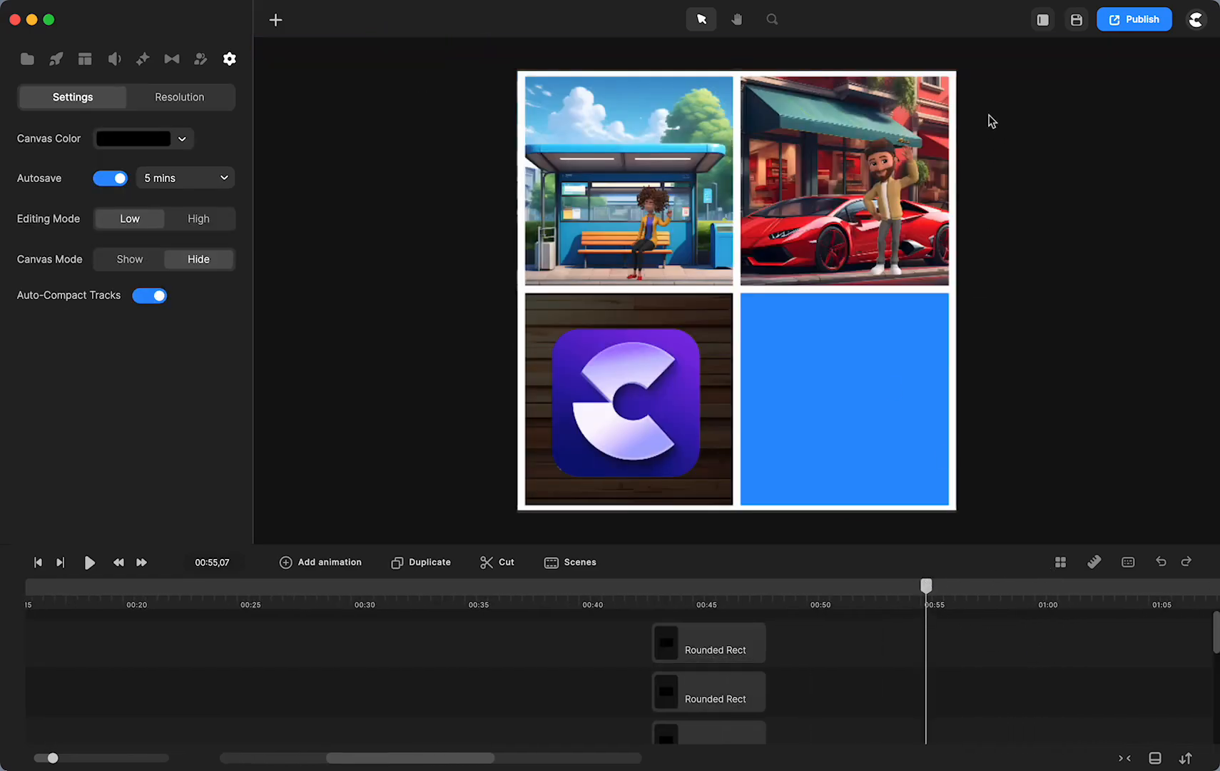
pyautogui.moveTo(931, 594); pyautogui.dragTo(992, 603)
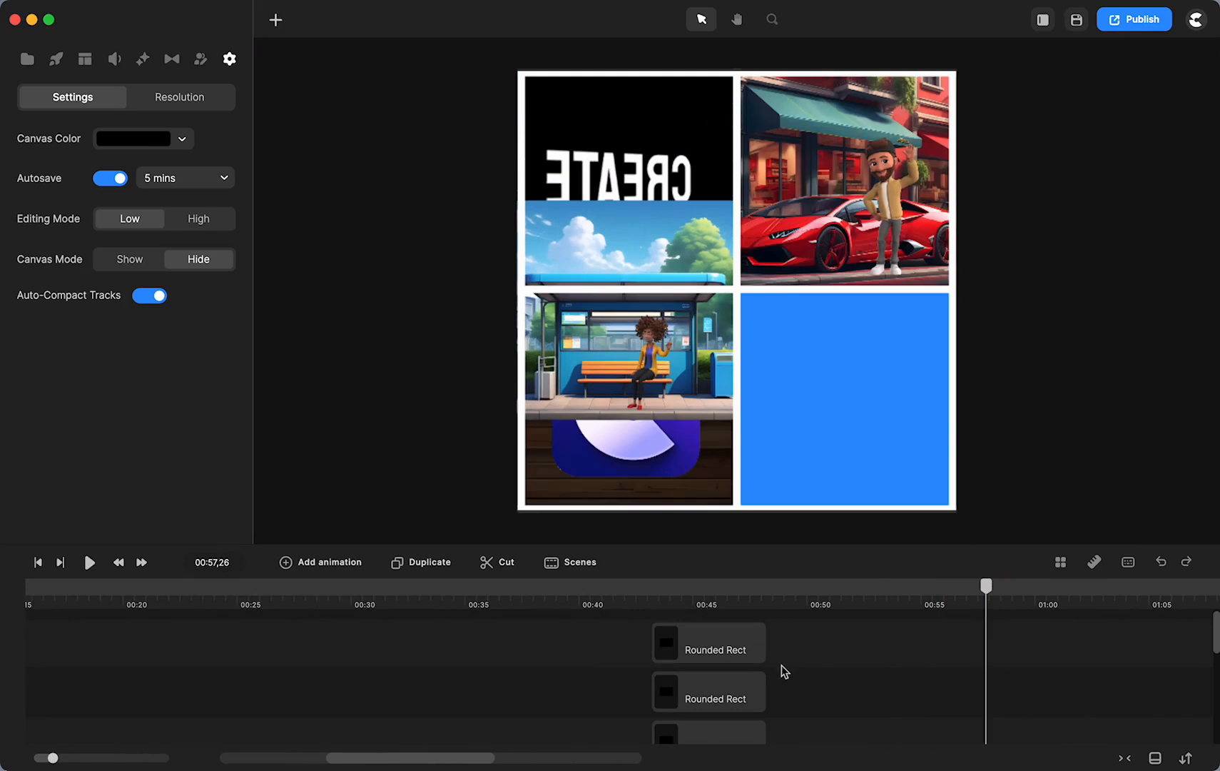
pyautogui.hscroll(6, 782, 664)
pyautogui.moveTo(633, 591); pyautogui.dragTo(697, 605)
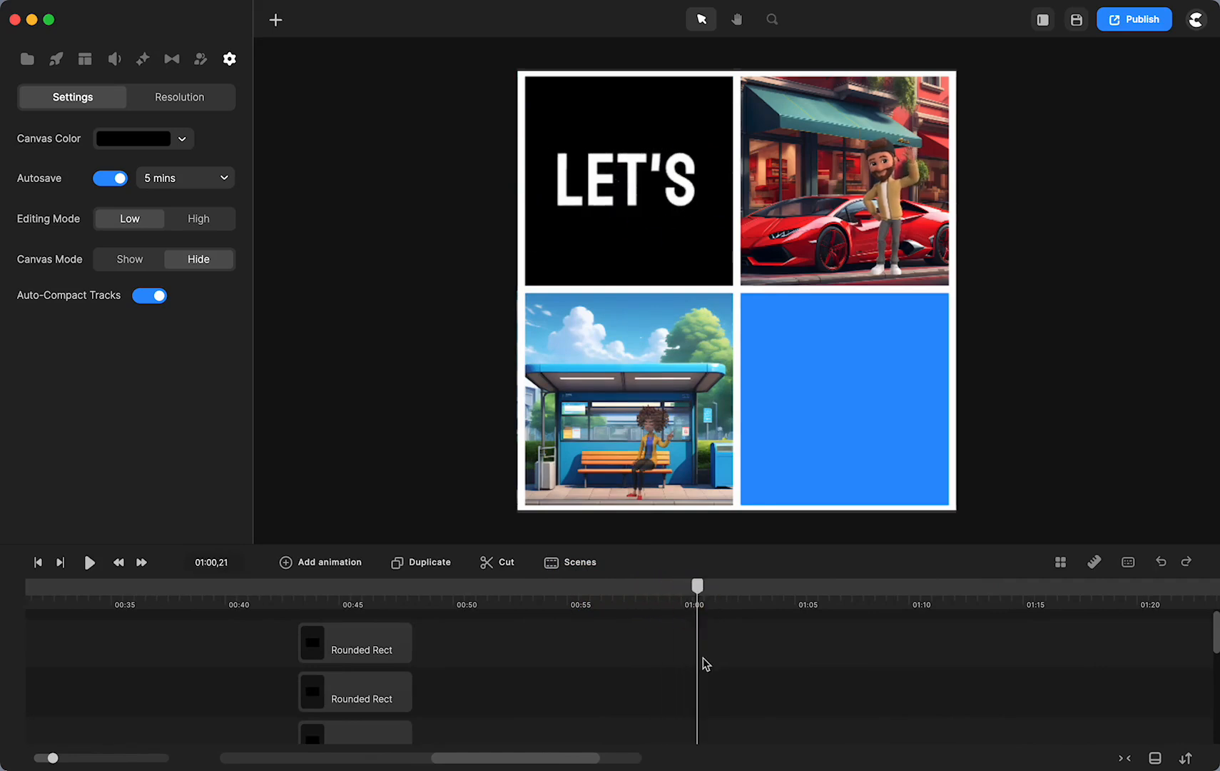
# Add a position animation with In & Out Linear easing to group 2 at 01:01,04
pyautogui.scroll(-3, 703, 662)
pyautogui.scroll(-1, 703, 664)
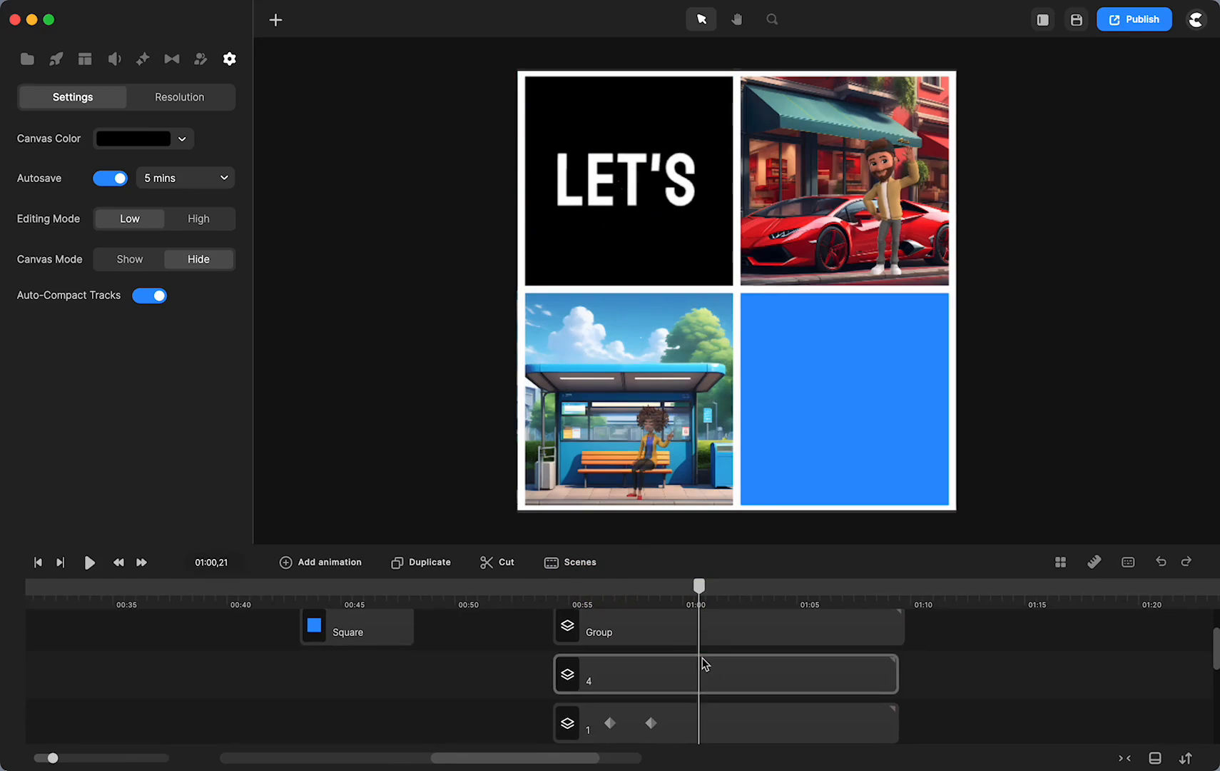
pyautogui.scroll(-1, 706, 664)
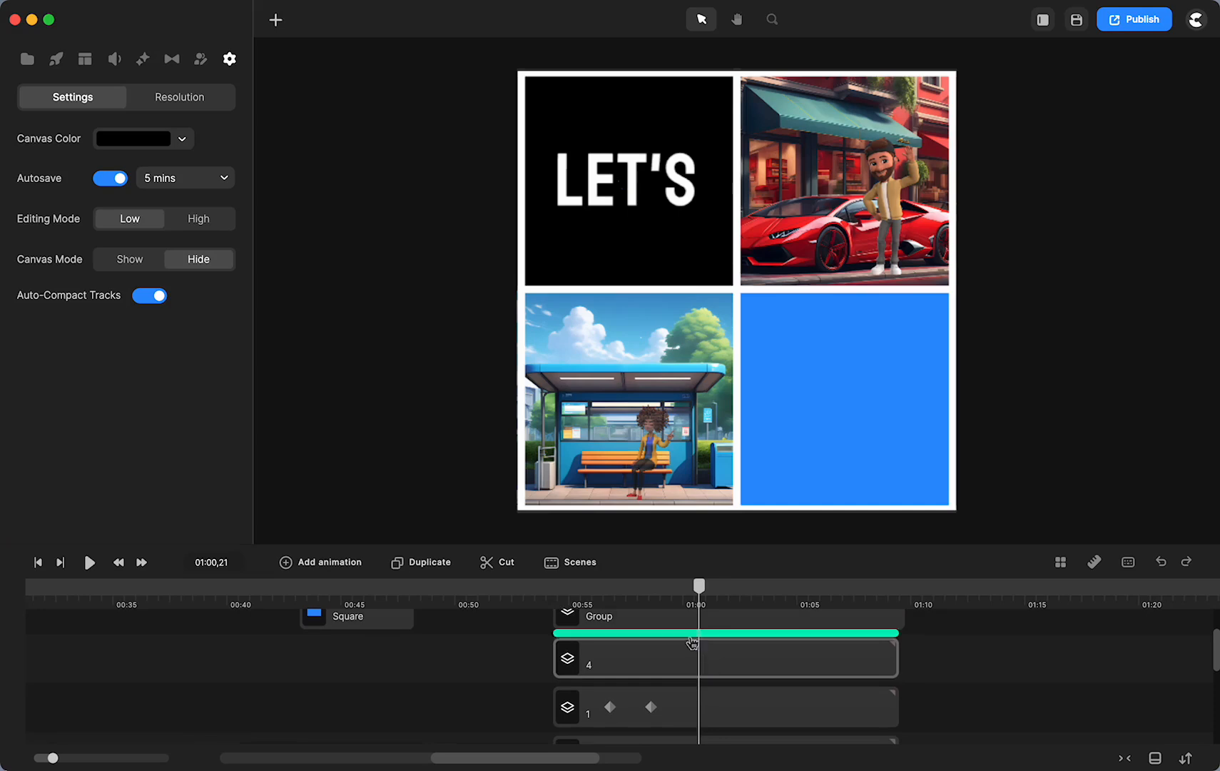
pyautogui.scroll(-2, 690, 664)
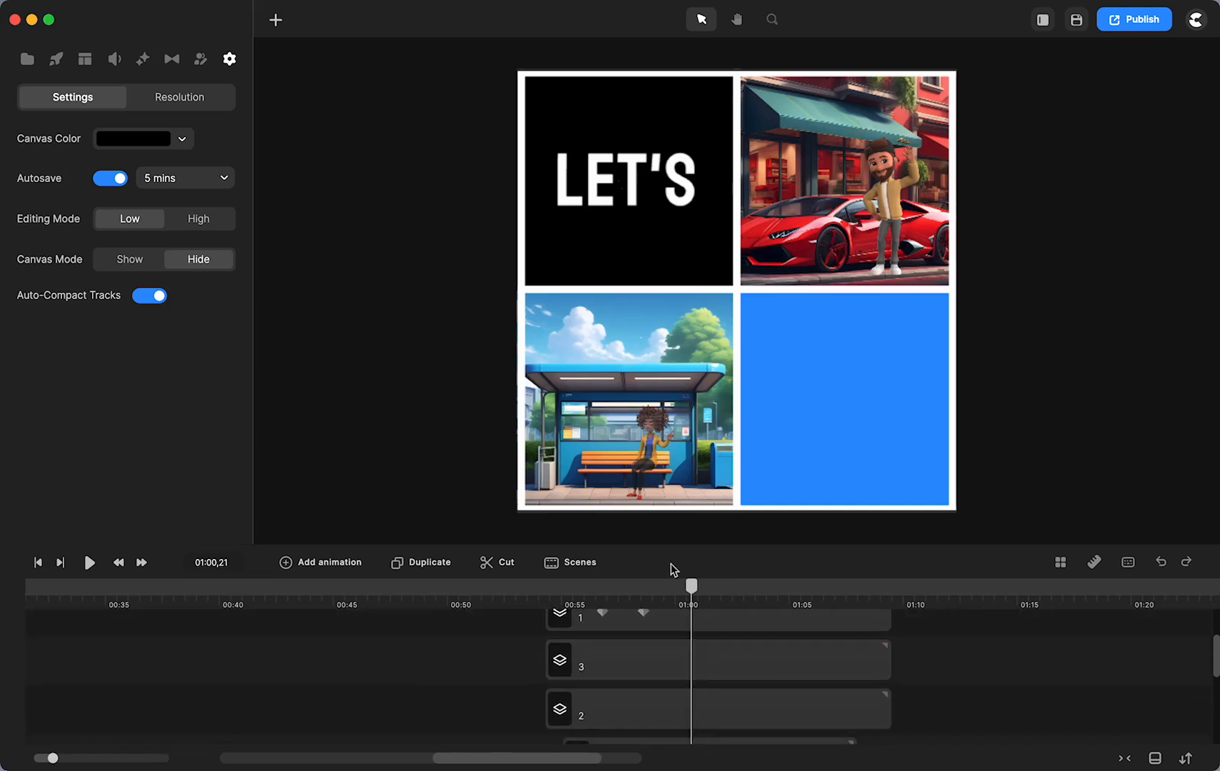
pyautogui.moveTo(692, 587)
pyautogui.mouseDown()
pyautogui.moveTo(626, 585)
pyautogui.moveTo(701, 586)
pyautogui.mouseUp()
pyautogui.click(643, 613)
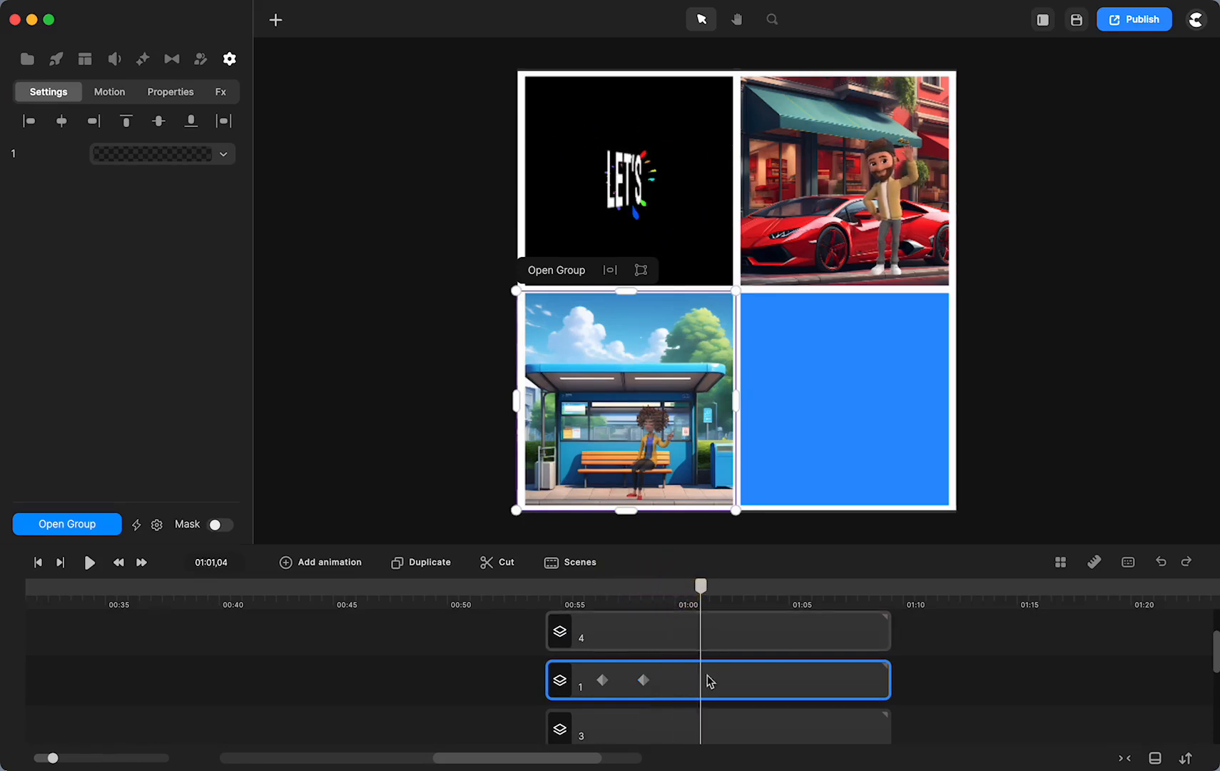
pyautogui.scroll(-3, 703, 682)
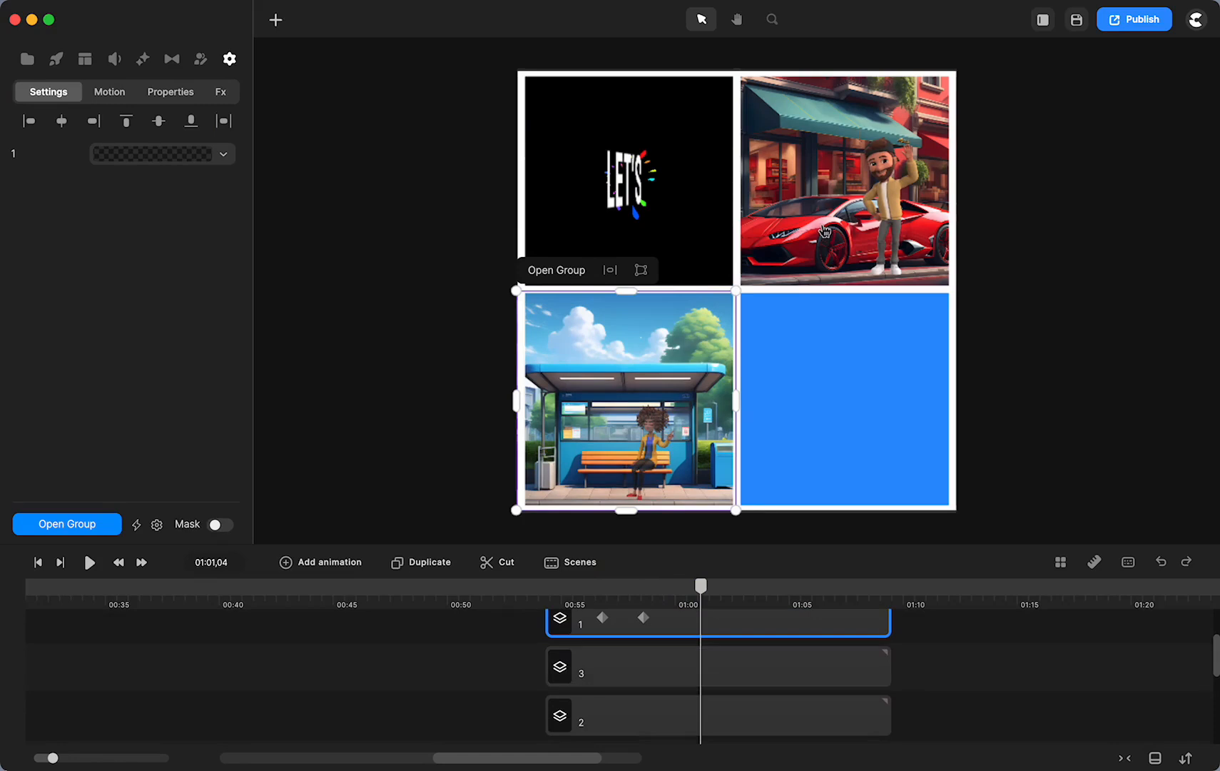
pyautogui.scroll(-2, 736, 662)
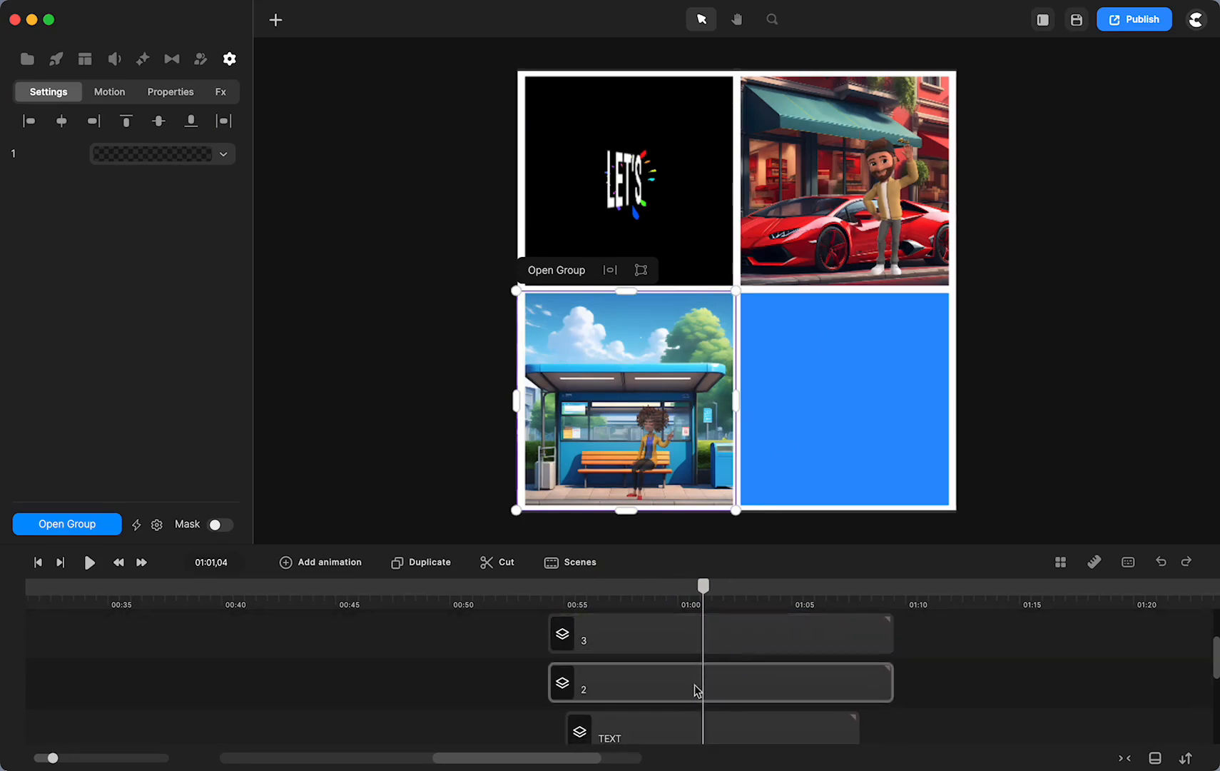
pyautogui.click(697, 687)
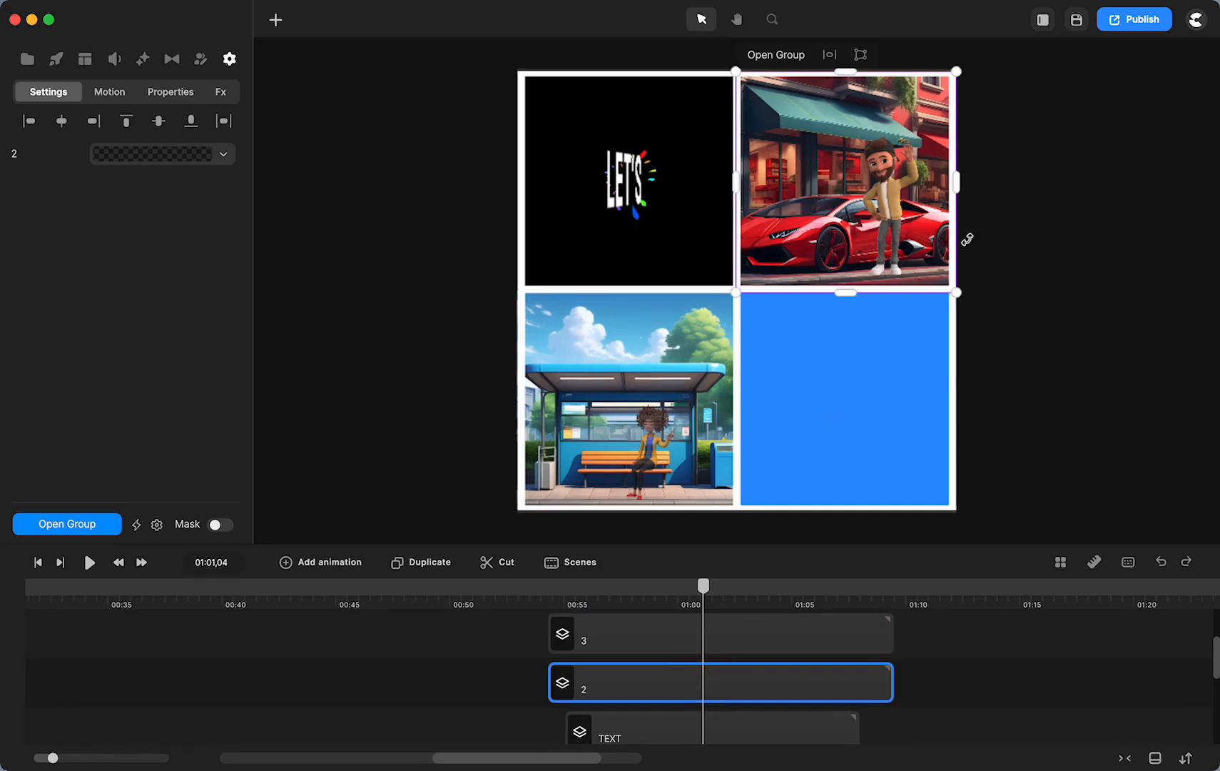
pyautogui.click(325, 567)
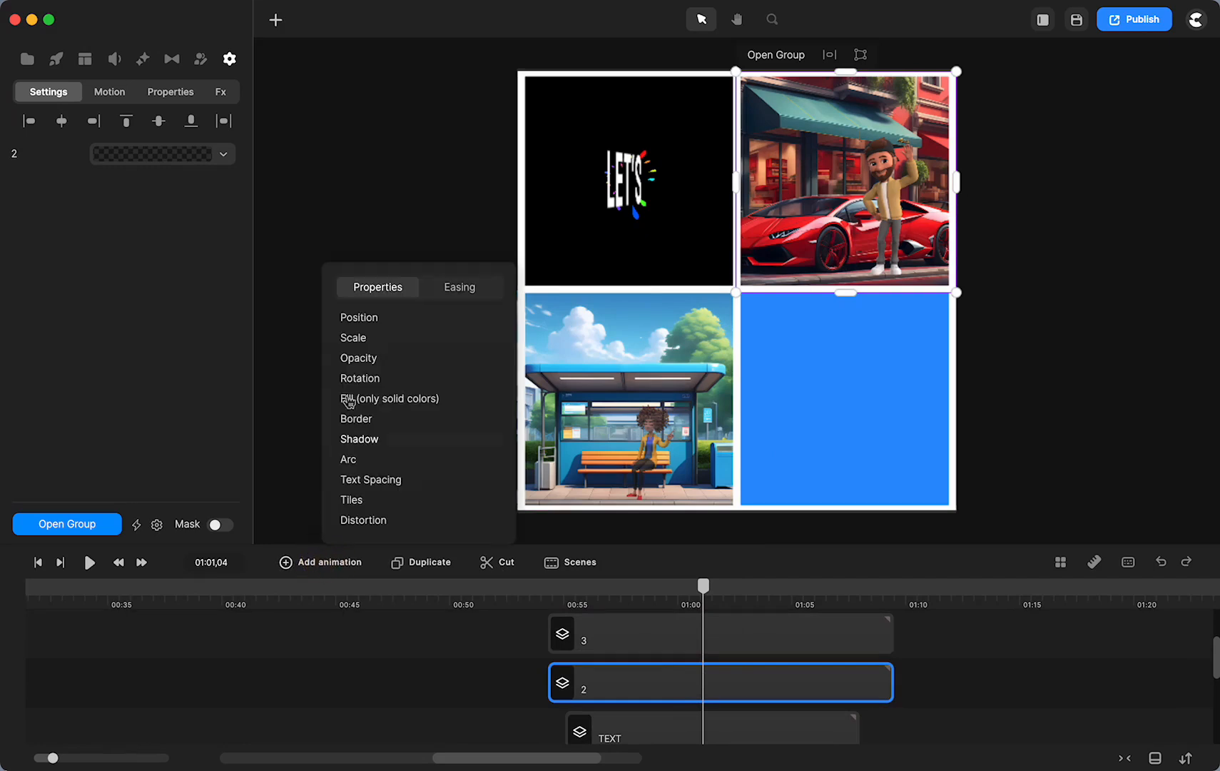
pyautogui.click(359, 319)
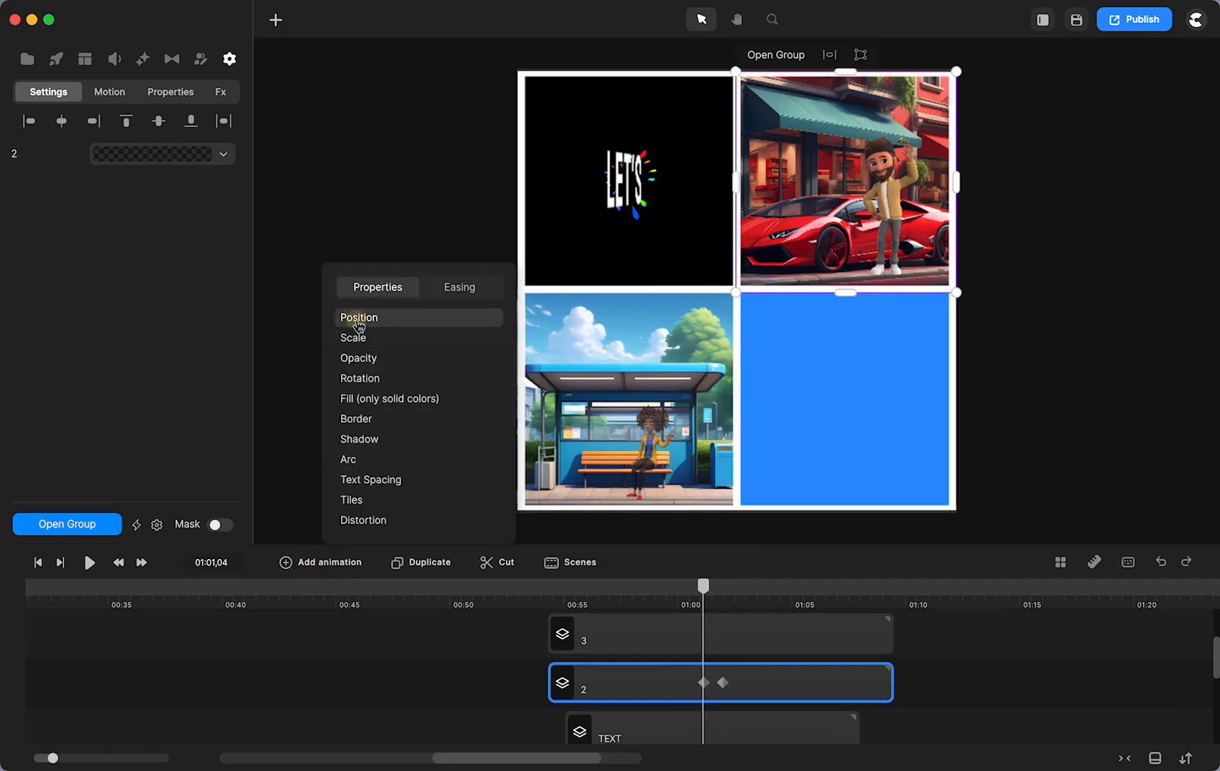
pyautogui.click(459, 288)
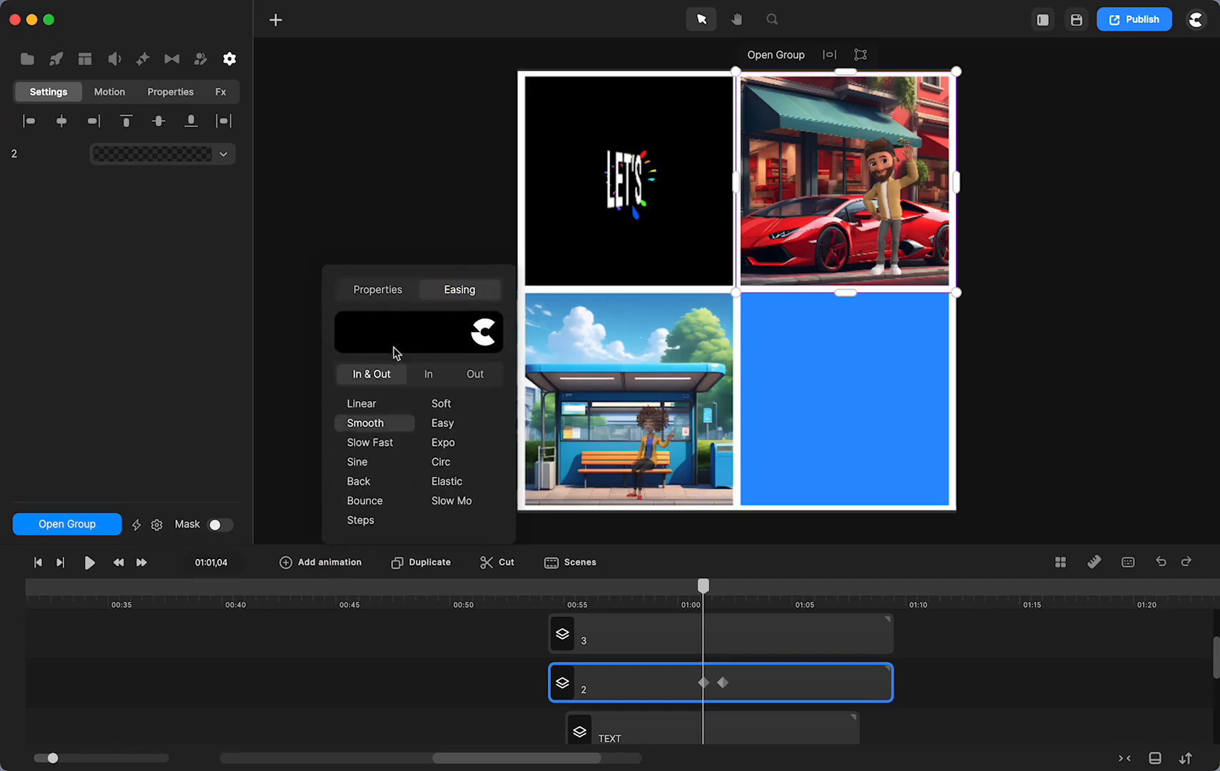
pyautogui.click(362, 404)
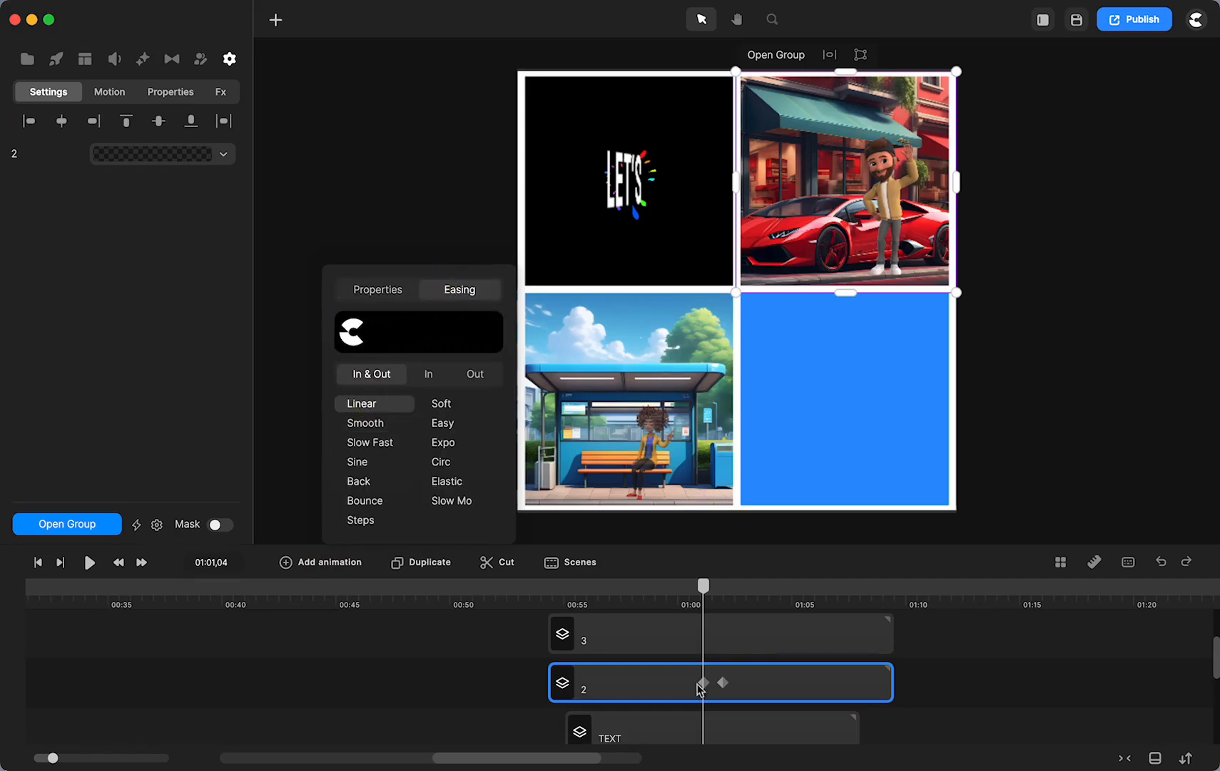
# Move group 2's second position keyframe to about 01:02,19 and slide the car scene into the upper-left cell there
pyautogui.moveTo(723, 683); pyautogui.dragTo(737, 685)
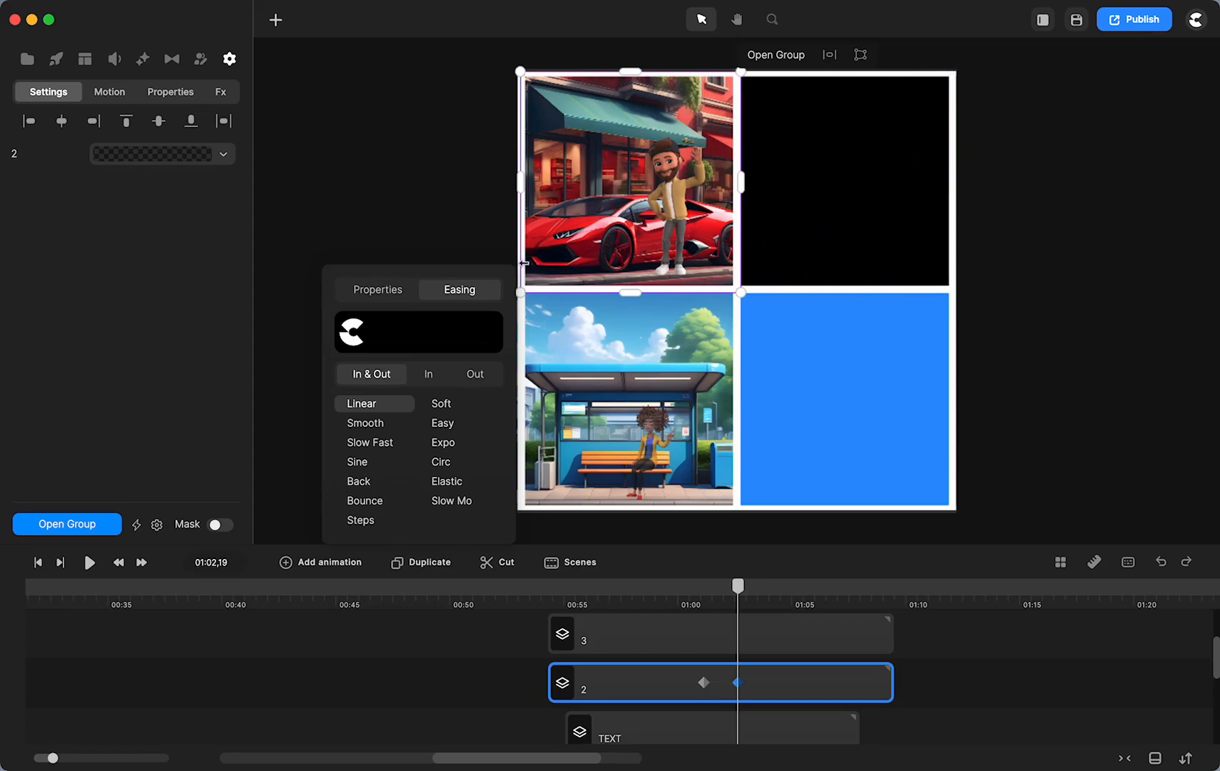
pyautogui.scroll(3, 708, 259)
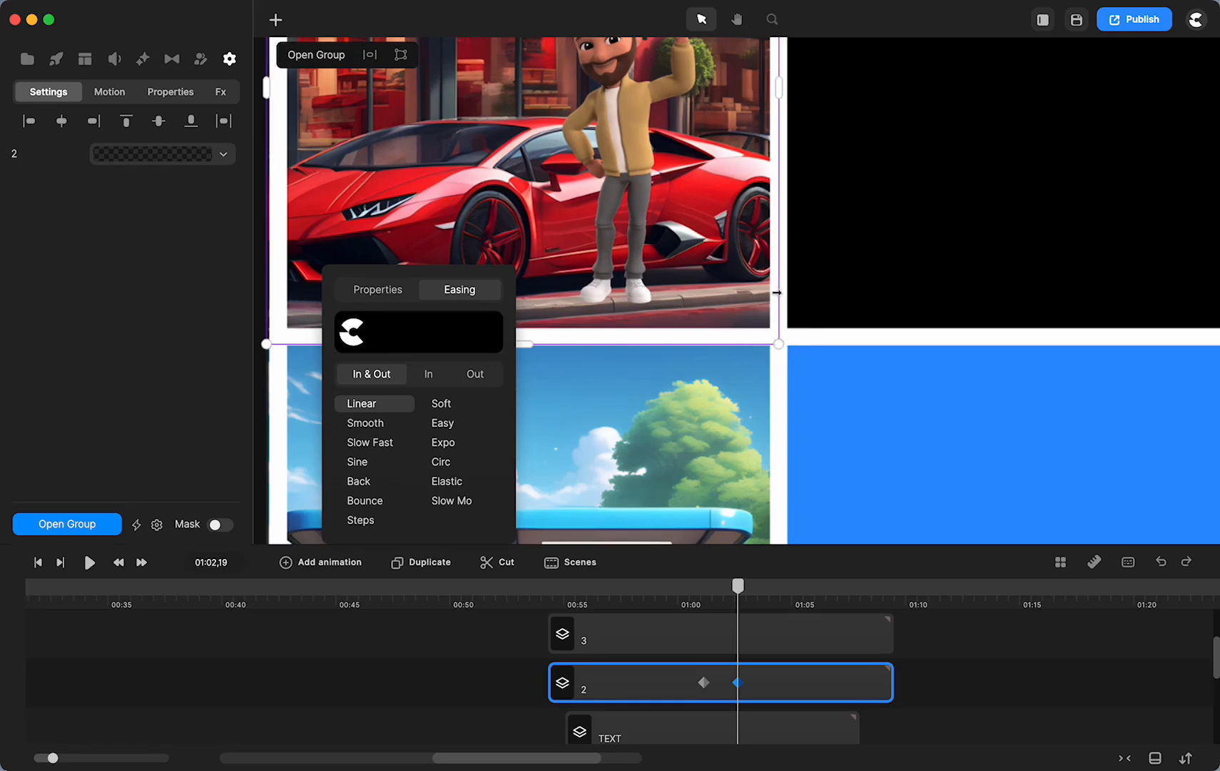
pyautogui.press('super+0')
# Extend group 2's slide by moving its second keyframe to about 01:03, and scrub through the end of the motion
pyautogui.moveTo(740, 599)
pyautogui.mouseDown()
pyautogui.moveTo(618, 596)
pyautogui.moveTo(751, 604)
pyautogui.mouseUp()
pyautogui.scroll(-3, 739, 682)
pyautogui.scroll(3, 738, 679)
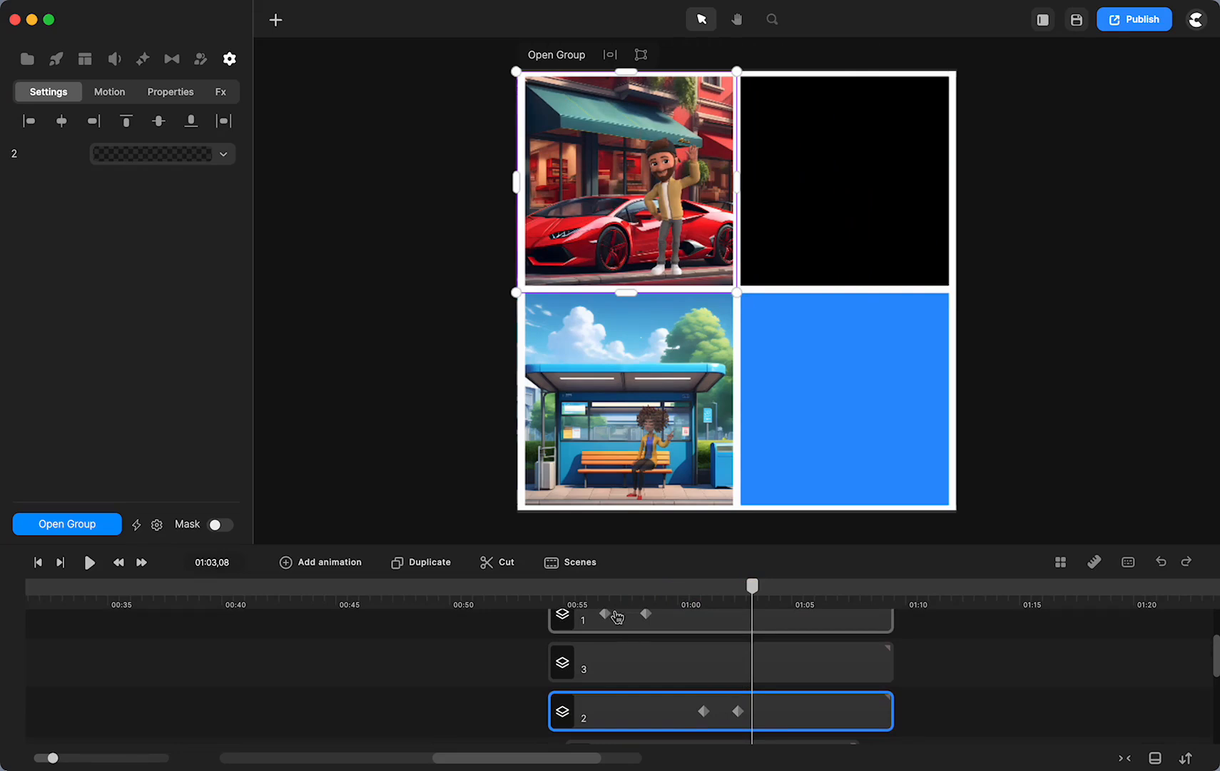
pyautogui.moveTo(739, 712); pyautogui.dragTo(746, 711)
pyautogui.click(747, 585)
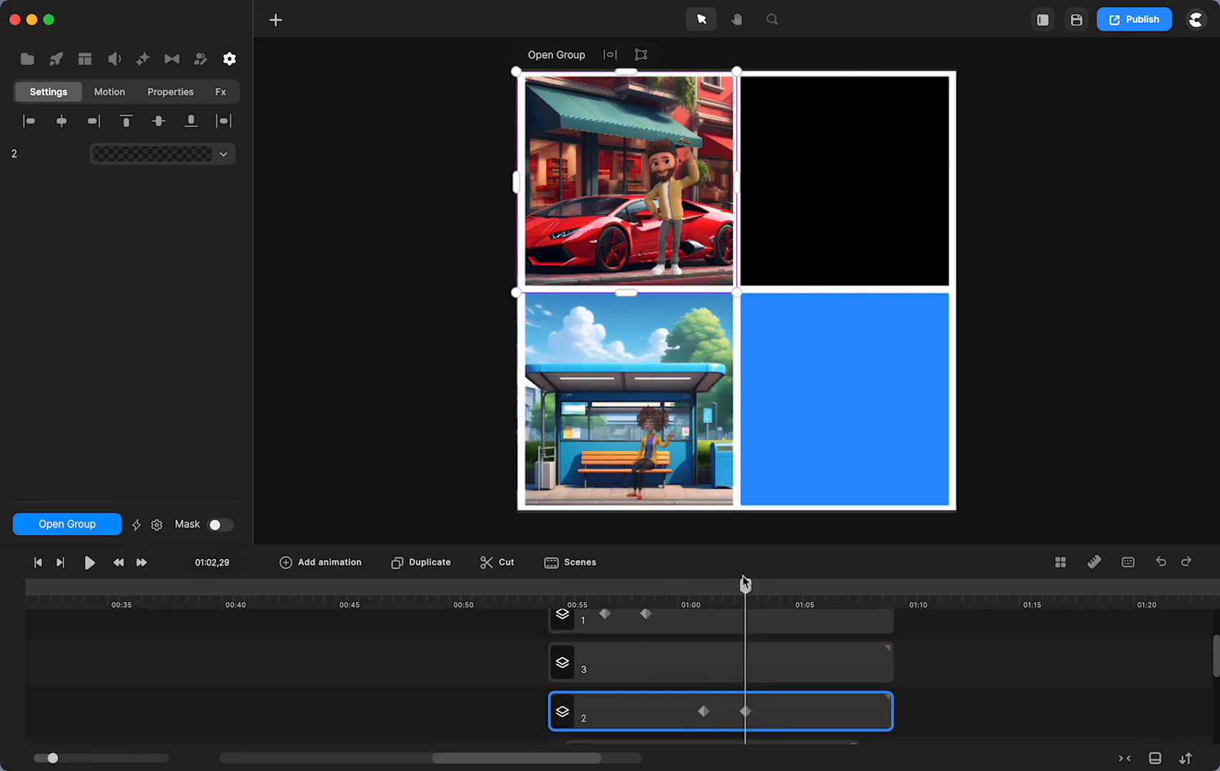
pyautogui.moveTo(729, 589)
pyautogui.mouseDown()
pyautogui.moveTo(678, 593)
pyautogui.moveTo(760, 594)
pyautogui.moveTo(696, 608)
pyautogui.moveTo(760, 608)
pyautogui.moveTo(746, 606)
pyautogui.mouseUp()
# Rename the TEXT group on the timeline to TEXT 1
pyautogui.scroll(-3, 678, 660)
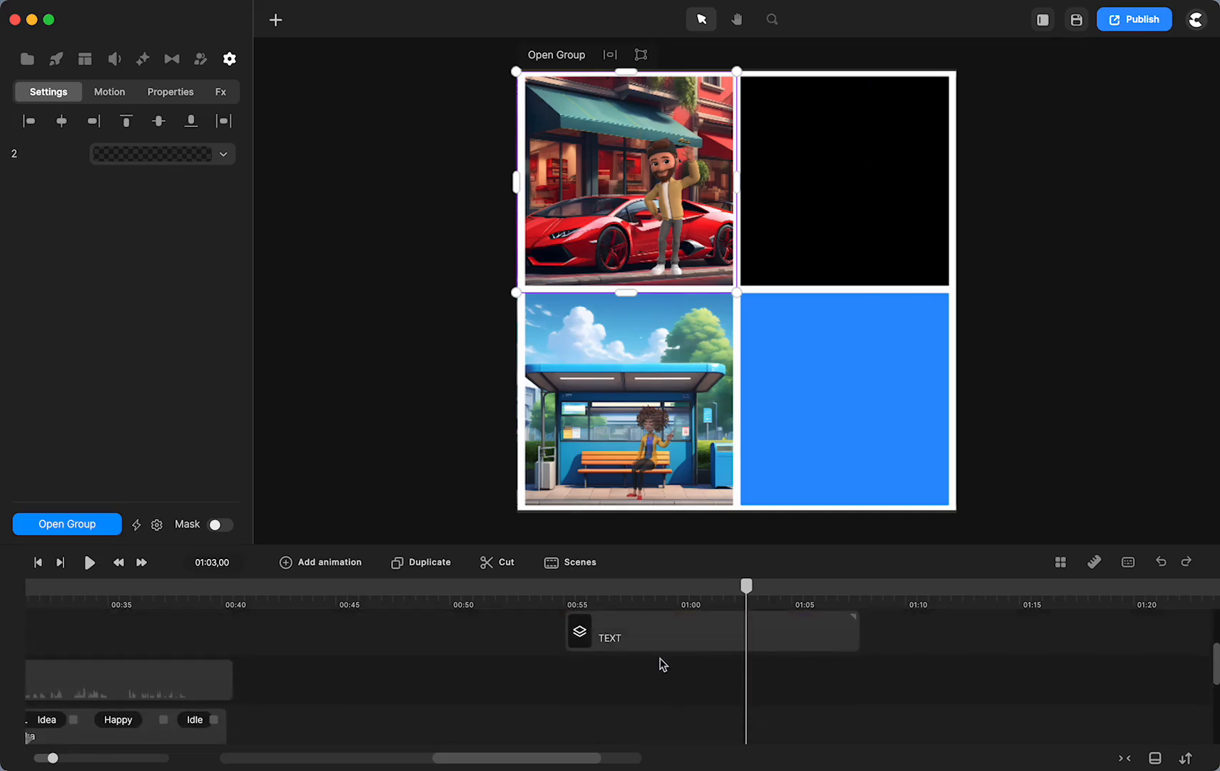
pyautogui.click(607, 635)
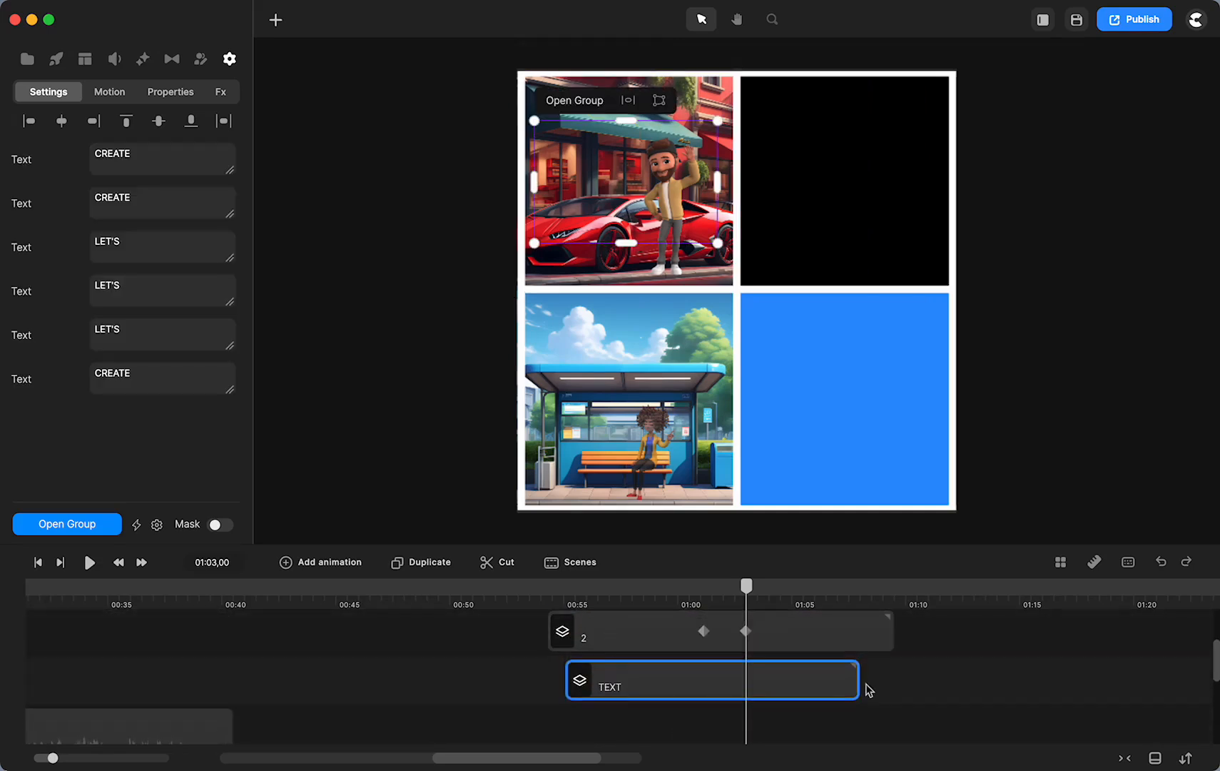
pyautogui.rightClick(665, 672)
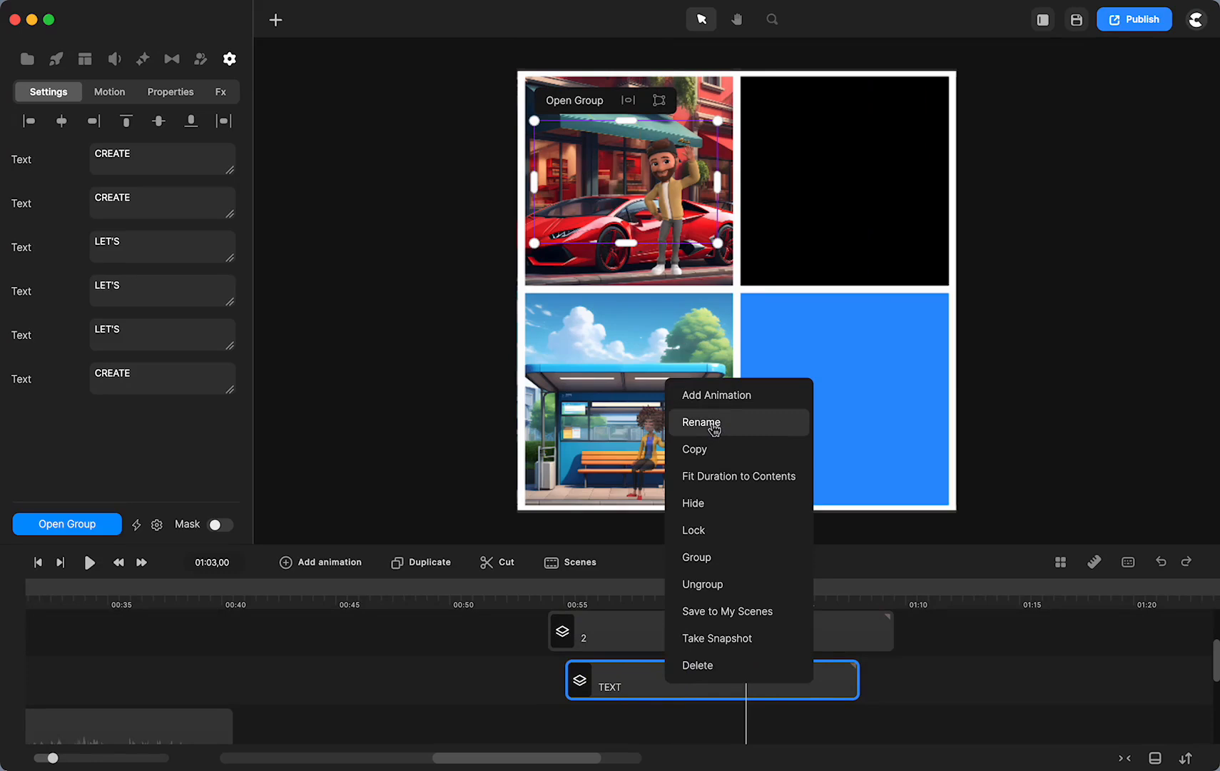
pyautogui.click(713, 426)
pyautogui.click(636, 671)
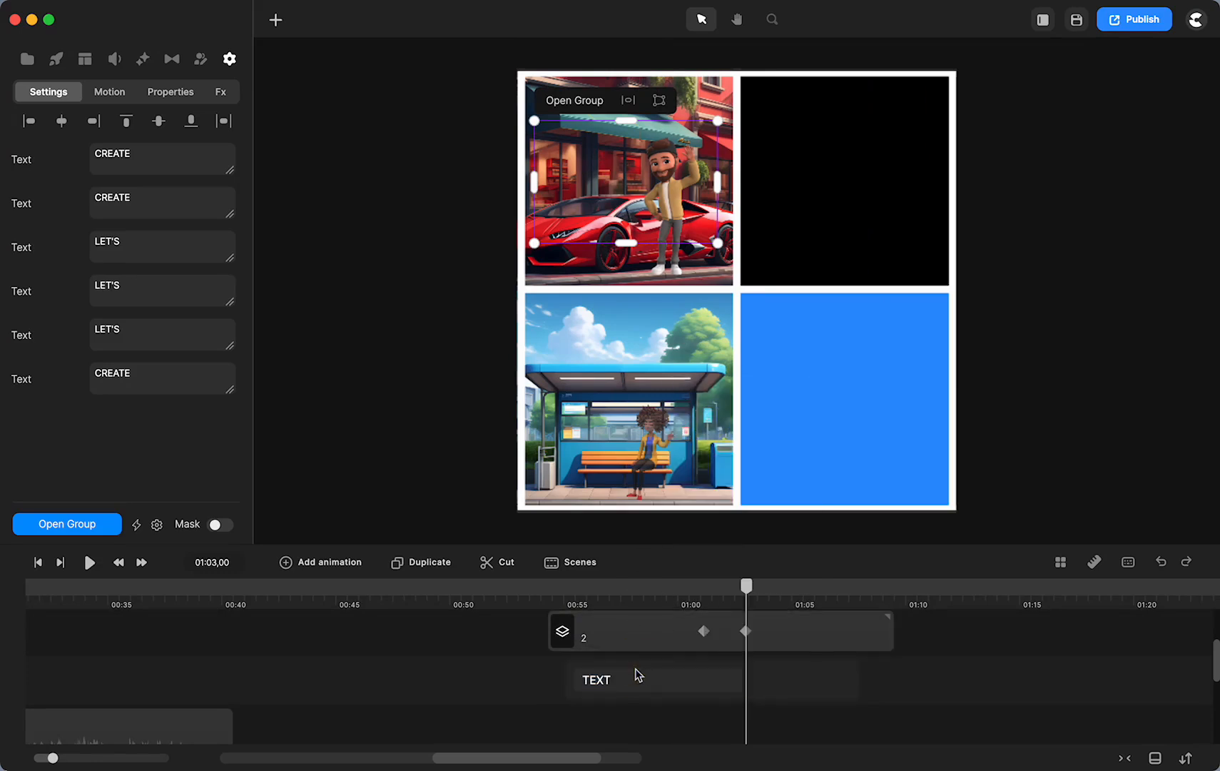
pyautogui.click(612, 681)
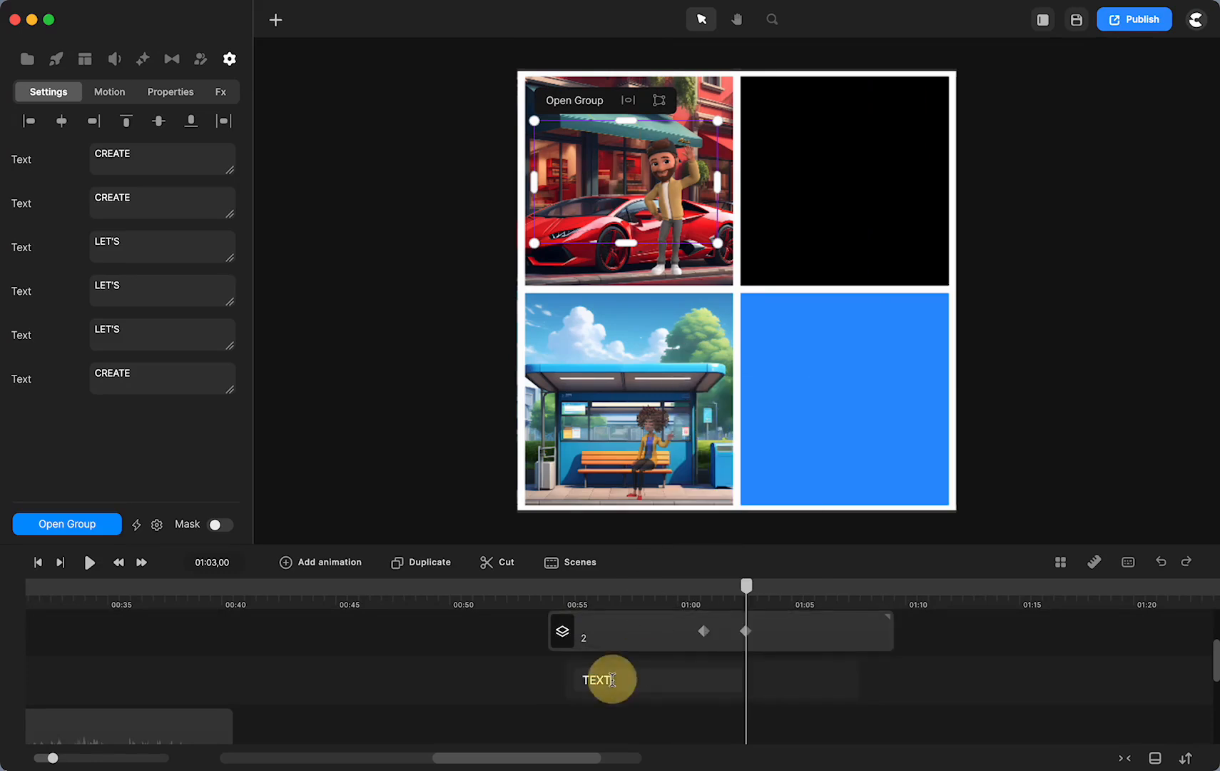
pyautogui.click(468, 696)
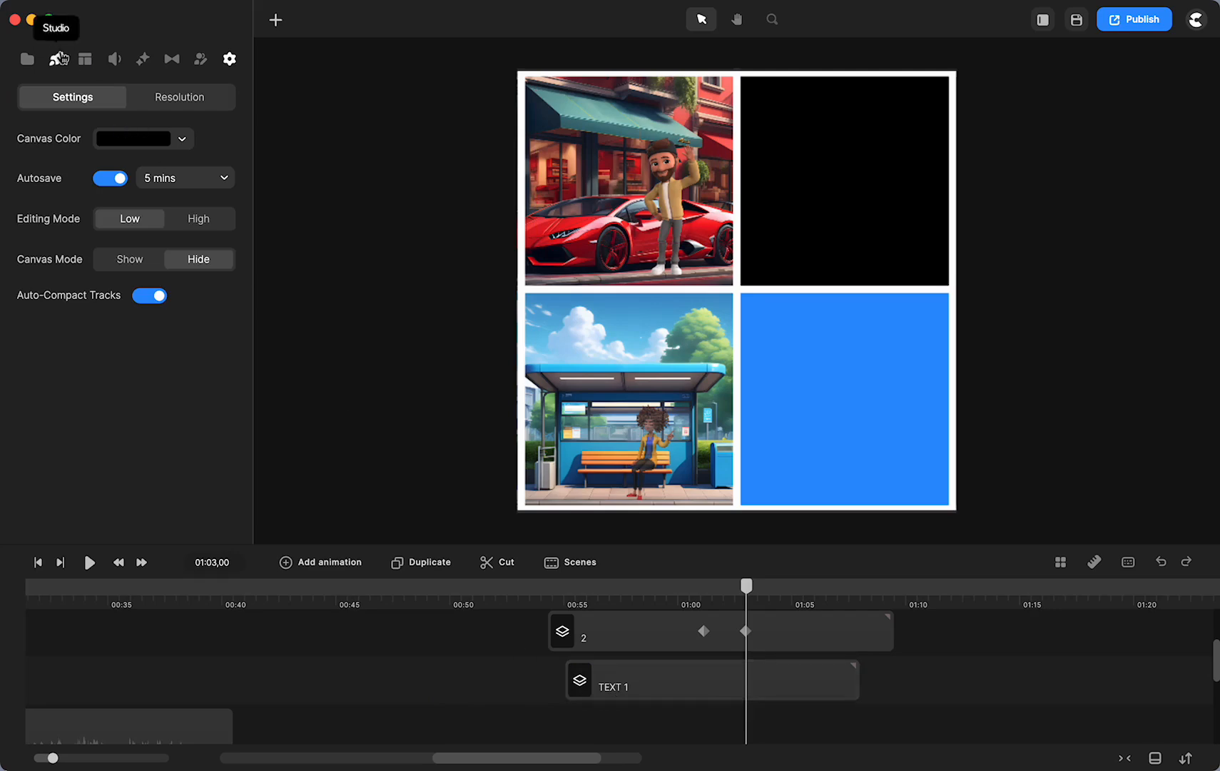
# Add the animated Black Friday title with plain white text from the Animated Titles library on a track below TEXT 1
pyautogui.click(61, 57)
pyautogui.click(27, 91)
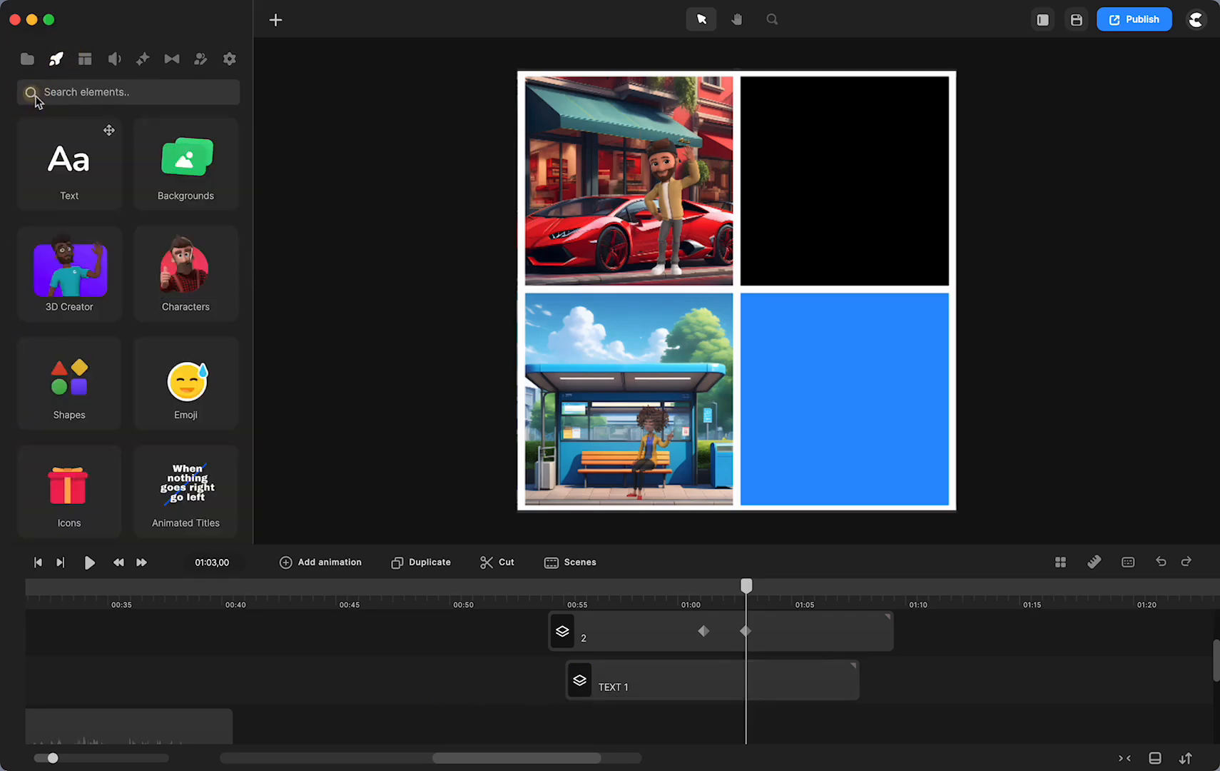
pyautogui.click(181, 485)
pyautogui.scroll(-20, 183, 421)
pyautogui.scroll(-10, 200, 327)
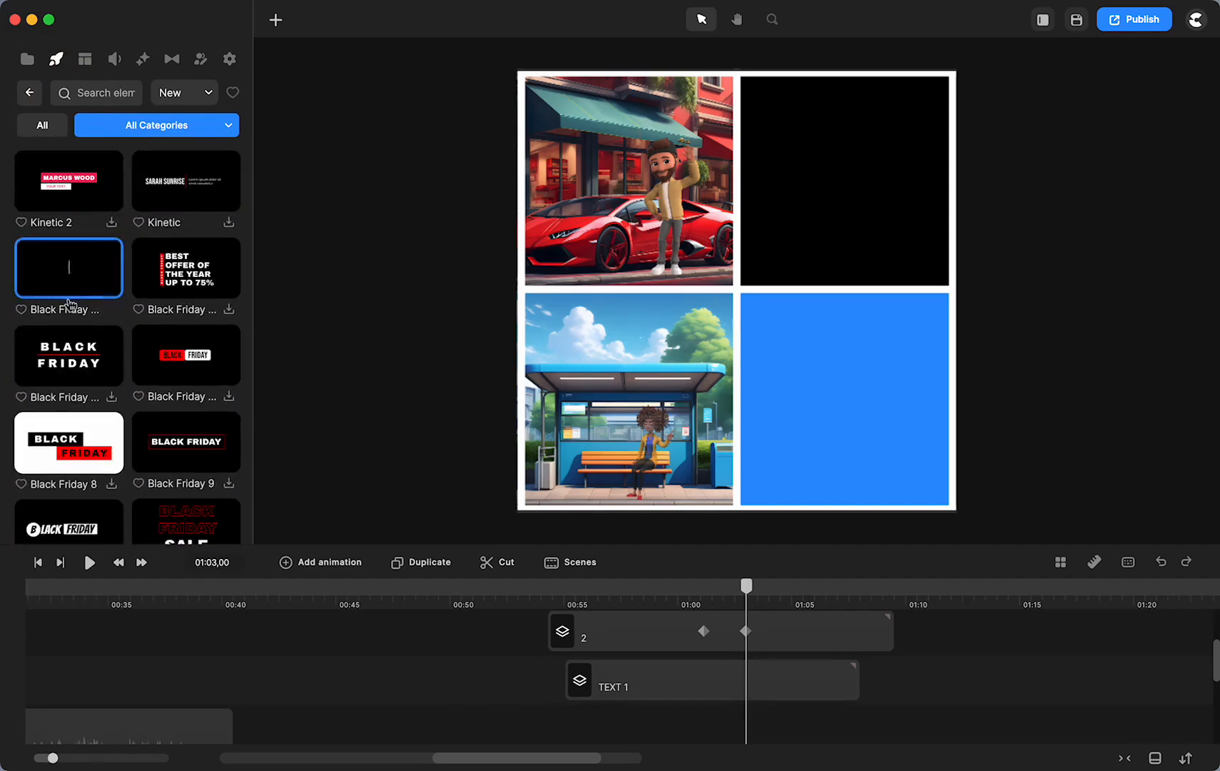
pyautogui.moveTo(75, 277); pyautogui.dragTo(616, 718)
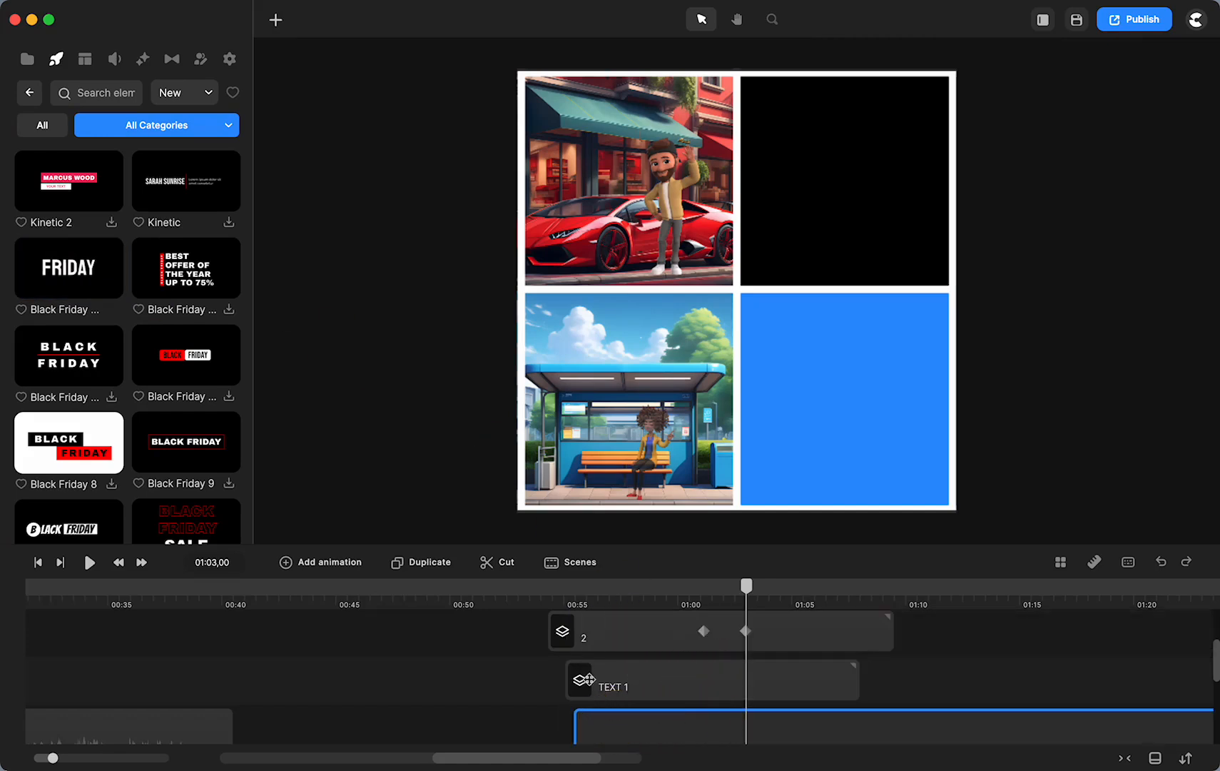
pyautogui.moveTo(585, 671); pyautogui.dragTo(650, 730)
# Shift the new TEXT title clip along the timeline to start at group 2's first position keyframe, about 01:01
pyautogui.moveTo(630, 674); pyautogui.dragTo(756, 673)
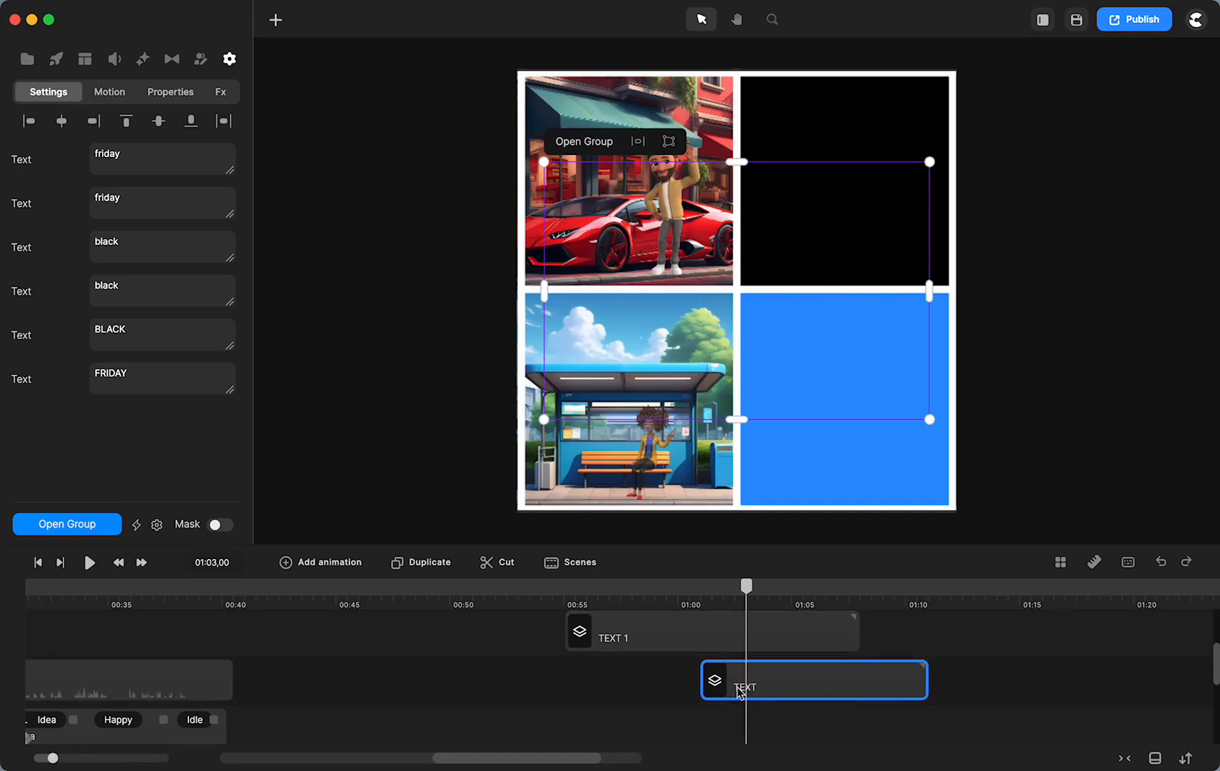
pyautogui.scroll(4, 739, 686)
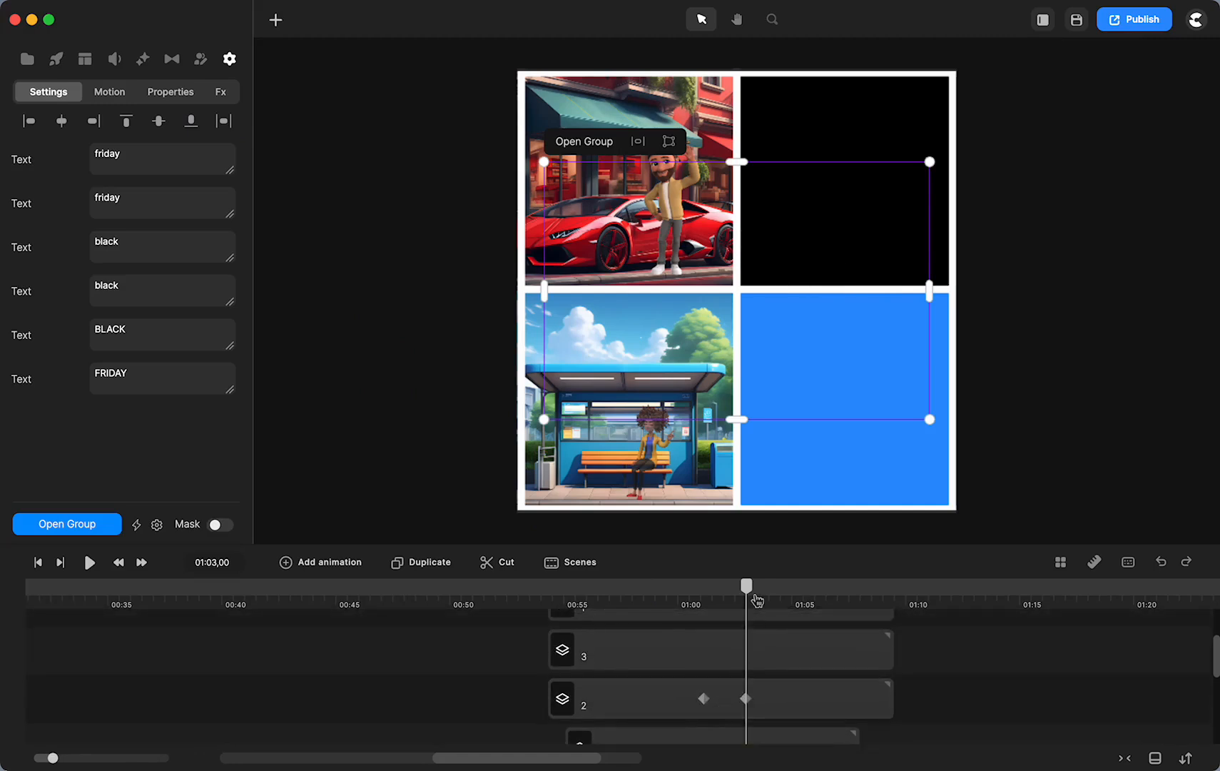
pyautogui.moveTo(746, 597); pyautogui.dragTo(706, 596)
pyautogui.scroll(-3, 754, 727)
pyautogui.moveTo(729, 693); pyautogui.dragTo(731, 696)
# Scale down the new title at 01:04,16 and center it in the black upper-right cell
pyautogui.moveTo(709, 587); pyautogui.dragTo(782, 589)
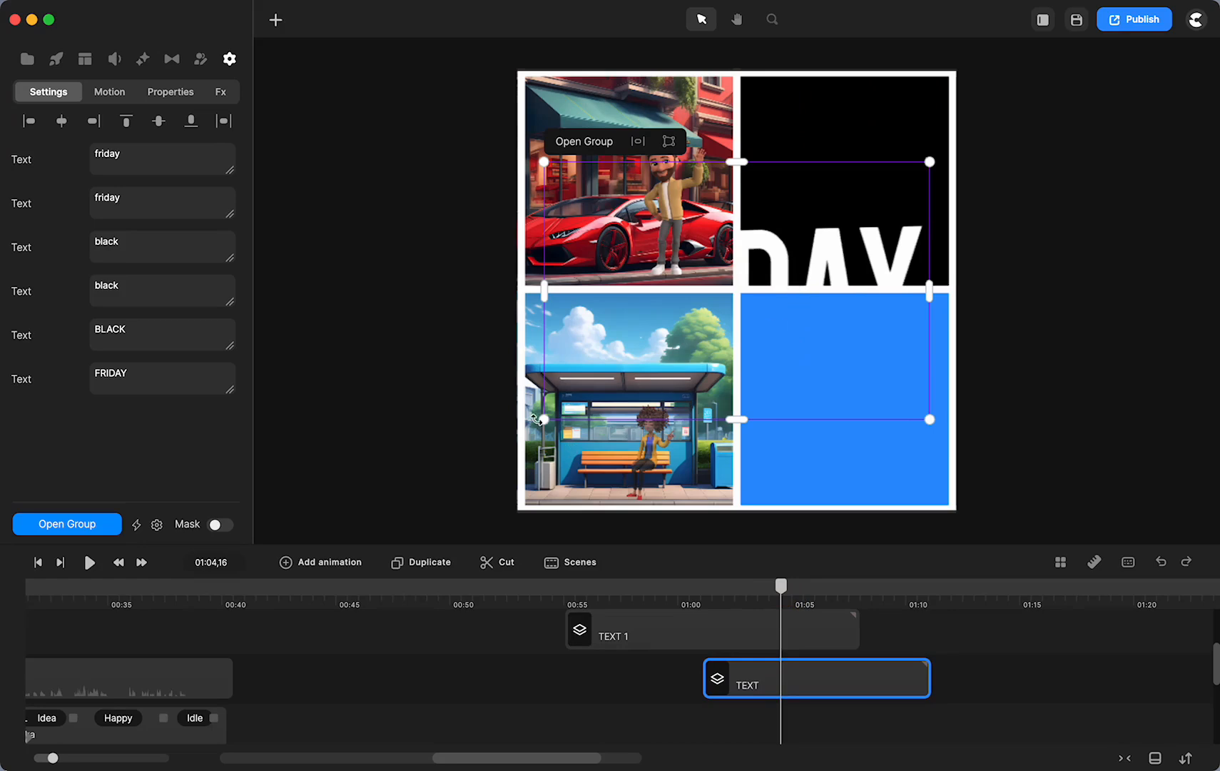
pyautogui.moveTo(544, 423); pyautogui.dragTo(722, 276)
pyautogui.click(825, 247)
pyautogui.moveTo(824, 248); pyautogui.dragTo(840, 218)
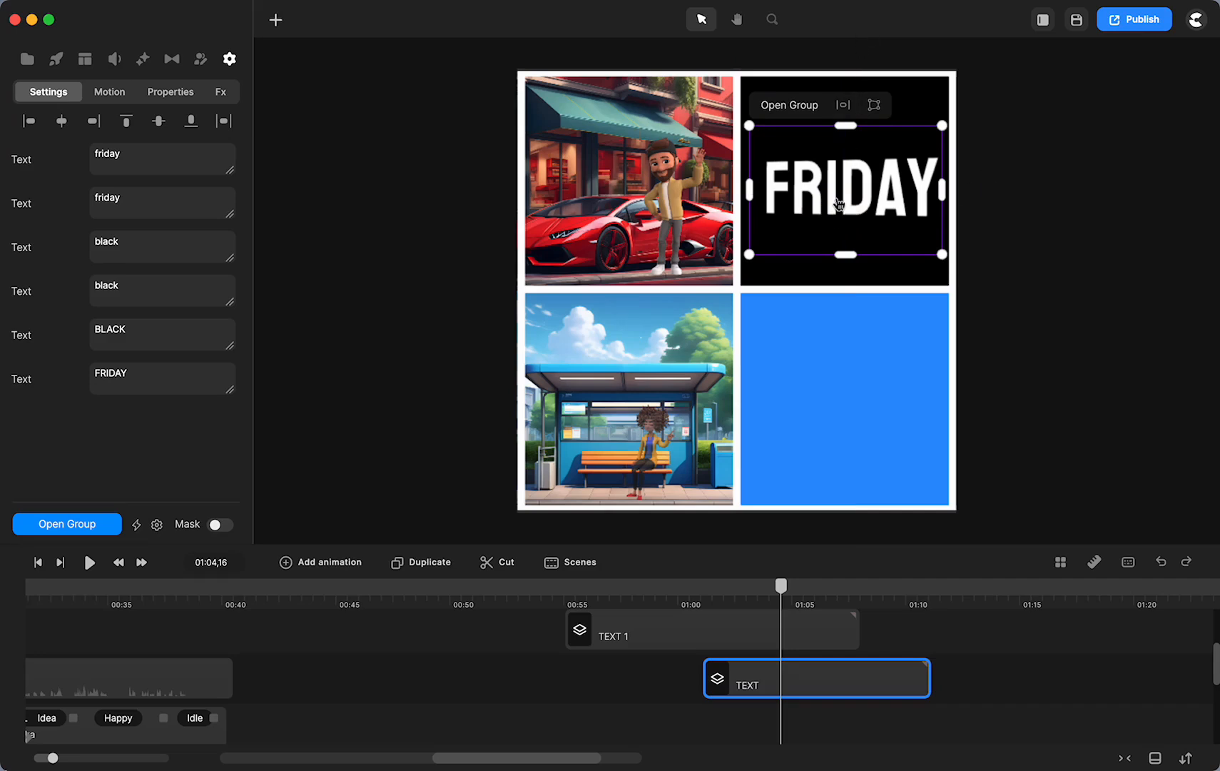
pyautogui.moveTo(843, 204); pyautogui.dragTo(843, 188)
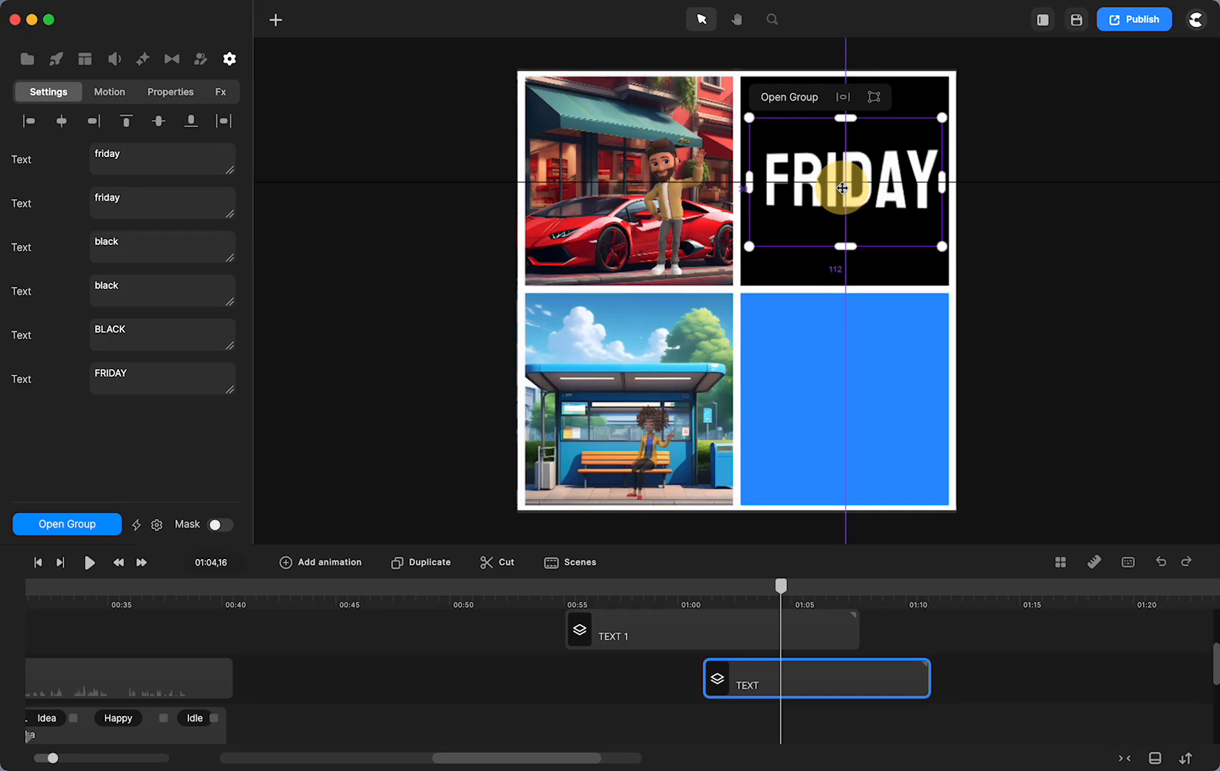
pyautogui.moveTo(843, 189); pyautogui.dragTo(843, 188)
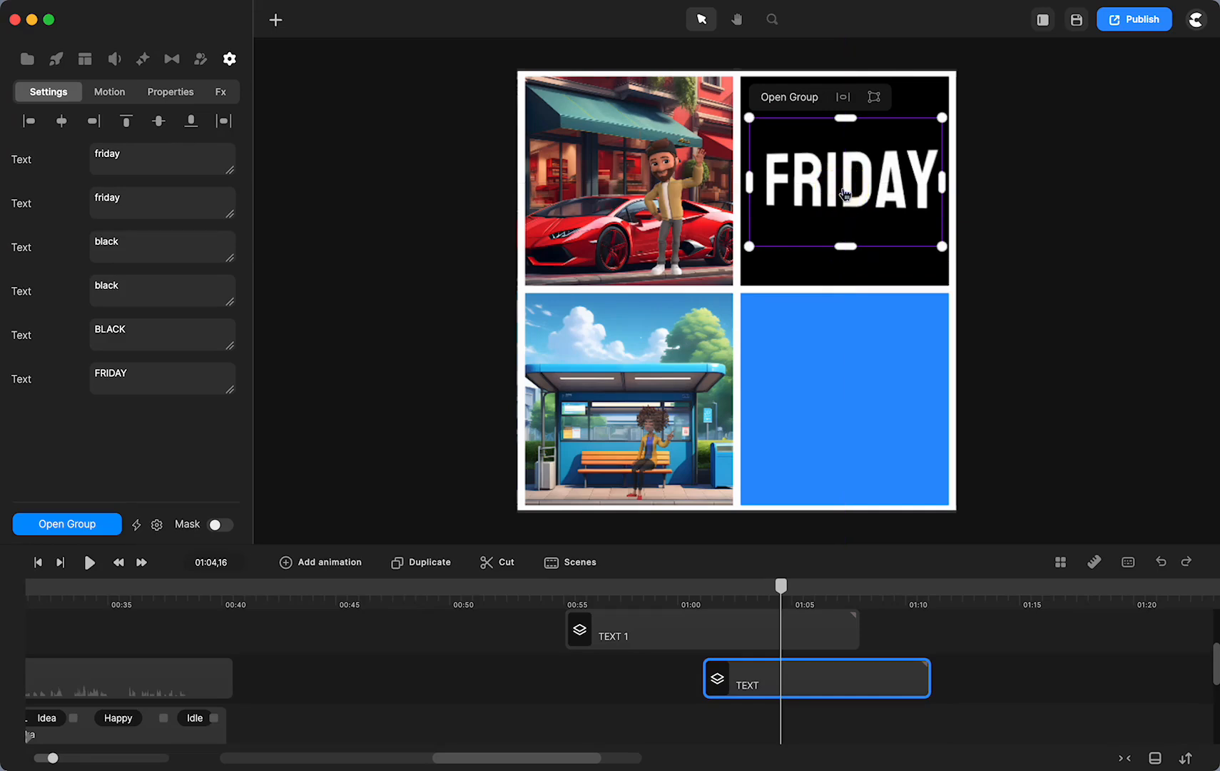
# Replace both lowercase "black" texts in the new TEXT title with "let's"
pyautogui.moveTo(781, 598)
pyautogui.mouseDown()
pyautogui.moveTo(730, 606)
pyautogui.moveTo(798, 607)
pyautogui.moveTo(783, 612)
pyautogui.mouseUp()
pyautogui.click(783, 618)
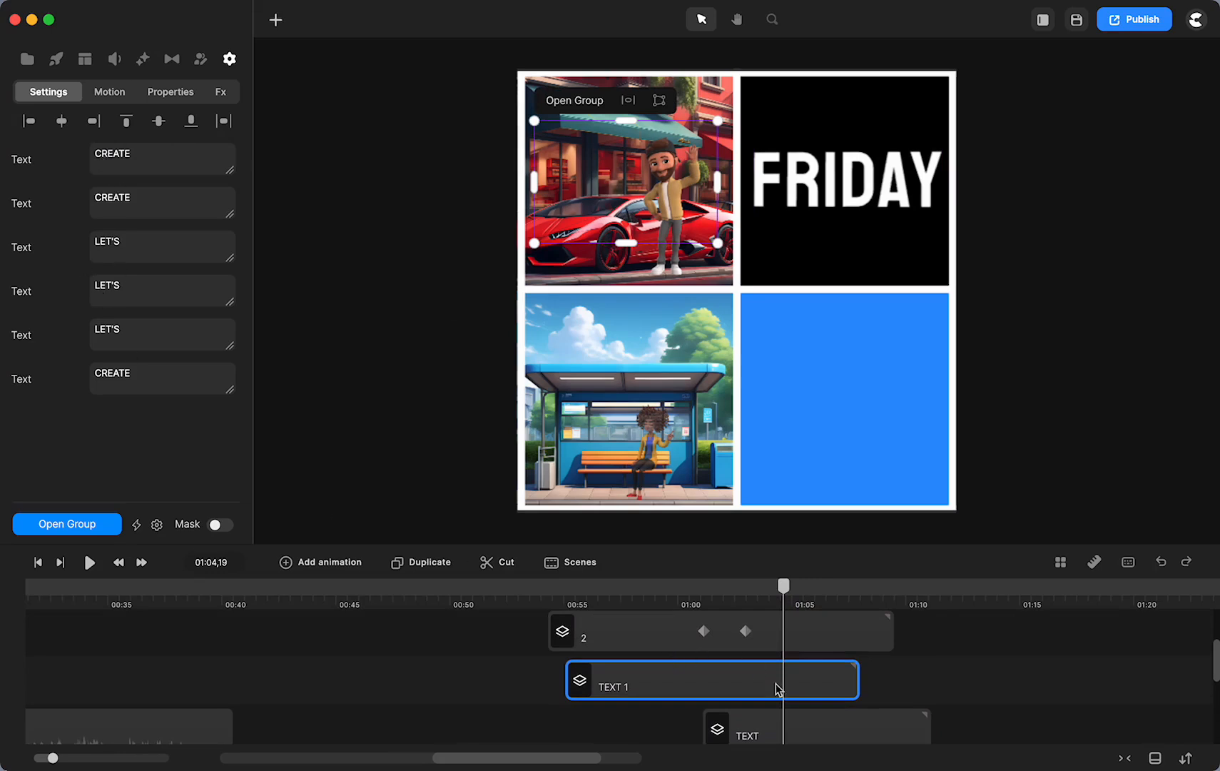
pyautogui.click(818, 723)
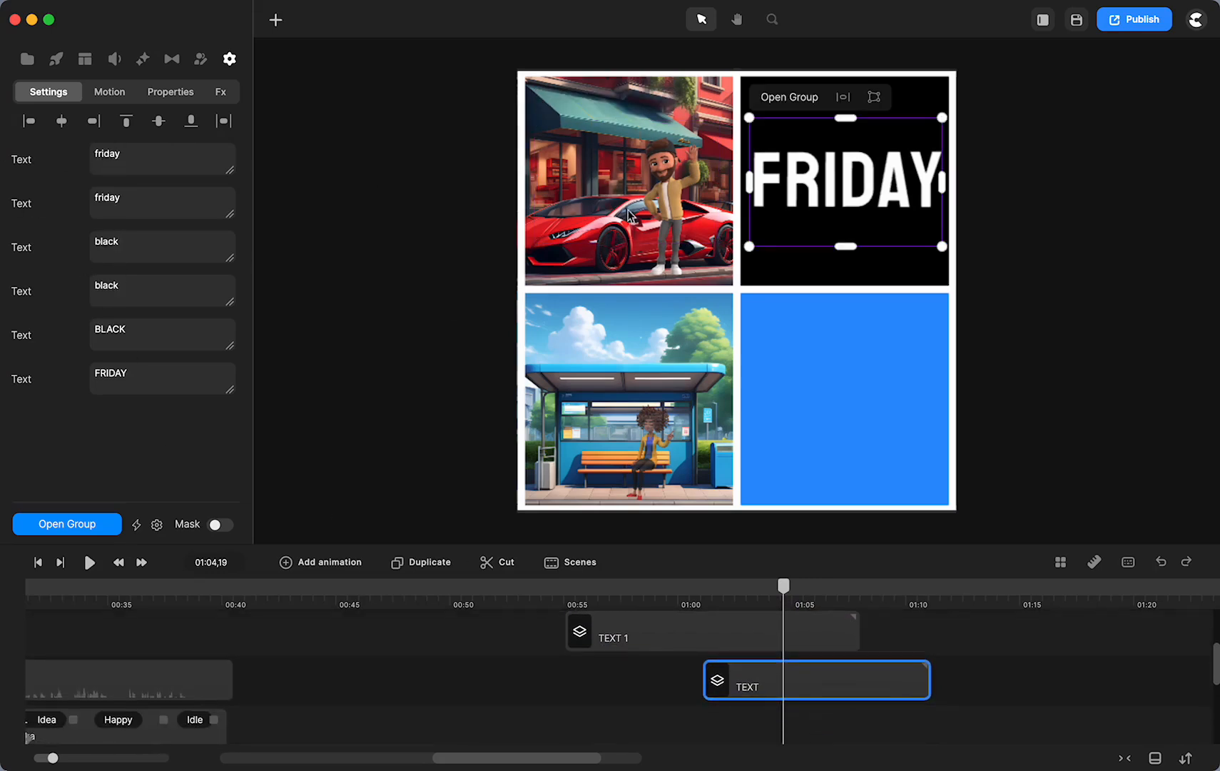
pyautogui.moveTo(785, 598); pyautogui.dragTo(742, 592)
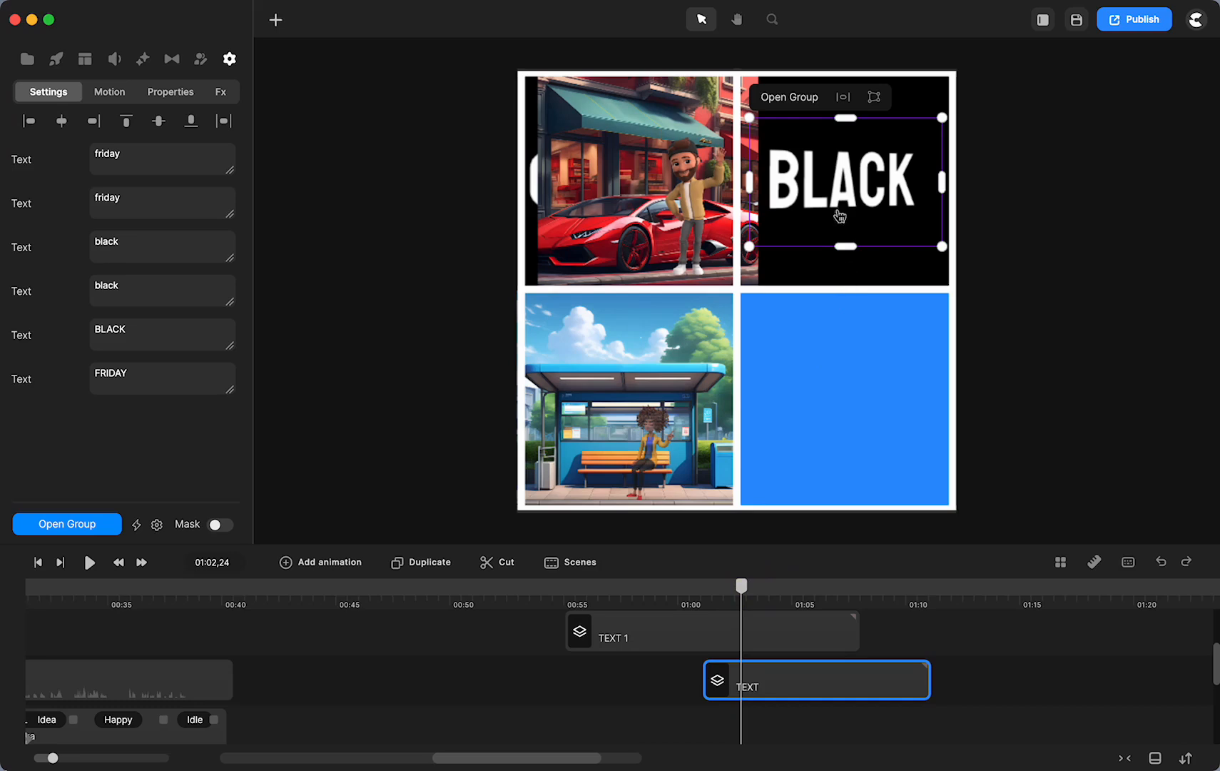
pyautogui.doubleClick(105, 245)
pyautogui.write("let's")
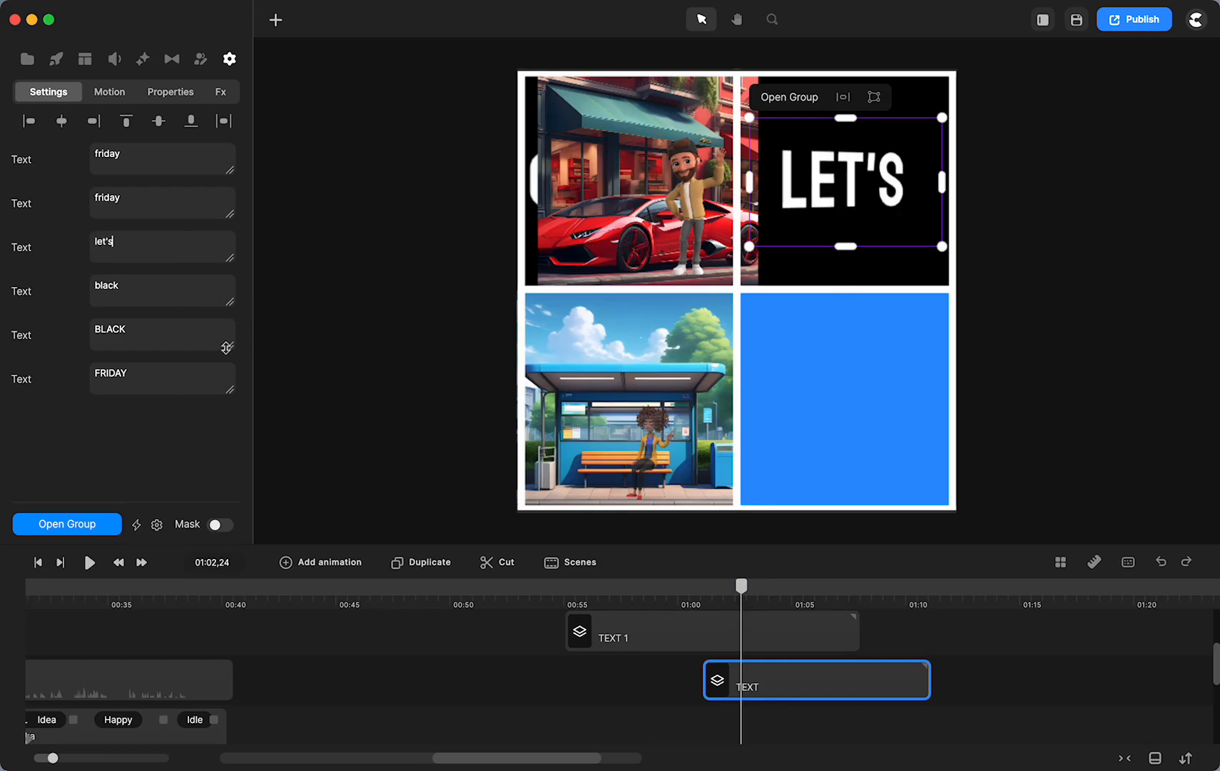
pyautogui.doubleClick(107, 288)
pyautogui.write("let's")
# Replace the uppercase "BLACK" text with "let's" and scrub to 01:04,20 to show the title's second word
pyautogui.click(580, 697)
pyautogui.click(799, 678)
pyautogui.doubleClick(109, 334)
pyautogui.write('let')
pyautogui.moveTo(741, 585); pyautogui.dragTo(785, 592)
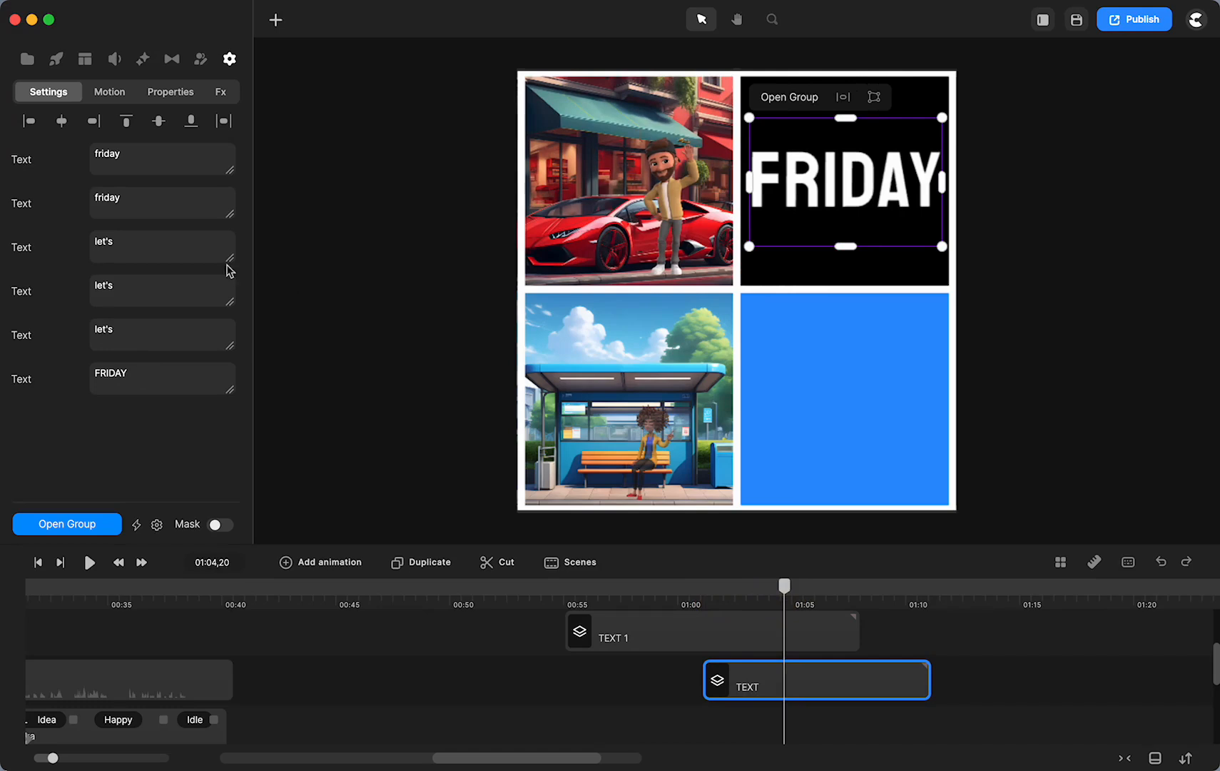
# Replace both lowercase "friday" texts and the uppercase "FRIDAY" text in the TEXT title with "create"
pyautogui.doubleClick(106, 157)
pyautogui.write('create')
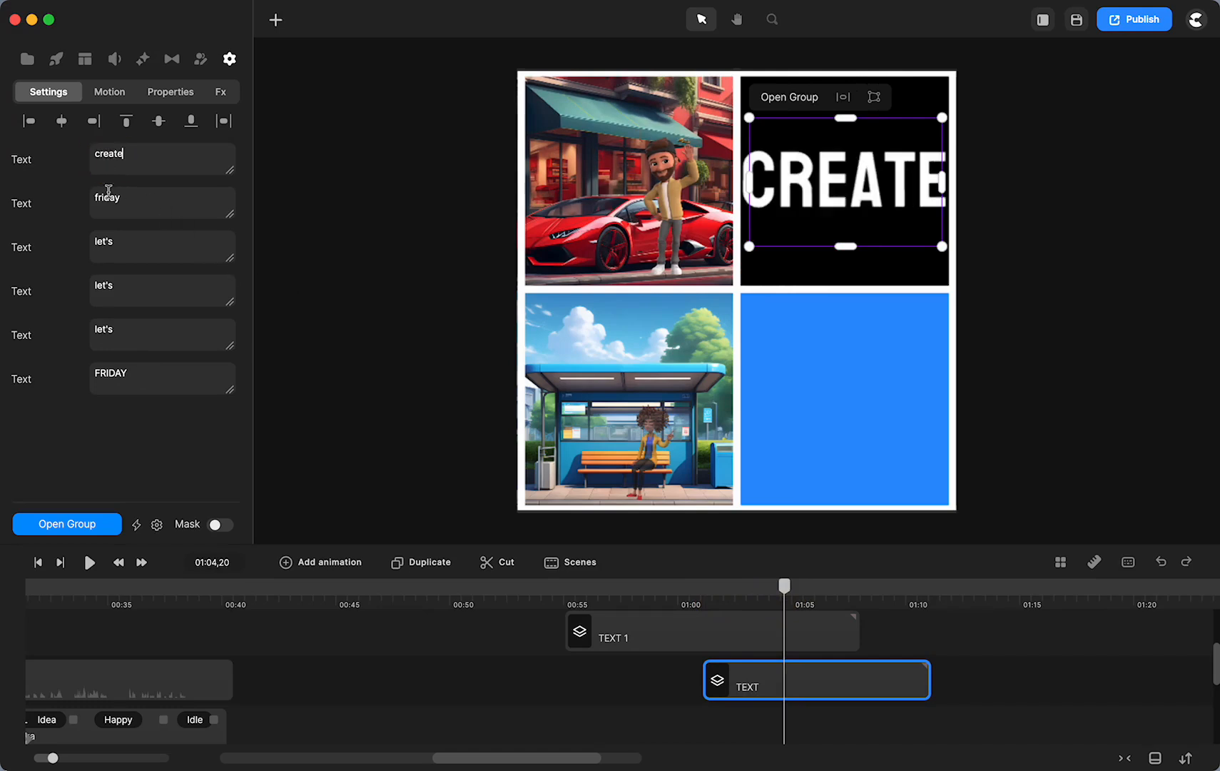
pyautogui.doubleClick(107, 198)
pyautogui.write('c')
pyautogui.doubleClick(113, 374)
pyautogui.write('d')
# Scale the TEXT title down slightly at 01:07,25 and re-center it in the black upper-right cell
pyautogui.moveTo(763, 590); pyautogui.dragTo(858, 611)
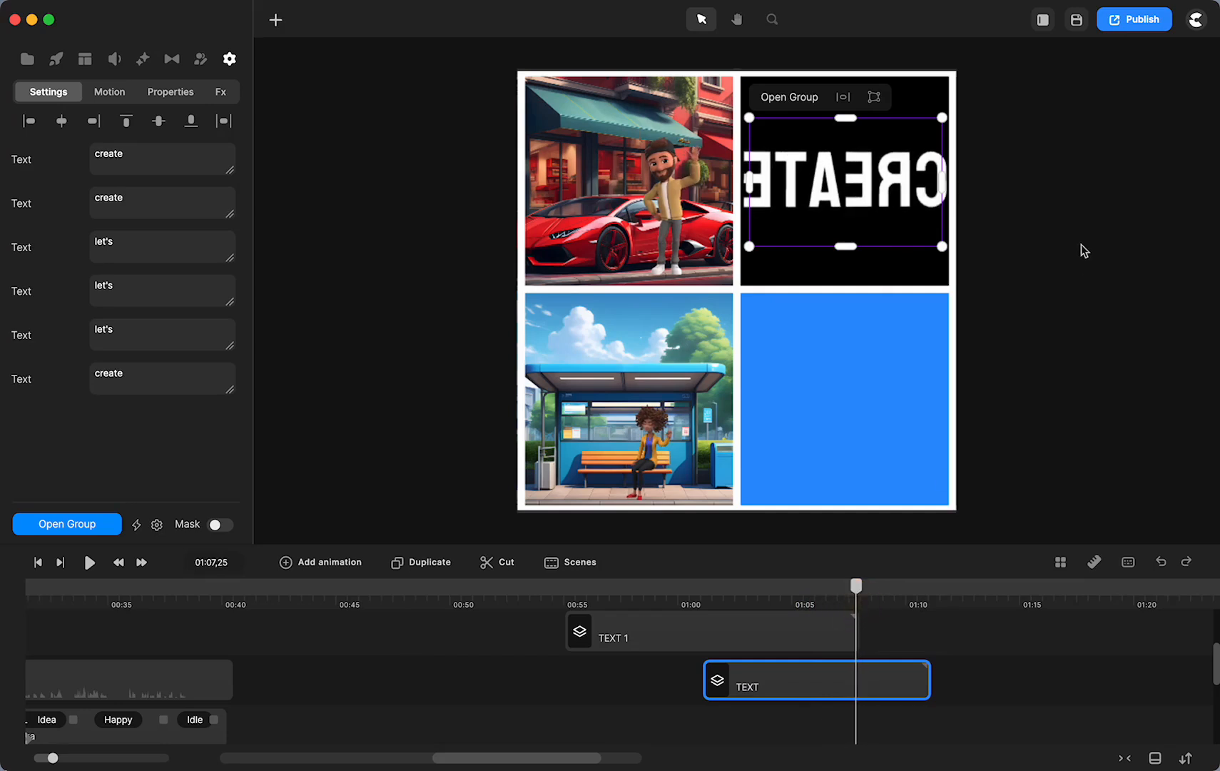
pyautogui.click(1054, 276)
pyautogui.click(864, 209)
pyautogui.moveTo(749, 248); pyautogui.dragTo(753, 247)
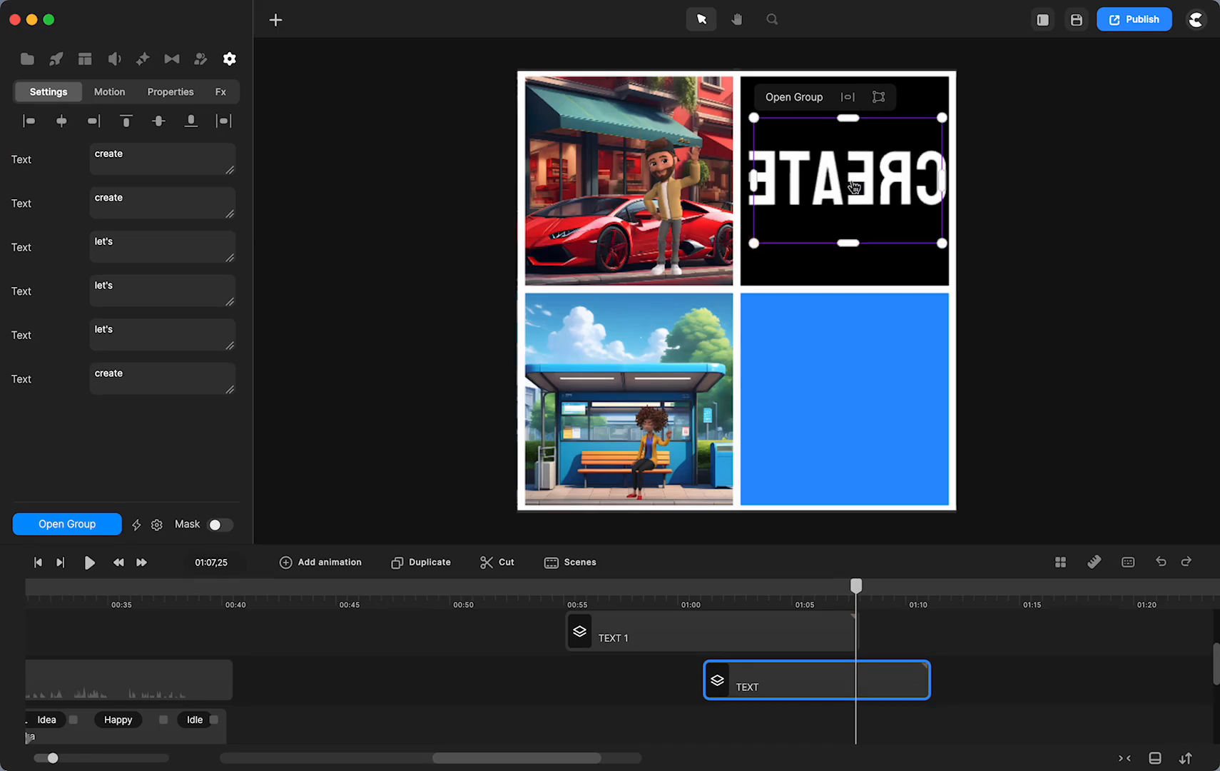
pyautogui.moveTo(843, 182); pyautogui.dragTo(841, 183)
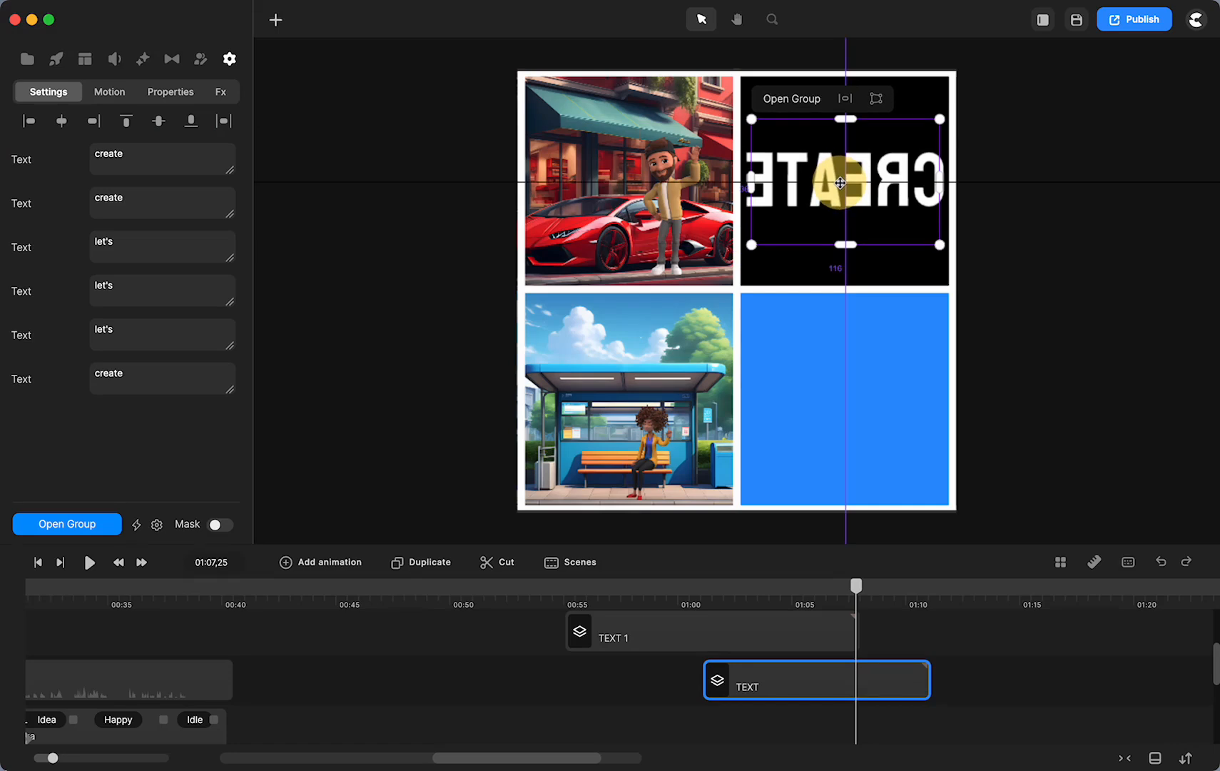
pyautogui.moveTo(841, 182); pyautogui.dragTo(841, 183)
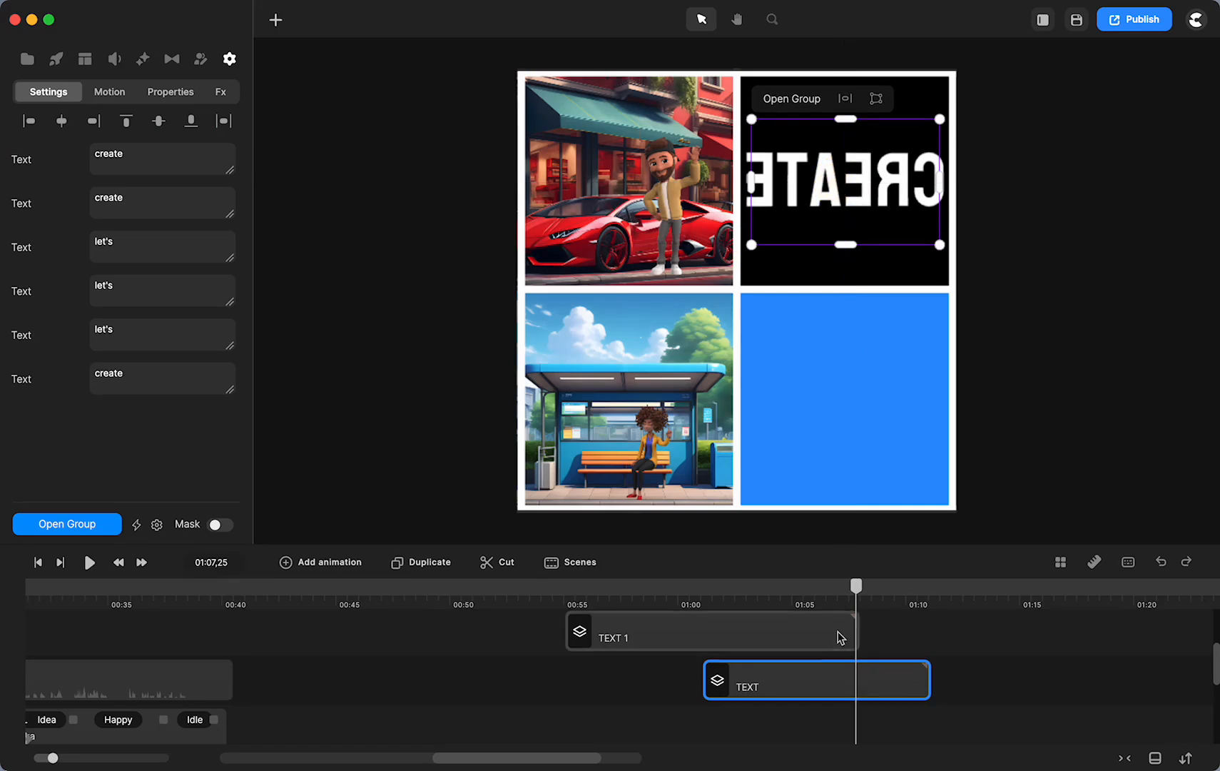
# Set the fill color of the title's first "create" text to red ce1818, previewing it at 01:04,15
pyautogui.moveTo(853, 591); pyautogui.dragTo(740, 670)
pyautogui.scroll(3, 740, 667)
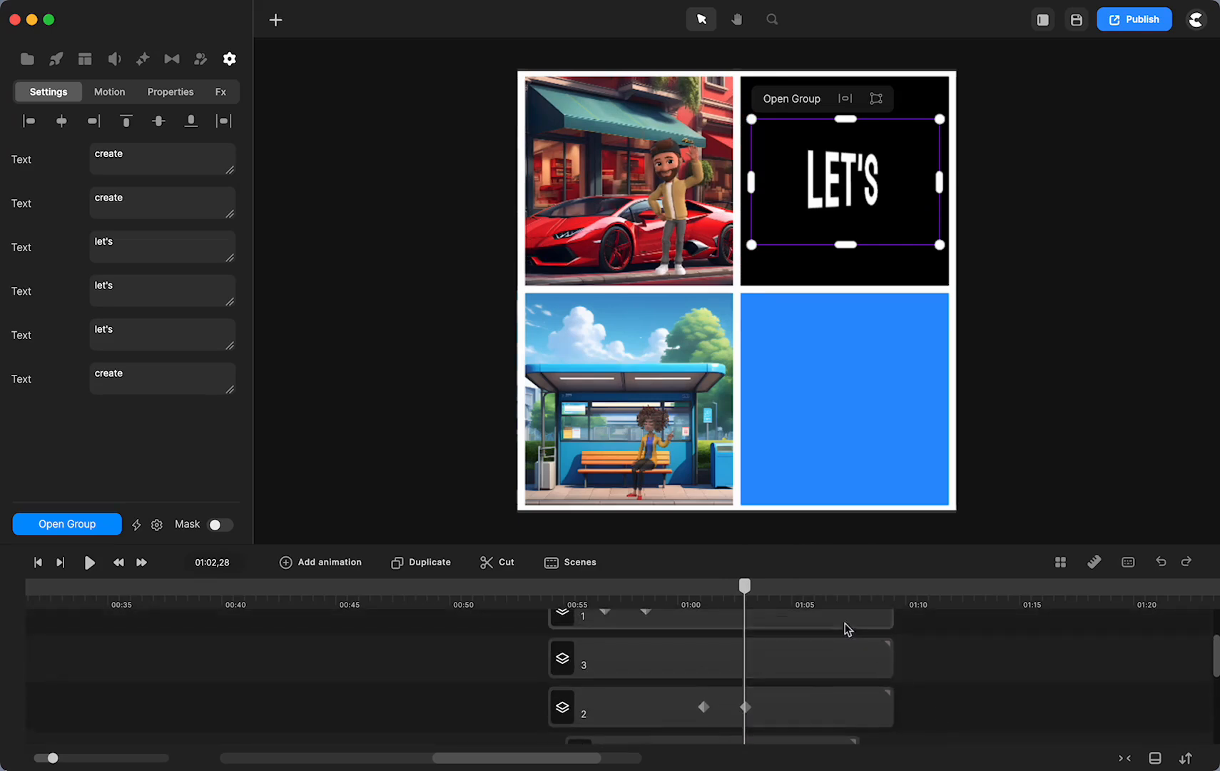
pyautogui.scroll(-2, 845, 657)
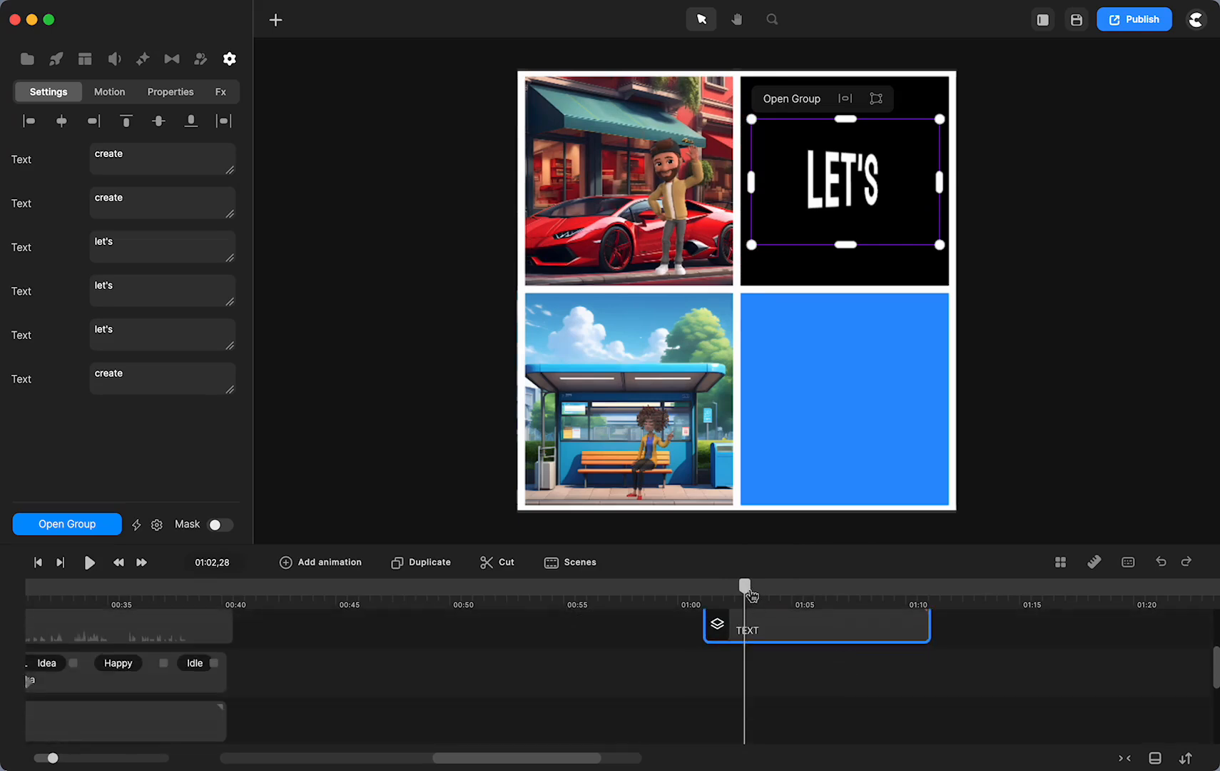
pyautogui.moveTo(745, 590); pyautogui.dragTo(783, 601)
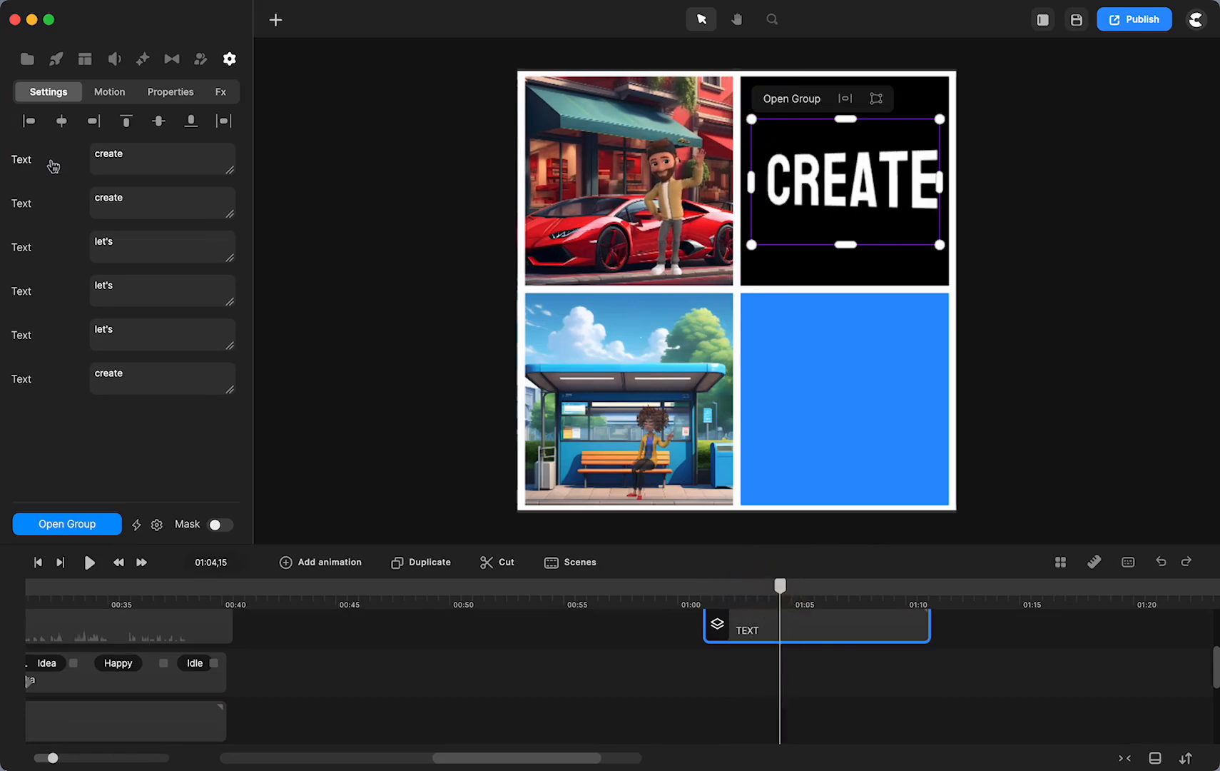
pyautogui.click(22, 160)
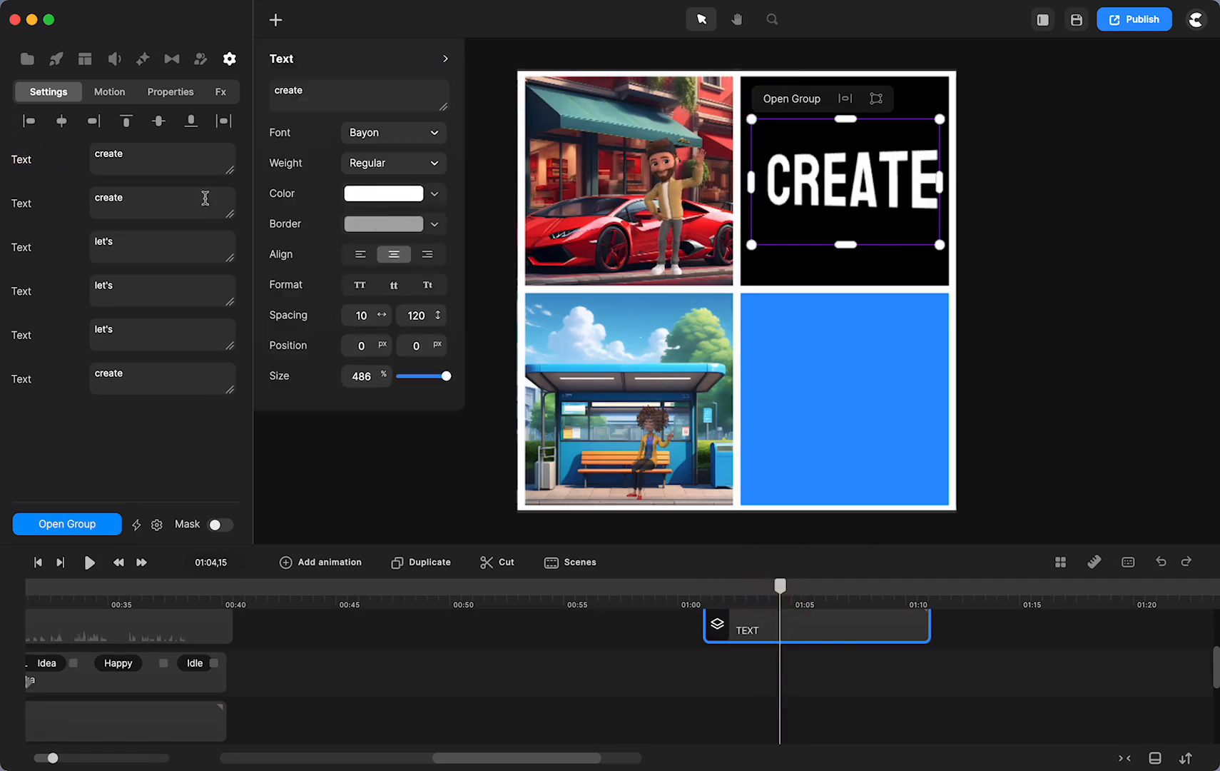
pyautogui.click(496, 702)
pyautogui.click(757, 638)
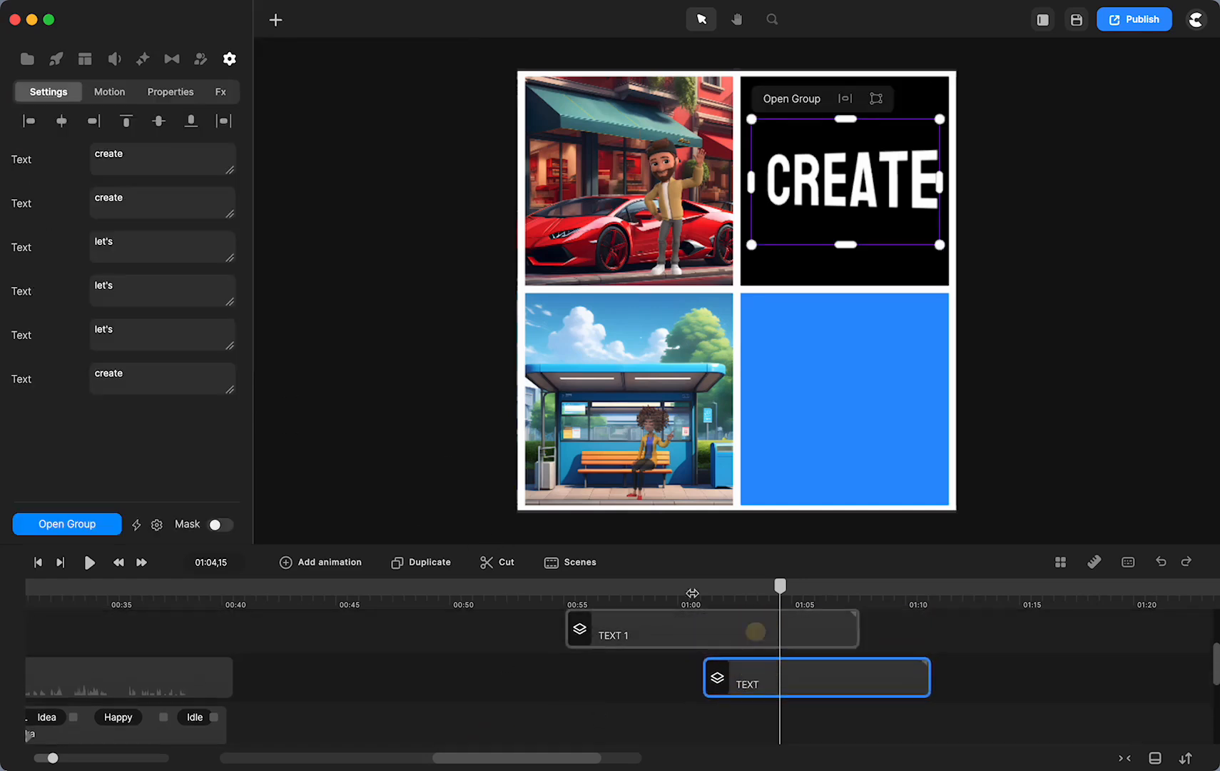
pyautogui.click(18, 164)
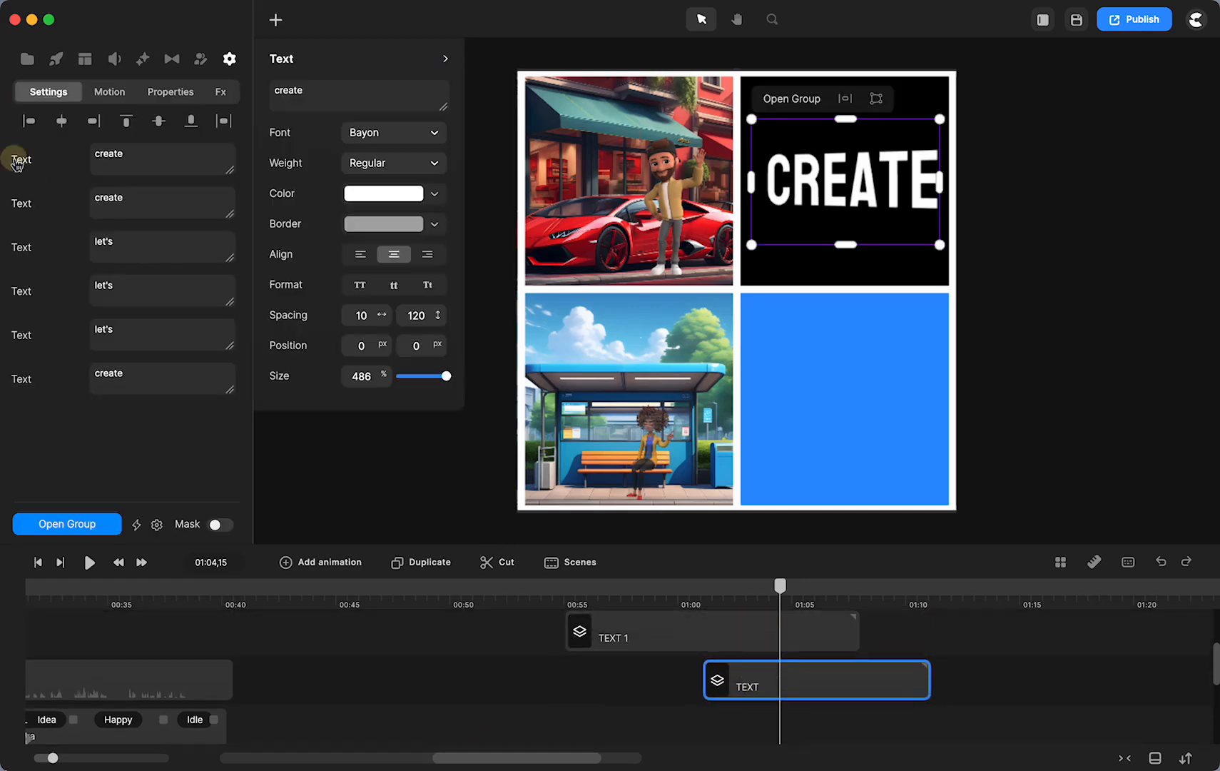
pyautogui.click(435, 195)
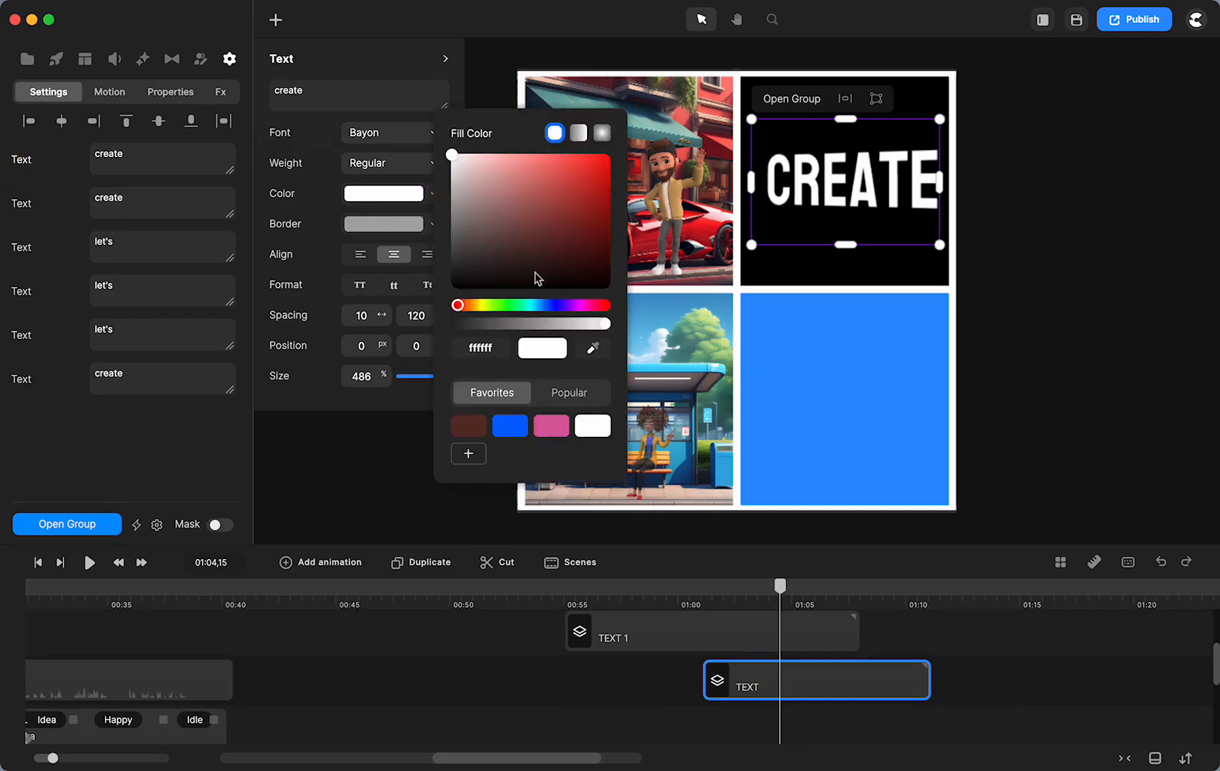
pyautogui.click(592, 180)
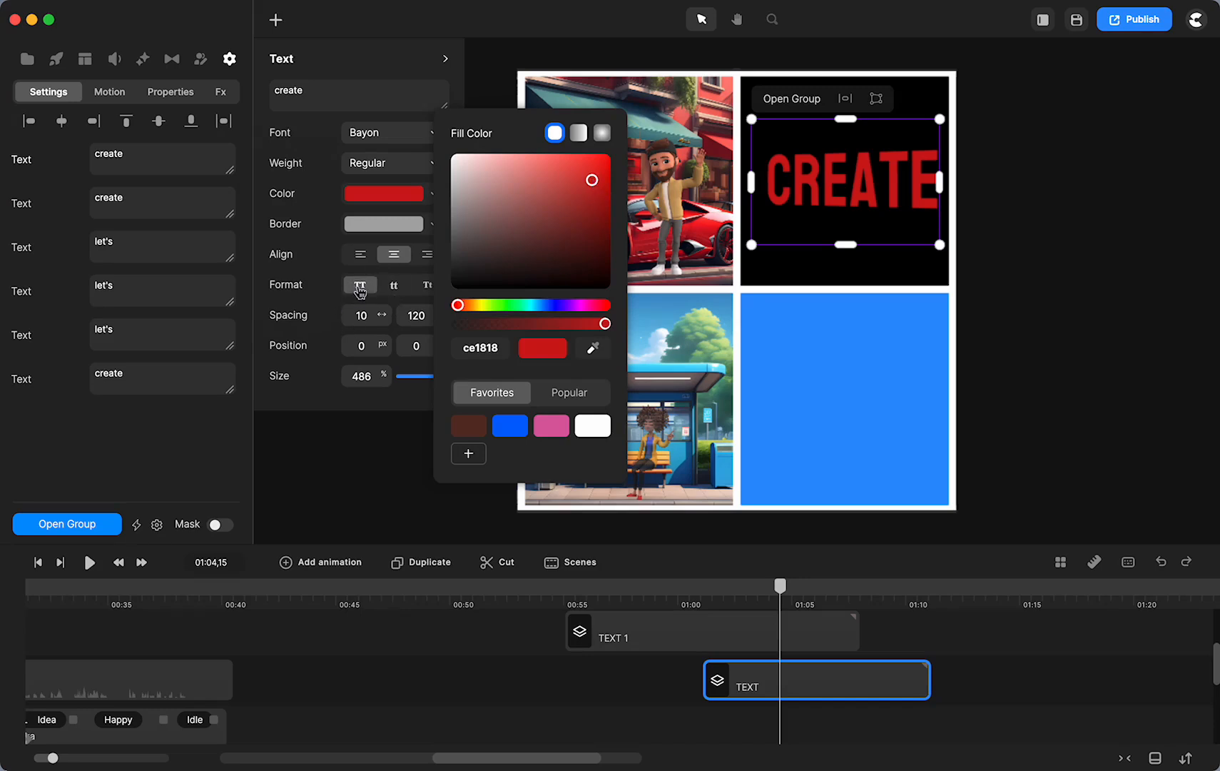
# Try the lowercase, title-case and uppercase formats on the title's first "create" text, and close its text settings
pyautogui.click(394, 285)
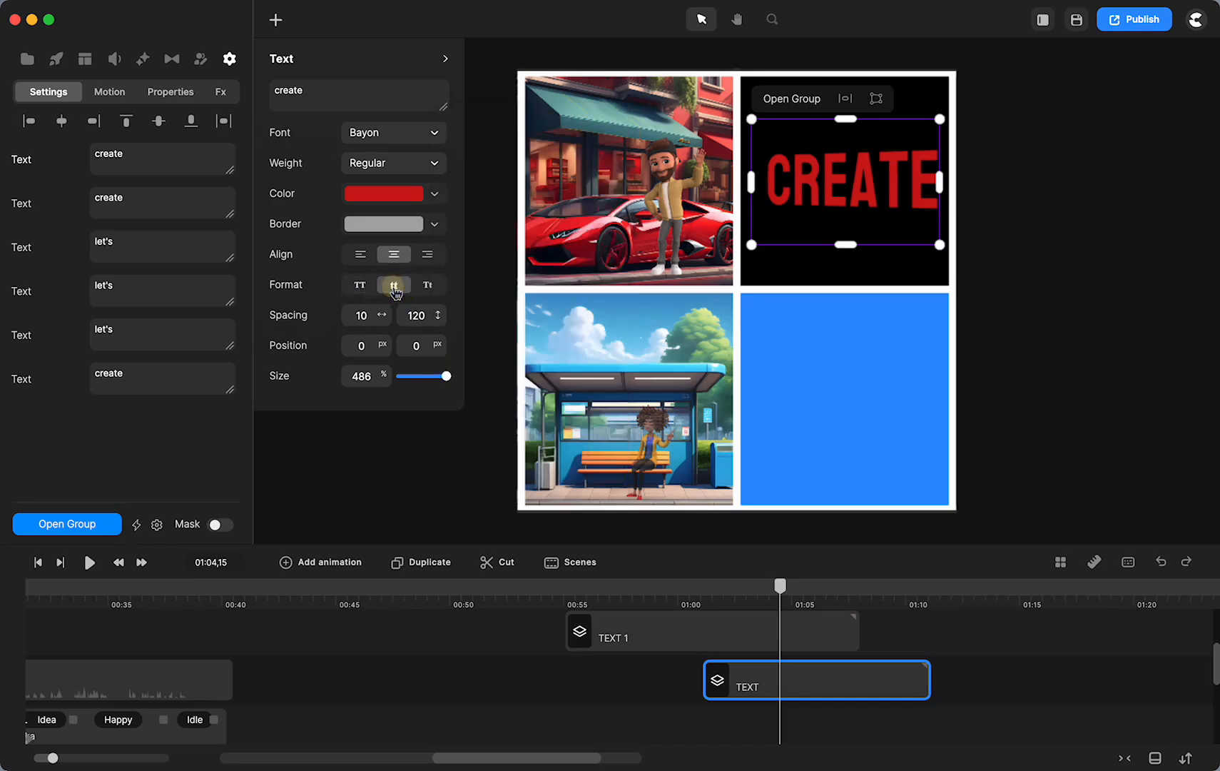
pyautogui.click(429, 287)
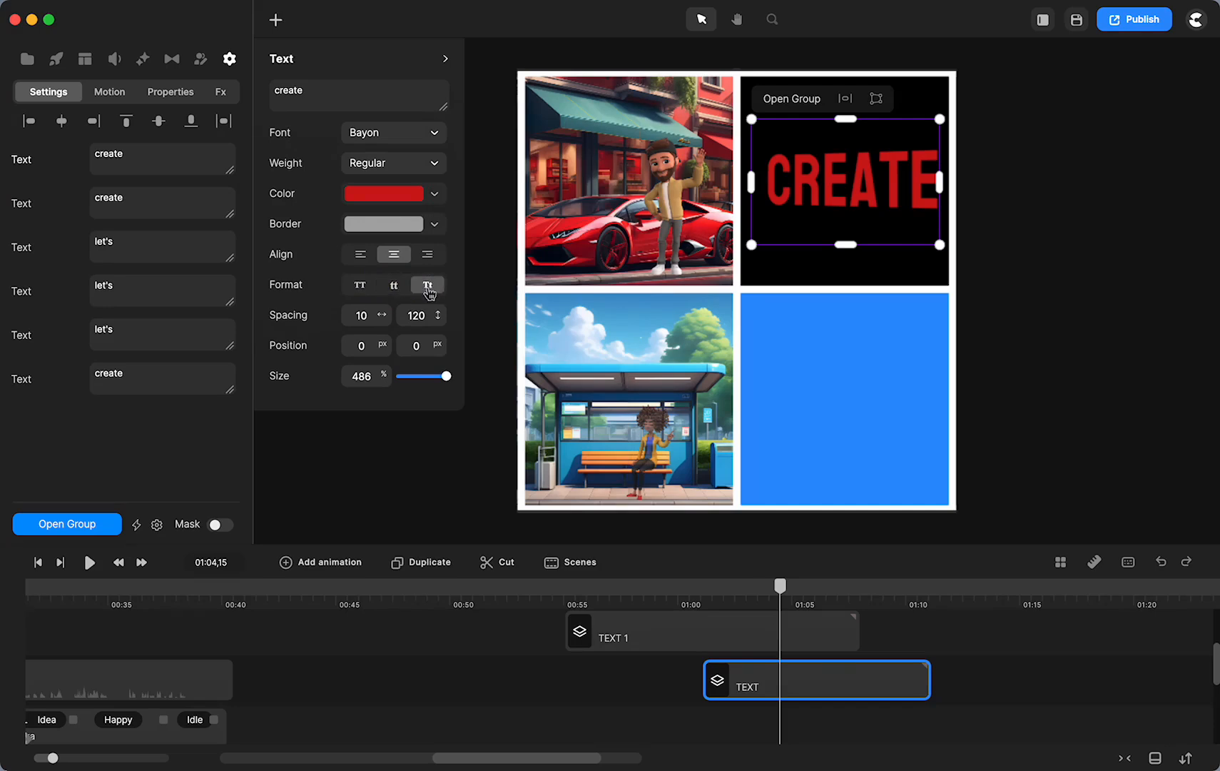
pyautogui.click(359, 286)
pyautogui.click(393, 290)
pyautogui.click(377, 287)
pyautogui.click(733, 681)
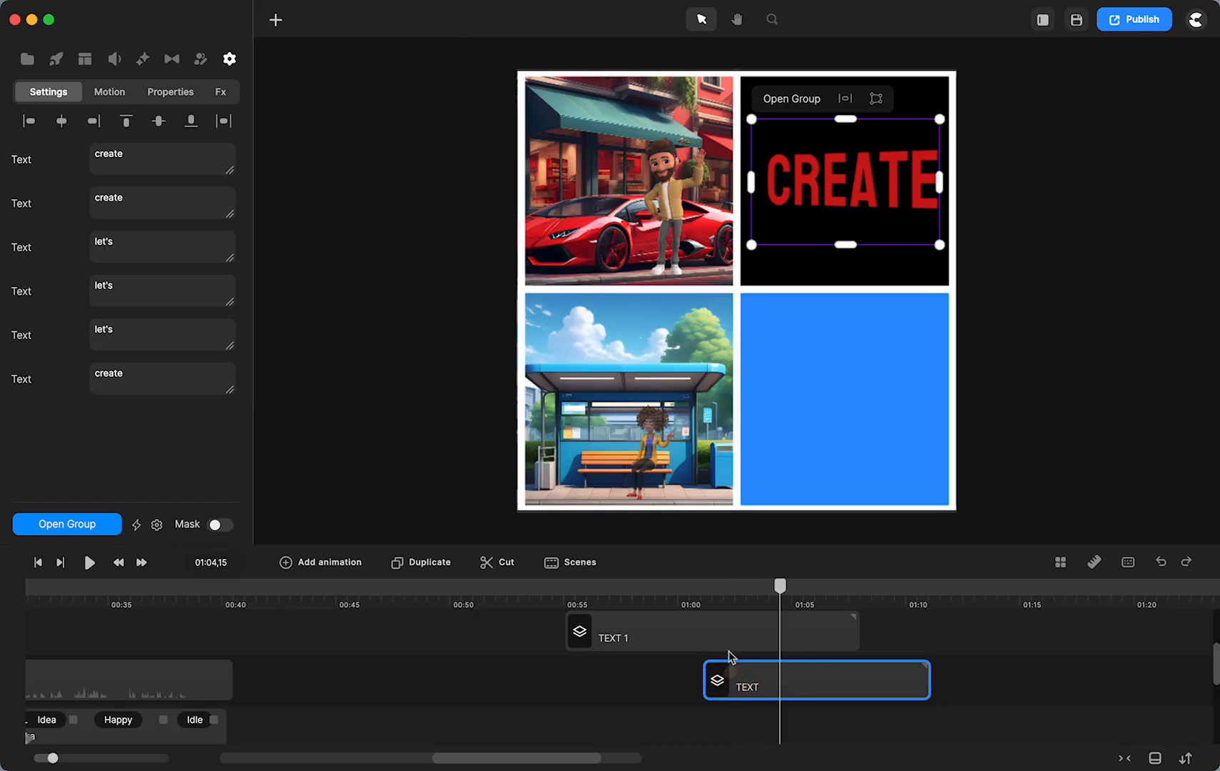
# Open the BLACK group nested inside the TEXT title and inspect its first animation's easing and animated properties
pyautogui.click(771, 100)
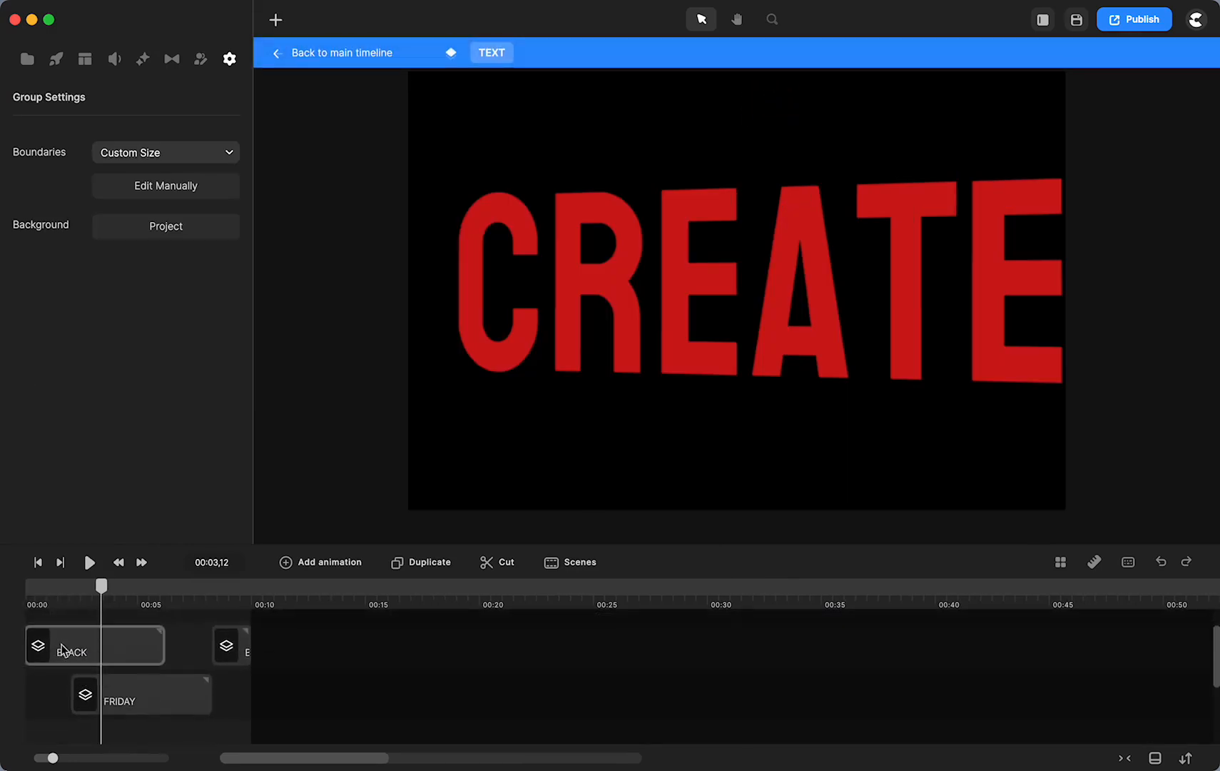
pyautogui.click(76, 651)
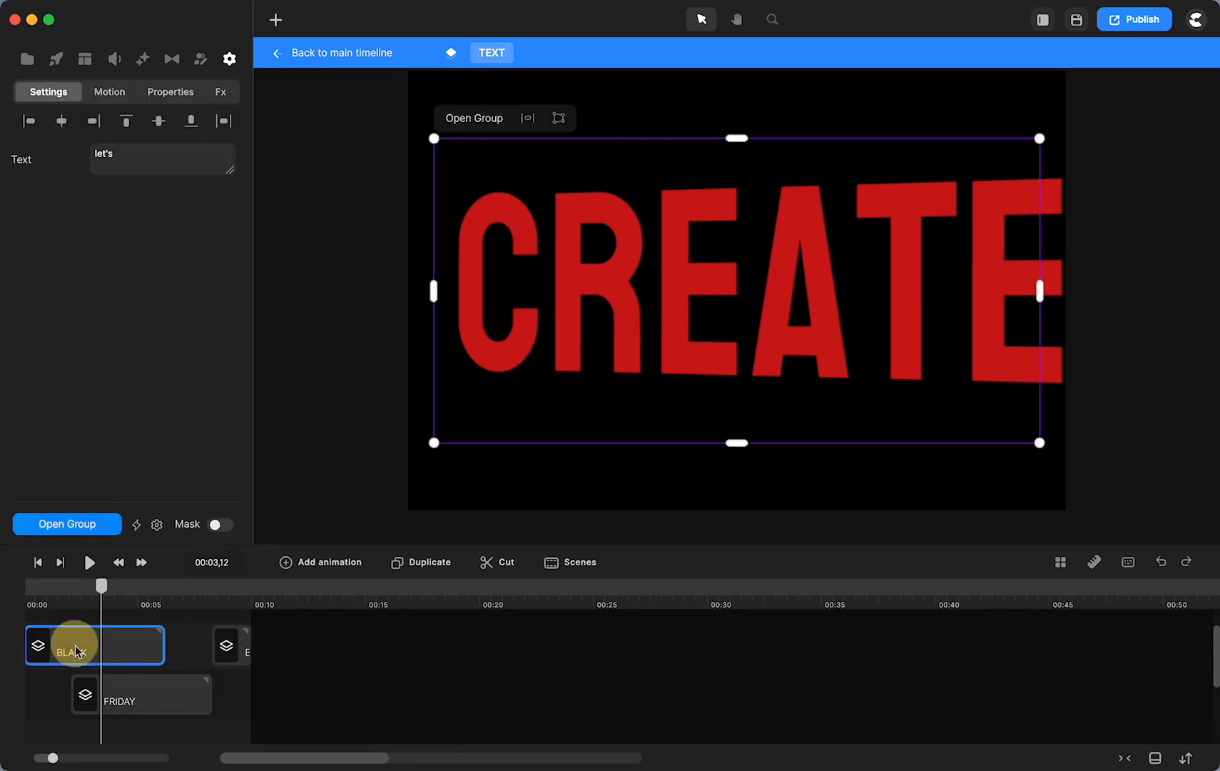
pyautogui.click(75, 522)
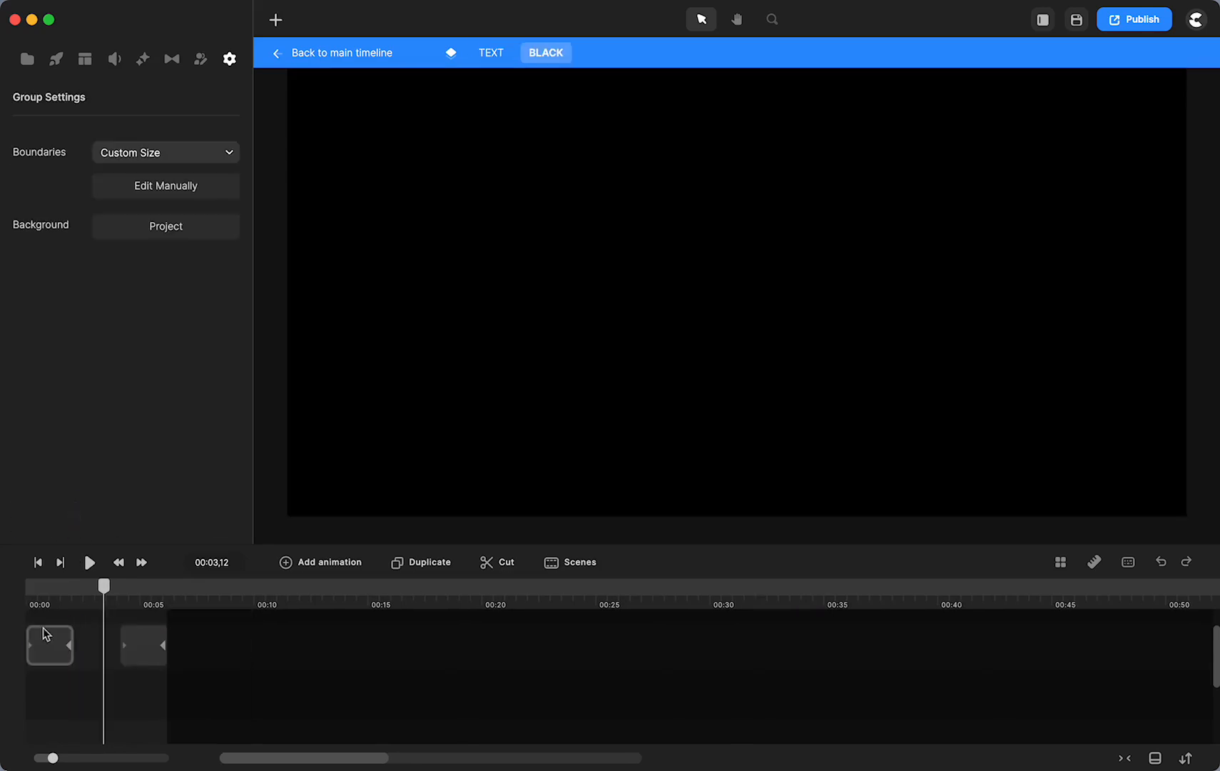
pyautogui.click(60, 653)
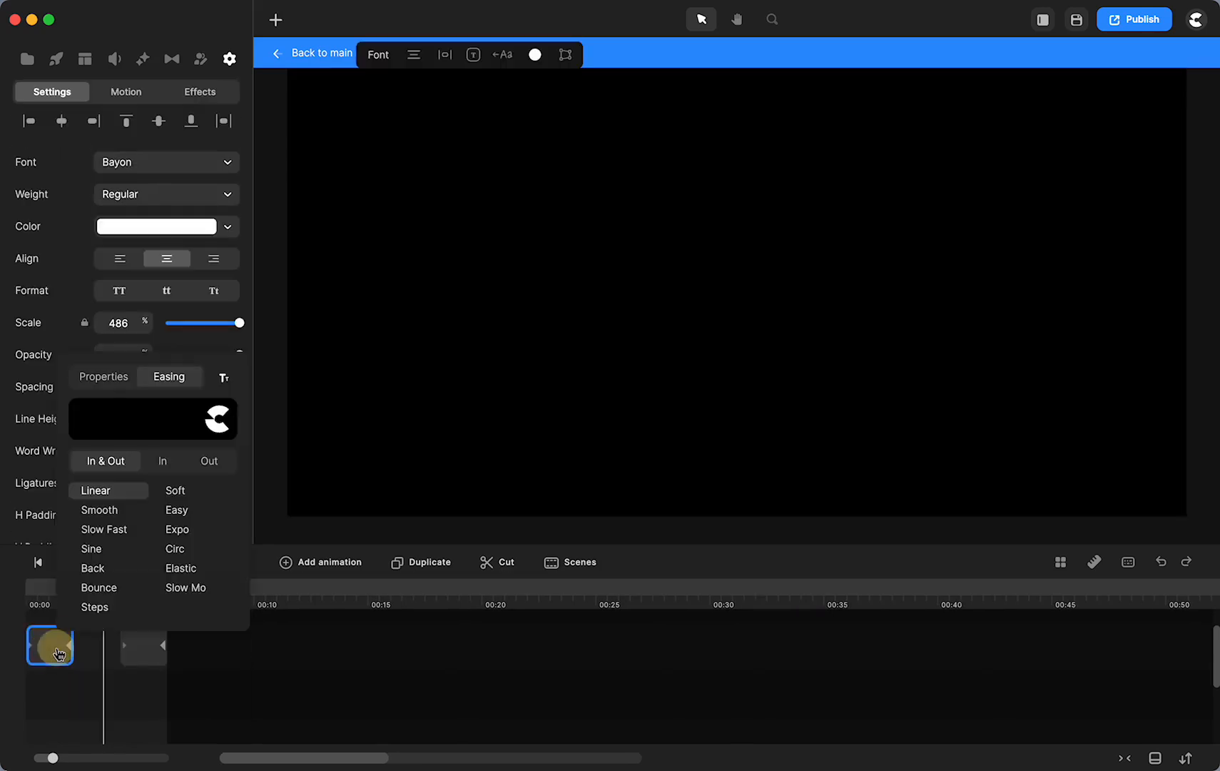
pyautogui.click(104, 376)
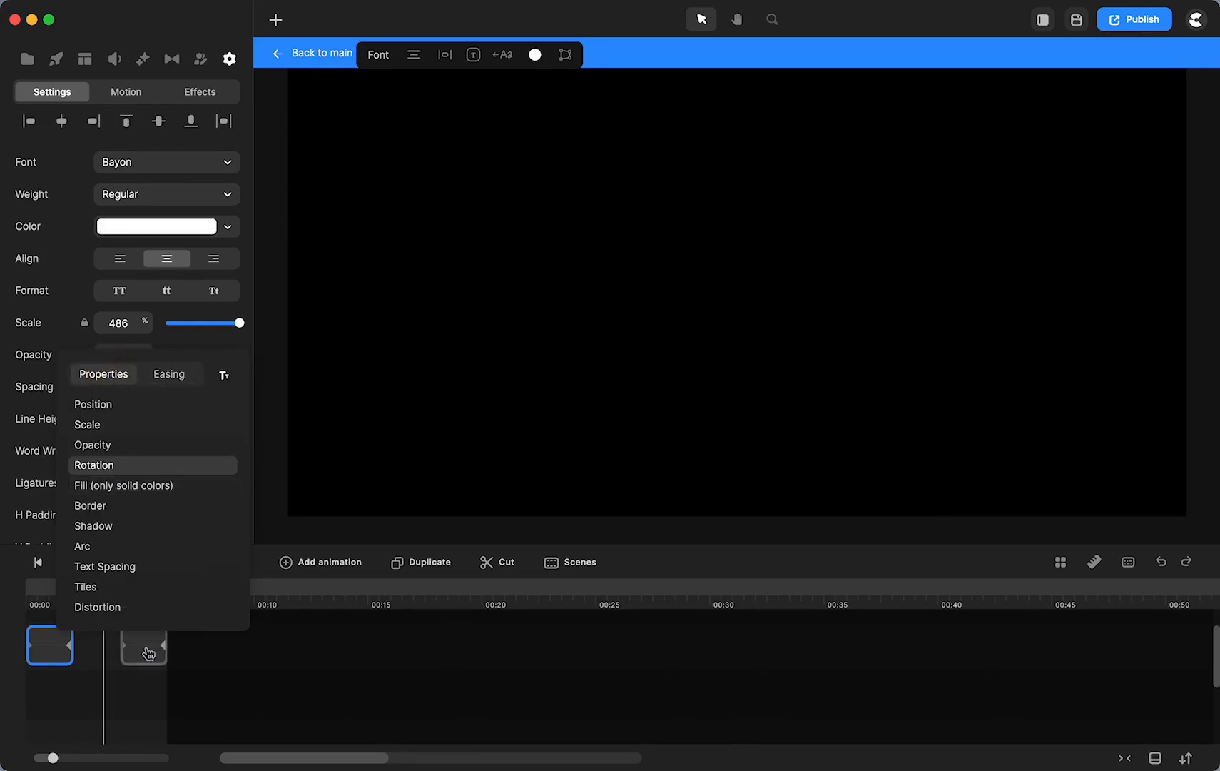
pyautogui.click(150, 652)
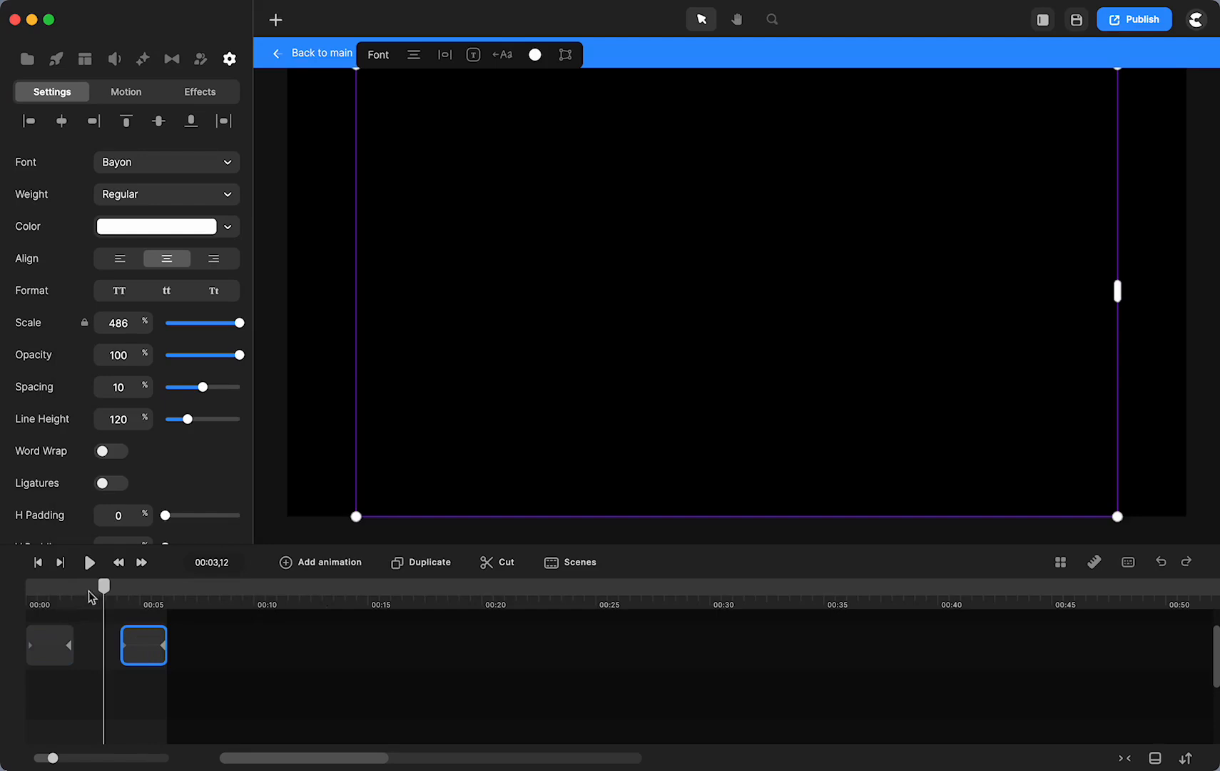
# Examine the second "let's" animation's properties, easing and text-splitting options at 00:04,29, and return to the main timeline
pyautogui.moveTo(104, 586); pyautogui.dragTo(142, 589)
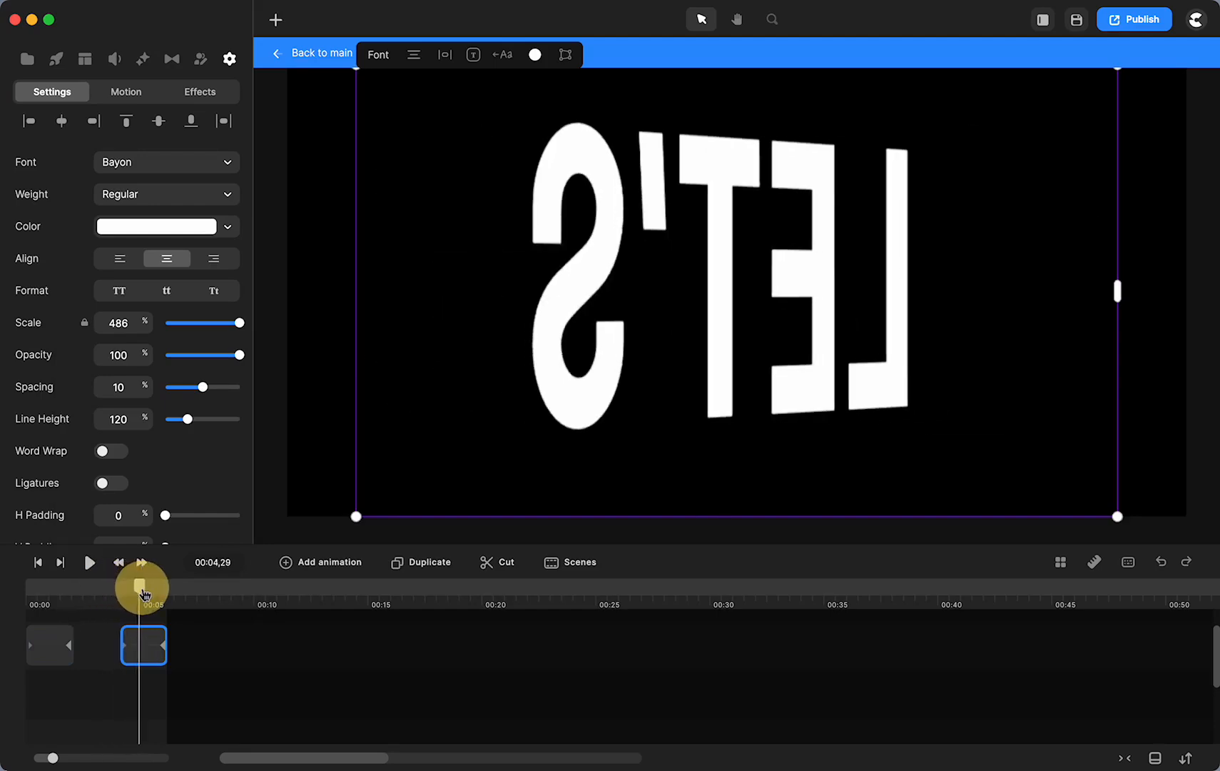
pyautogui.click(141, 651)
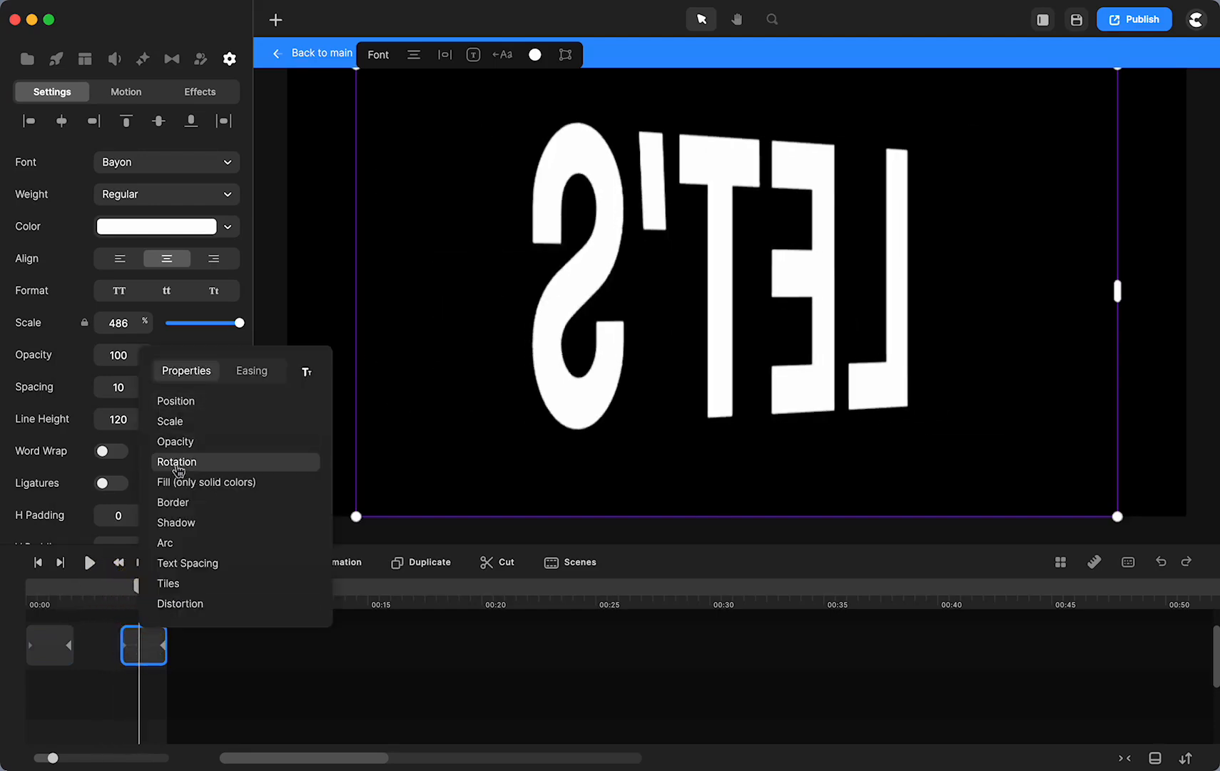
pyautogui.click(263, 373)
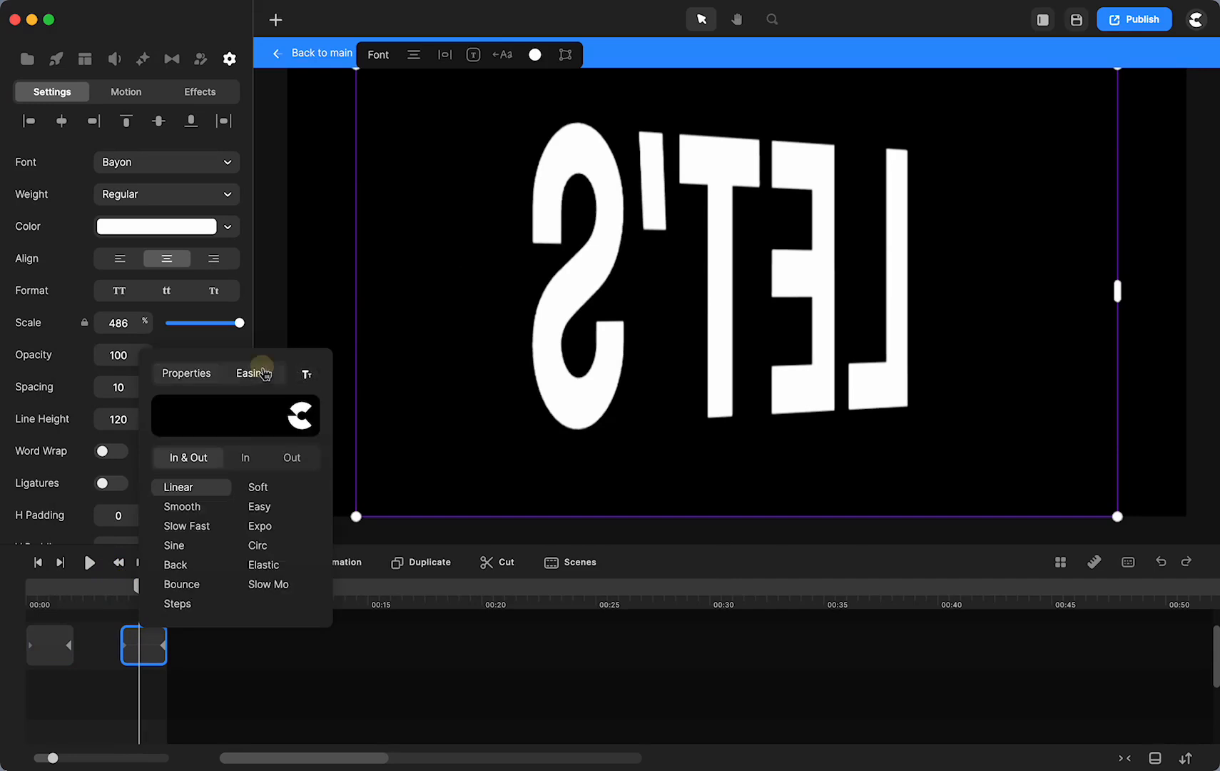
pyautogui.click(306, 374)
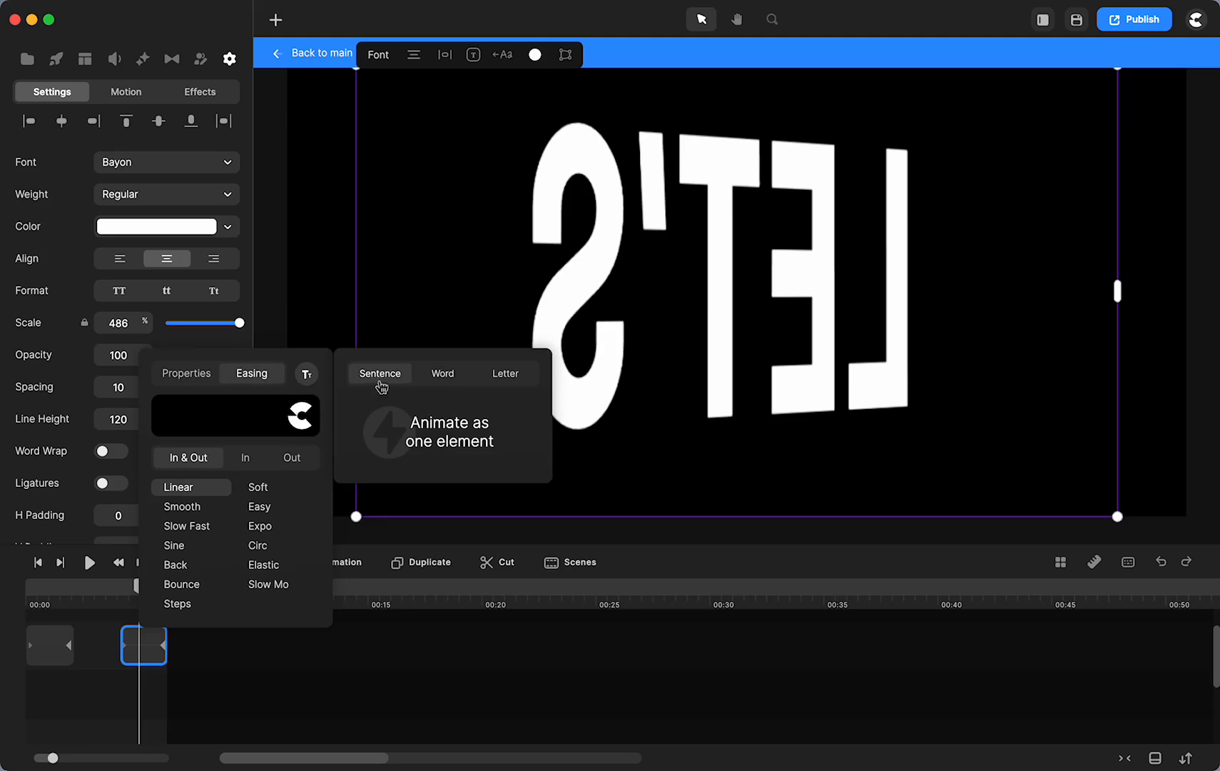
pyautogui.click(355, 682)
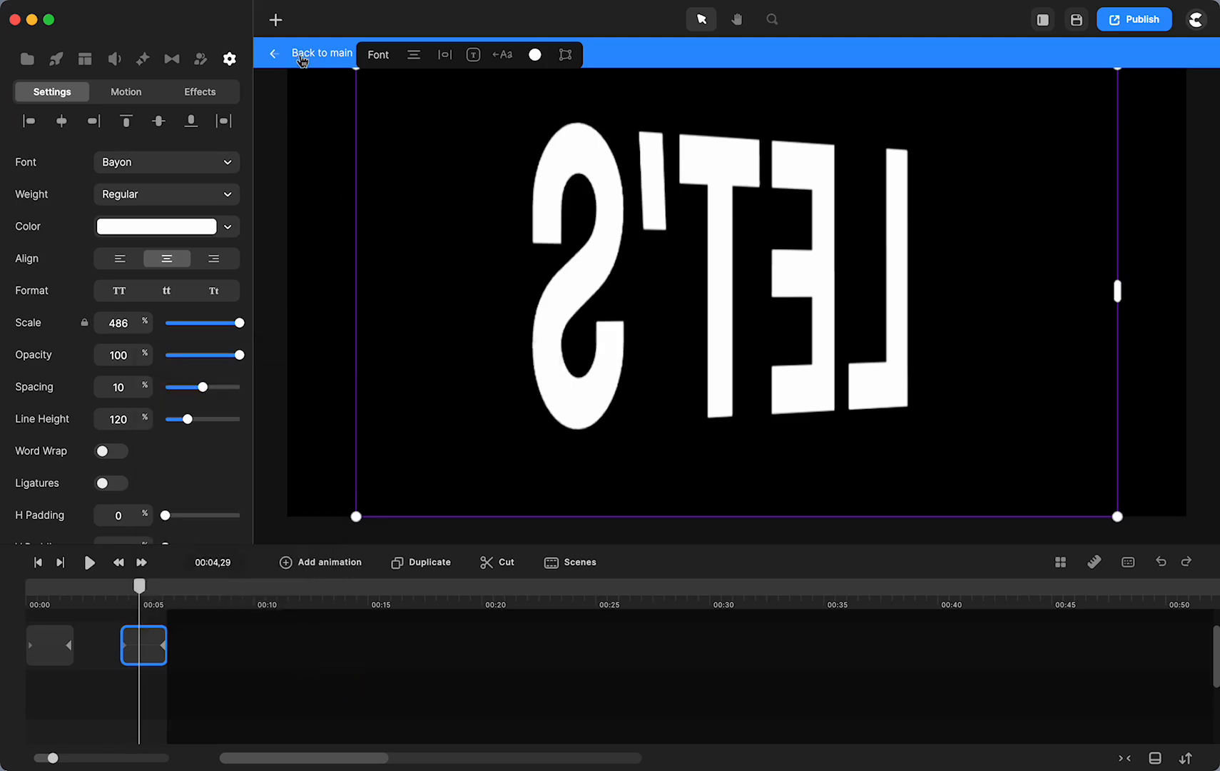
pyautogui.scroll(2, 147, 651)
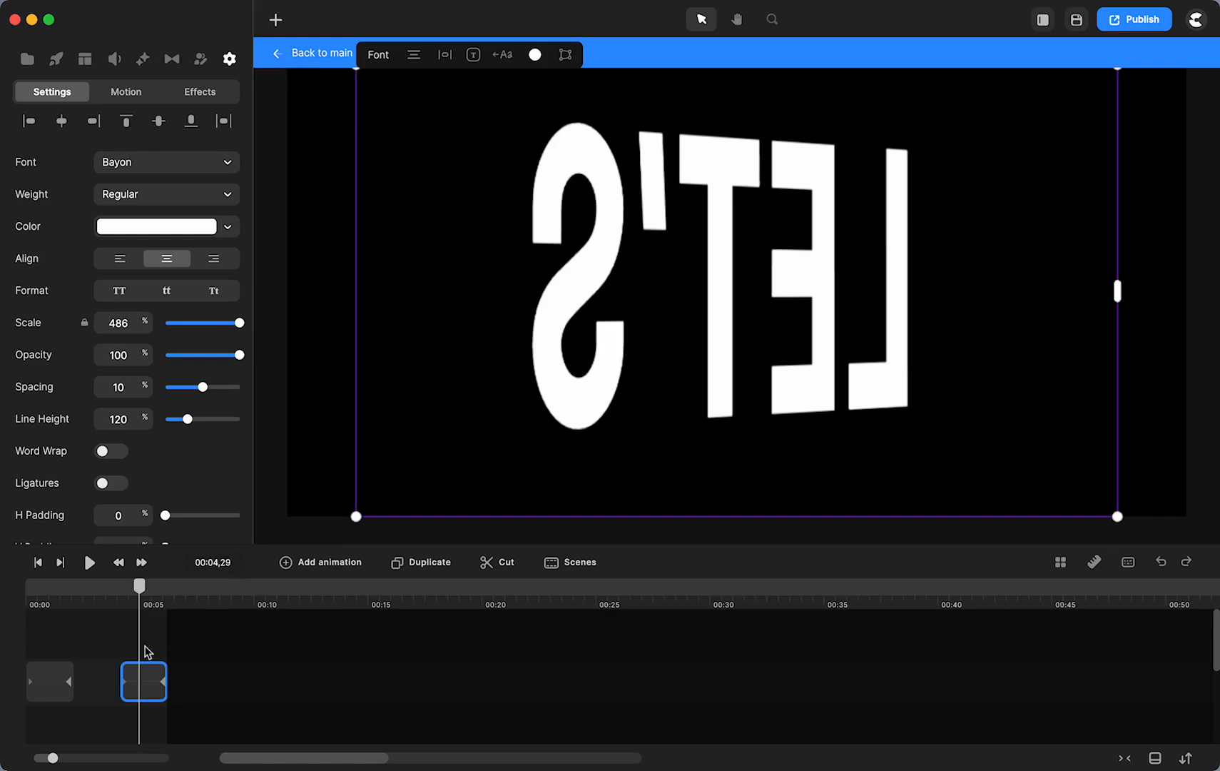
pyautogui.click(307, 55)
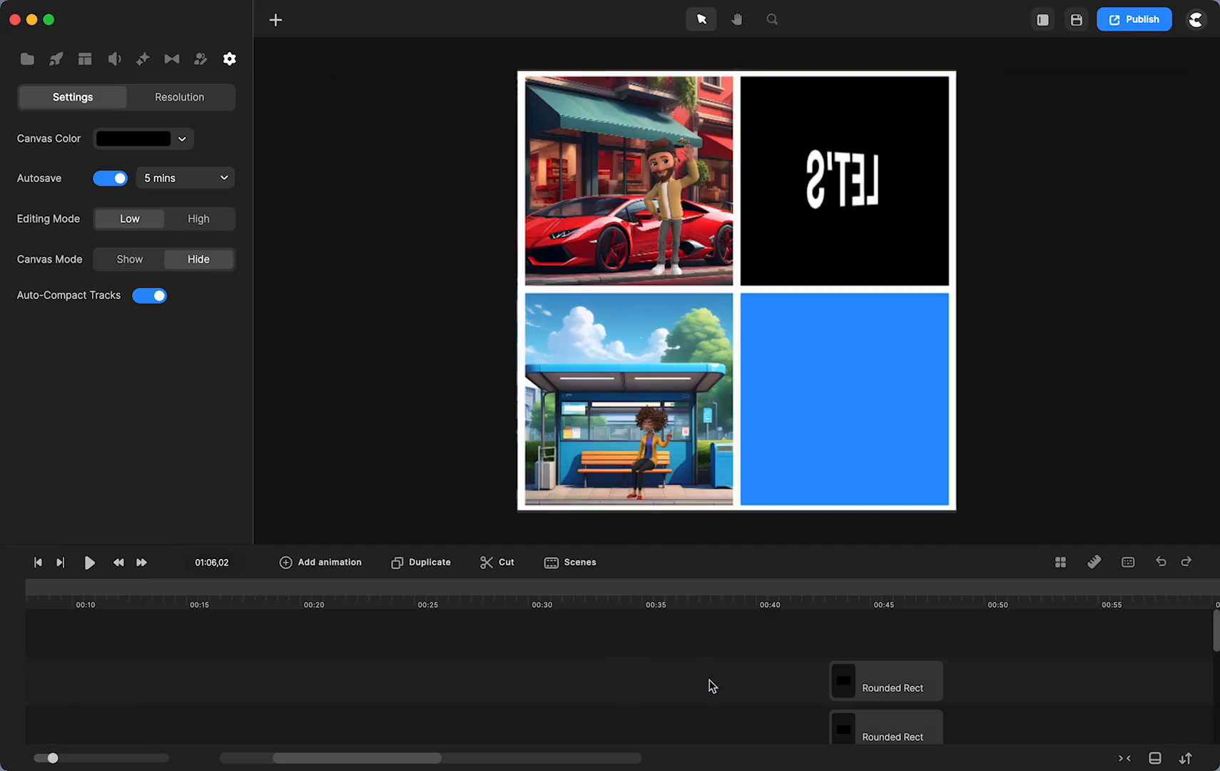
# Move the playhead to 01:04,20, select the TEXT title clip and open the style settings of its first text
pyautogui.hscroll(10, 711, 685)
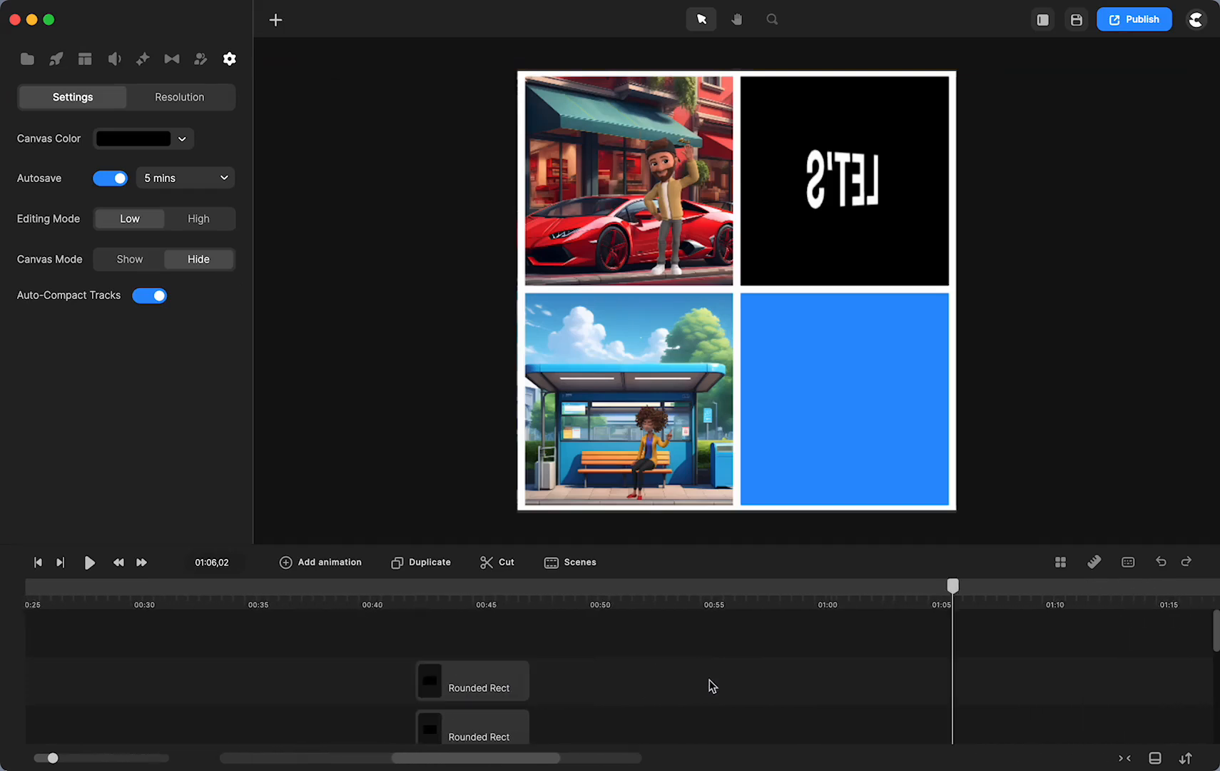
pyautogui.moveTo(789, 586); pyautogui.dragTo(757, 648)
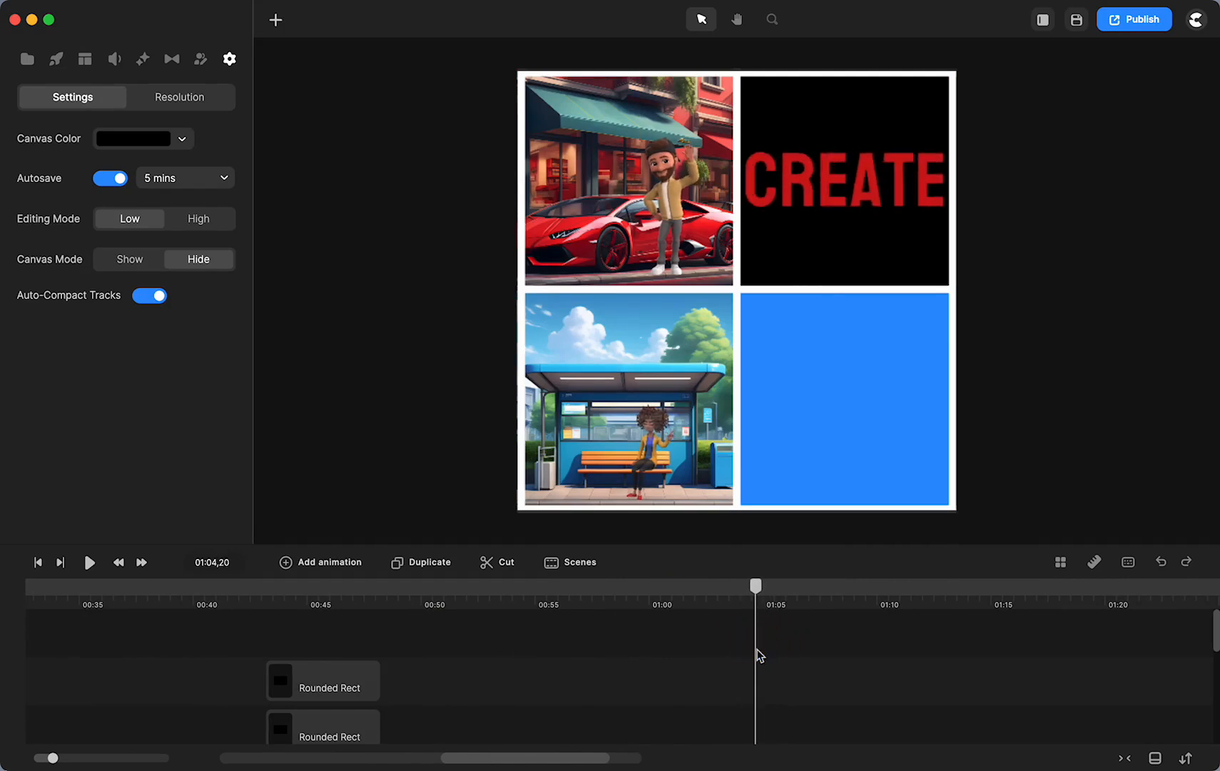
pyautogui.scroll(-5, 758, 656)
pyautogui.click(813, 702)
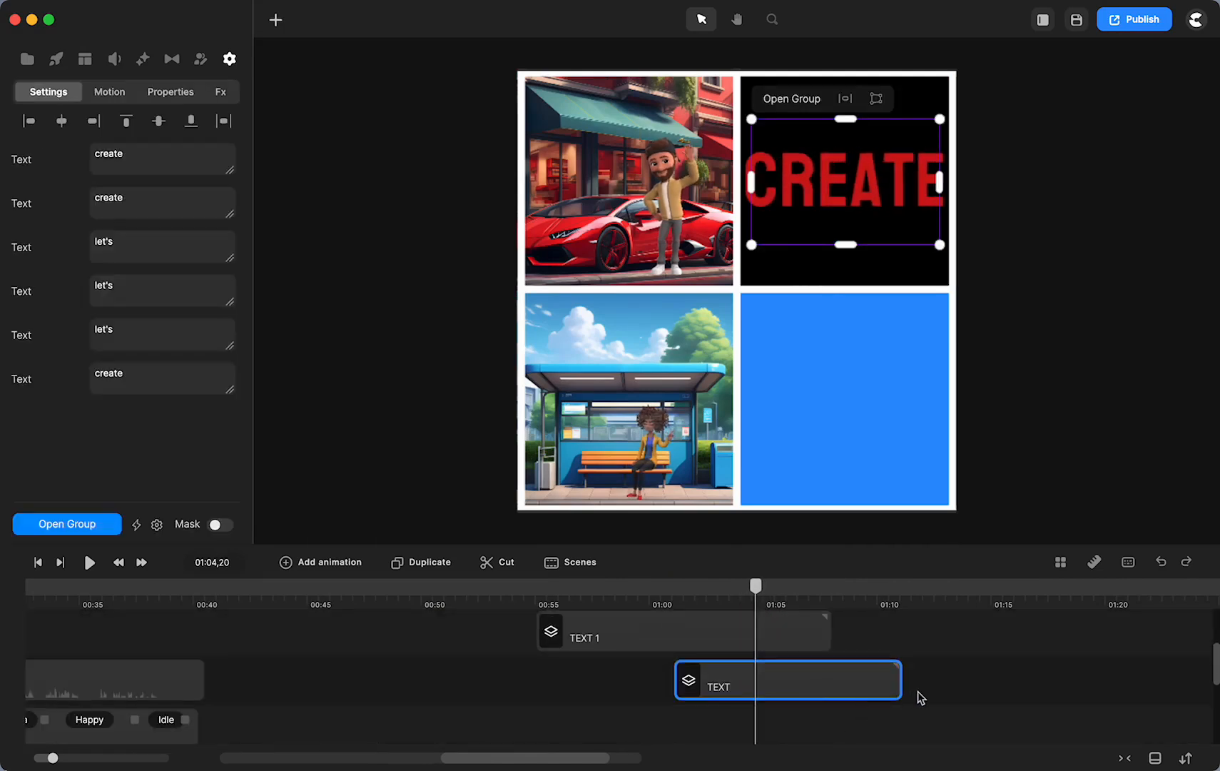
pyautogui.click(966, 685)
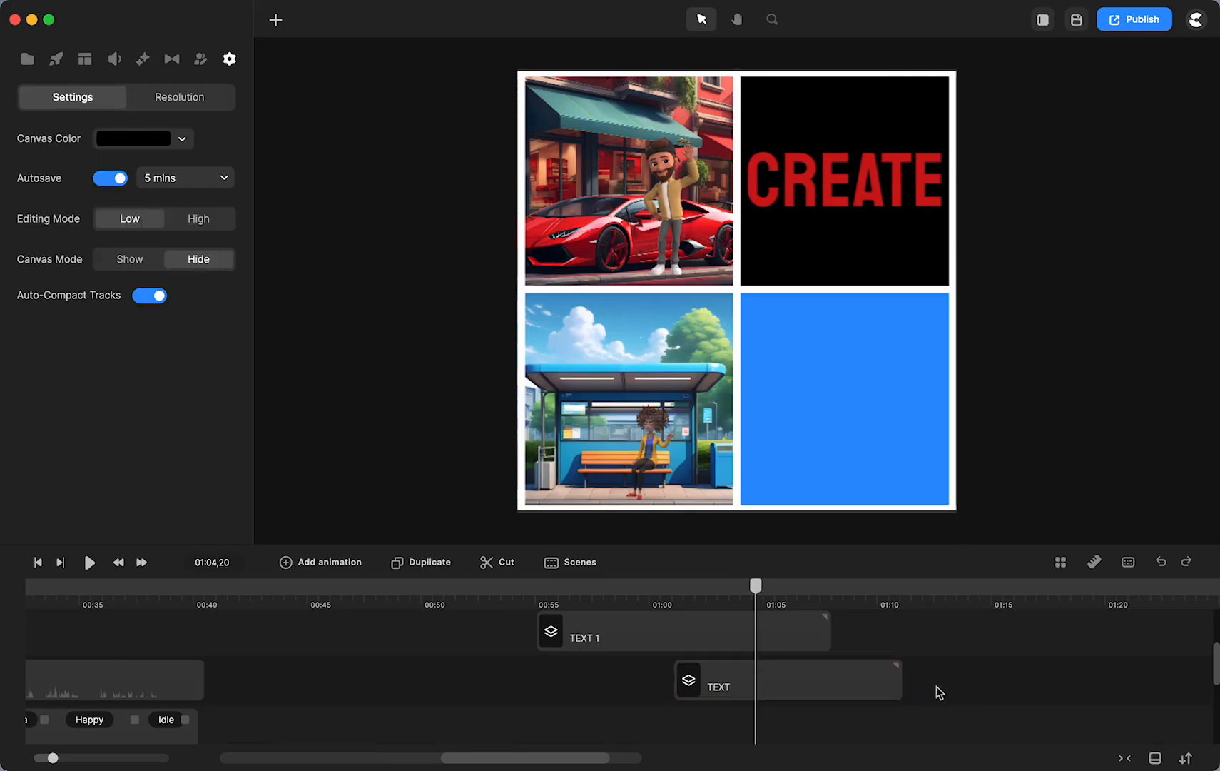
pyautogui.click(742, 676)
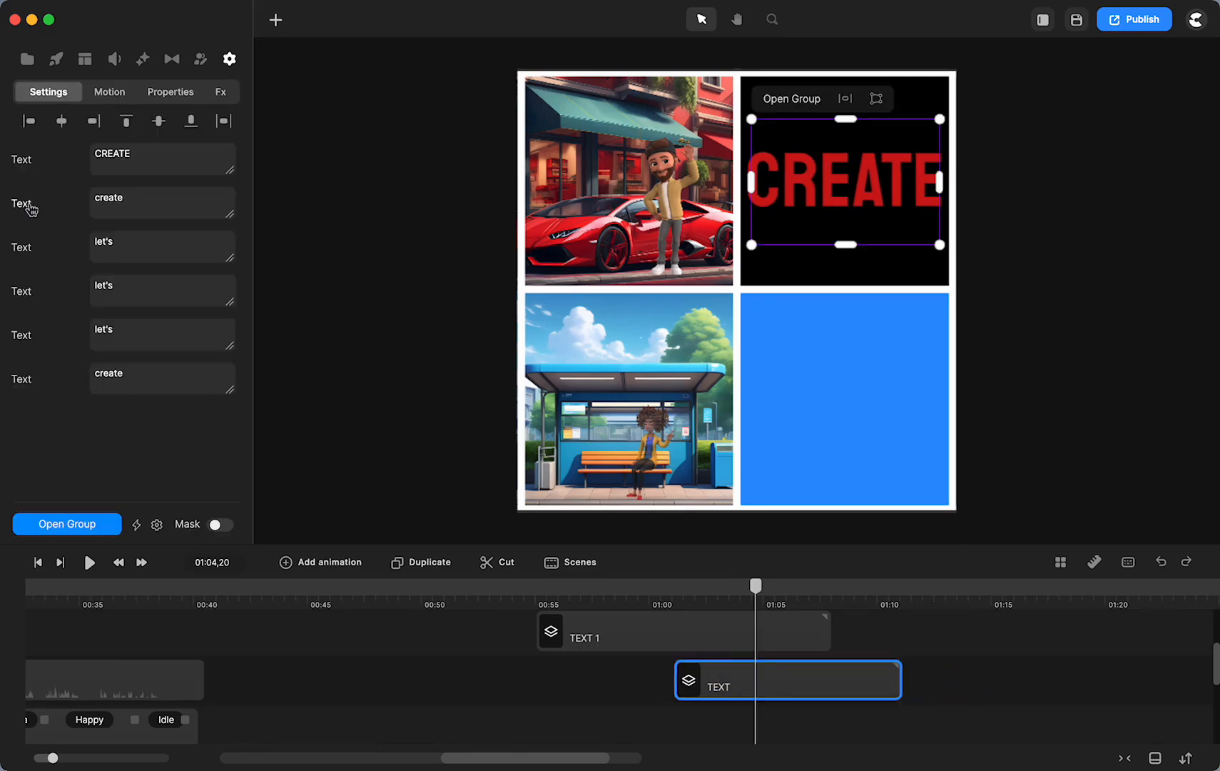
pyautogui.click(20, 171)
pyautogui.click(20, 171)
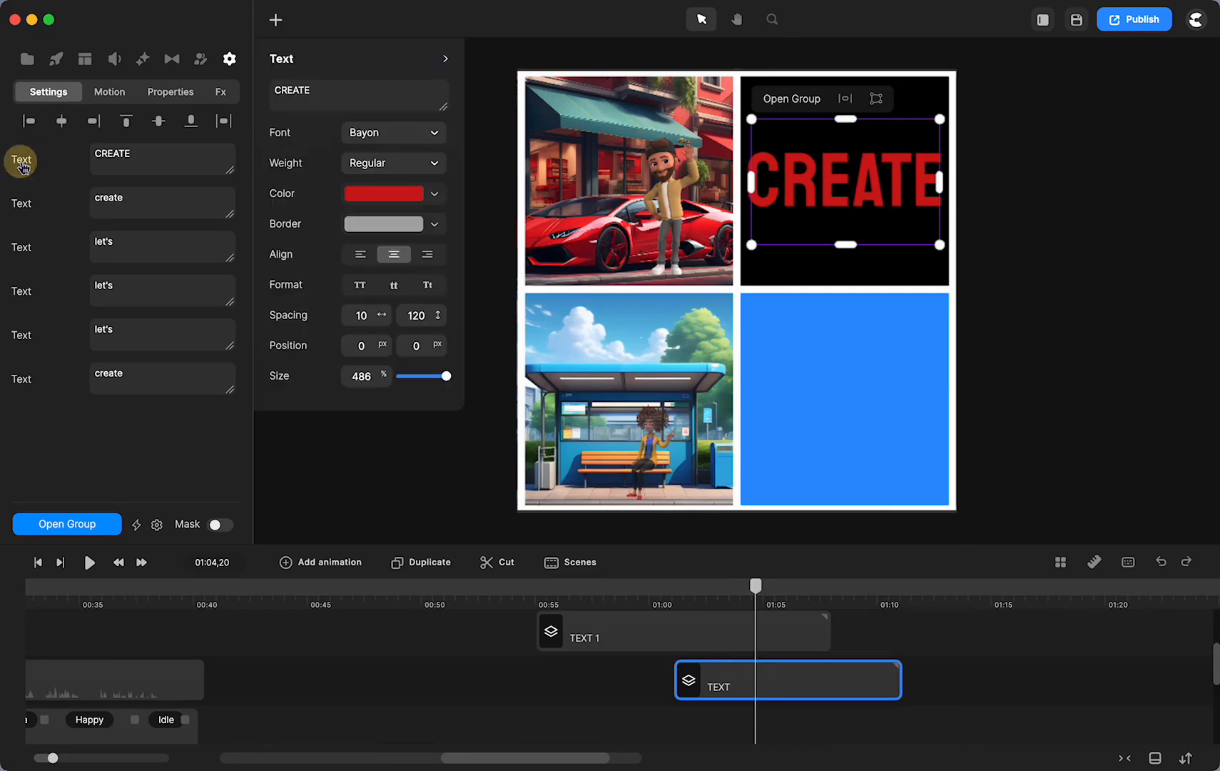
# Set the fill color of the first CREATE text to white (ffffff) and move the playhead to 01:04,24
pyautogui.click(439, 199)
pyautogui.moveTo(470, 199); pyautogui.dragTo(454, 153)
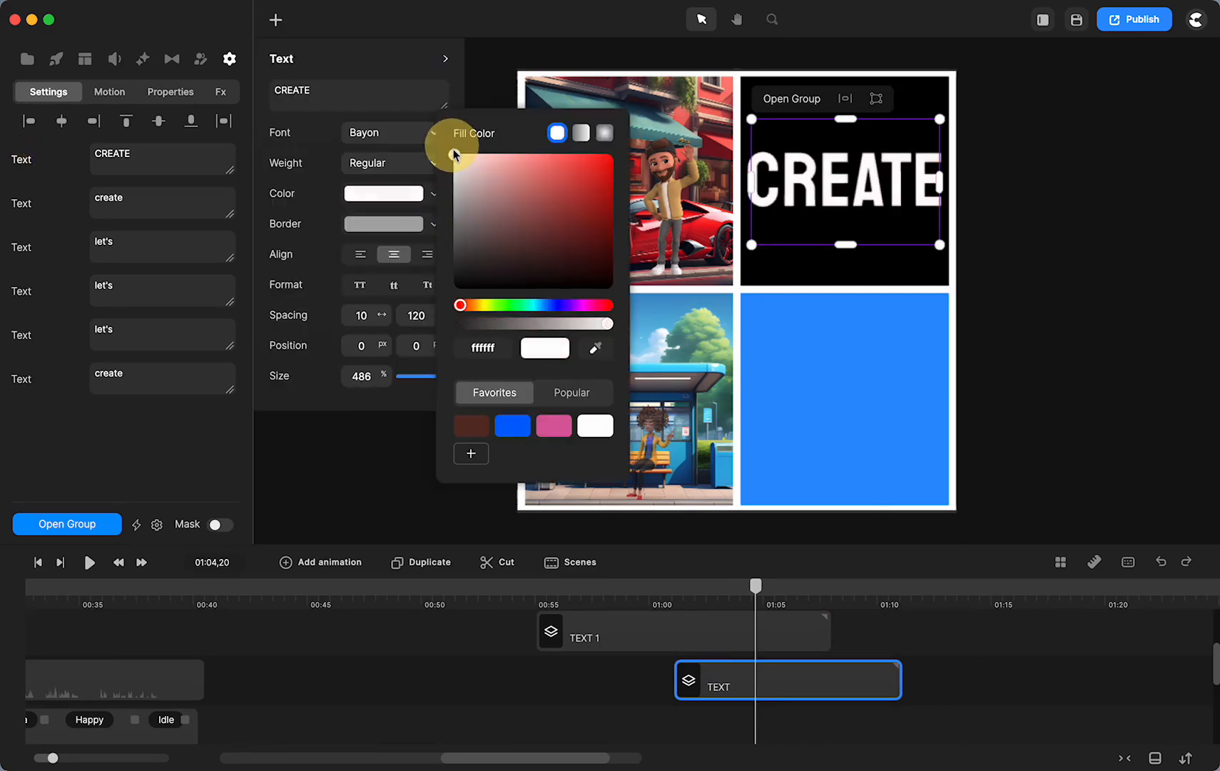
pyautogui.click(568, 674)
pyautogui.moveTo(756, 596)
pyautogui.mouseDown()
pyautogui.moveTo(692, 594)
pyautogui.moveTo(744, 593)
pyautogui.moveTo(758, 608)
pyautogui.mouseUp()
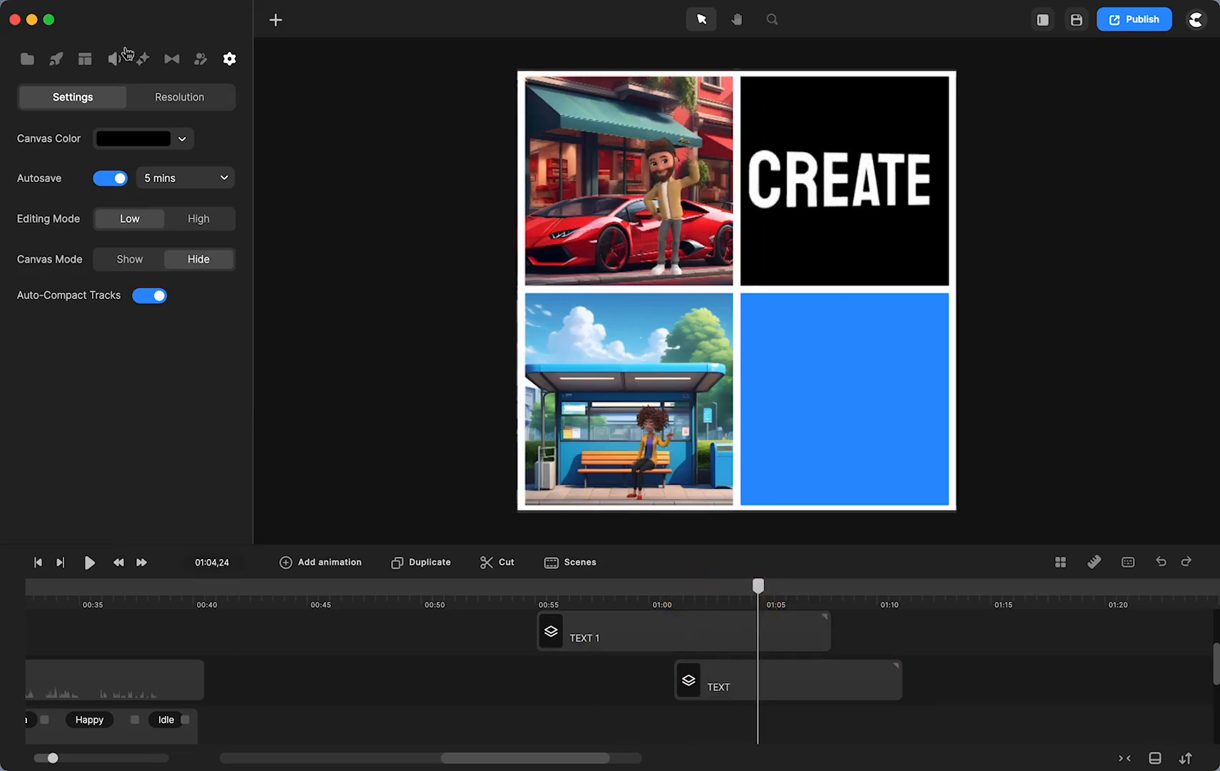
# Filter the studio's Effects library to the Liquid Lines category and browse to the Liquid Lines17 splash
pyautogui.click(62, 57)
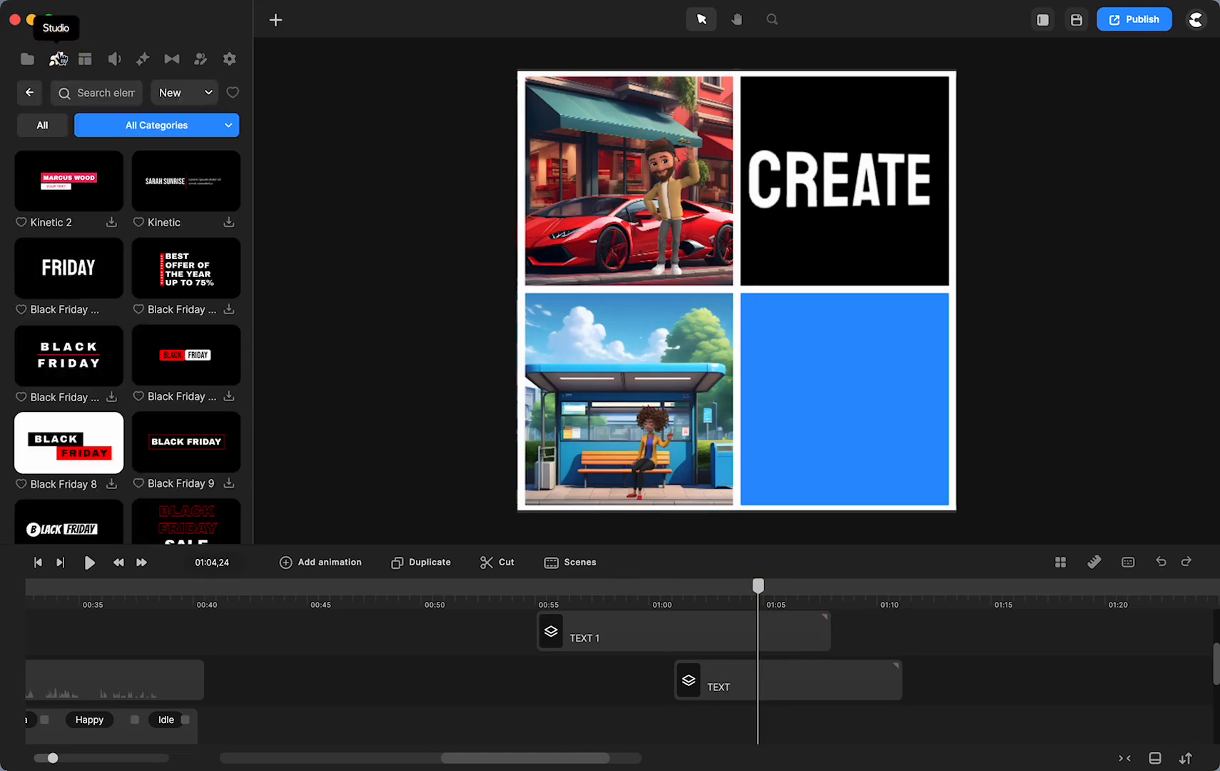
pyautogui.click(29, 93)
pyautogui.scroll(-3, 75, 392)
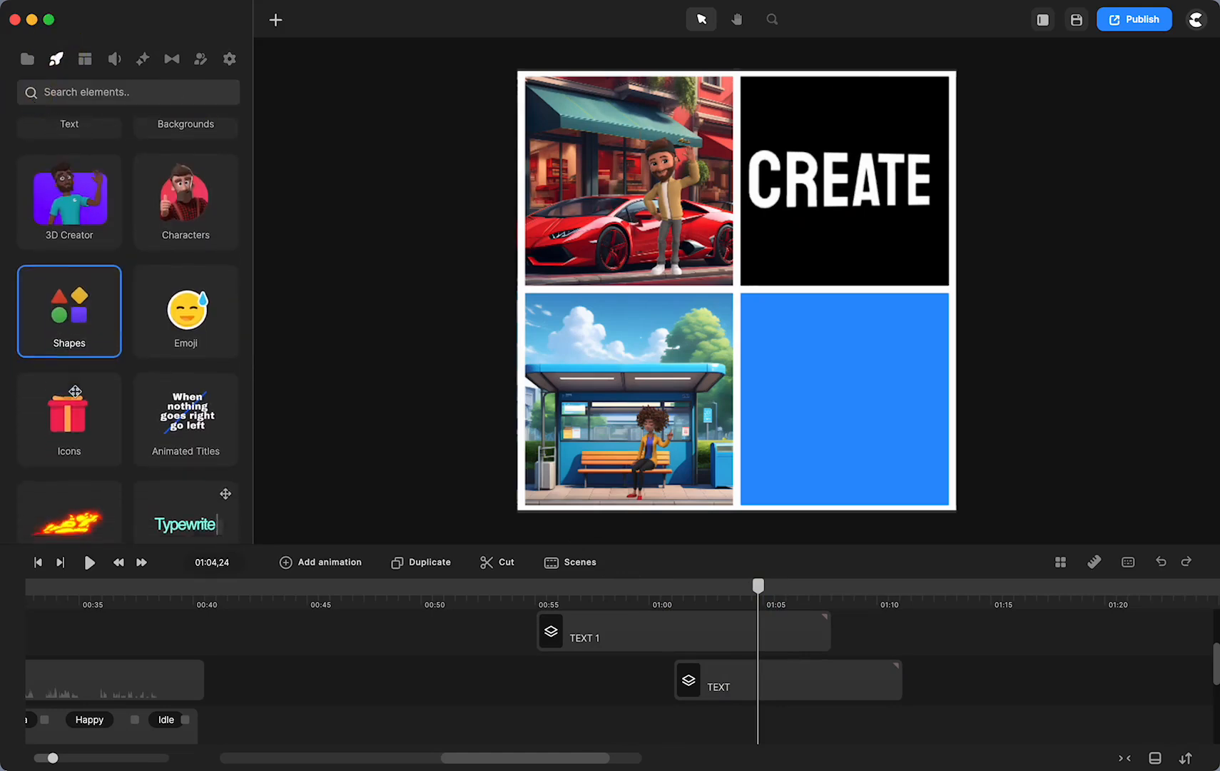
pyautogui.scroll(-1, 75, 391)
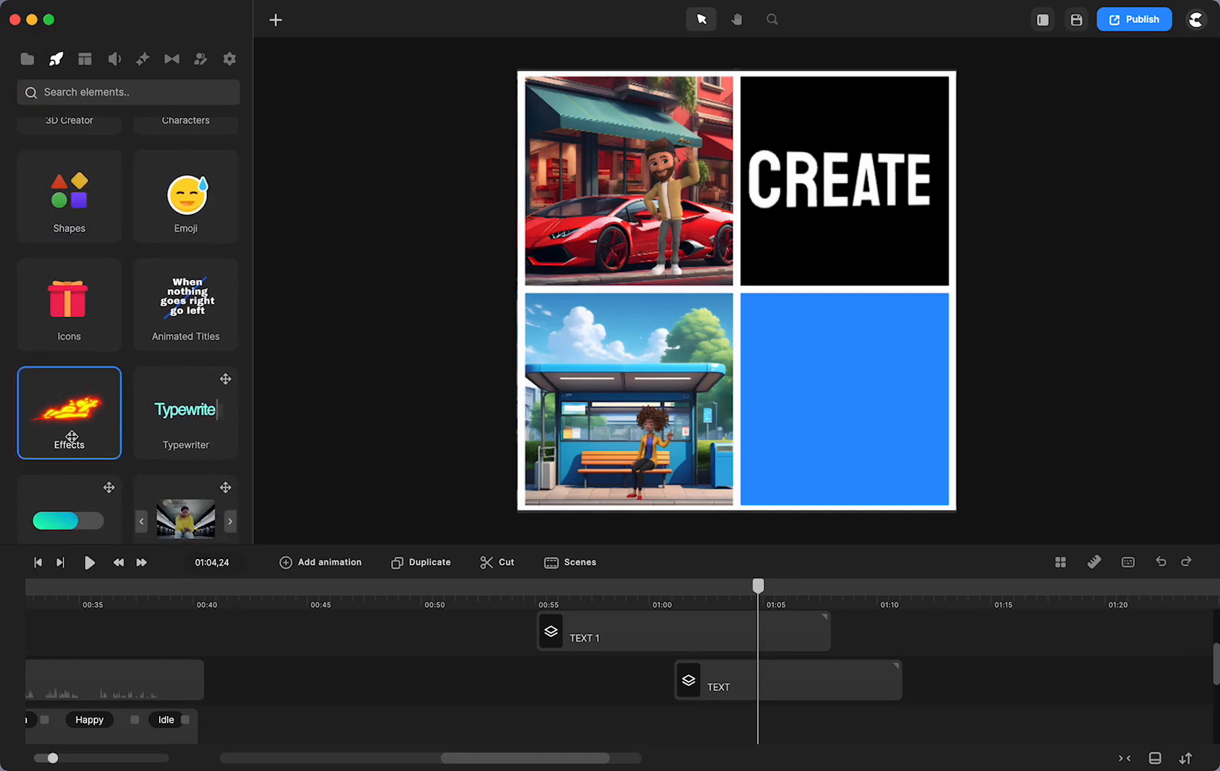
pyautogui.click(71, 437)
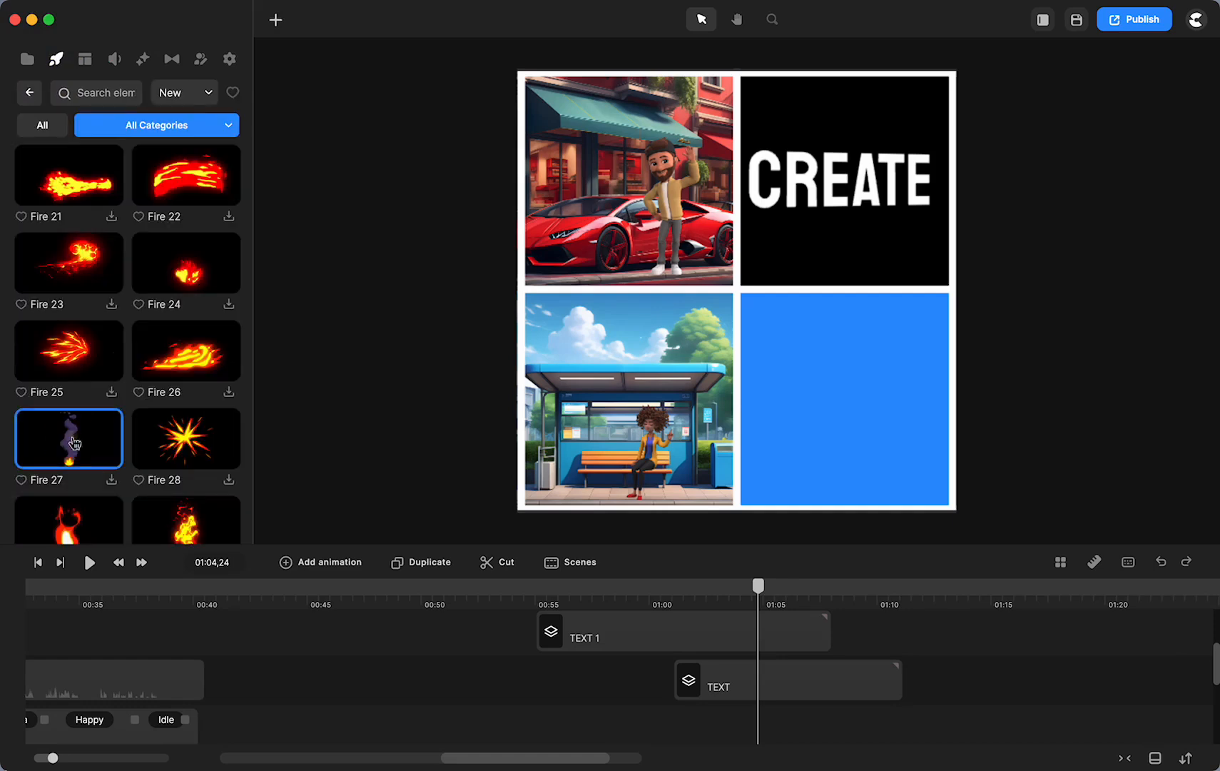
pyautogui.click(175, 128)
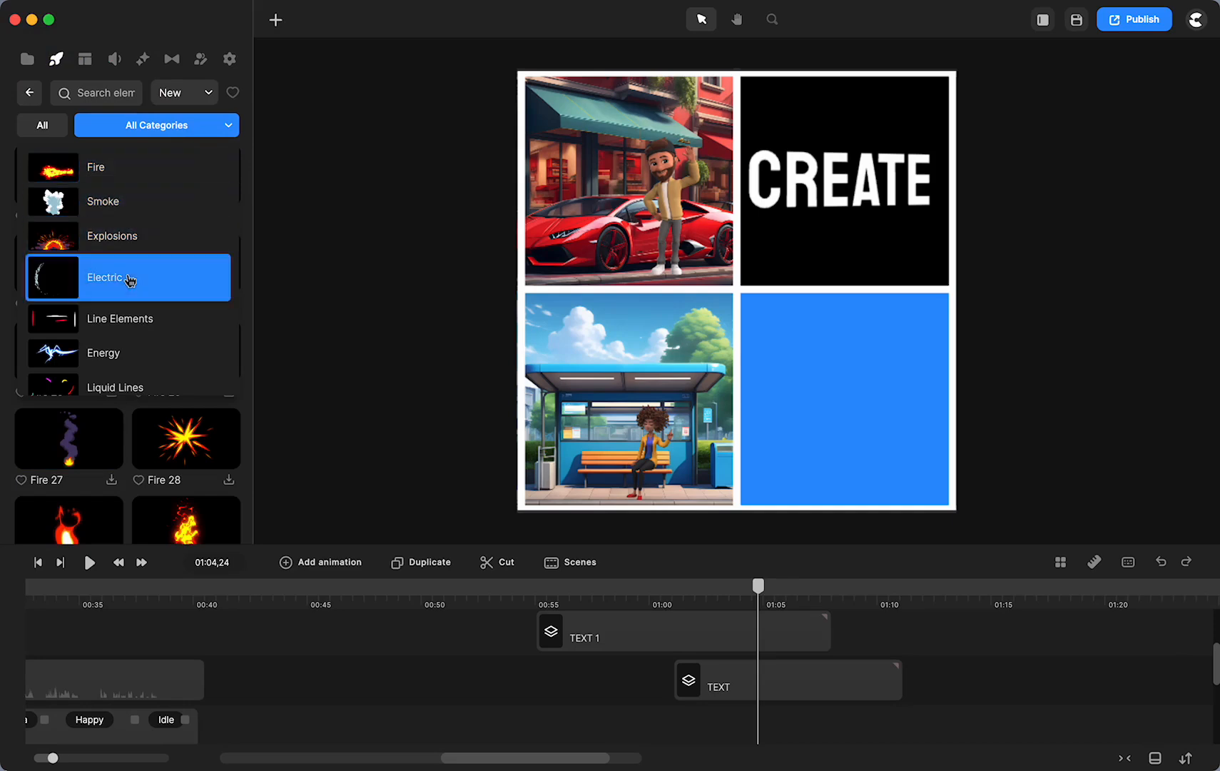
pyautogui.scroll(-1, 129, 280)
pyautogui.scroll(-2, 159, 322)
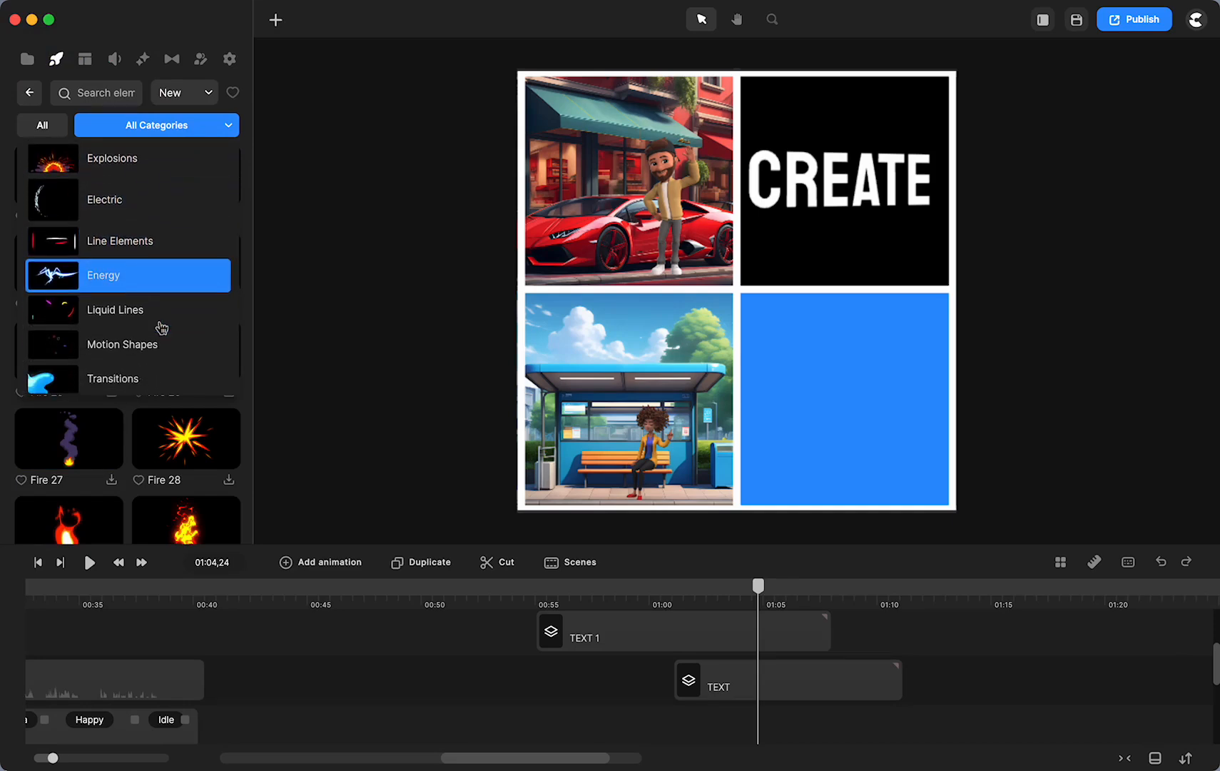
pyautogui.scroll(-1, 154, 322)
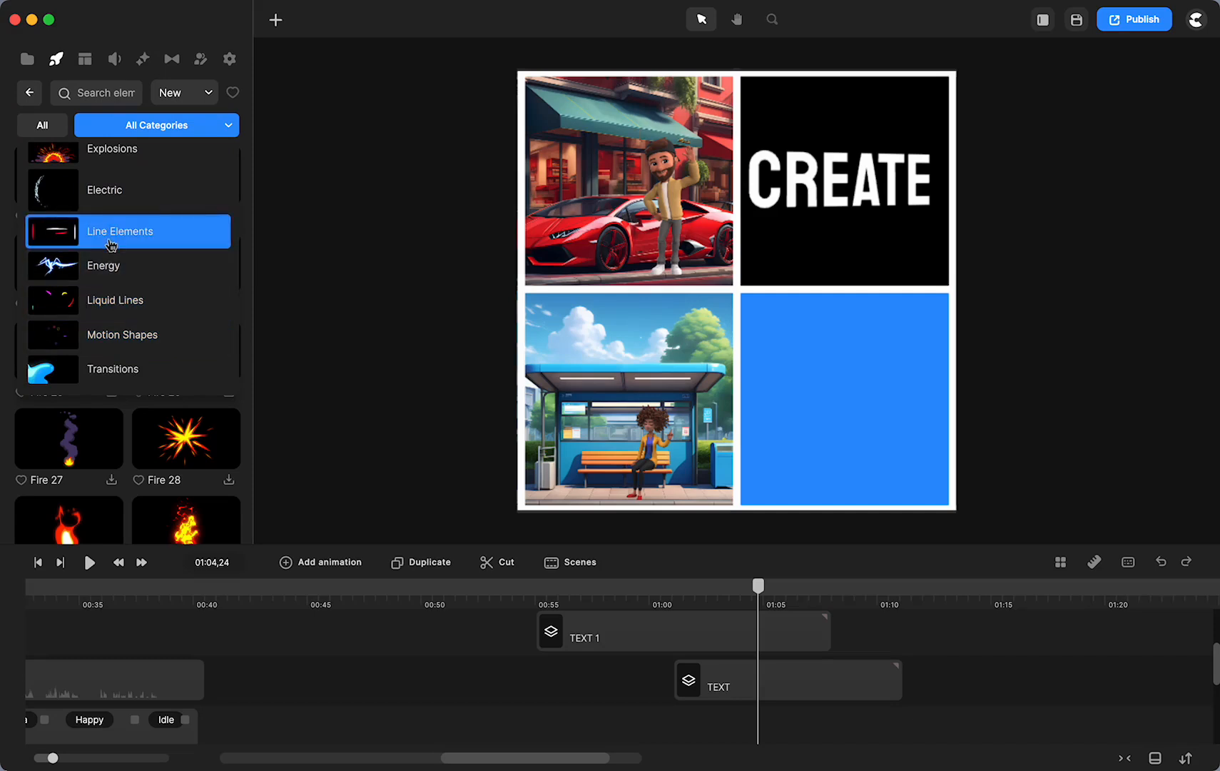
pyautogui.click(124, 304)
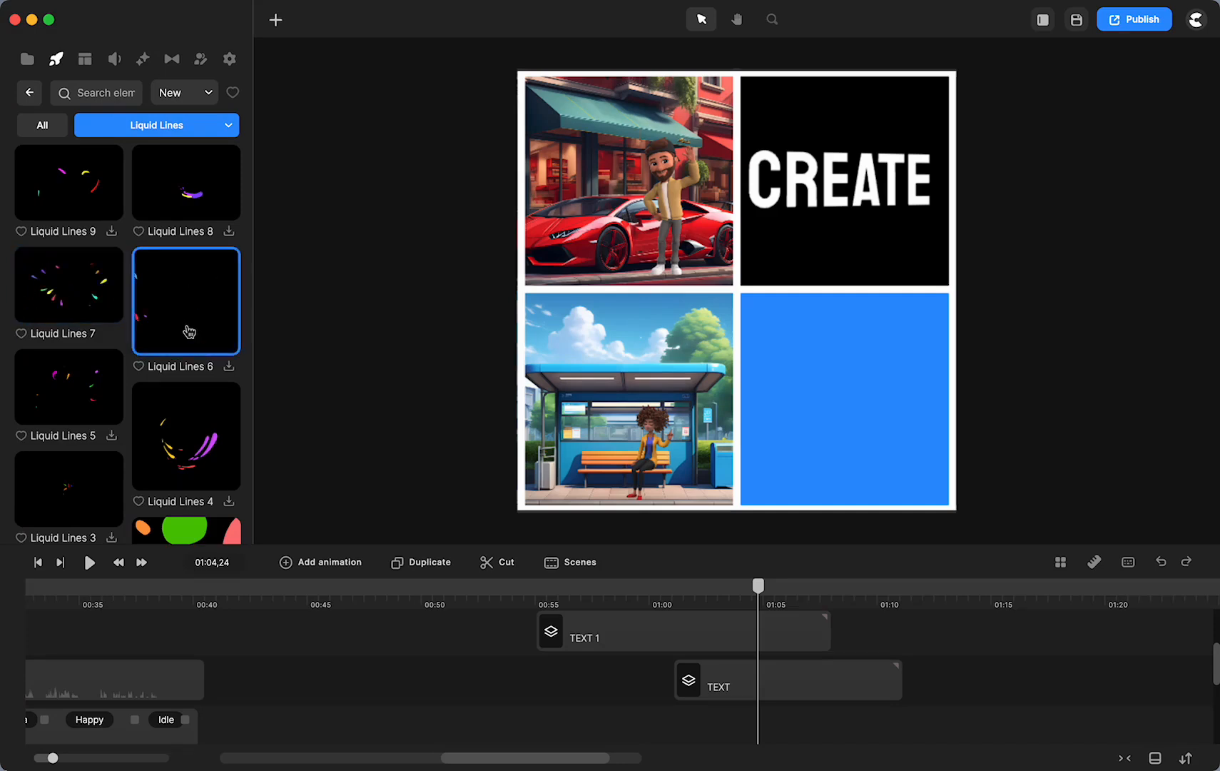
pyautogui.scroll(-3, 189, 332)
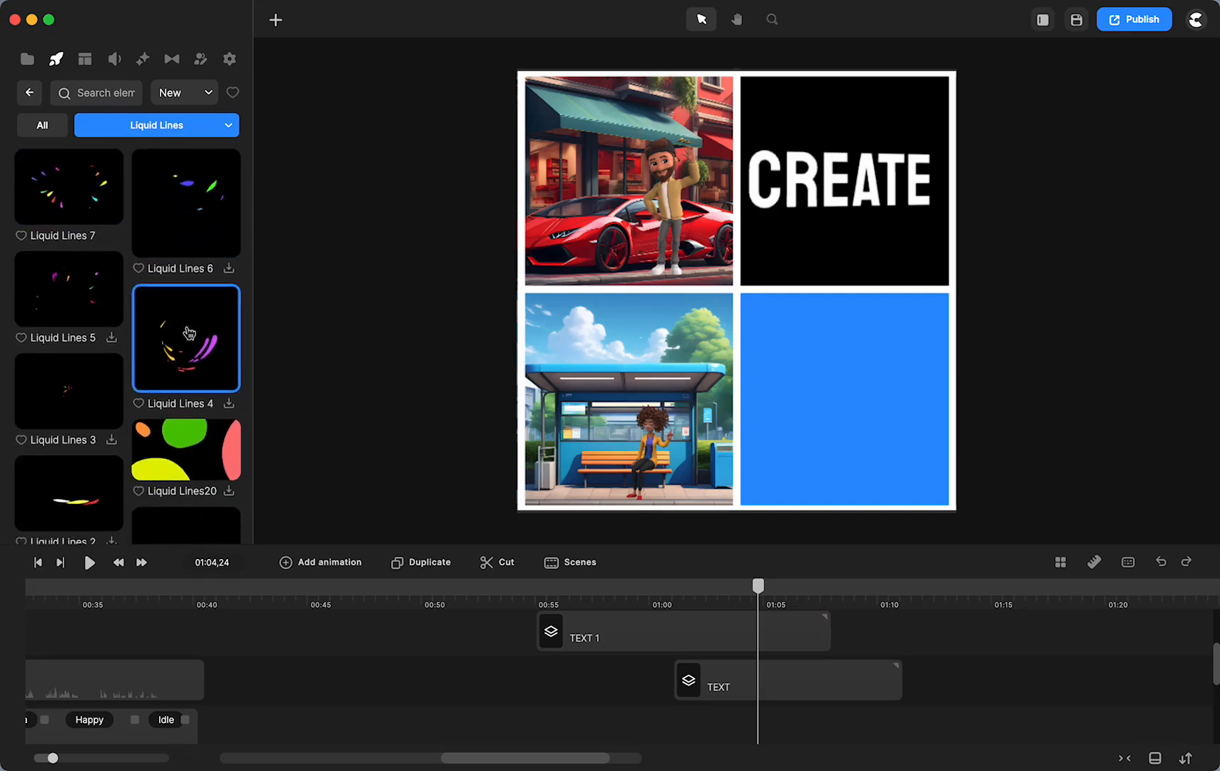
pyautogui.scroll(-2, 189, 332)
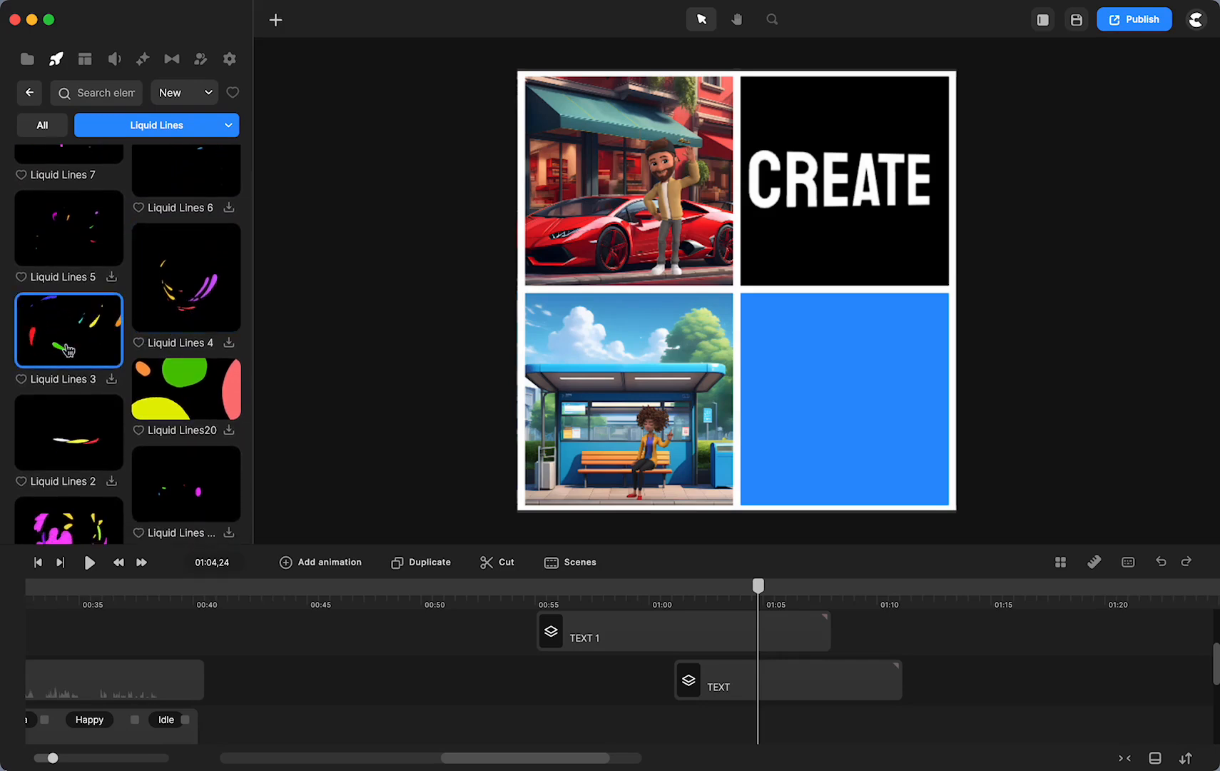
pyautogui.scroll(-3, 68, 349)
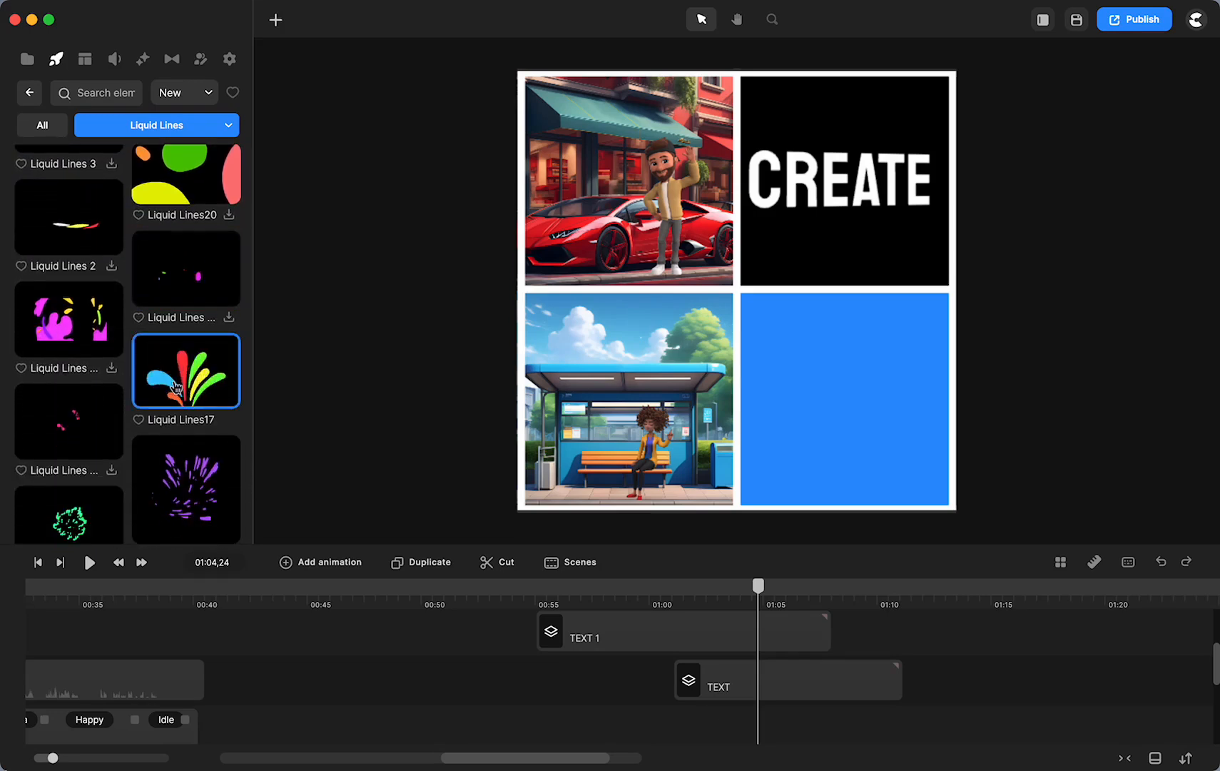
pyautogui.moveTo(176, 392); pyautogui.dragTo(182, 364)
pyautogui.scroll(3, 657, 597)
pyautogui.scroll(-5, 648, 710)
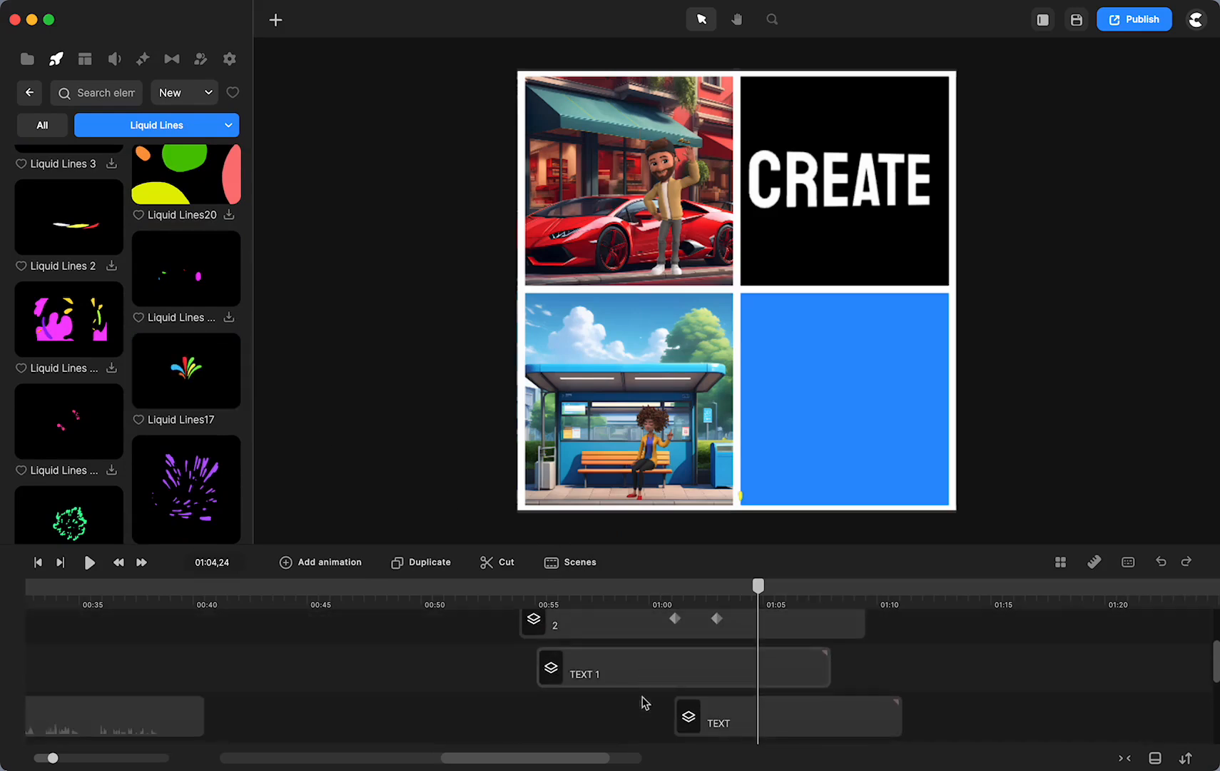
pyautogui.scroll(3, 653, 667)
pyautogui.scroll(2, 466, 626)
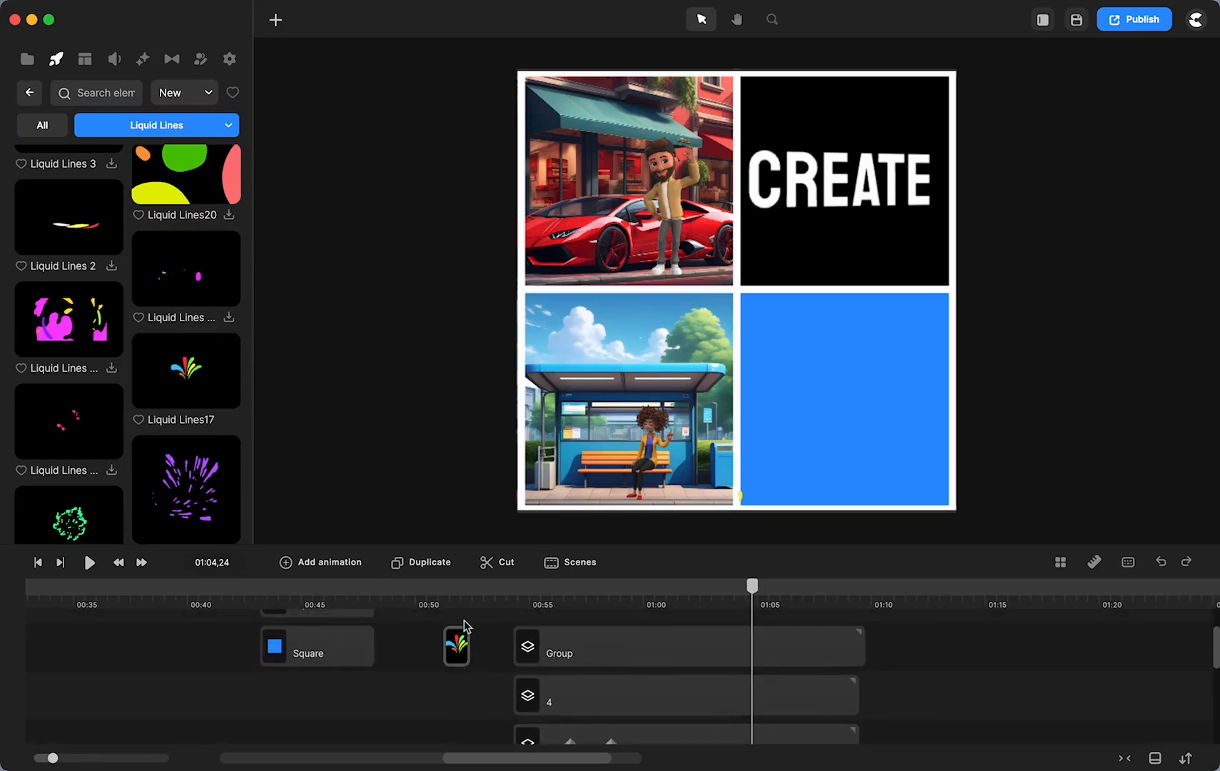
pyautogui.click(457, 644)
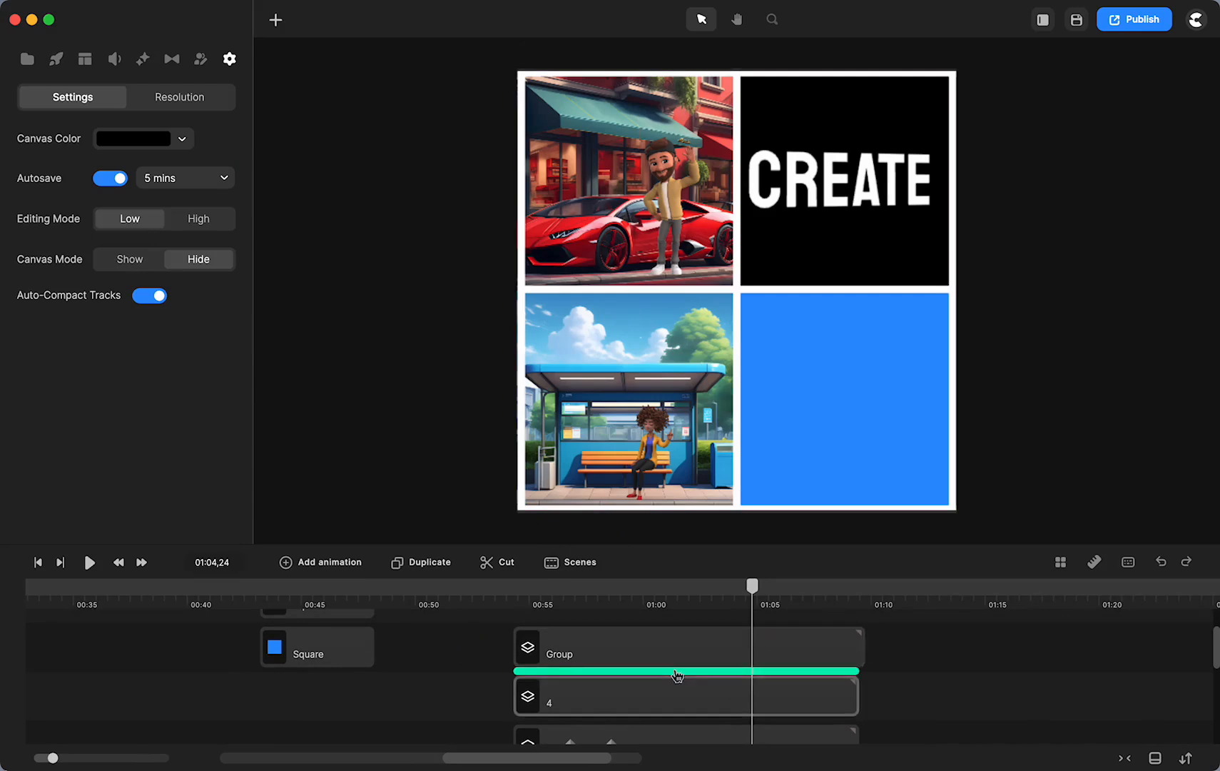
# Open the TEXT title group and move its playhead to 00:01,11 on the LET'S text
pyautogui.scroll(-5, 676, 671)
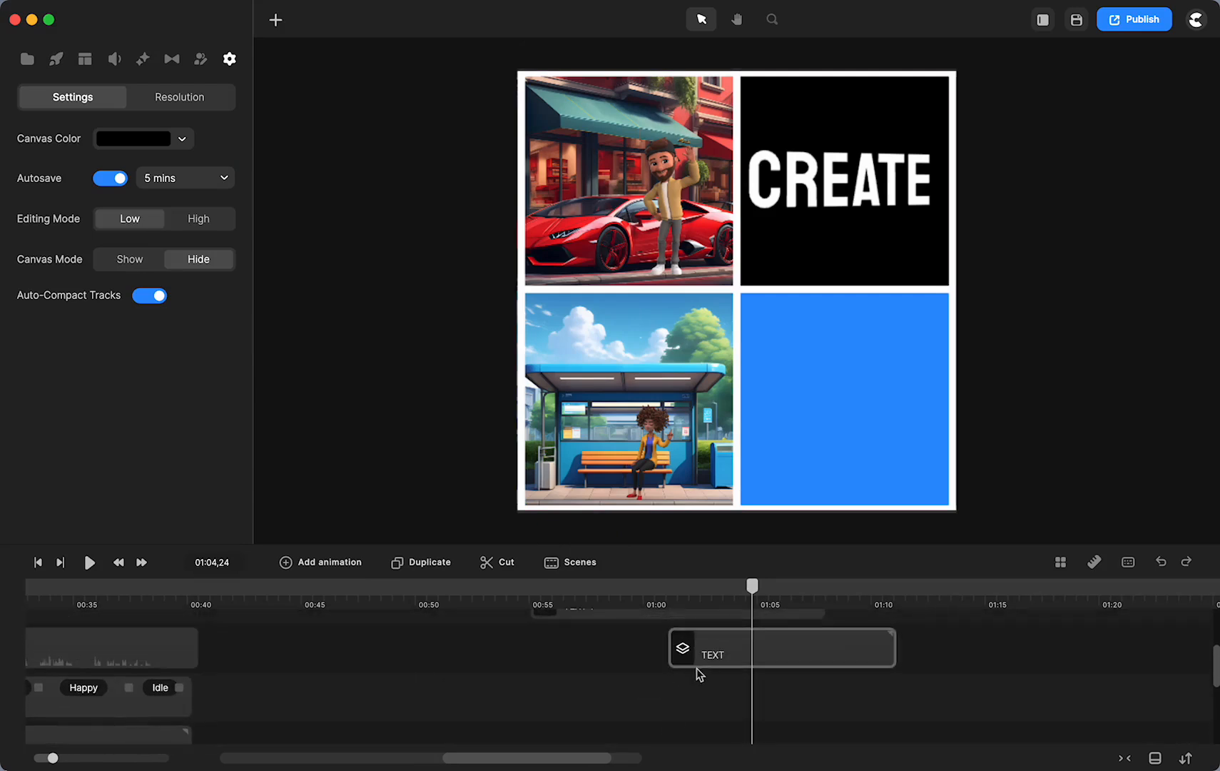
pyautogui.click(697, 666)
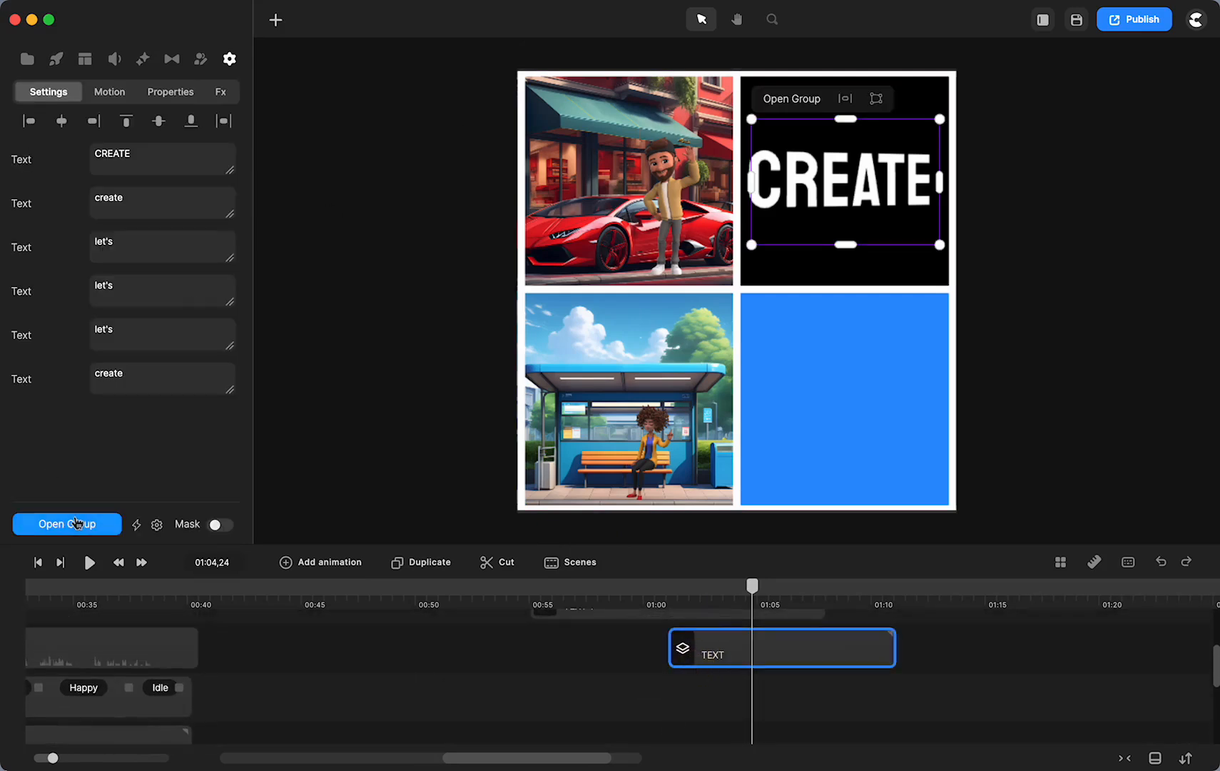
pyautogui.click(77, 524)
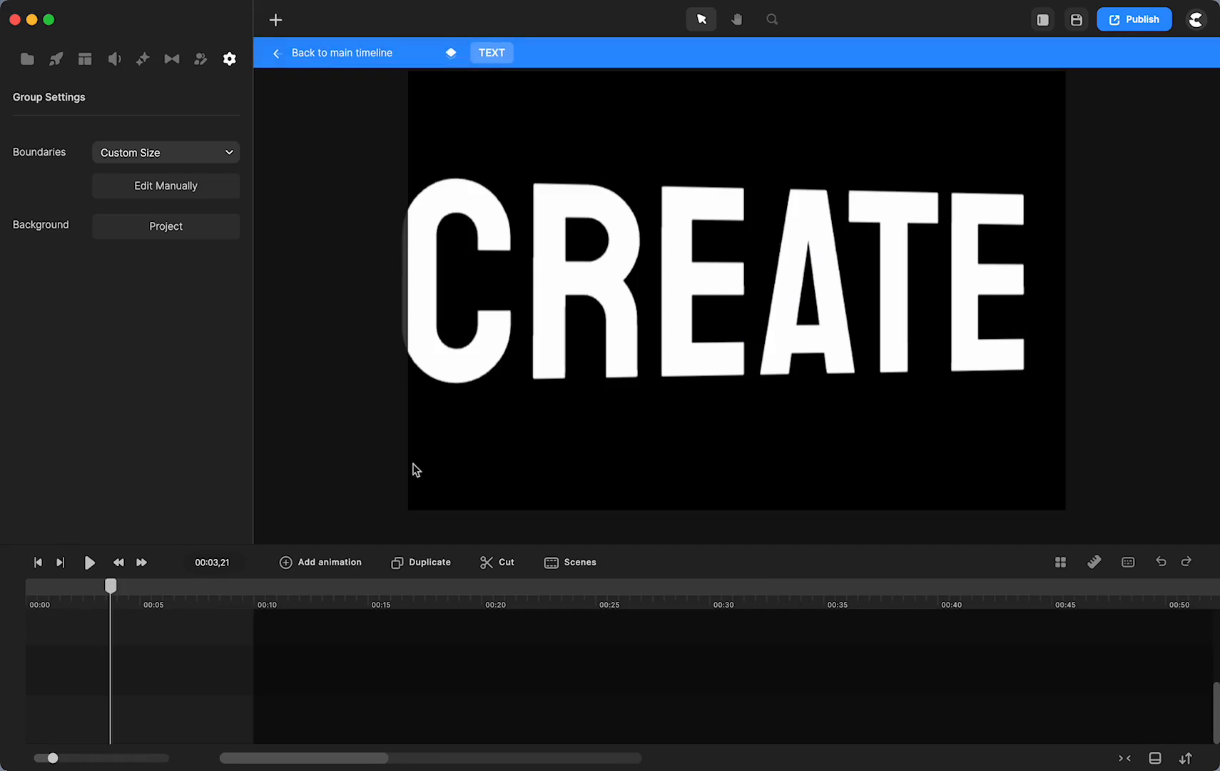
pyautogui.moveTo(111, 587); pyautogui.dragTo(57, 584)
pyautogui.click(41, 585)
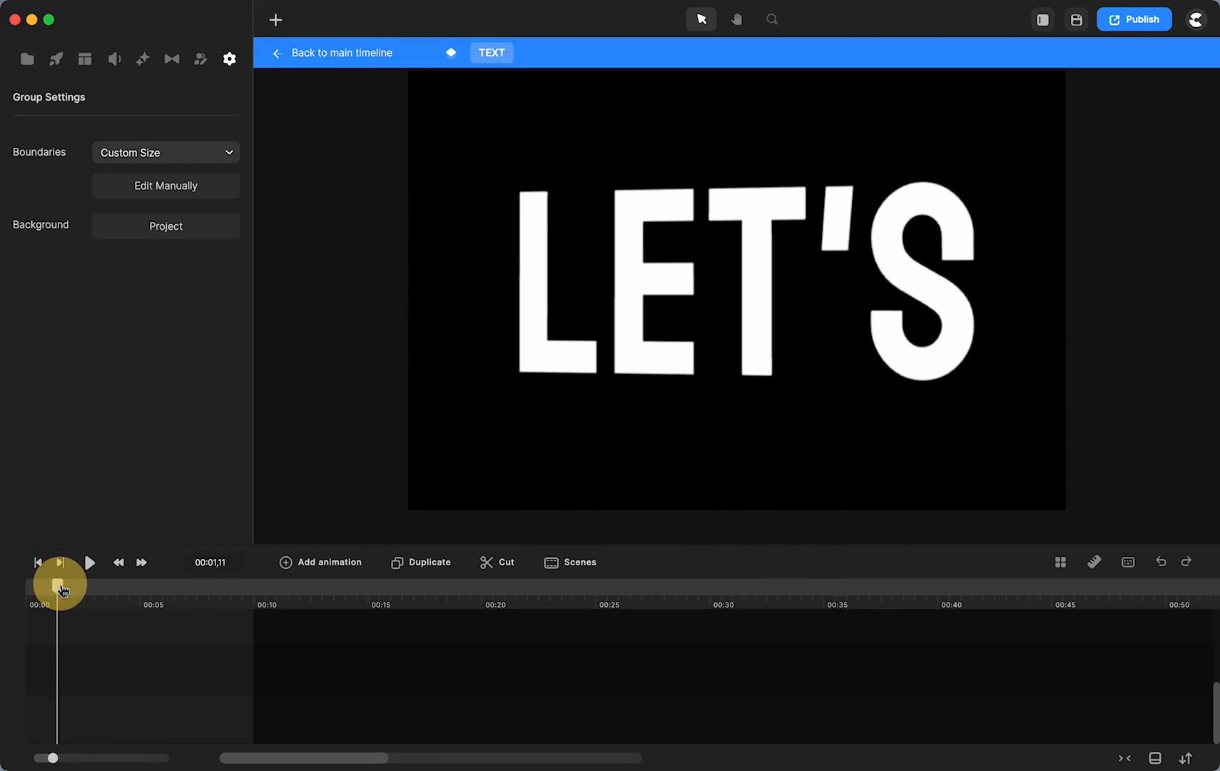
# Add the Liquid Lines17 effect to the TEXT group's timeline at about 00:01
pyautogui.click(59, 55)
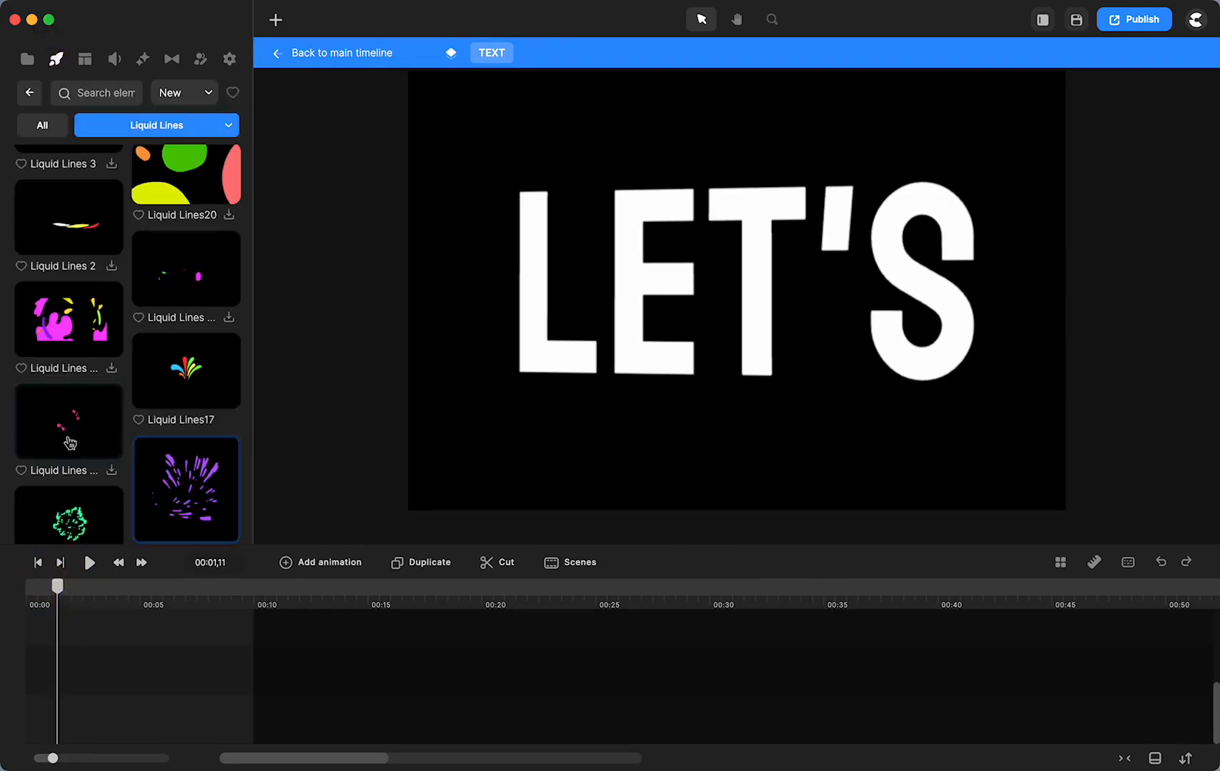
pyautogui.moveTo(184, 388); pyautogui.dragTo(81, 689)
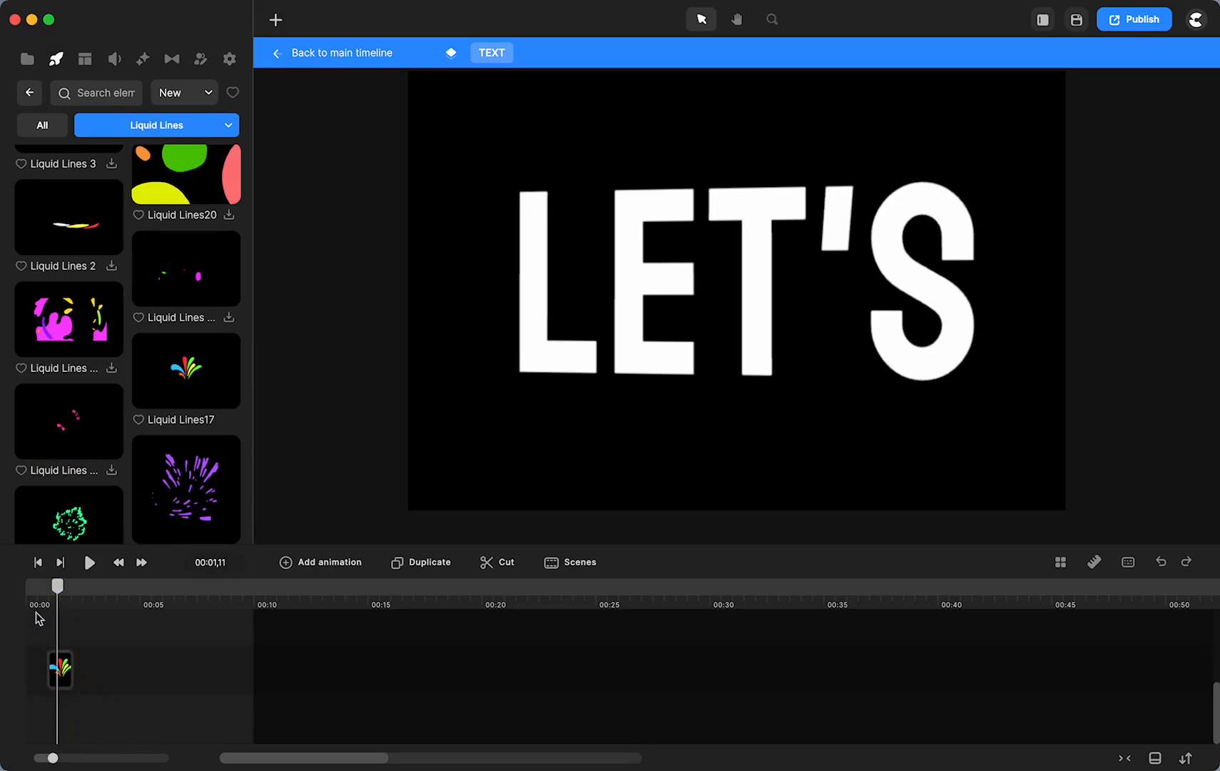
pyautogui.moveTo(57, 586); pyautogui.dragTo(57, 586)
pyautogui.scroll(-3, 536, 251)
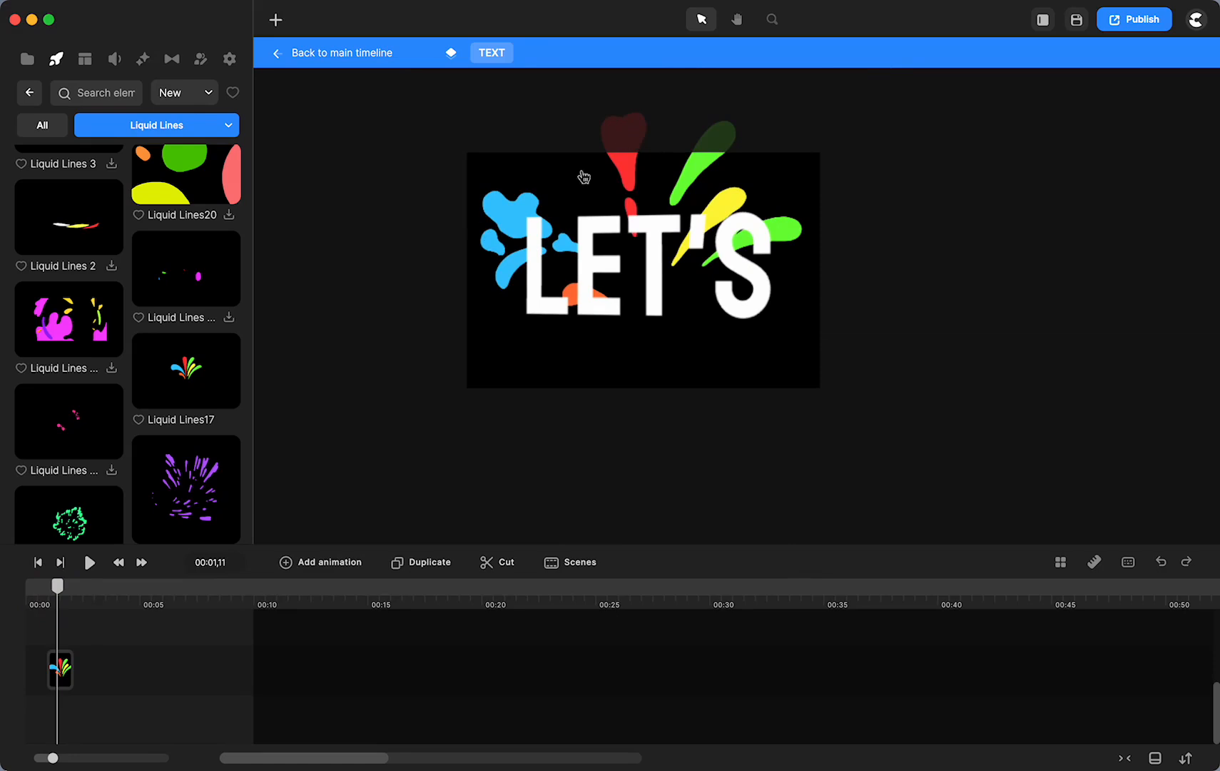
# Scale the Liquid Lines17 splash to 62%, rotate it counterclockwise and shift it left behind the LET'S text
pyautogui.click(63, 684)
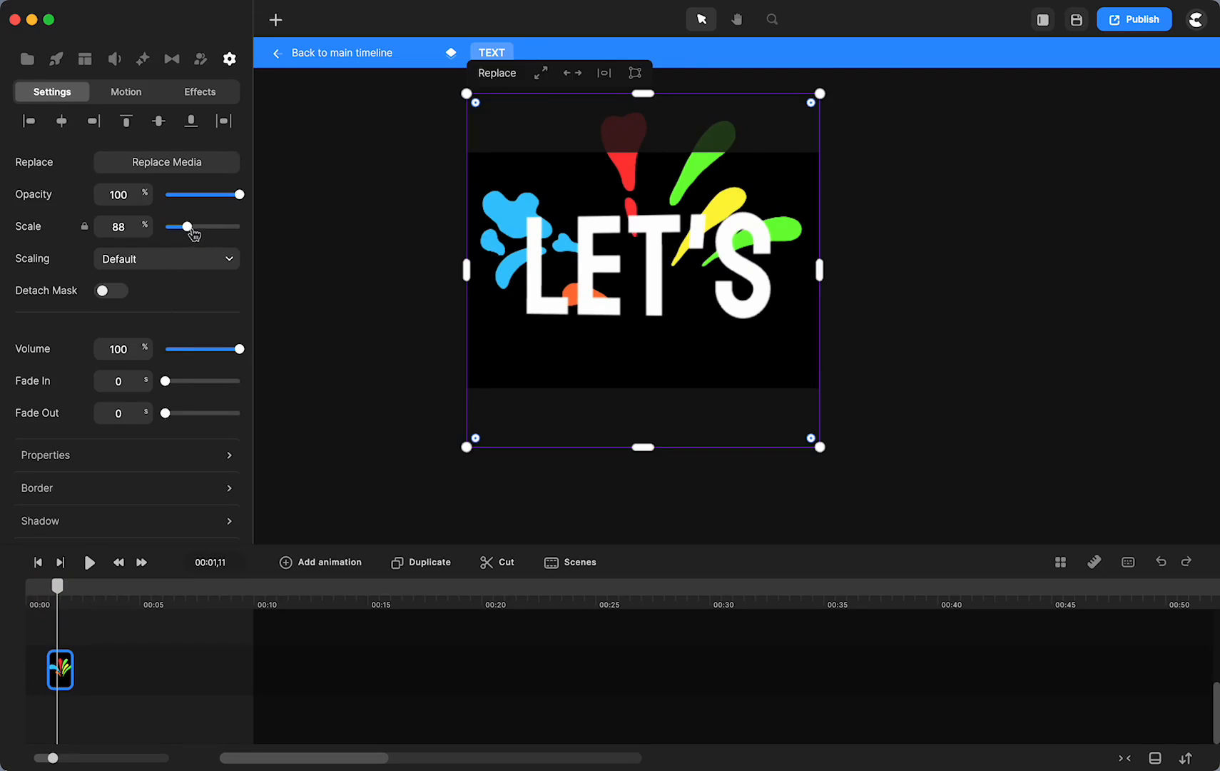
pyautogui.moveTo(188, 226); pyautogui.dragTo(181, 226)
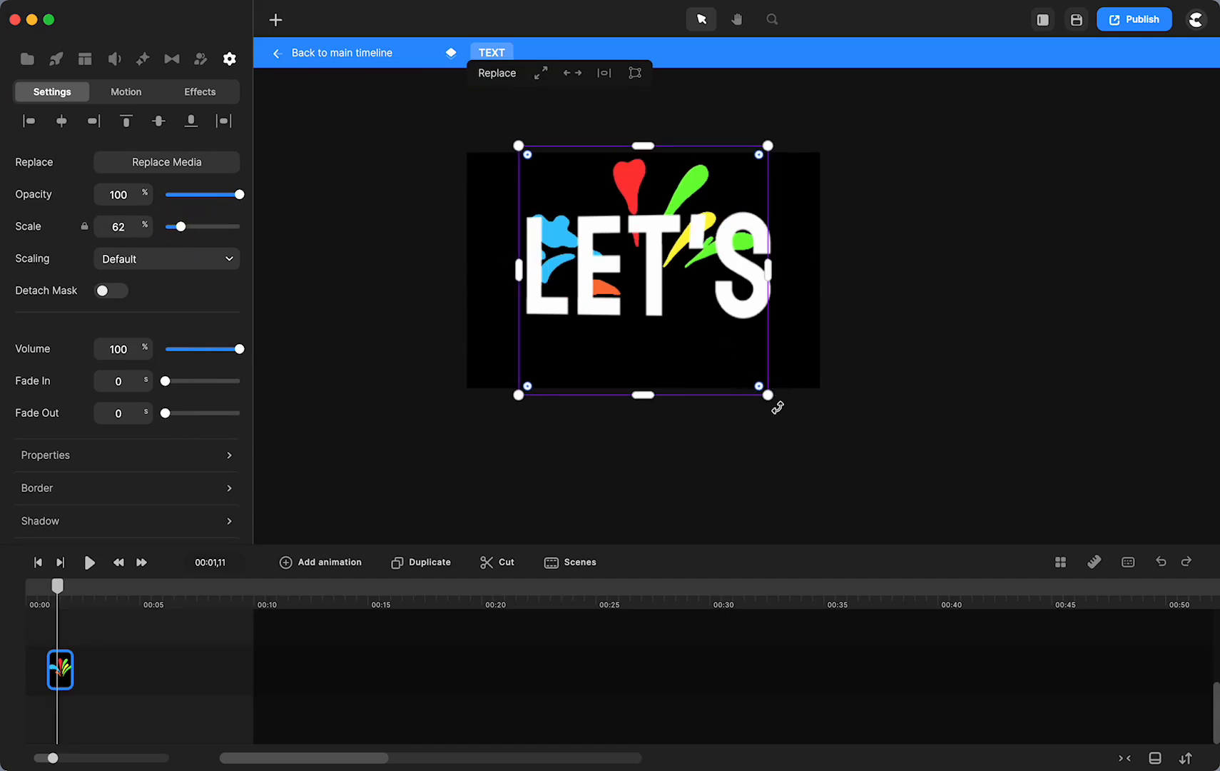
pyautogui.moveTo(774, 403); pyautogui.dragTo(789, 329)
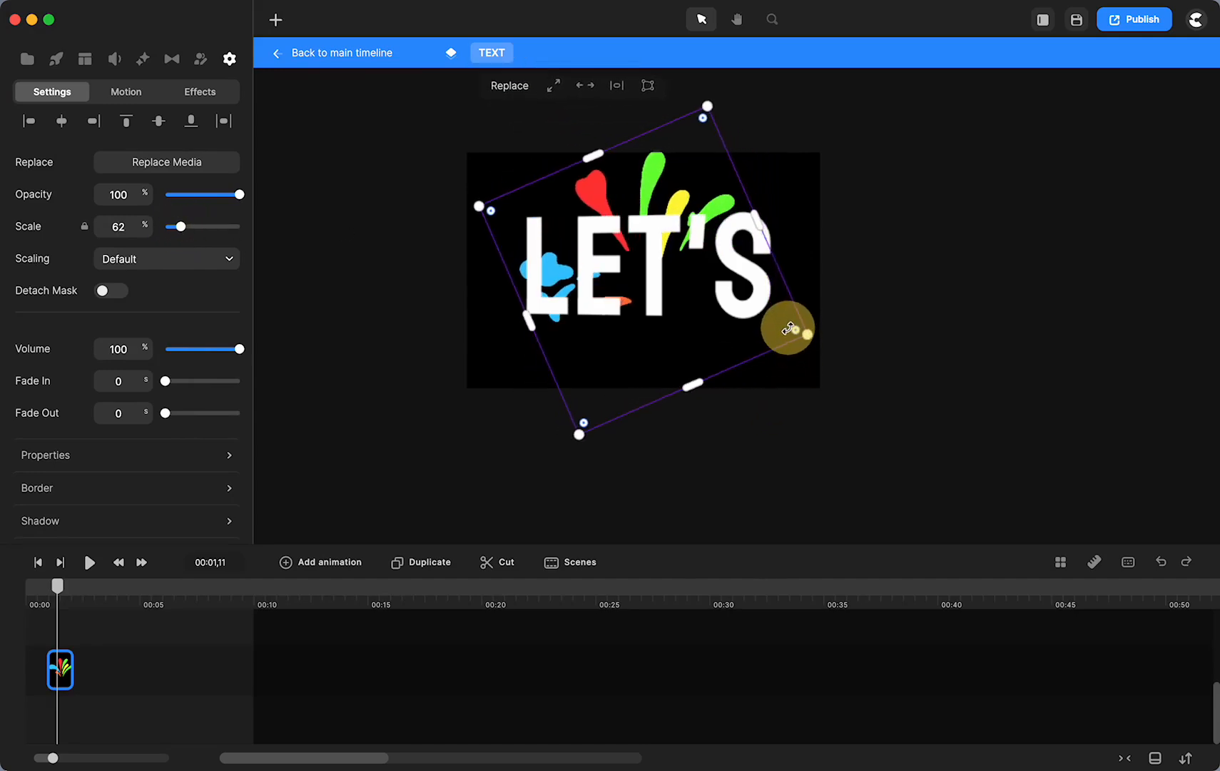
pyautogui.moveTo(588, 186); pyautogui.dragTo(557, 196)
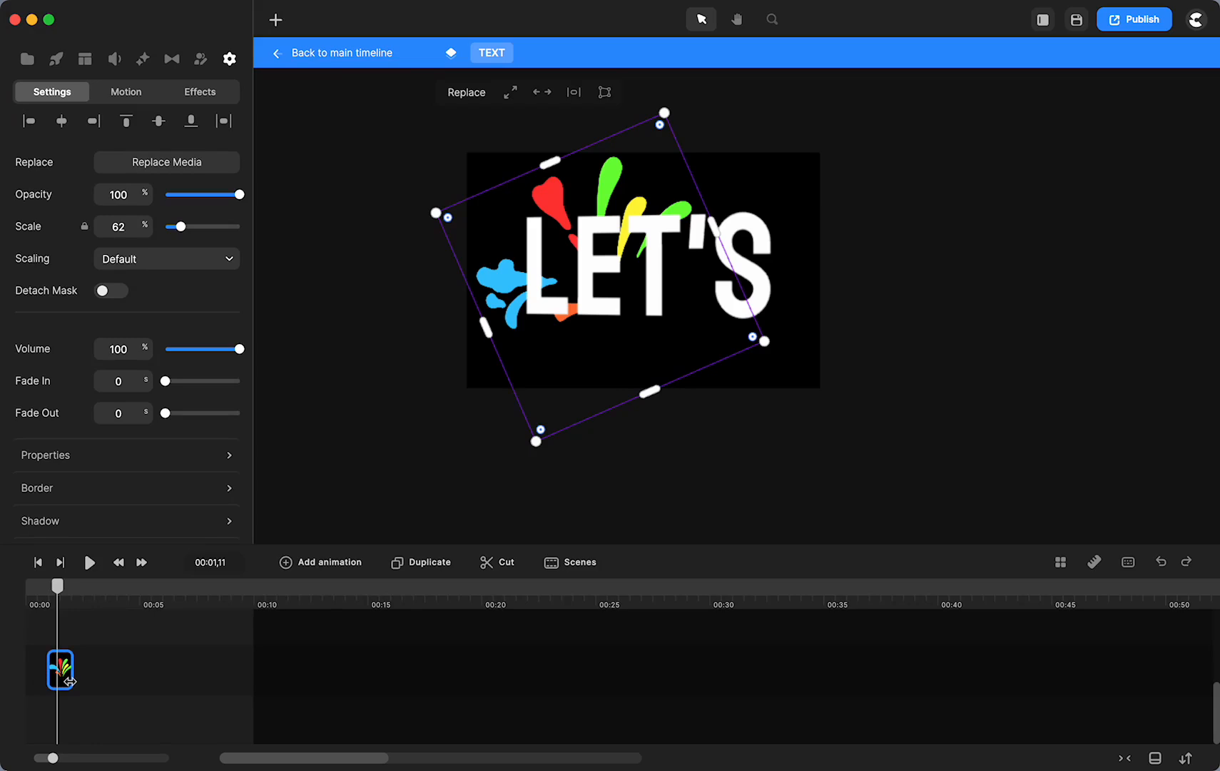
# Duplicate the splash clip into four and line the copies up end to end from the start of the group's timeline
pyautogui.press('super+d')
pyautogui.moveTo(65, 693); pyautogui.dragTo(113, 729)
pyautogui.moveTo(40, 693); pyautogui.dragTo(76, 727)
pyautogui.scroll(2, 171, 720)
pyautogui.scroll(-3, 102, 712)
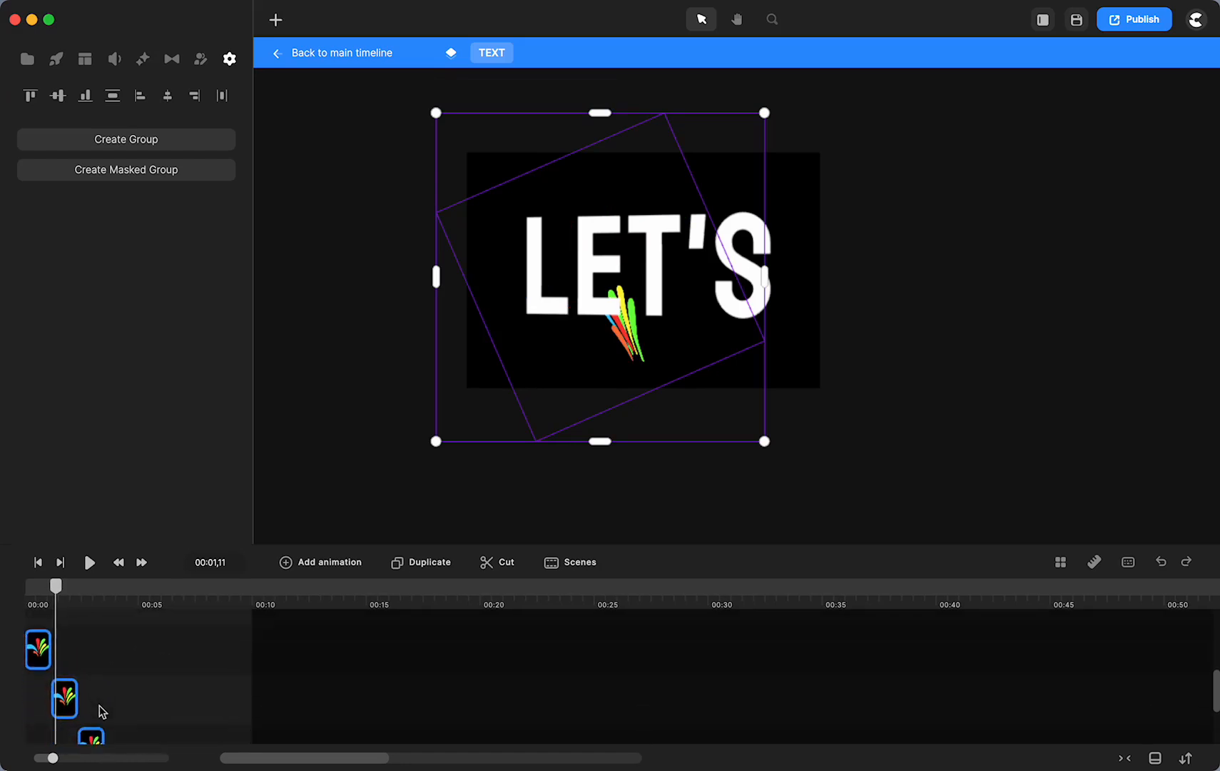
pyautogui.press('super+g')
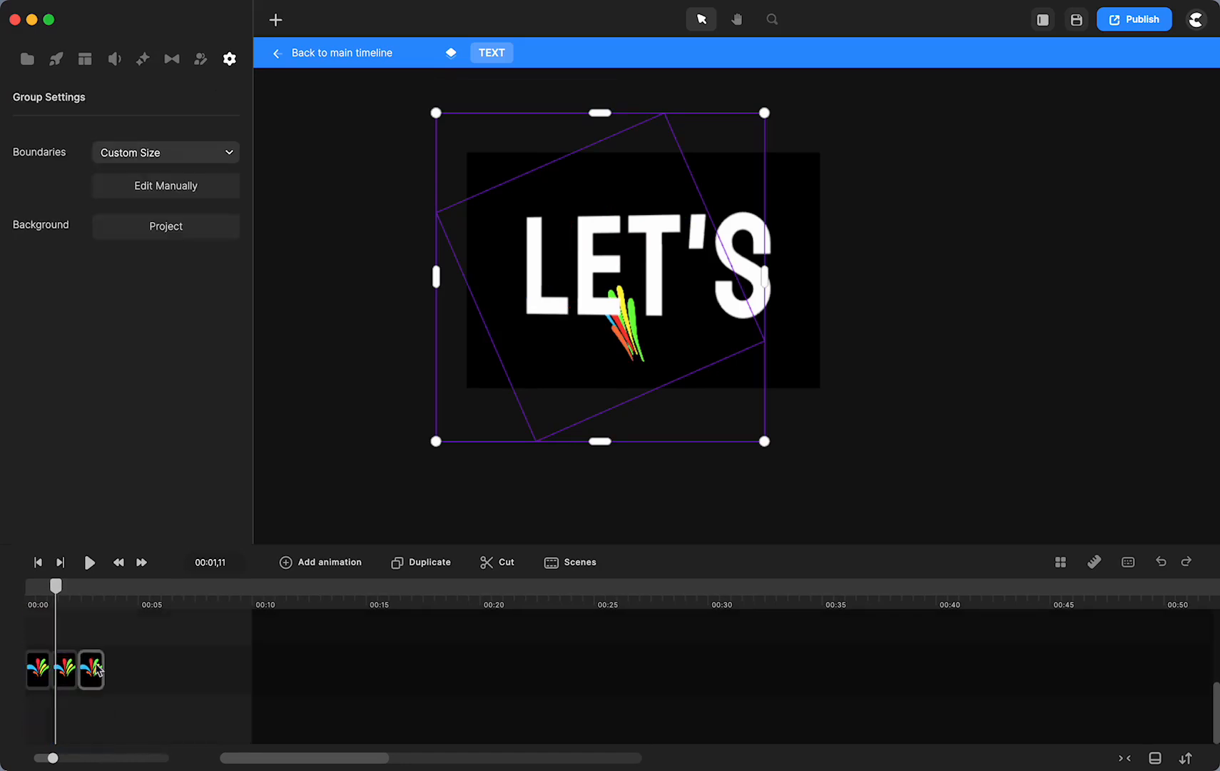
pyautogui.moveTo(96, 665); pyautogui.dragTo(120, 720)
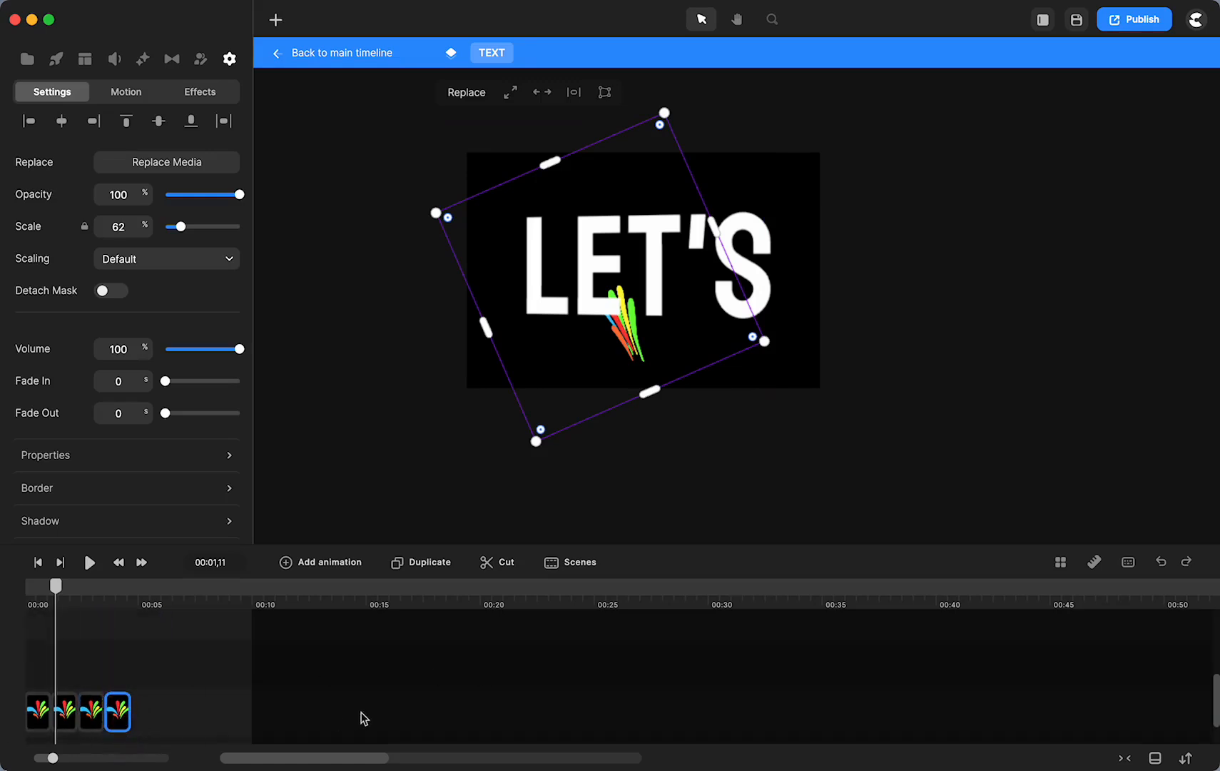
# Return to the main timeline and scrub through the title to check the splashes, stopping at 01:03,14
pyautogui.click(372, 54)
pyautogui.hscroll(10, 815, 640)
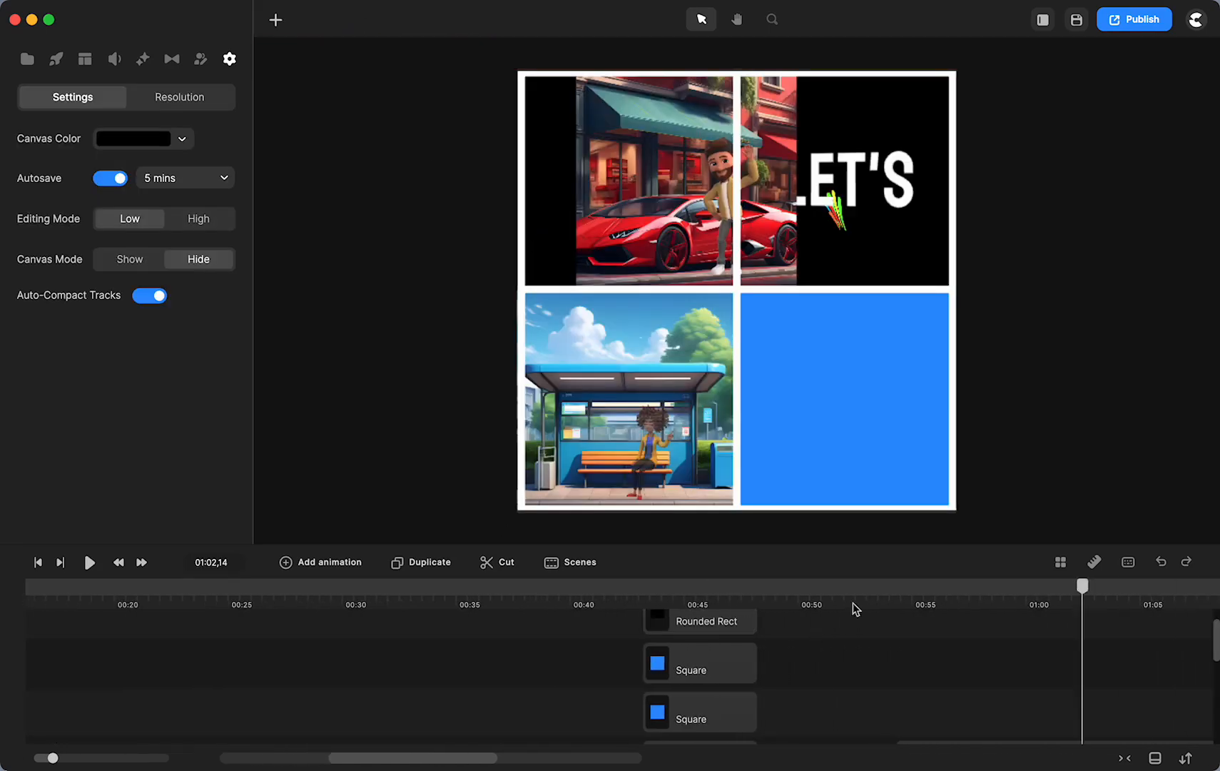
pyautogui.moveTo(650, 596); pyautogui.dragTo(689, 638)
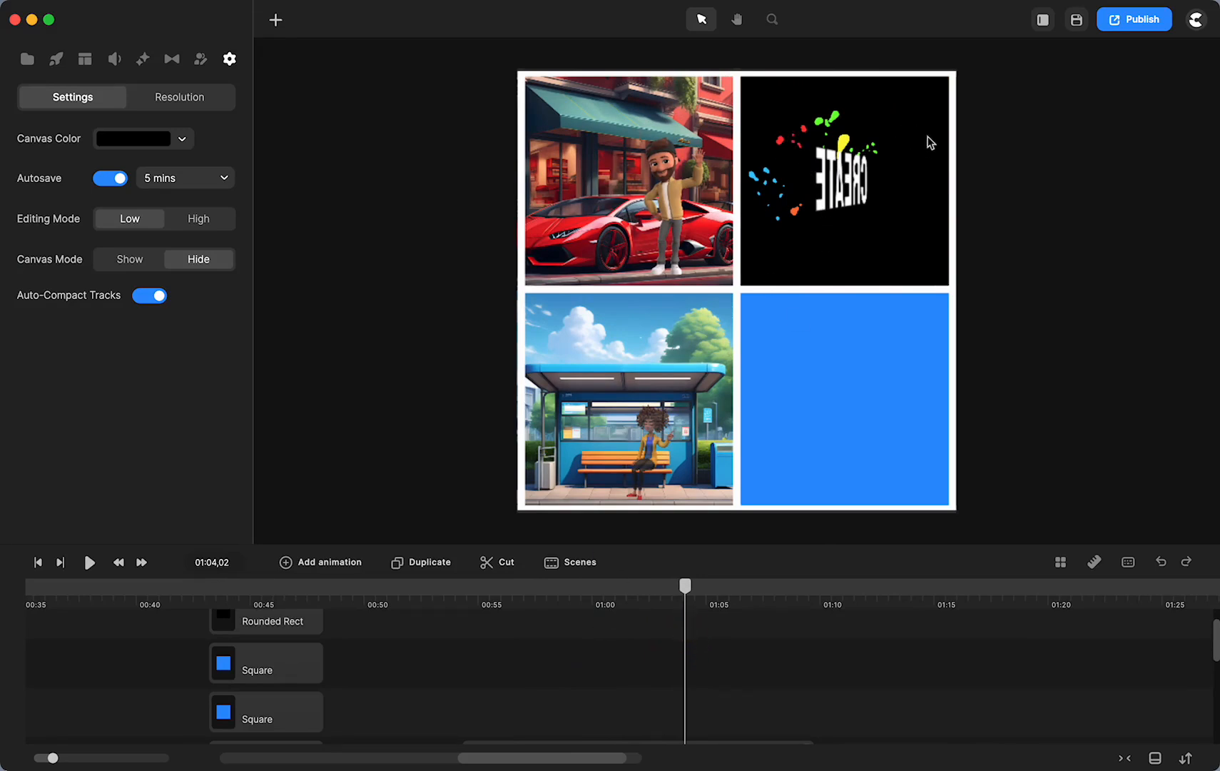
pyautogui.moveTo(683, 589)
pyautogui.mouseDown()
pyautogui.moveTo(634, 591)
pyautogui.moveTo(672, 603)
pyautogui.moveTo(648, 594)
pyautogui.moveTo(671, 592)
pyautogui.mouseUp()
# Find the clip of the blue fourth cell in the timeline and open group 4 for editing
pyautogui.click(835, 384)
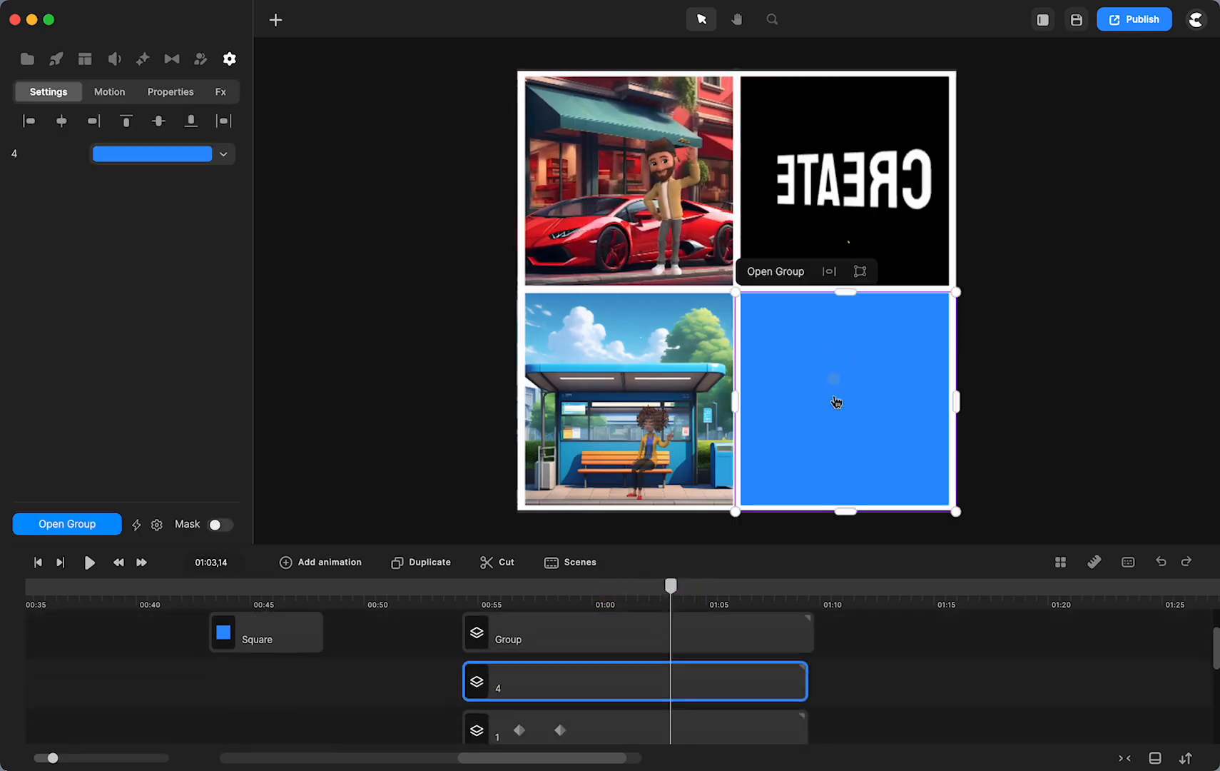
pyautogui.scroll(-3, 675, 700)
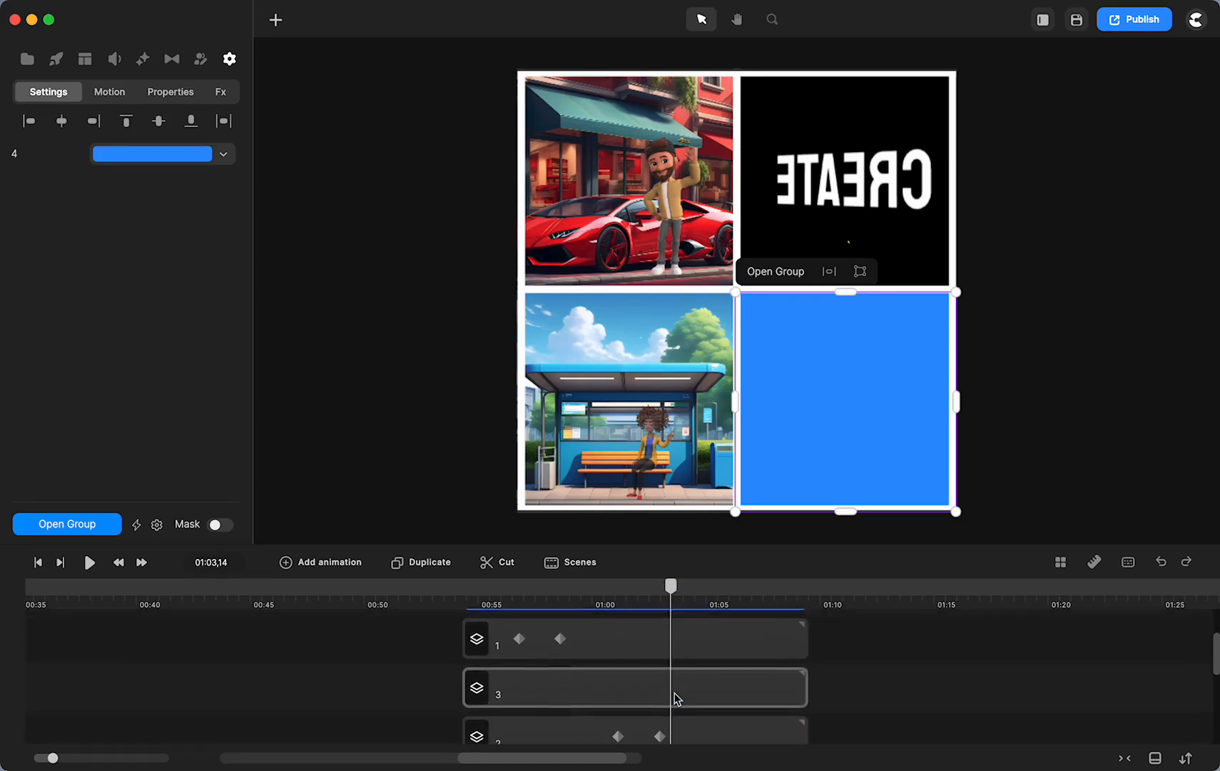
pyautogui.click(676, 698)
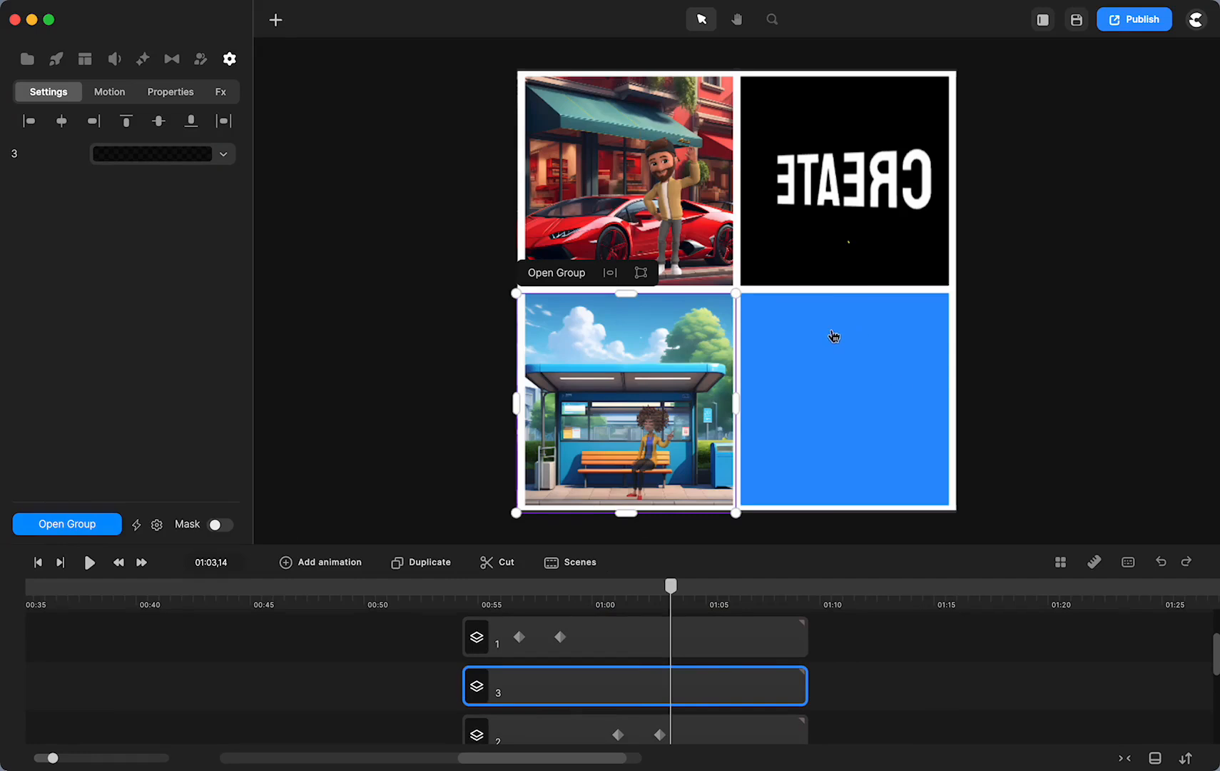
pyautogui.click(892, 683)
pyautogui.scroll(-2, 815, 675)
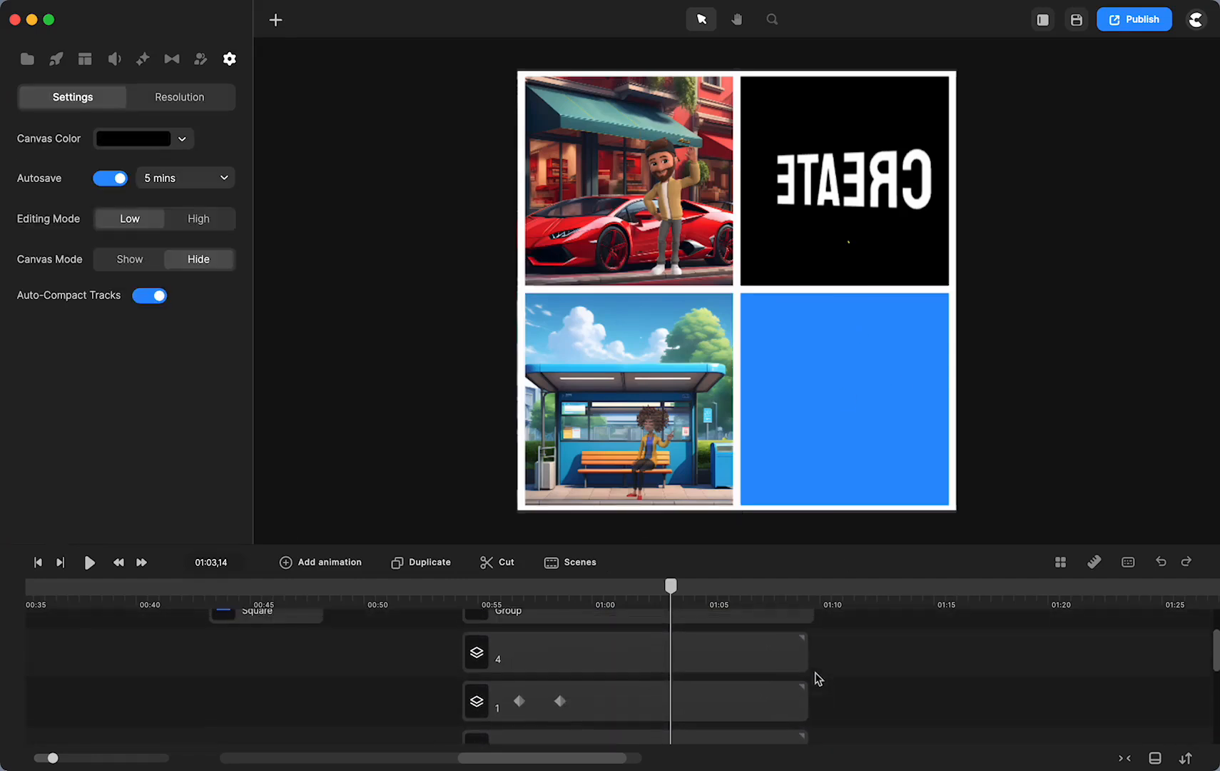
pyautogui.scroll(2, 811, 672)
pyautogui.click(806, 398)
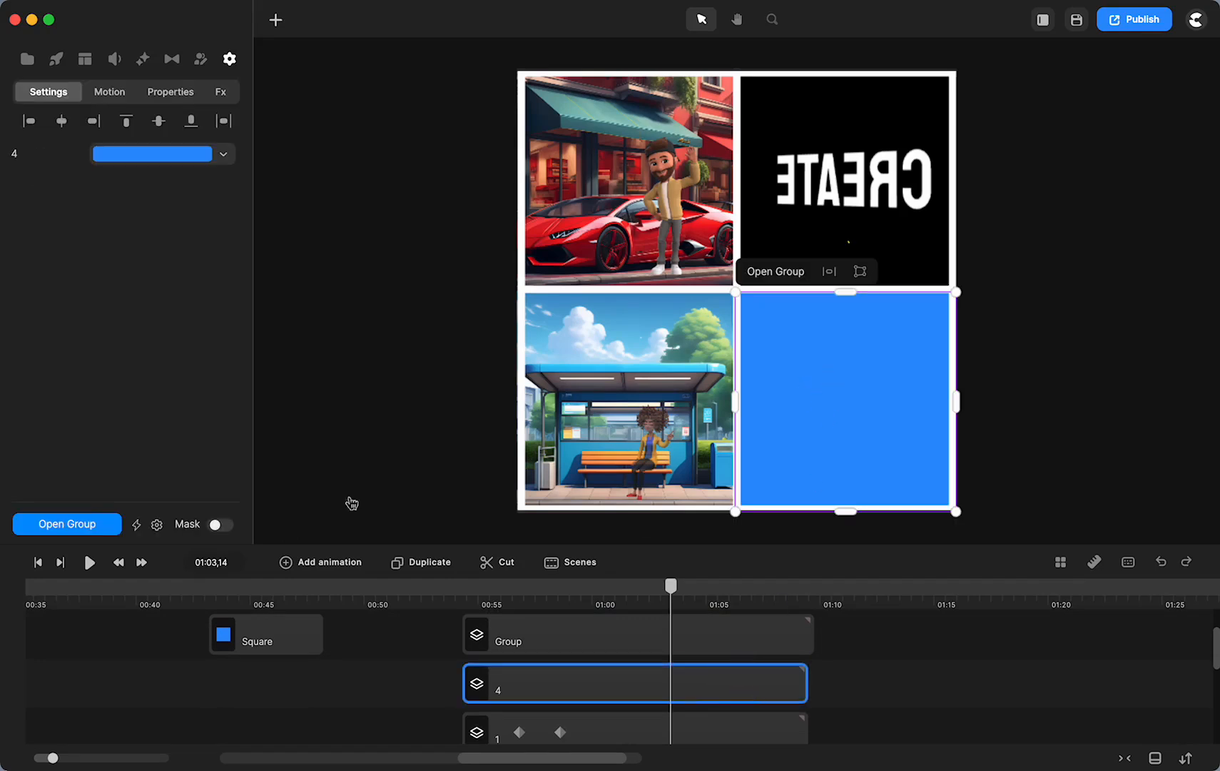
pyautogui.click(67, 523)
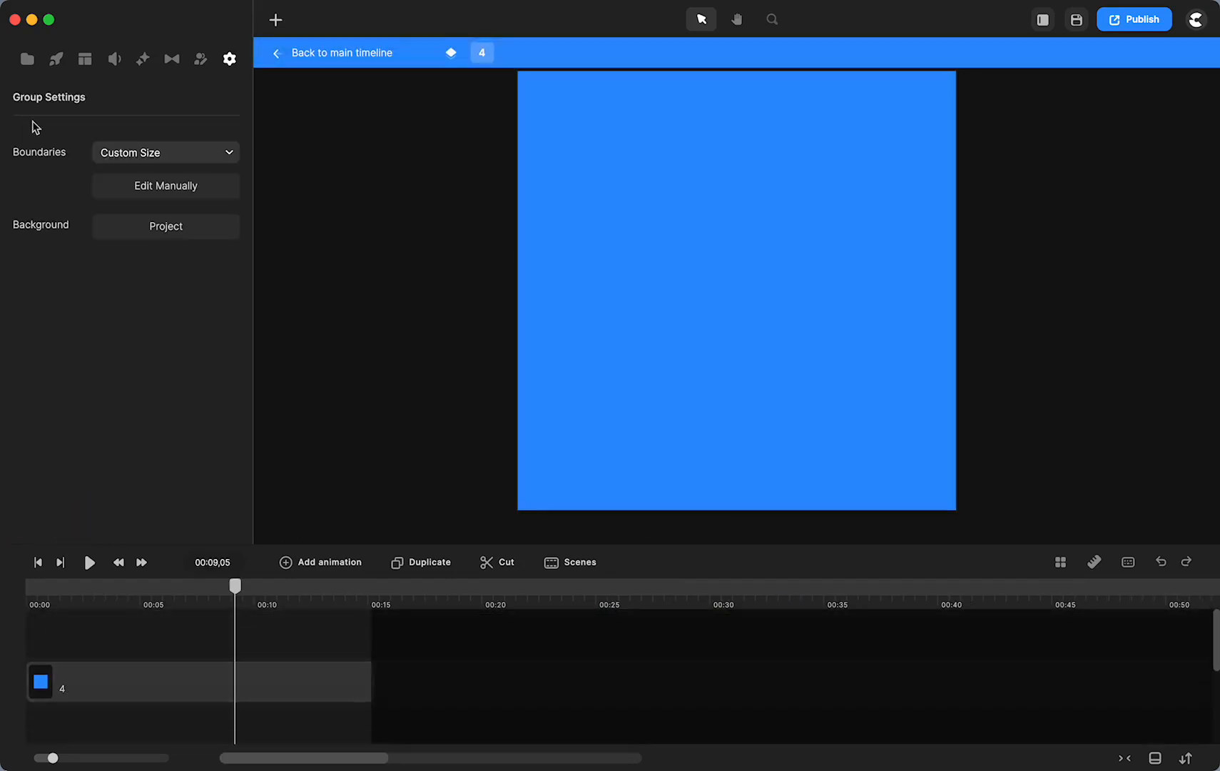
# Add the Doors background at the start of group 4 and extend its clip just past 00:15
pyautogui.click(56, 58)
pyautogui.click(25, 95)
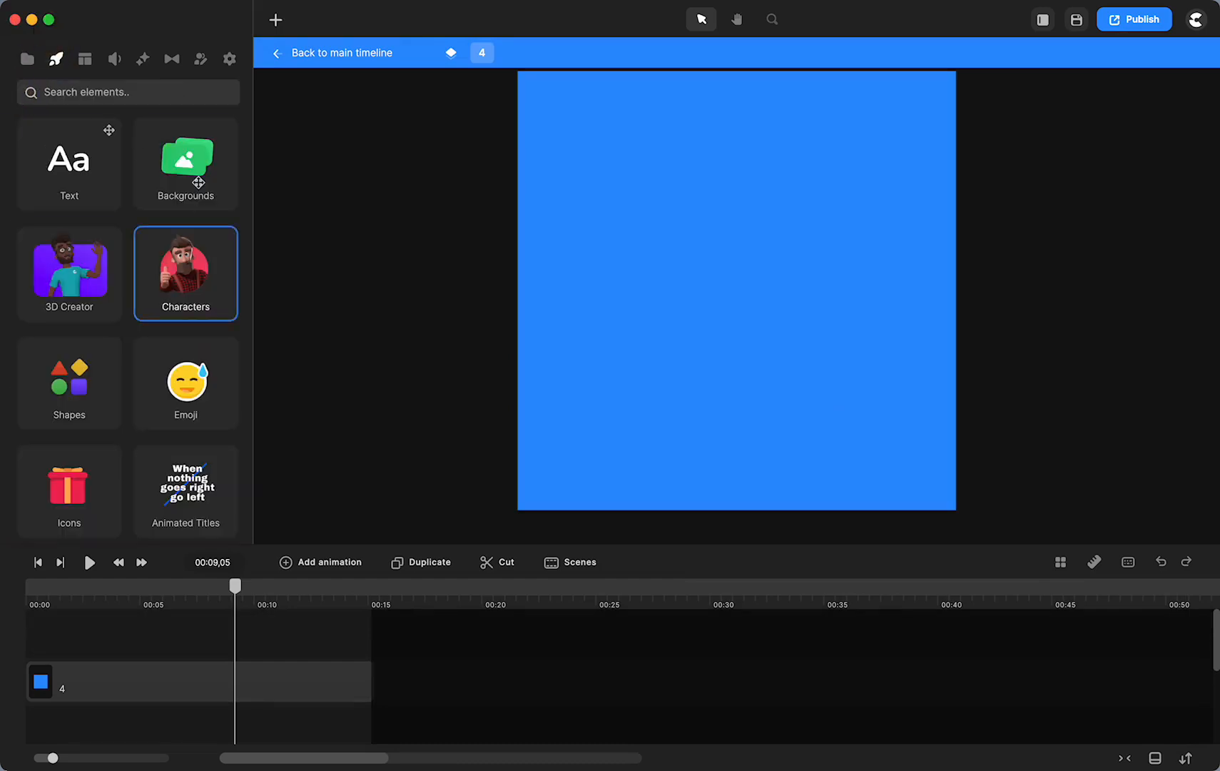
pyautogui.click(171, 197)
pyautogui.scroll(-3, 137, 390)
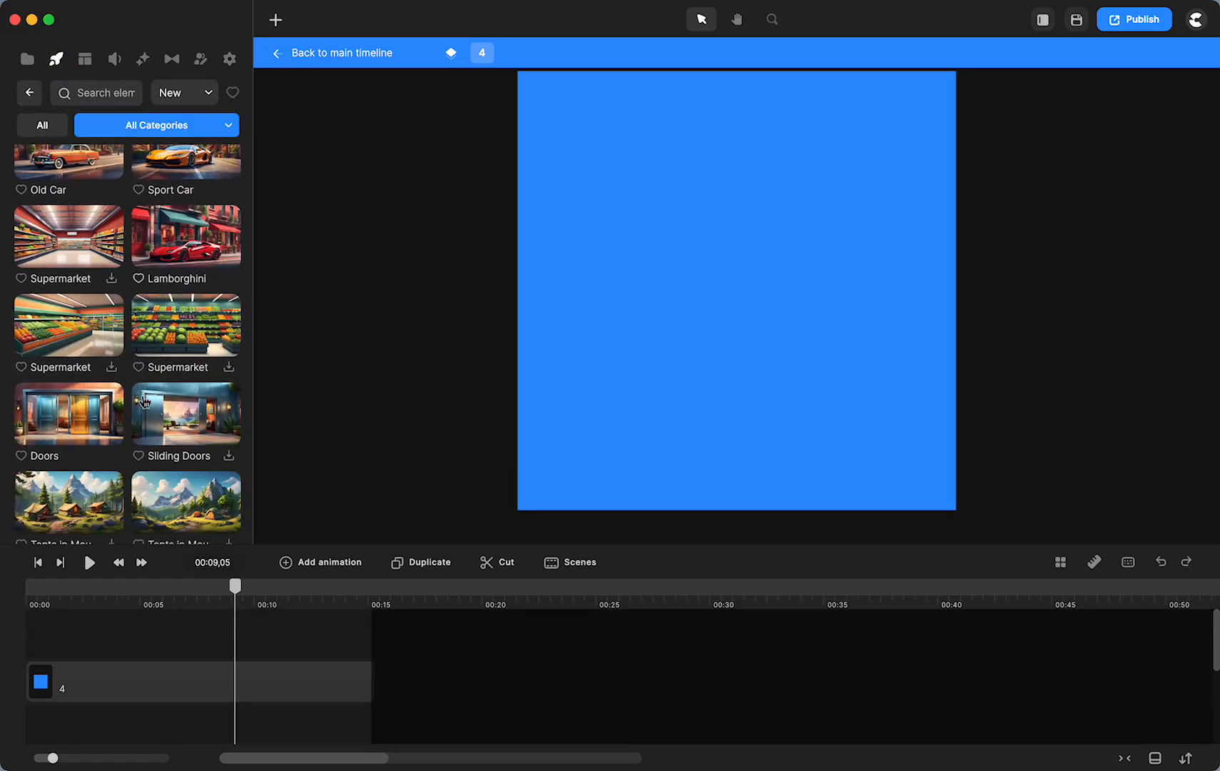
pyautogui.moveTo(61, 421); pyautogui.dragTo(43, 646)
pyautogui.moveTo(143, 664); pyautogui.dragTo(383, 701)
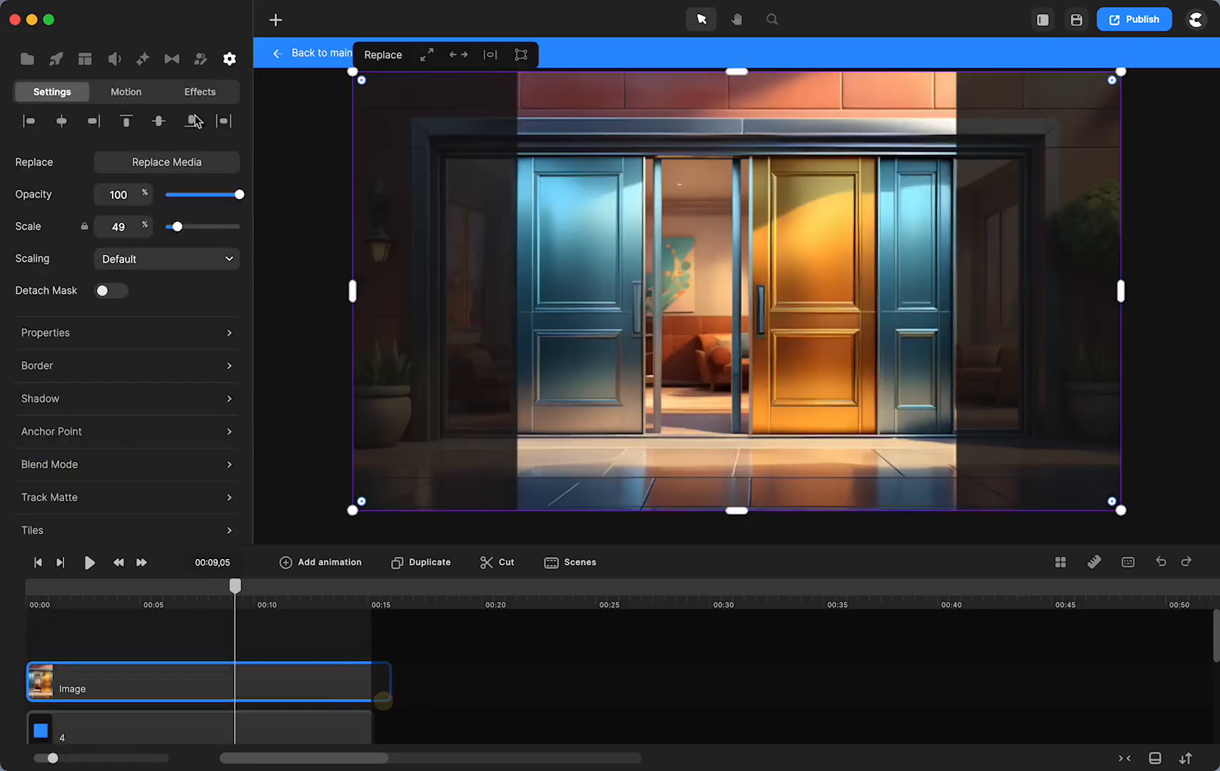
# Add the waving Robot character above the doors image and extend its clip to about 00:17
pyautogui.click(54, 60)
pyautogui.click(29, 92)
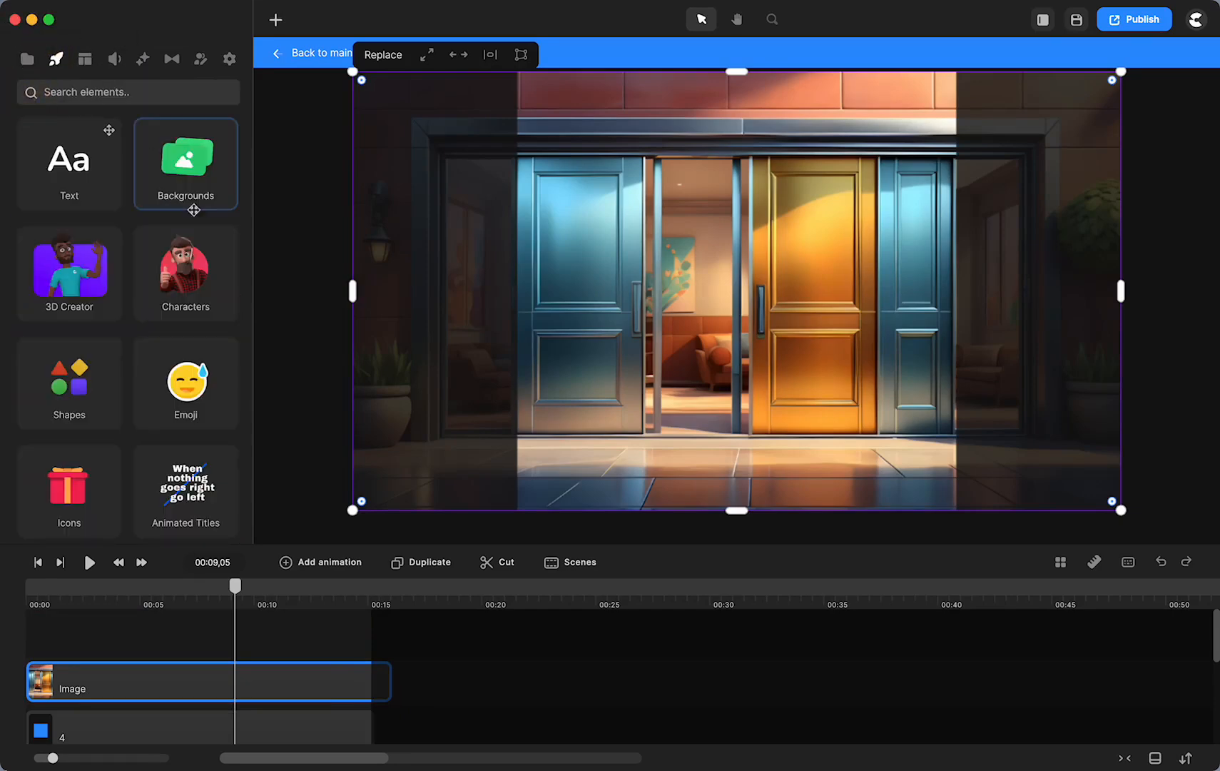
pyautogui.click(190, 257)
pyautogui.scroll(-3, 72, 371)
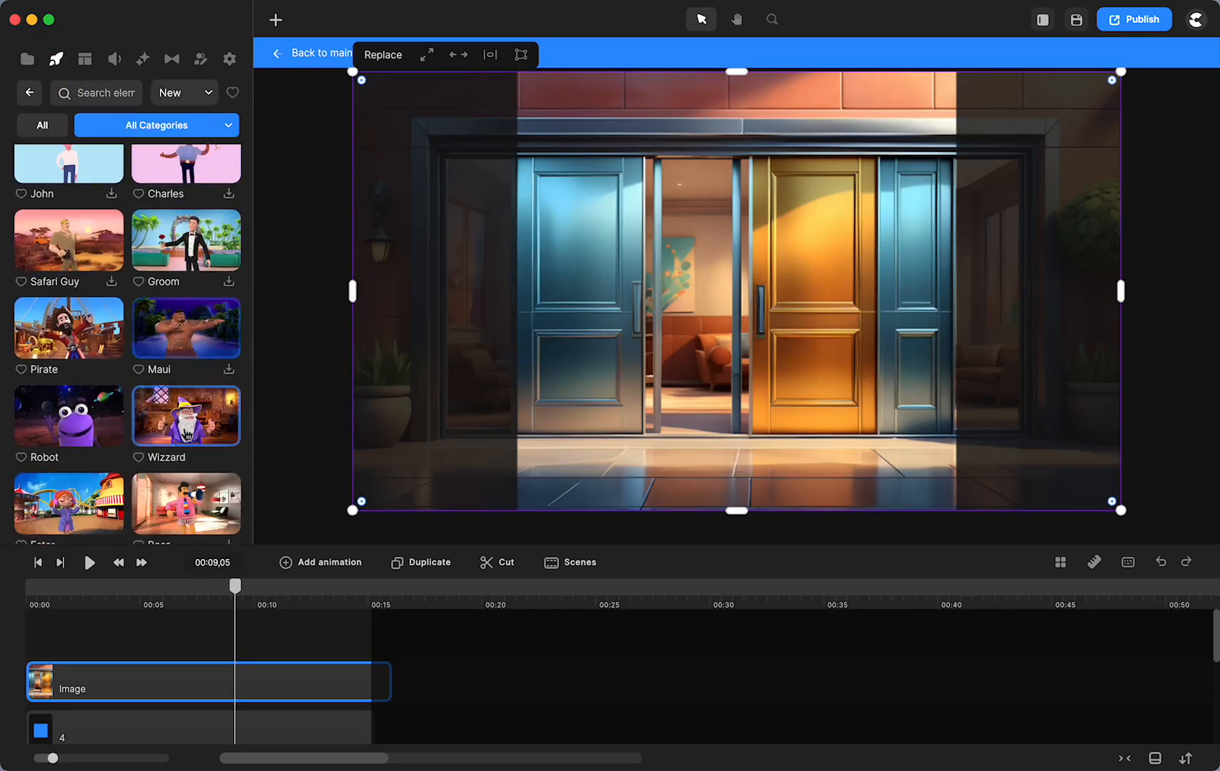
pyautogui.moveTo(71, 389); pyautogui.dragTo(424, 671)
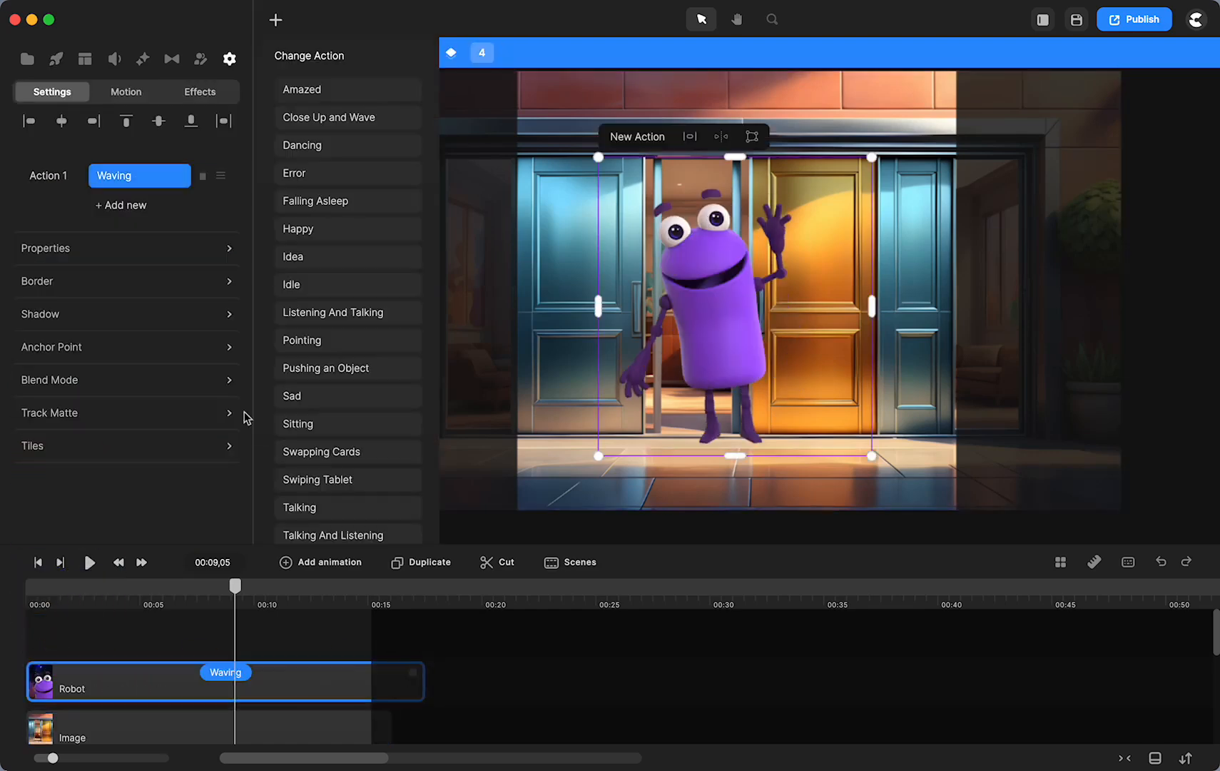
# Add the Wizzard character with its clip extended to about 00:17 and move him left in front of the blue door
pyautogui.click(56, 59)
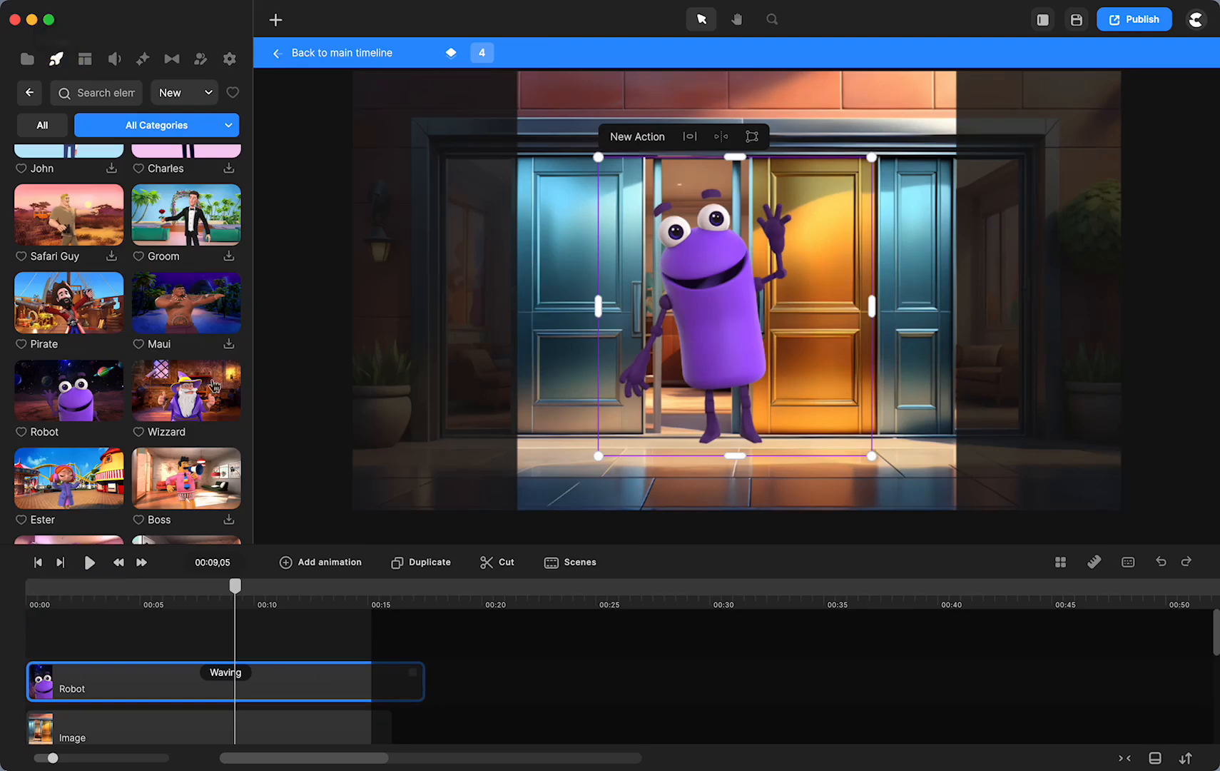
pyautogui.moveTo(194, 388); pyautogui.dragTo(423, 672)
pyautogui.moveTo(726, 355); pyautogui.dragTo(648, 367)
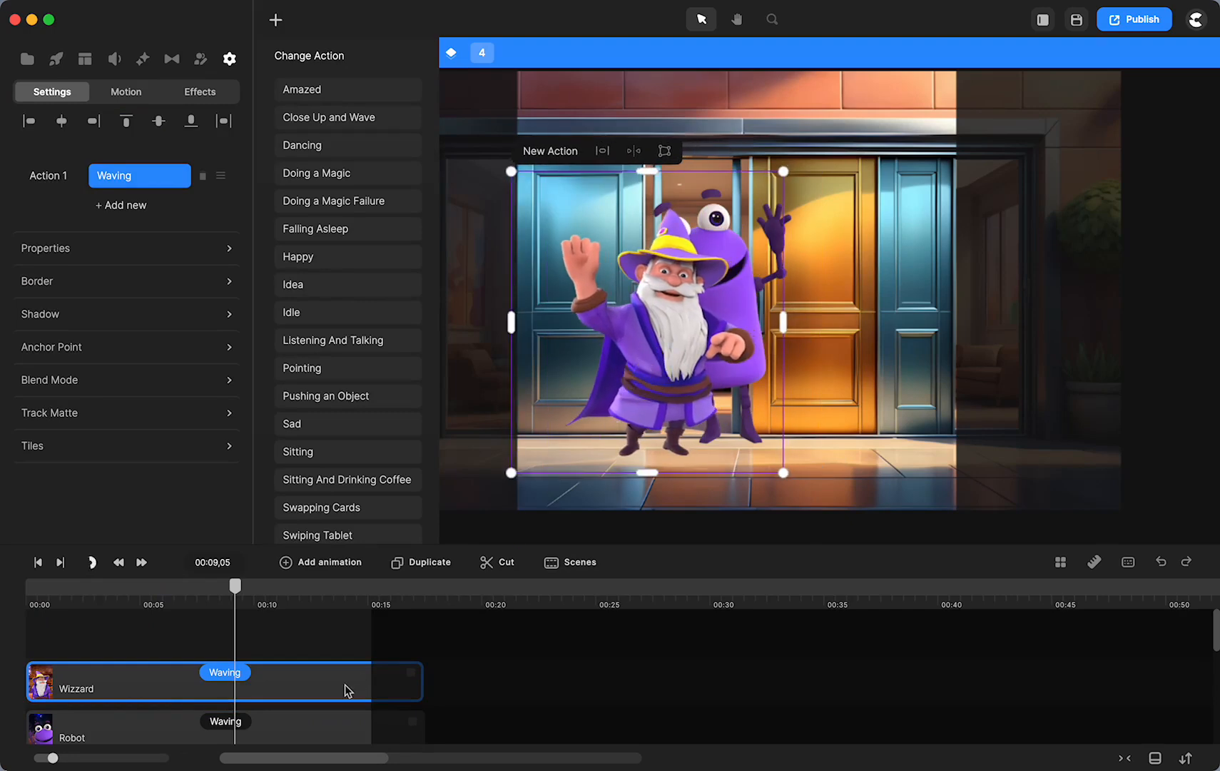
# Scale the Robot down and move it right and slightly lower so it stands beside the wizard
pyautogui.click(333, 730)
pyautogui.moveTo(872, 156); pyautogui.dragTo(811, 209)
pyautogui.hotkey('shift', 'Right')
pyautogui.hotkey('shift', 'Right')
pyautogui.hotkey('shift', 'Right')
pyautogui.hotkey('shift', 'Right')
pyautogui.hotkey('shift', 'Right')
pyautogui.hotkey('shift', 'Right')
pyautogui.hotkey('shift', 'Right')
pyautogui.hotkey('shift', 'Right')
pyautogui.hotkey('shift', 'Right')
pyautogui.hotkey('shift', 'Right')
pyautogui.hotkey('shift', 'Right')
pyautogui.hotkey('shift', 'Right')
pyautogui.hotkey('shift', 'Right')
pyautogui.hotkey('shift', 'Right')
pyautogui.hotkey('shift', 'Right')
pyautogui.hotkey('shift', 'Right')
pyautogui.hotkey('shift', 'Right')
pyautogui.hotkey('shift', 'Right')
pyautogui.hotkey('shift', 'Right')
pyautogui.hotkey('shift', 'Right')
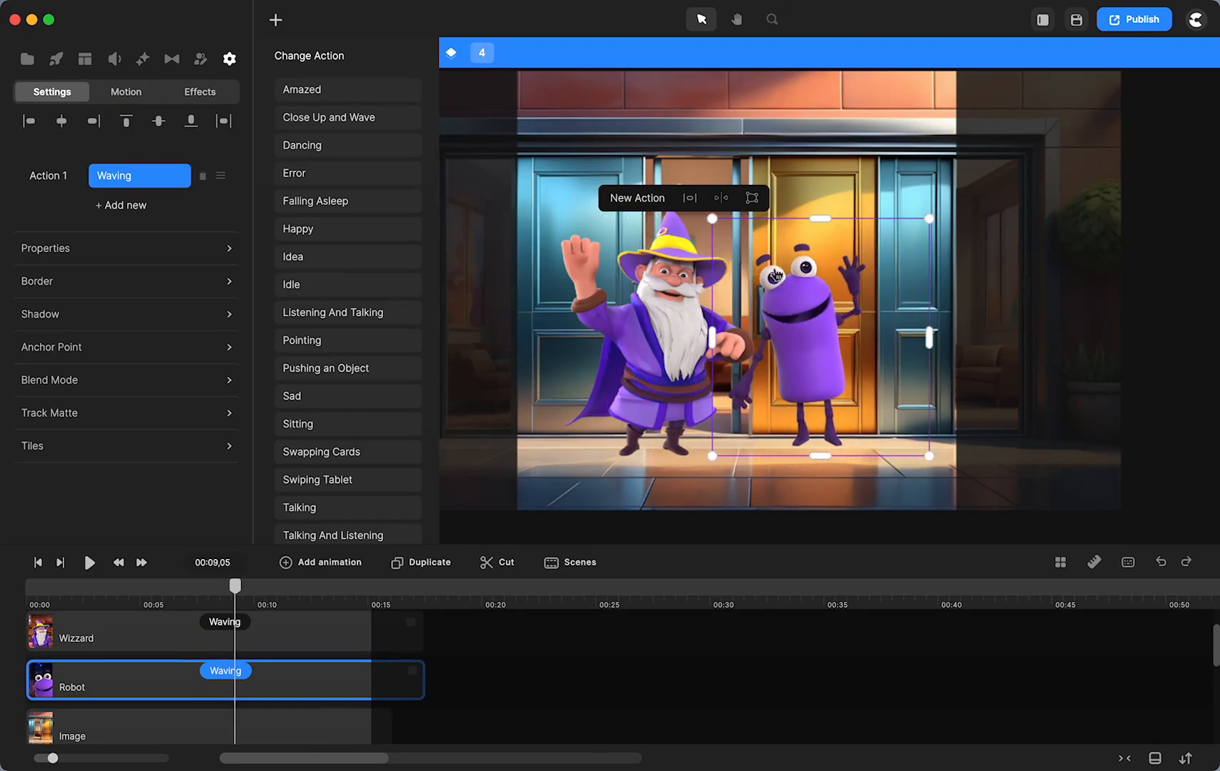
pyautogui.moveTo(791, 310); pyautogui.dragTo(788, 319)
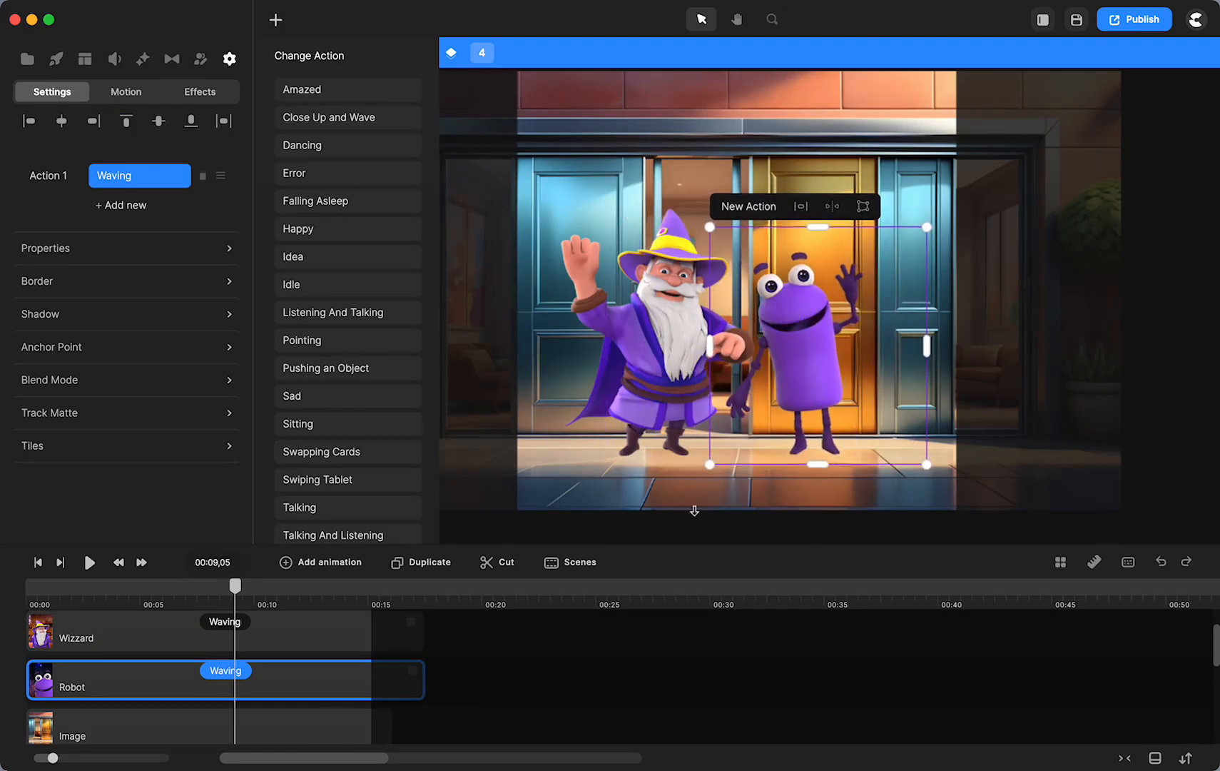
# Enlarge the timeline area and group the Wizzard, Robot and doors Image clips together
pyautogui.scroll(-2, 253, 667)
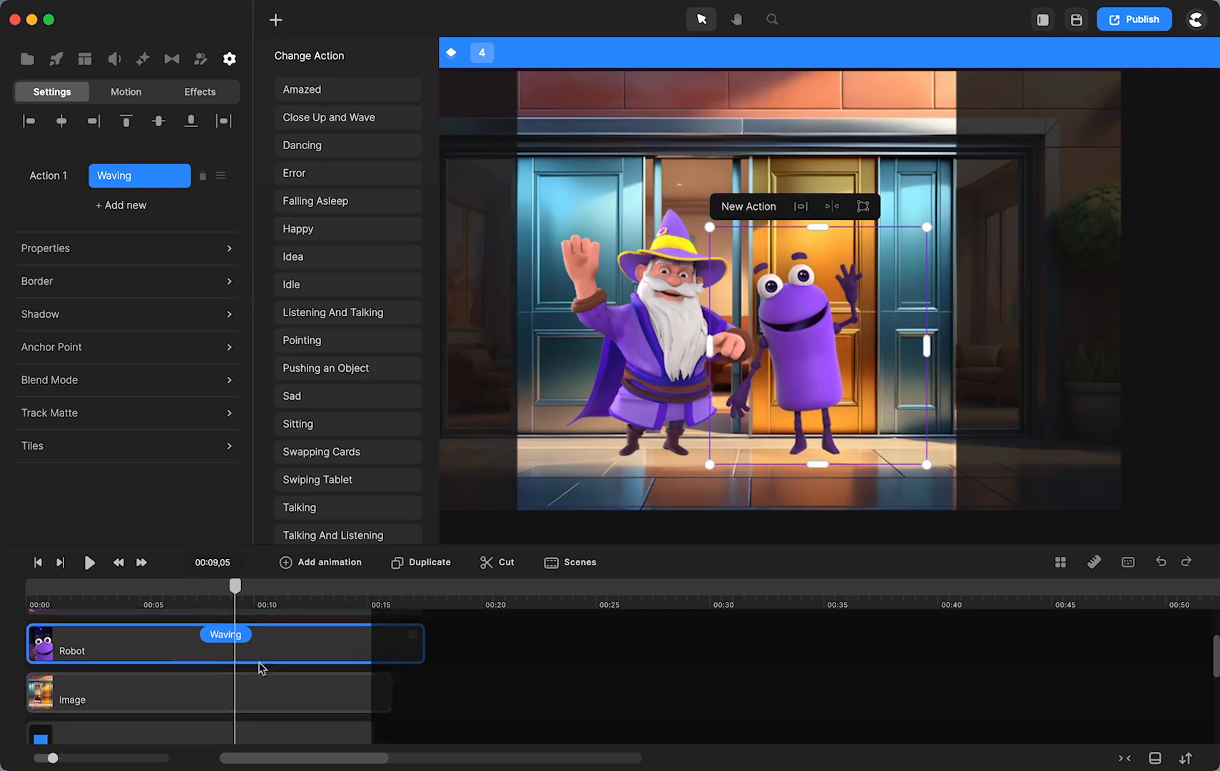
pyautogui.scroll(2, 382, 677)
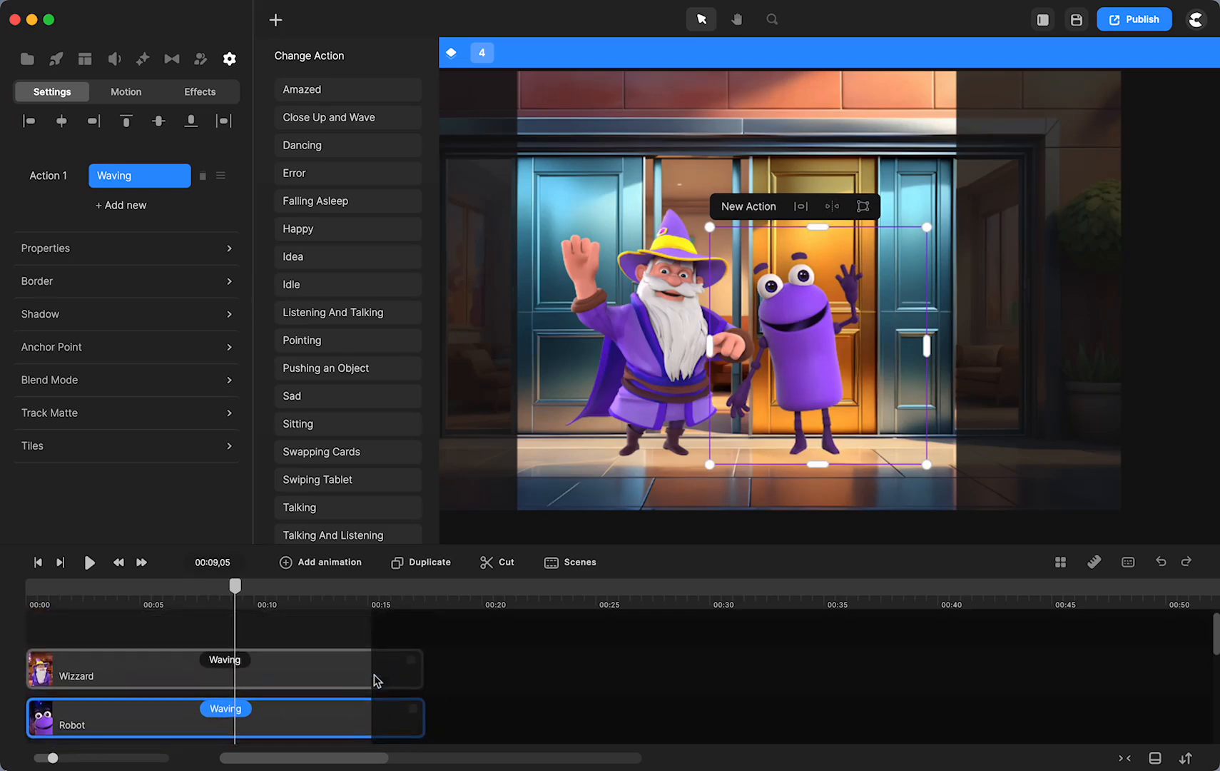
pyautogui.scroll(-2, 377, 681)
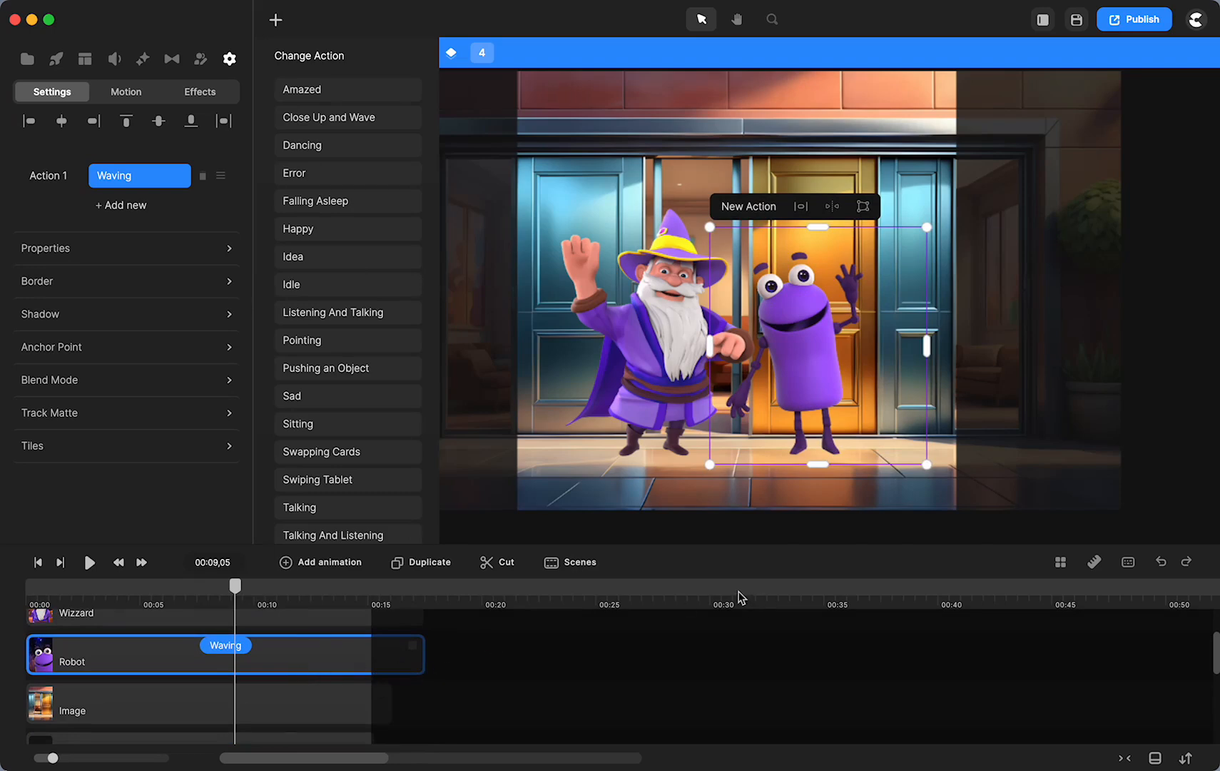
pyautogui.click(712, 544)
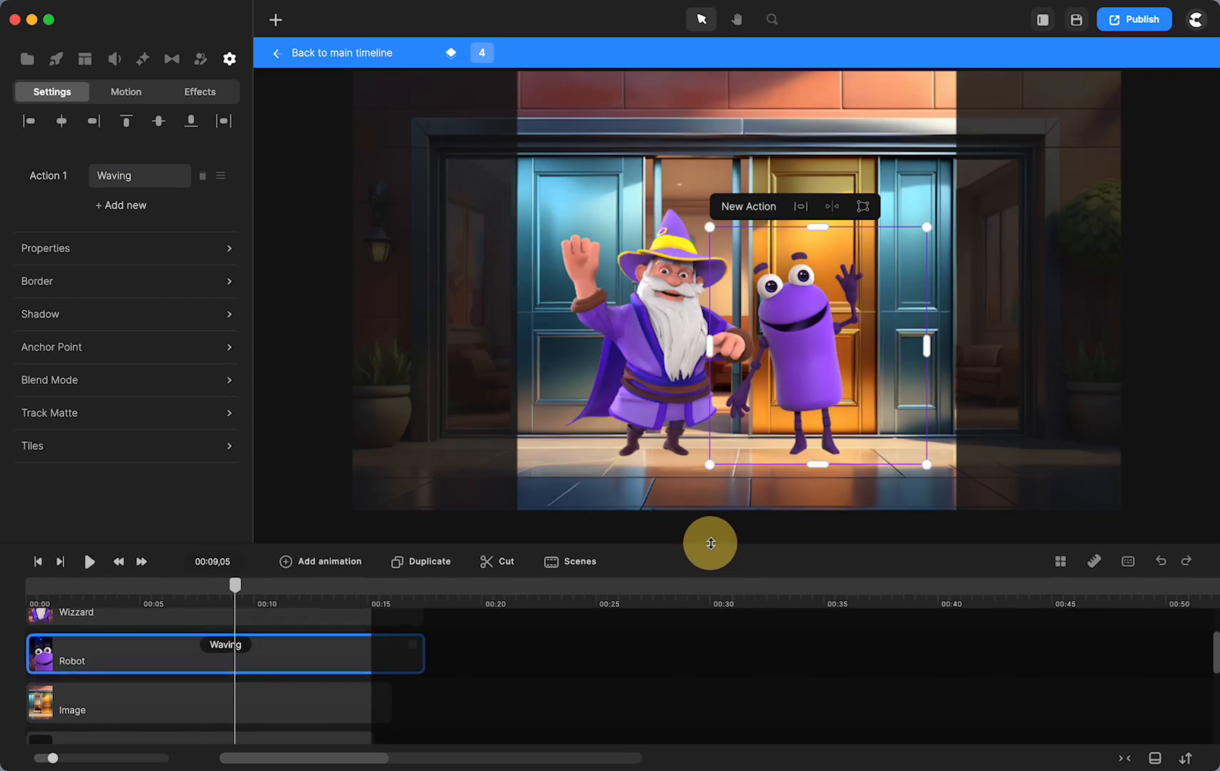
pyautogui.moveTo(712, 544); pyautogui.dragTo(708, 283)
pyautogui.click(112, 673)
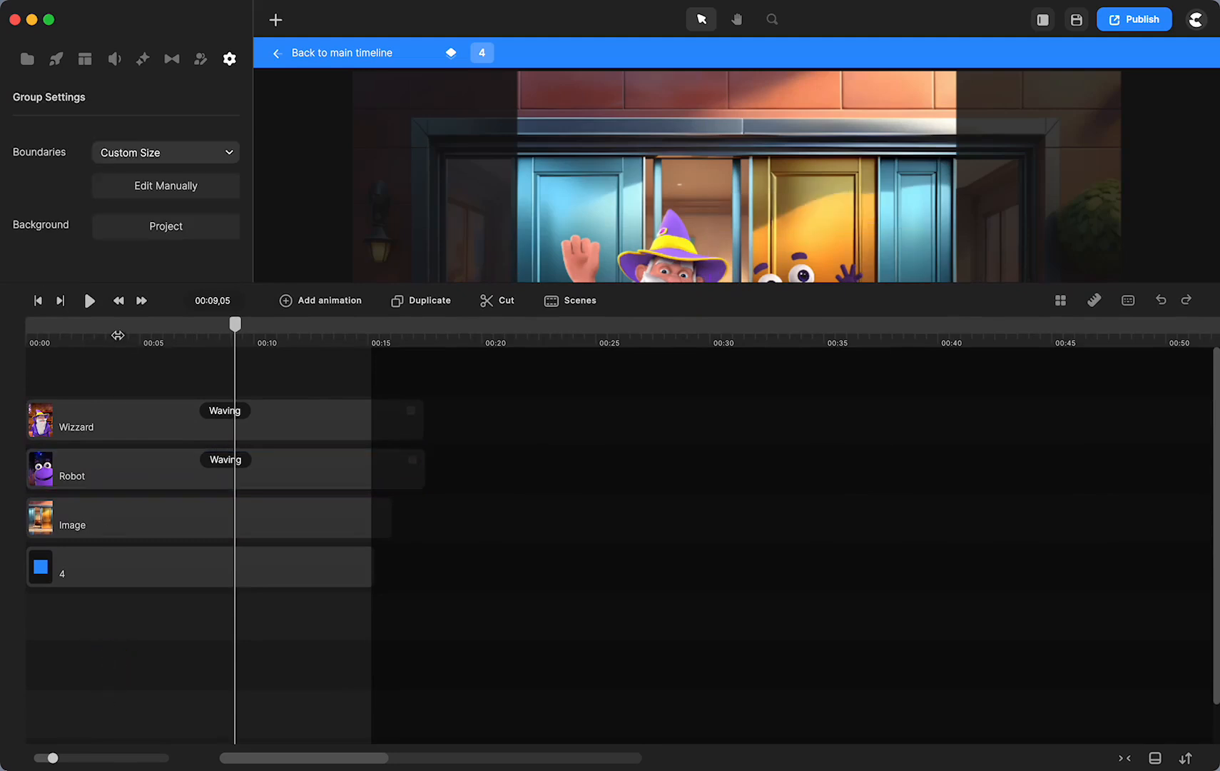
pyautogui.moveTo(104, 367); pyautogui.dragTo(174, 523)
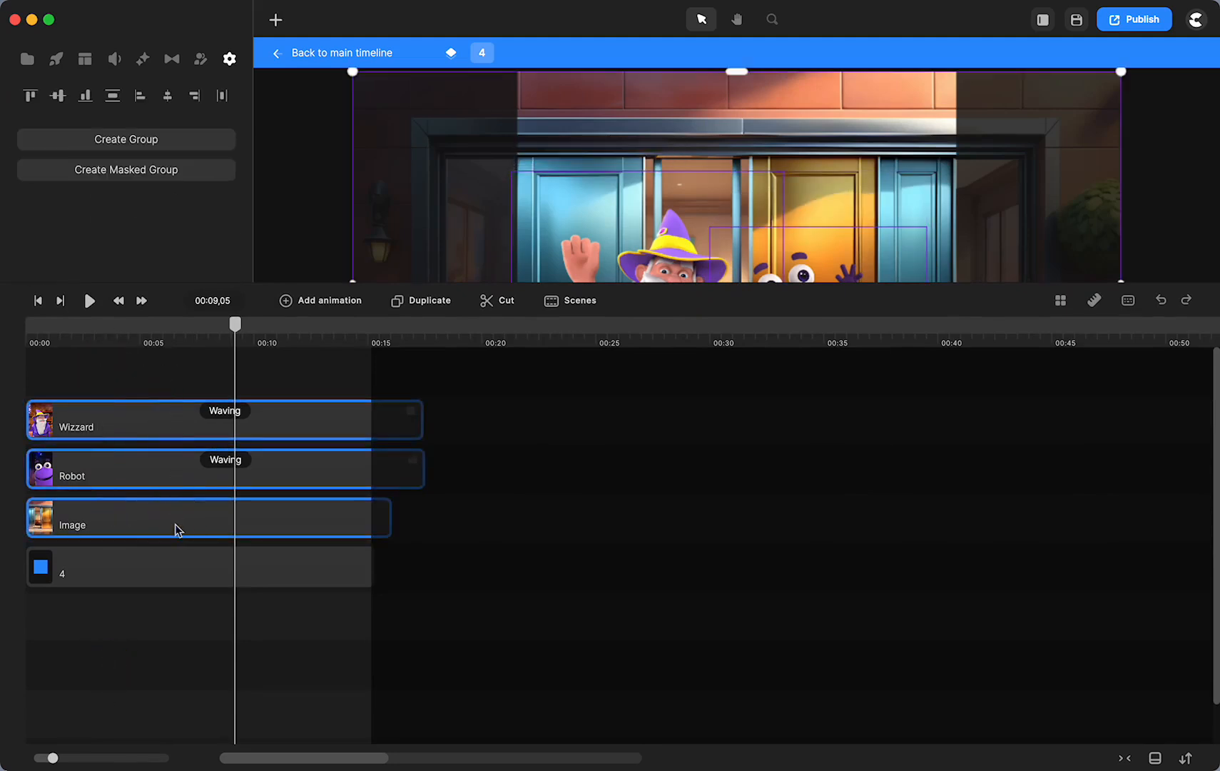
pyautogui.press('super+g')
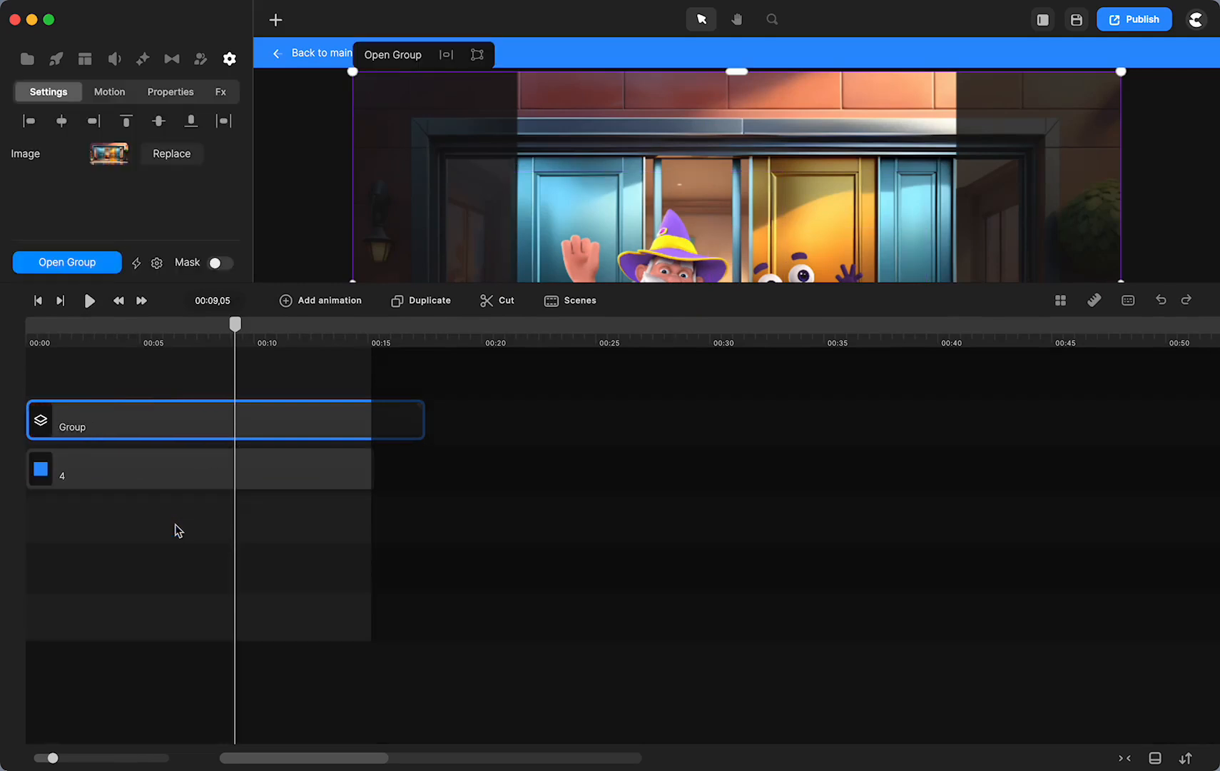
# Mask the new scene group with shape 4 and shrink the timeline area back to its smaller height
pyautogui.keyDown('shift'); pyautogui.click(160, 484); pyautogui.keyUp('shift')
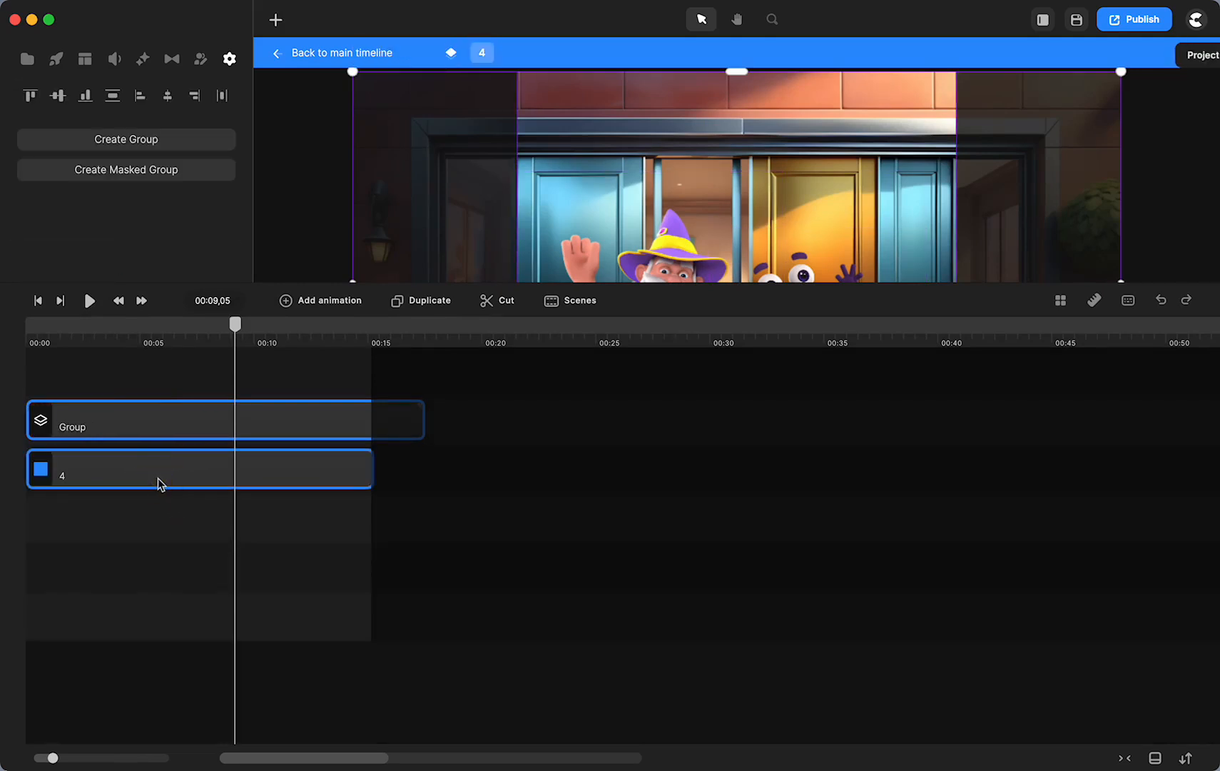
pyautogui.rightClick(159, 482)
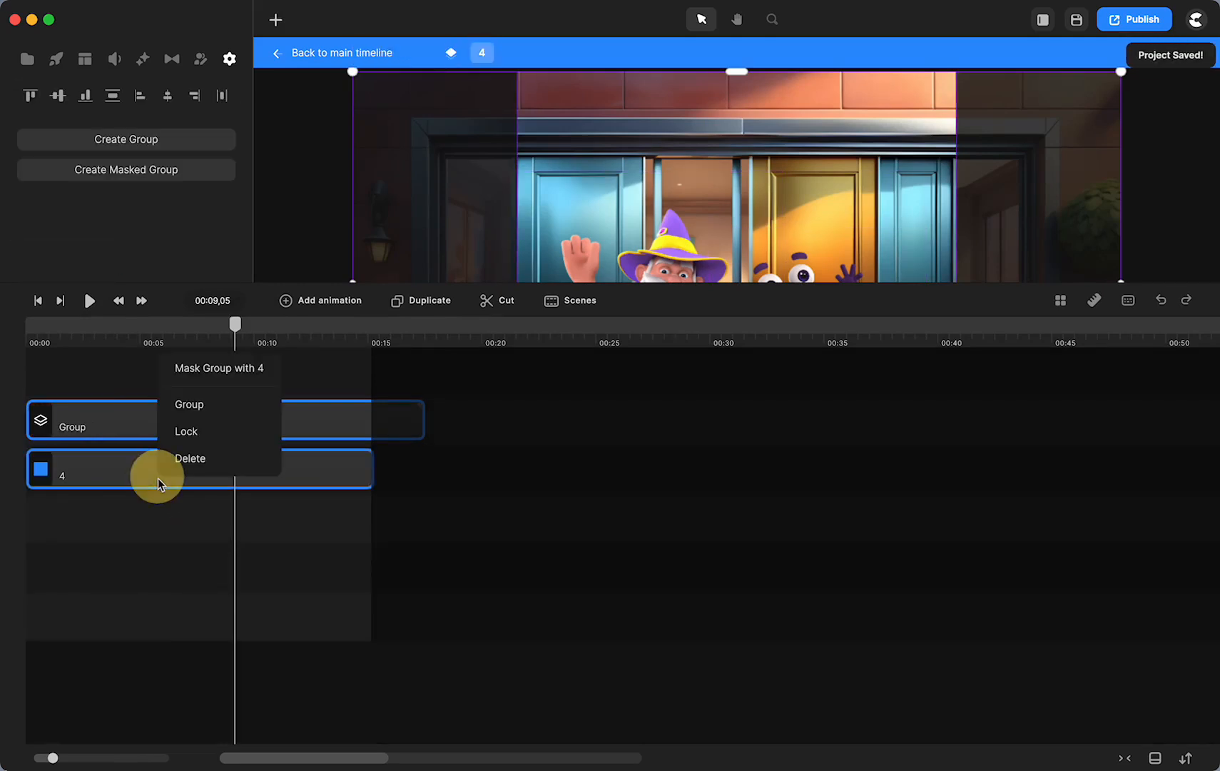
pyautogui.click(204, 368)
pyautogui.moveTo(493, 283); pyautogui.dragTo(510, 533)
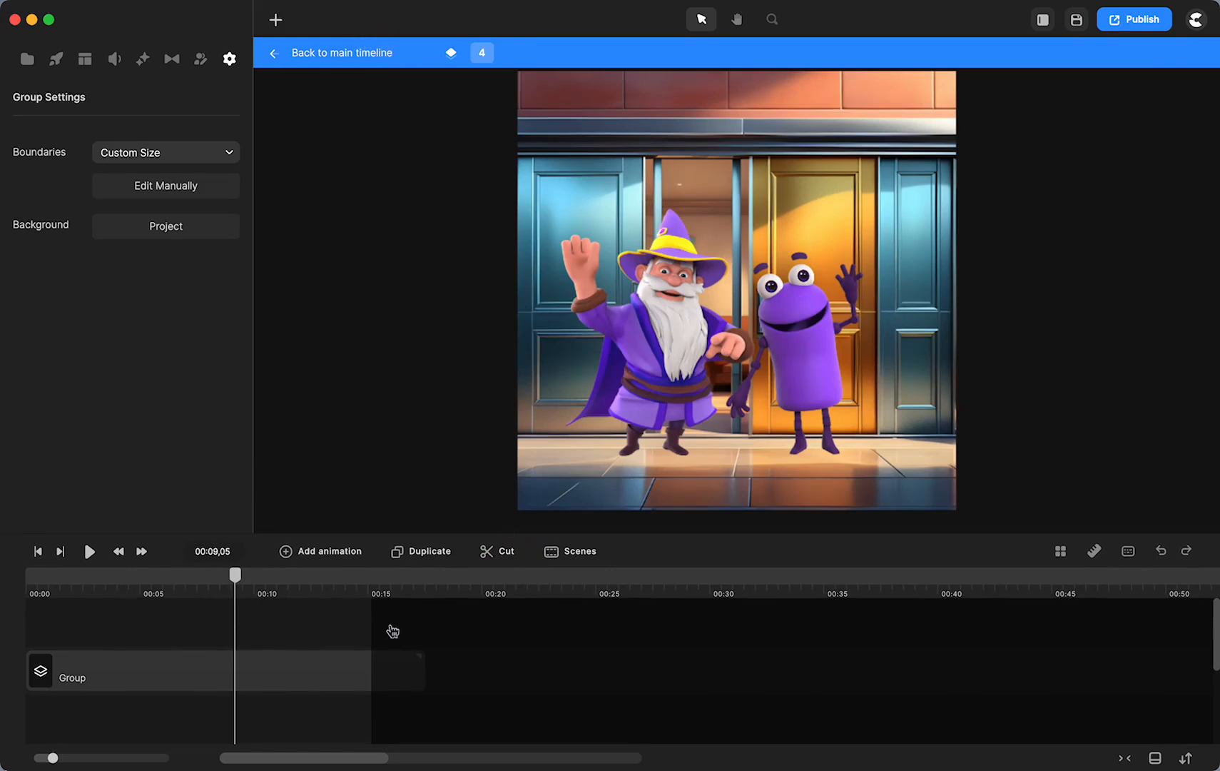
# Return to the main timeline and move the playhead to 01:04,23
pyautogui.click(342, 53)
pyautogui.hscroll(4, 735, 665)
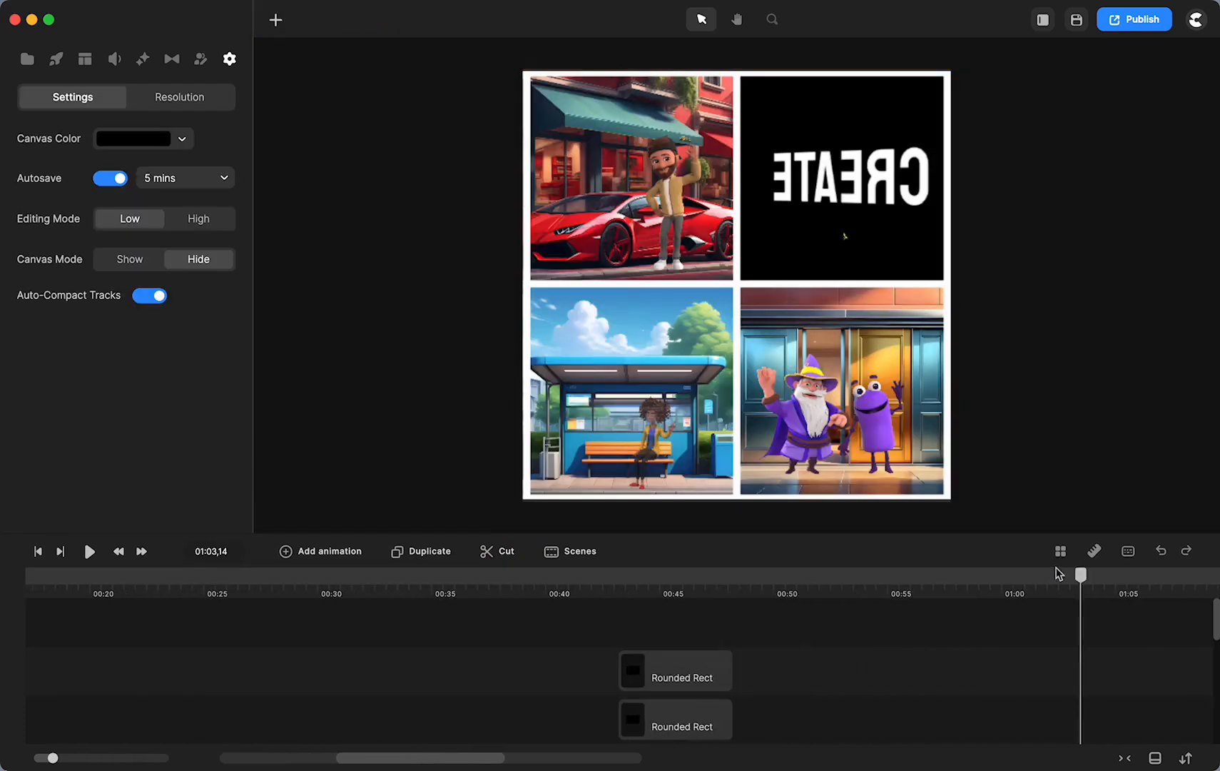
pyautogui.hscroll(4, 891, 698)
pyautogui.moveTo(639, 578); pyautogui.dragTo(667, 586)
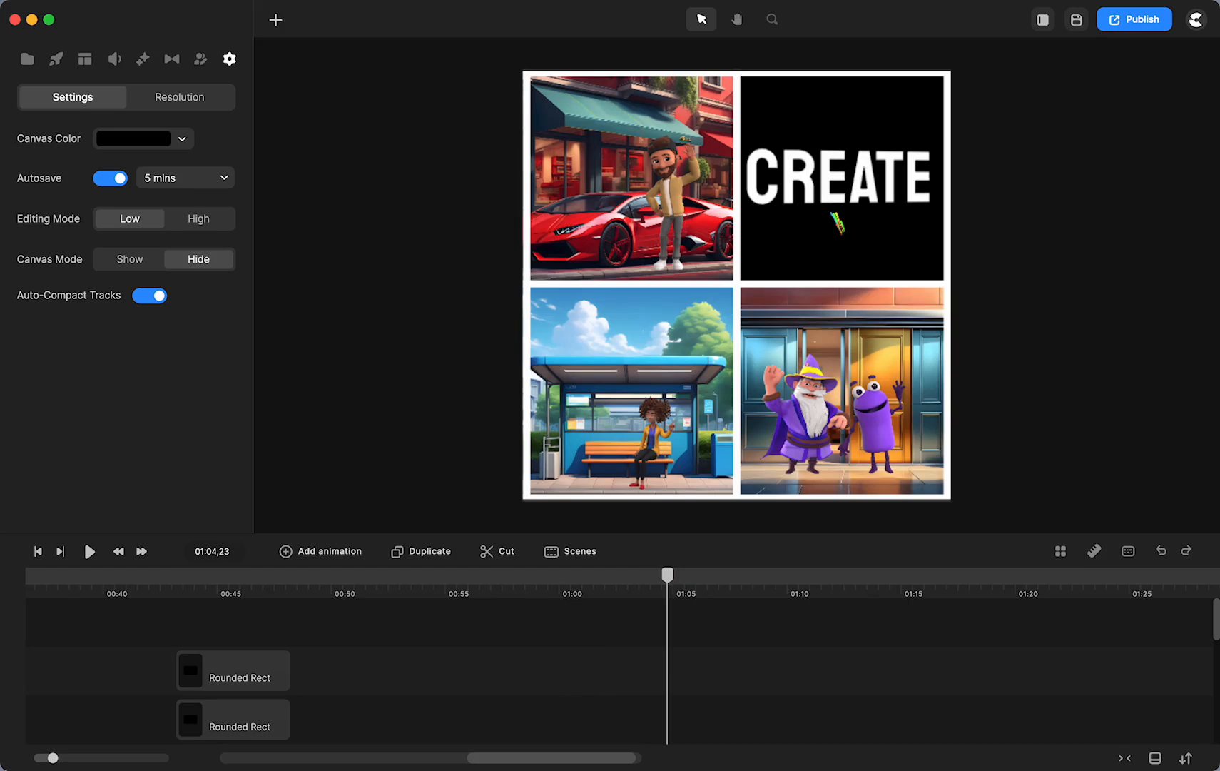
# Add a Position animation with Linear easing to scene group 4 at 01:04,23
pyautogui.scroll(-5, 578, 698)
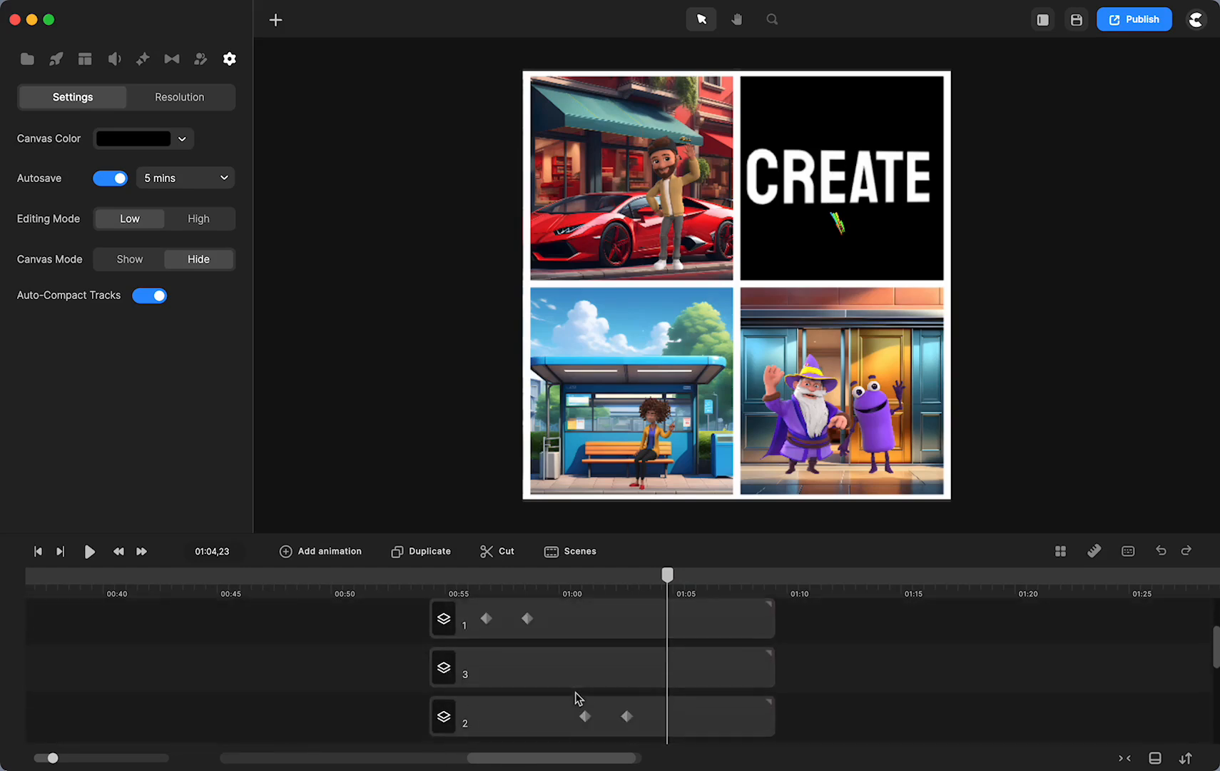
pyautogui.scroll(3, 579, 698)
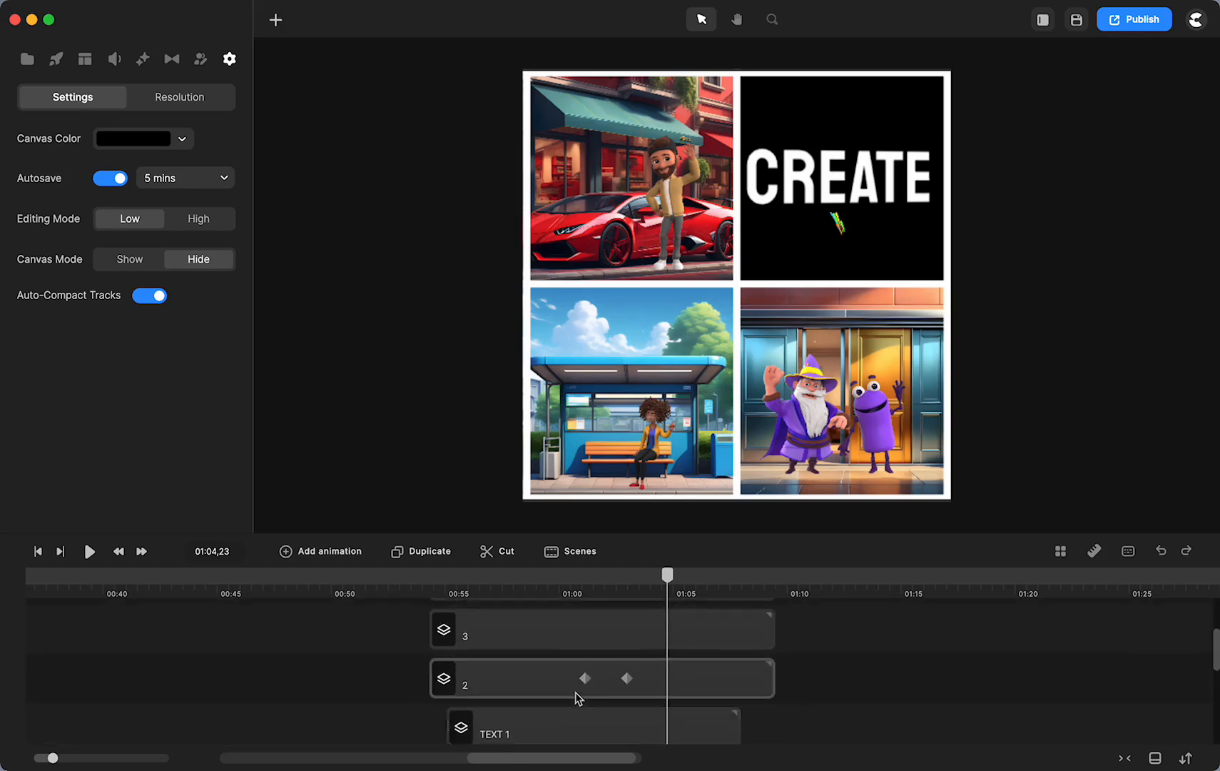
pyautogui.scroll(-1, 578, 698)
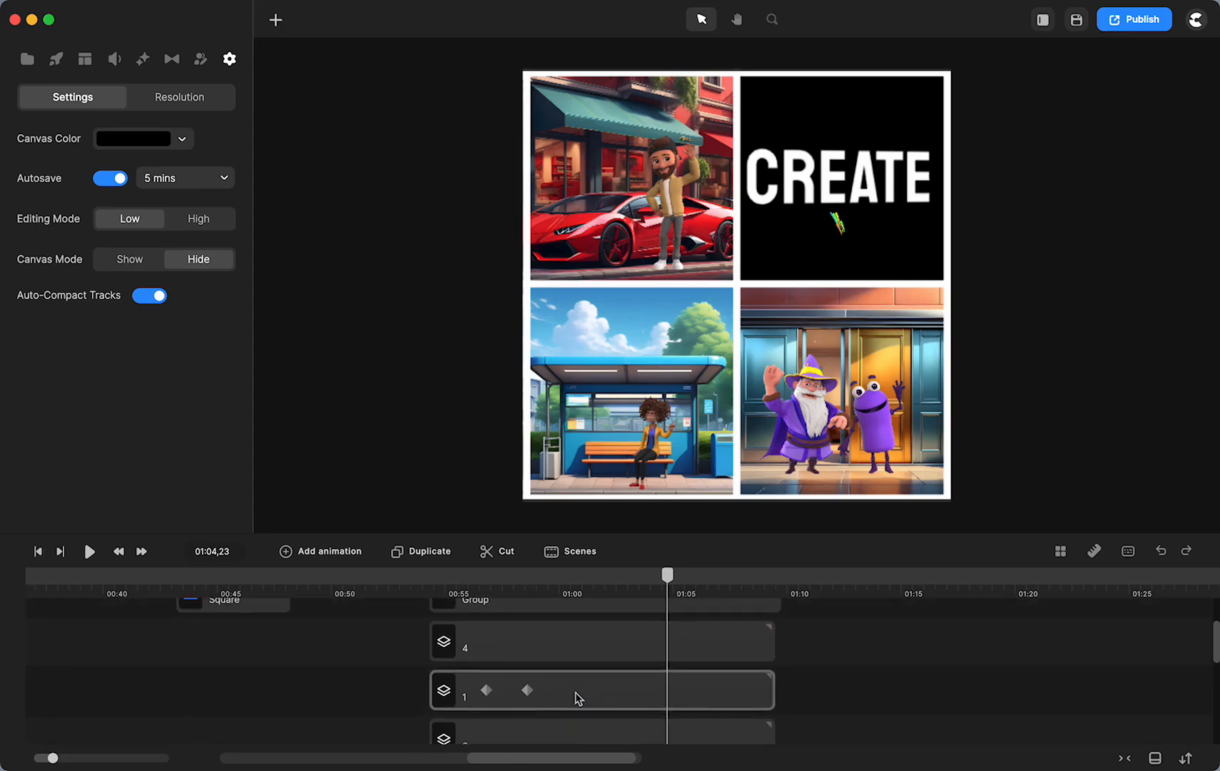
pyautogui.scroll(1, 579, 698)
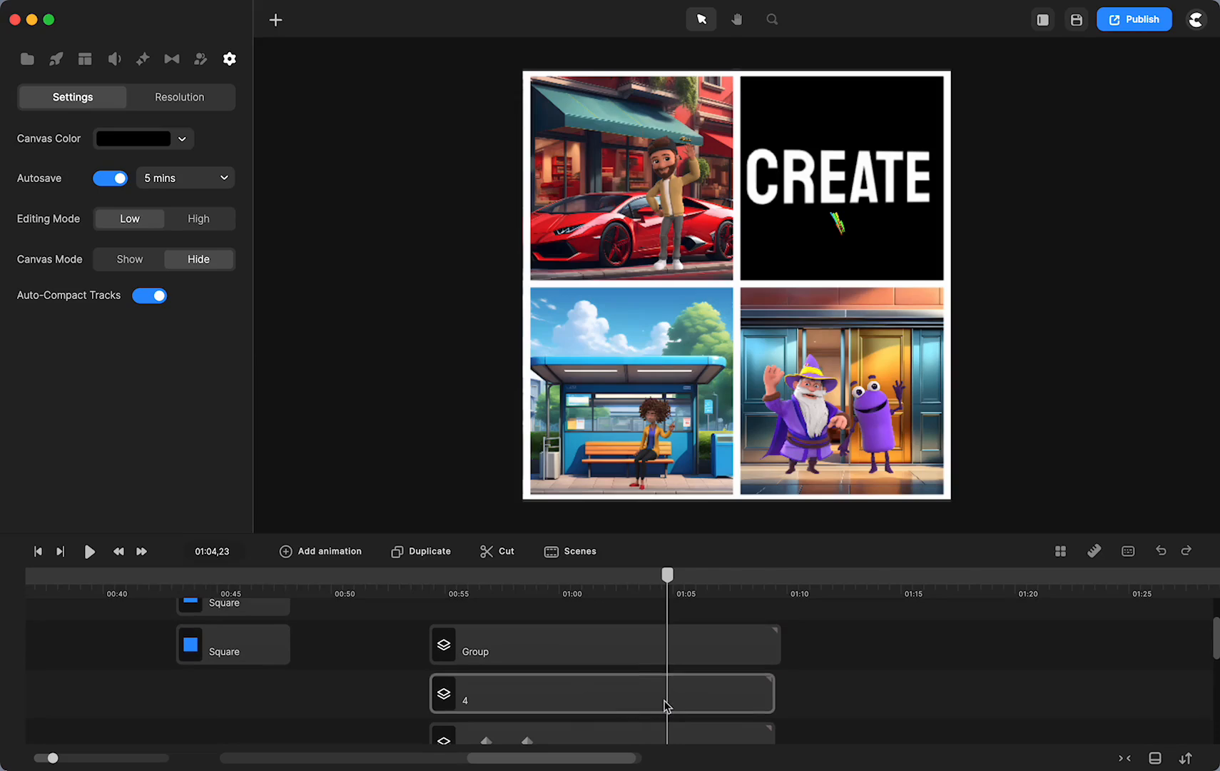
pyautogui.click(666, 705)
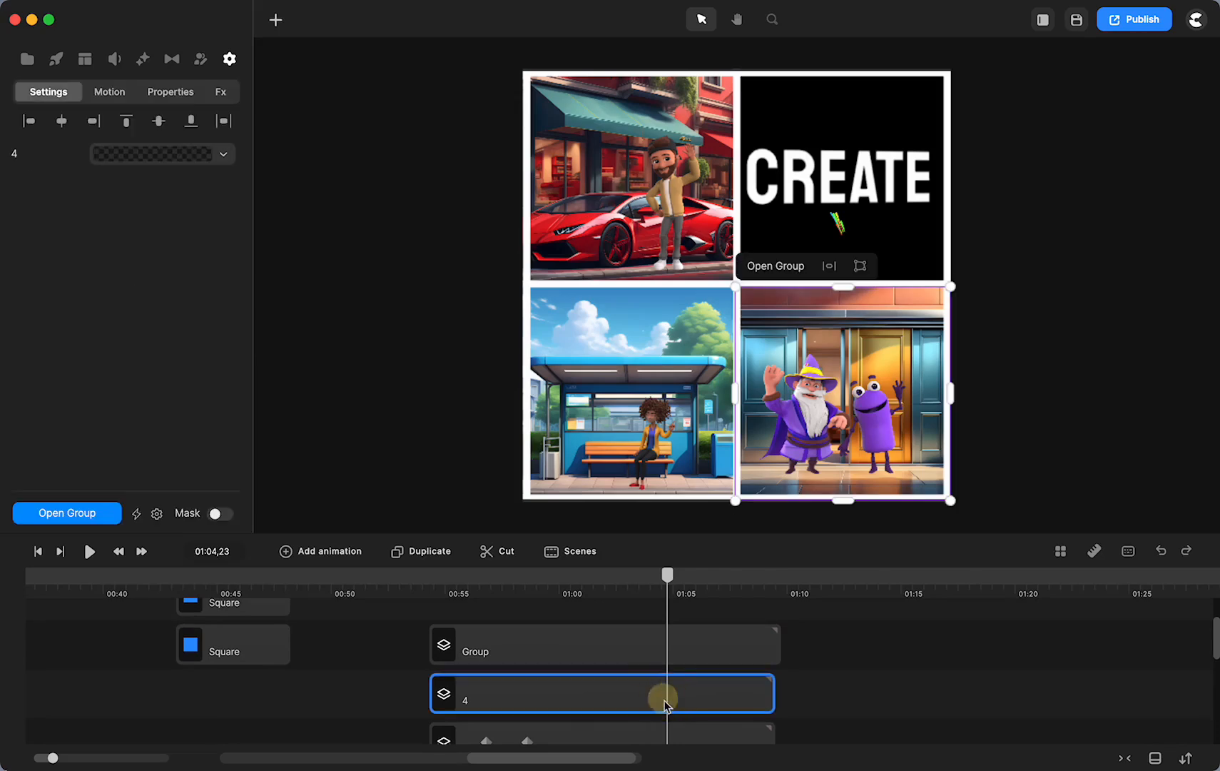
pyautogui.click(327, 556)
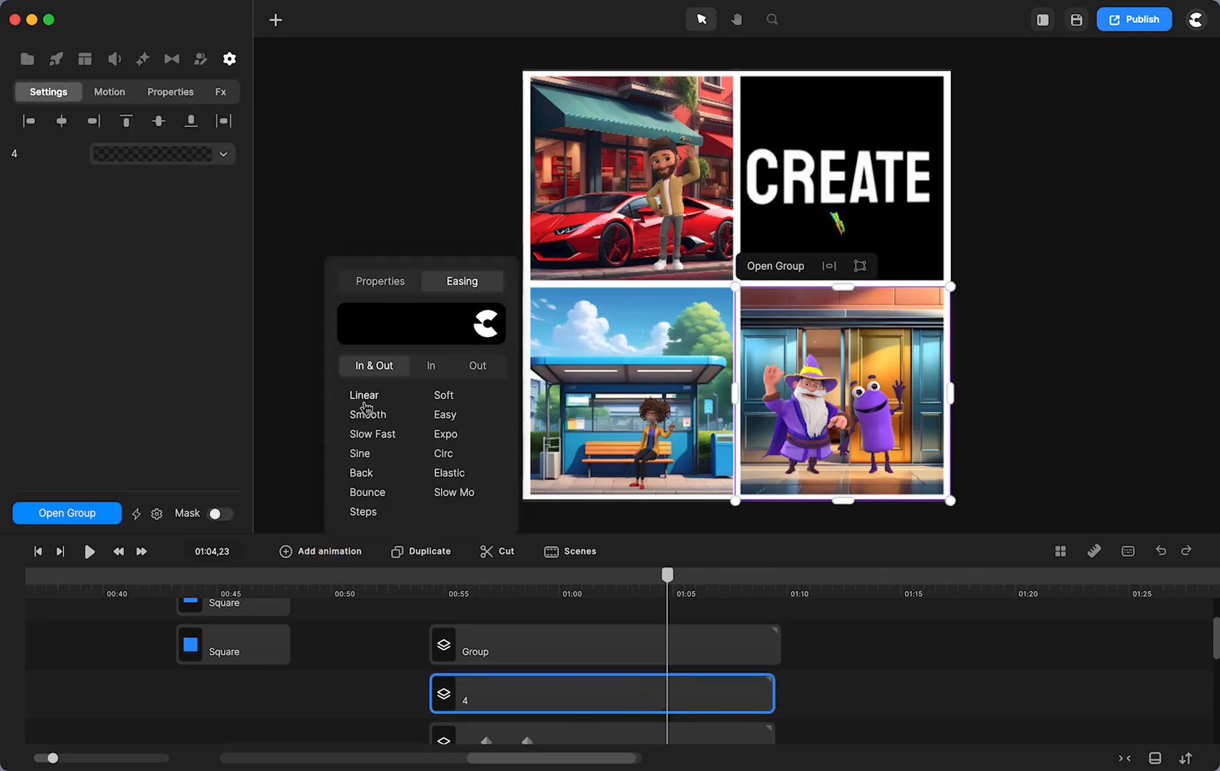
pyautogui.click(365, 400)
pyautogui.click(372, 284)
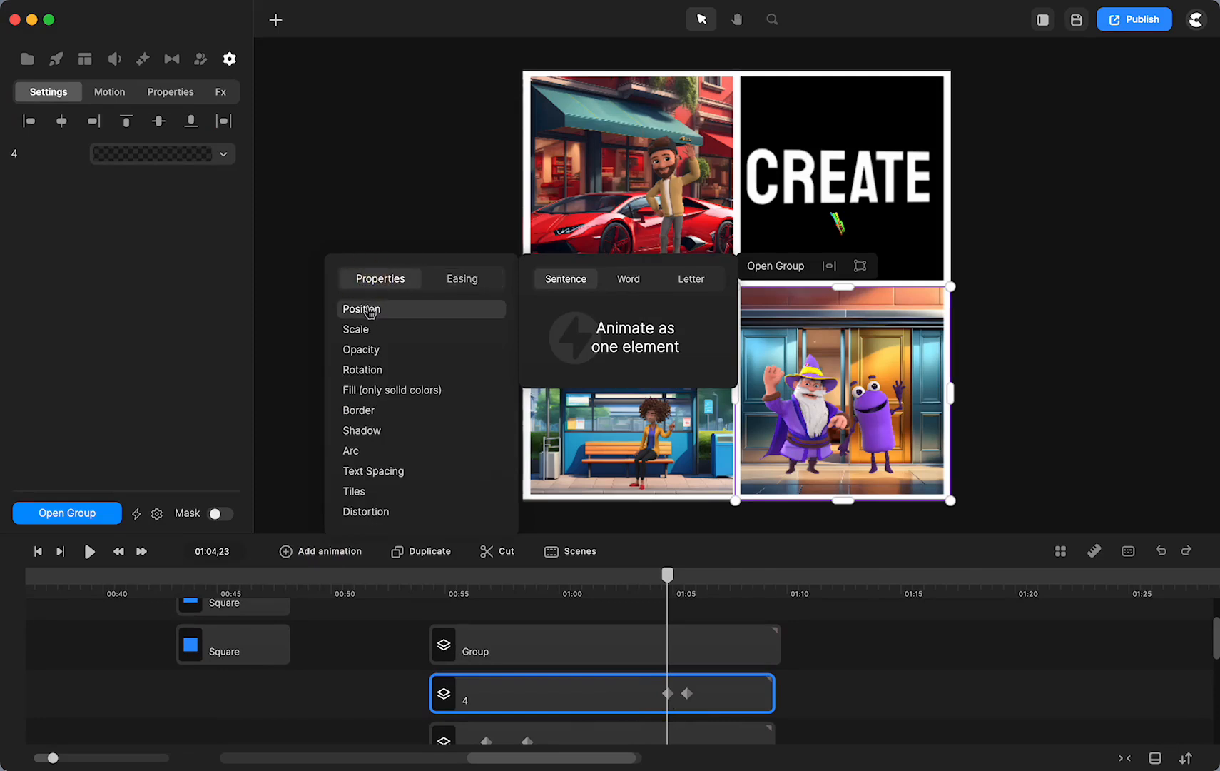
# Move group 4's end keyframe to 01:06,07 and shift the wizard scene up into the upper-right cell there
pyautogui.moveTo(683, 692); pyautogui.dragTo(698, 693)
pyautogui.moveTo(870, 430); pyautogui.dragTo(863, 212)
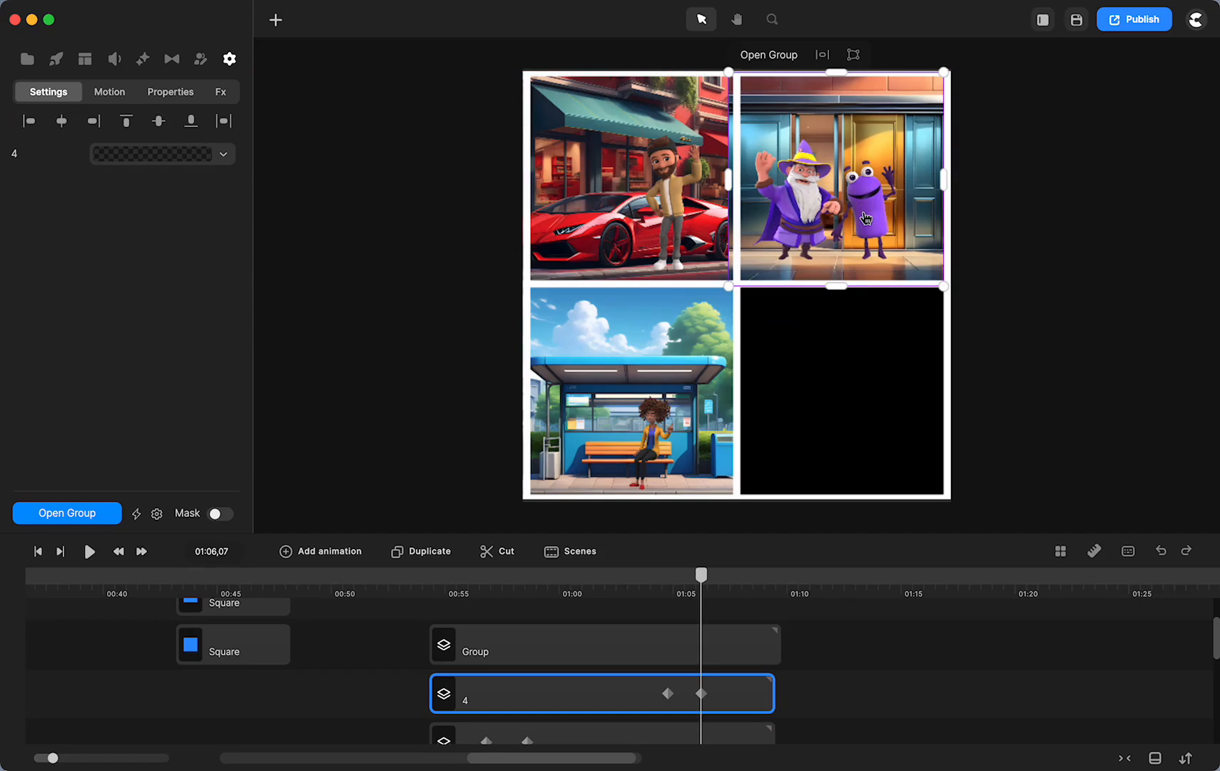
pyautogui.hotkey('shift', 'Up')
pyautogui.hotkey('shift', 'Down')
pyautogui.click(1029, 281)
# Move the playhead to 01:05,21 and open the Animated Titles library
pyautogui.moveTo(701, 585); pyautogui.dragTo(687, 612)
pyautogui.scroll(-3, 671, 674)
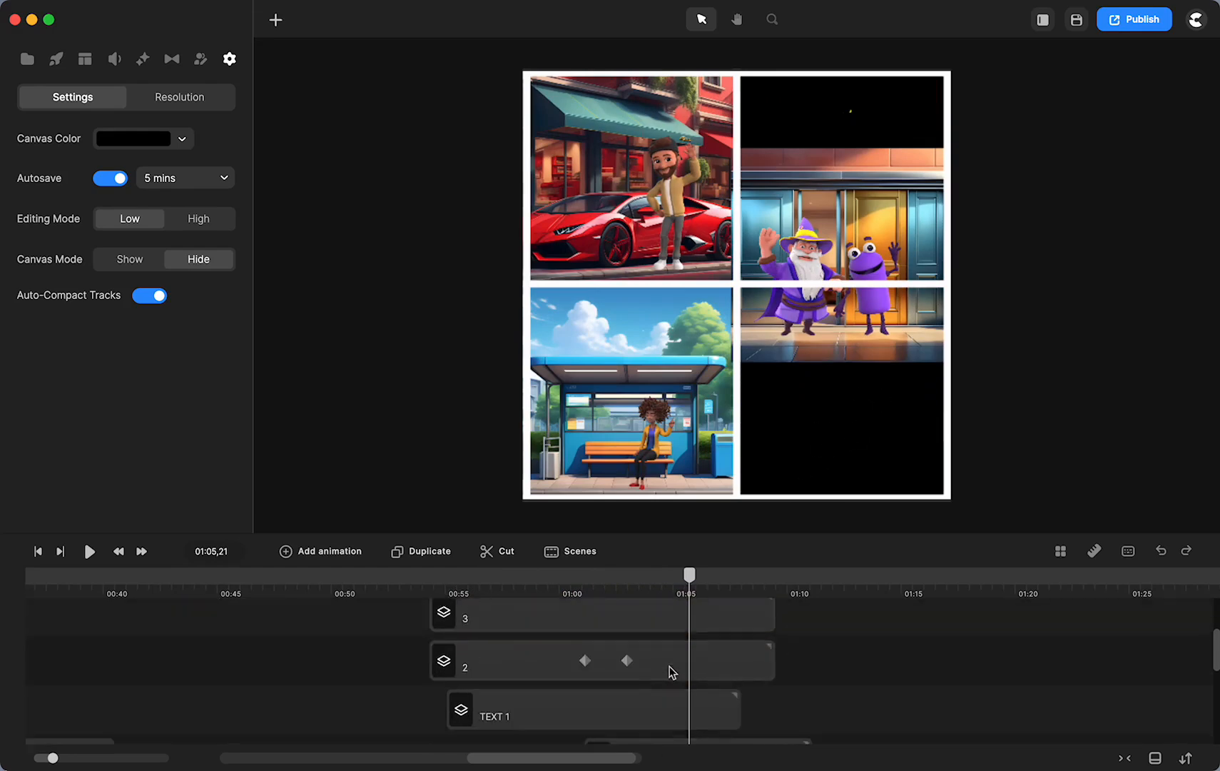
pyautogui.scroll(-1, 671, 672)
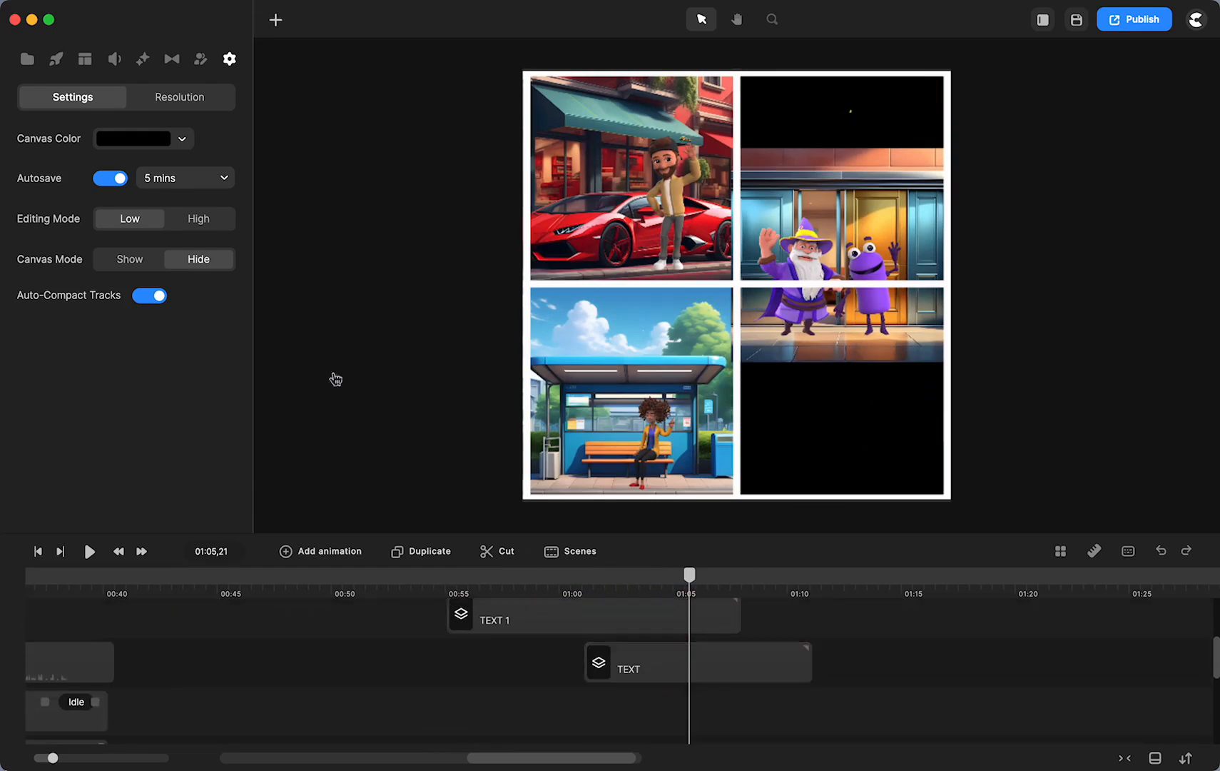
pyautogui.click(55, 59)
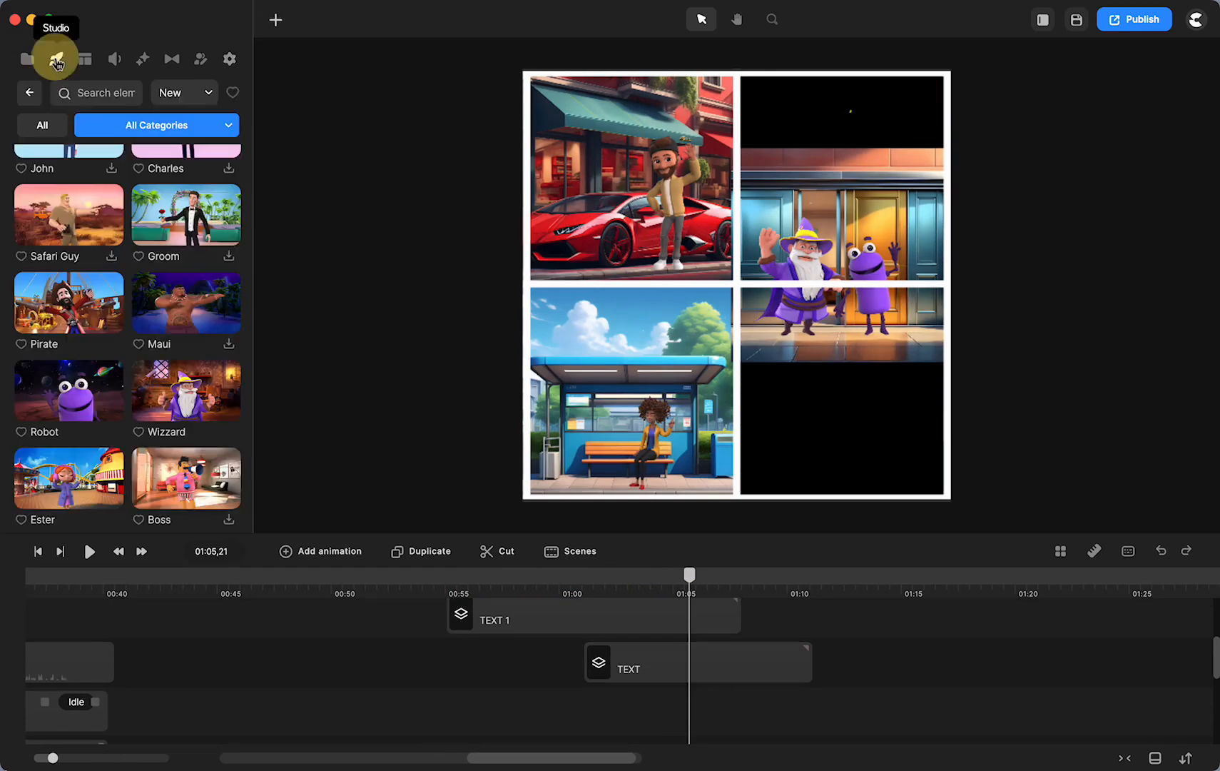
pyautogui.click(30, 93)
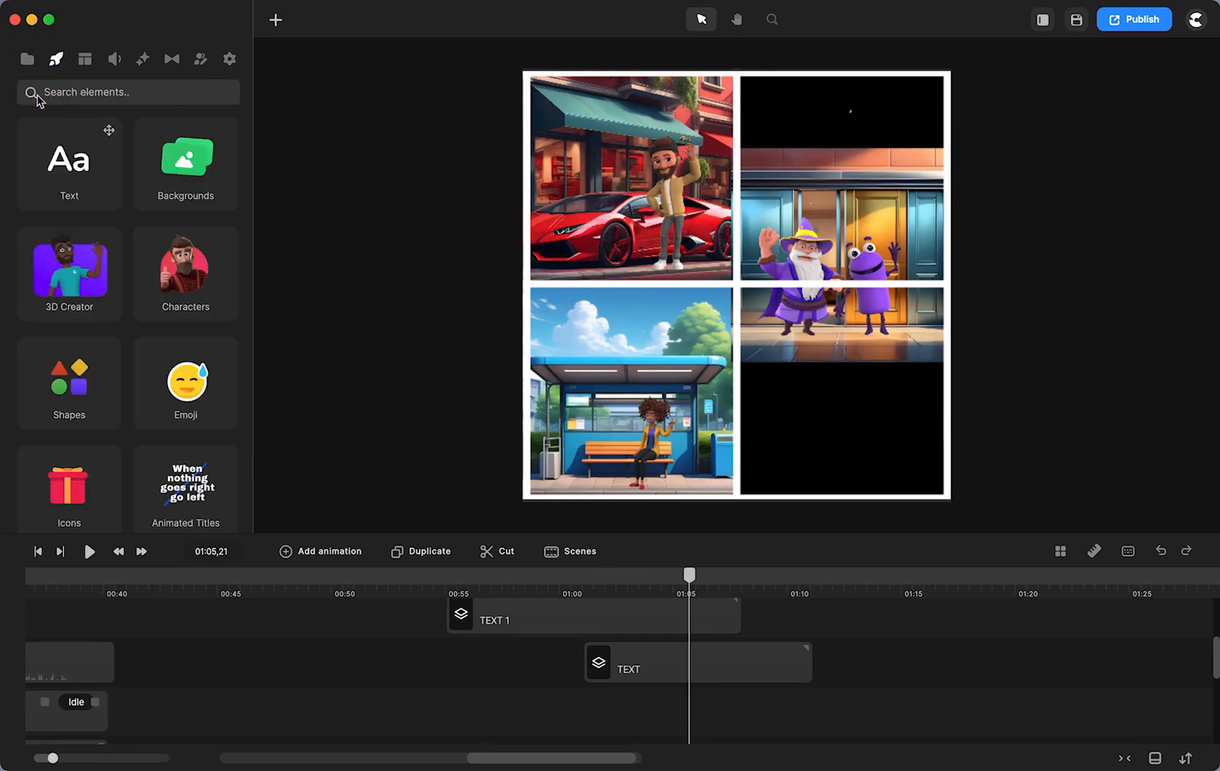
pyautogui.click(193, 489)
# Download the Text Scene 9 title and place it on the timeline below the TEXT clip
pyautogui.scroll(-5, 187, 314)
pyautogui.scroll(-15, 186, 311)
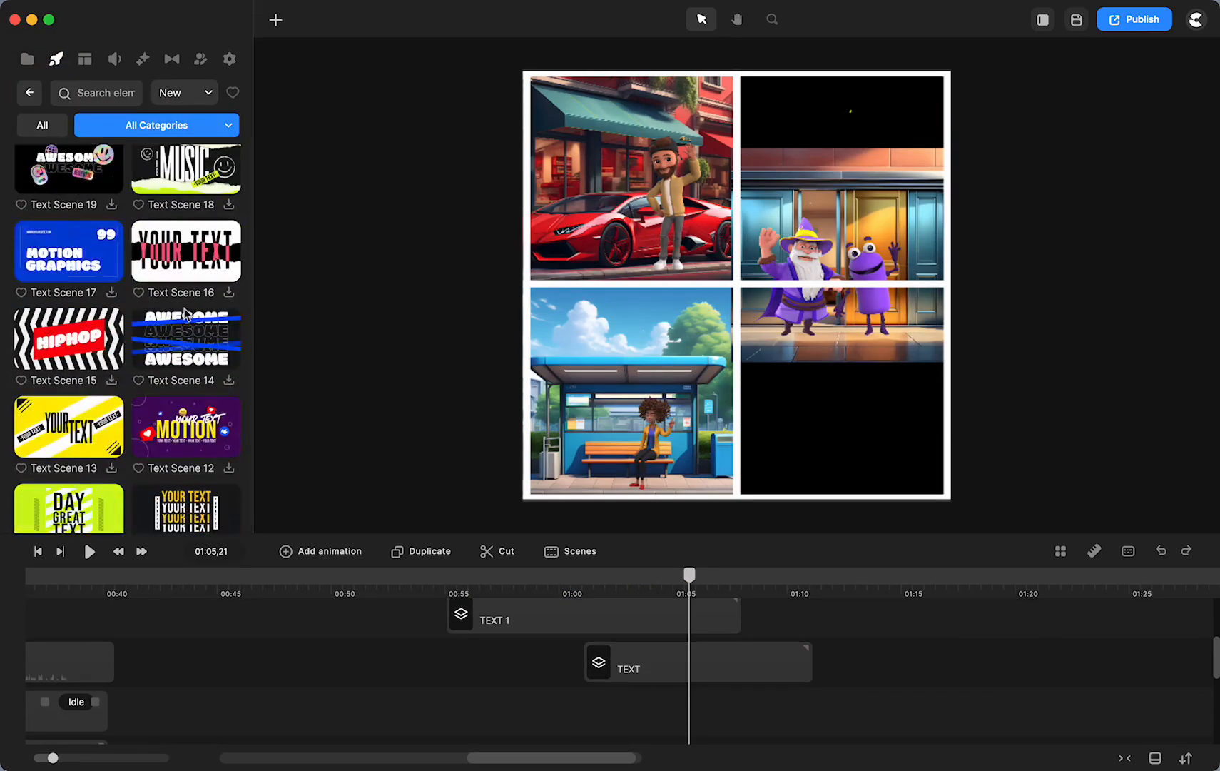
pyautogui.scroll(-3, 185, 314)
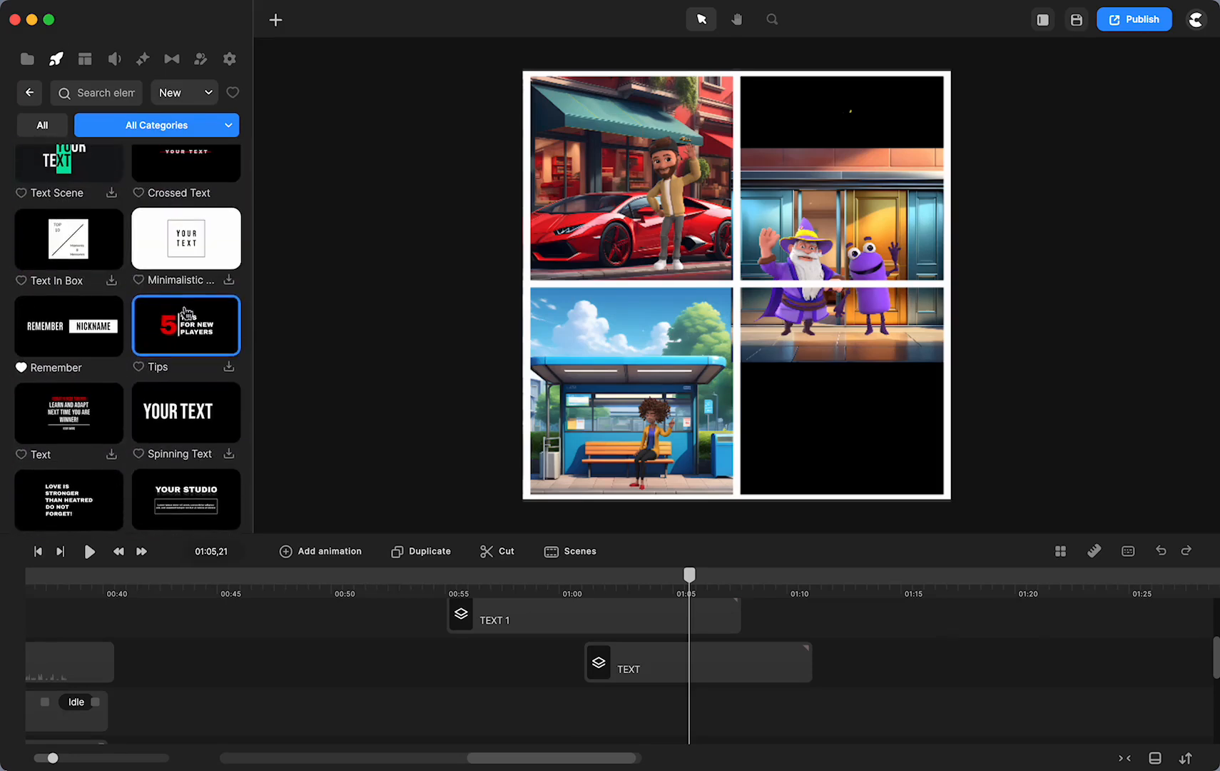
pyautogui.scroll(5, 187, 312)
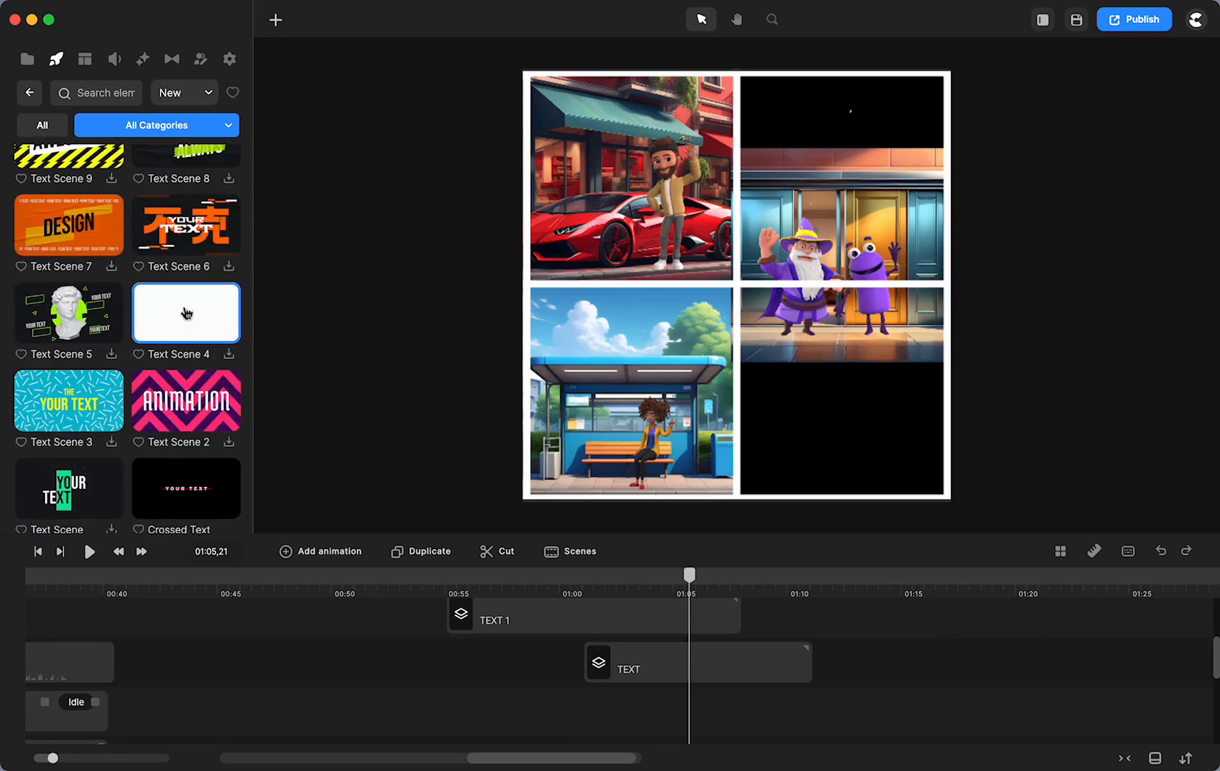
pyautogui.scroll(3, 187, 312)
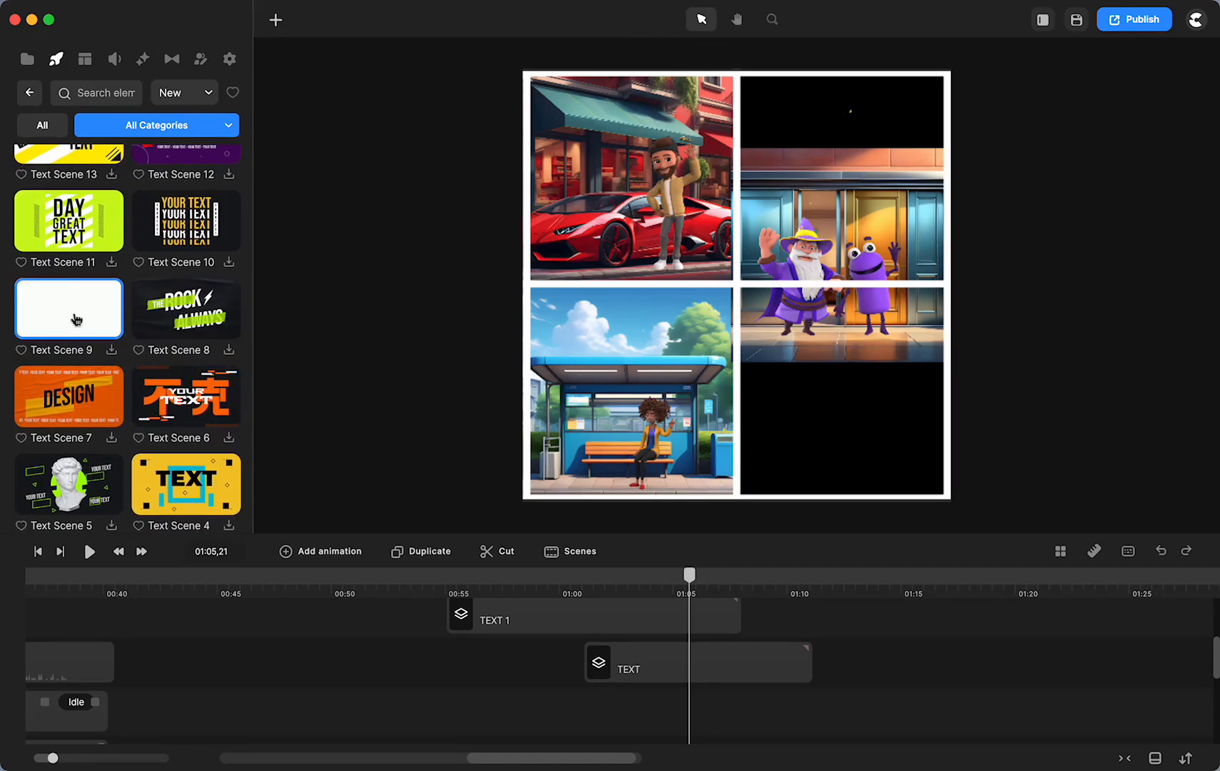
pyautogui.click(112, 351)
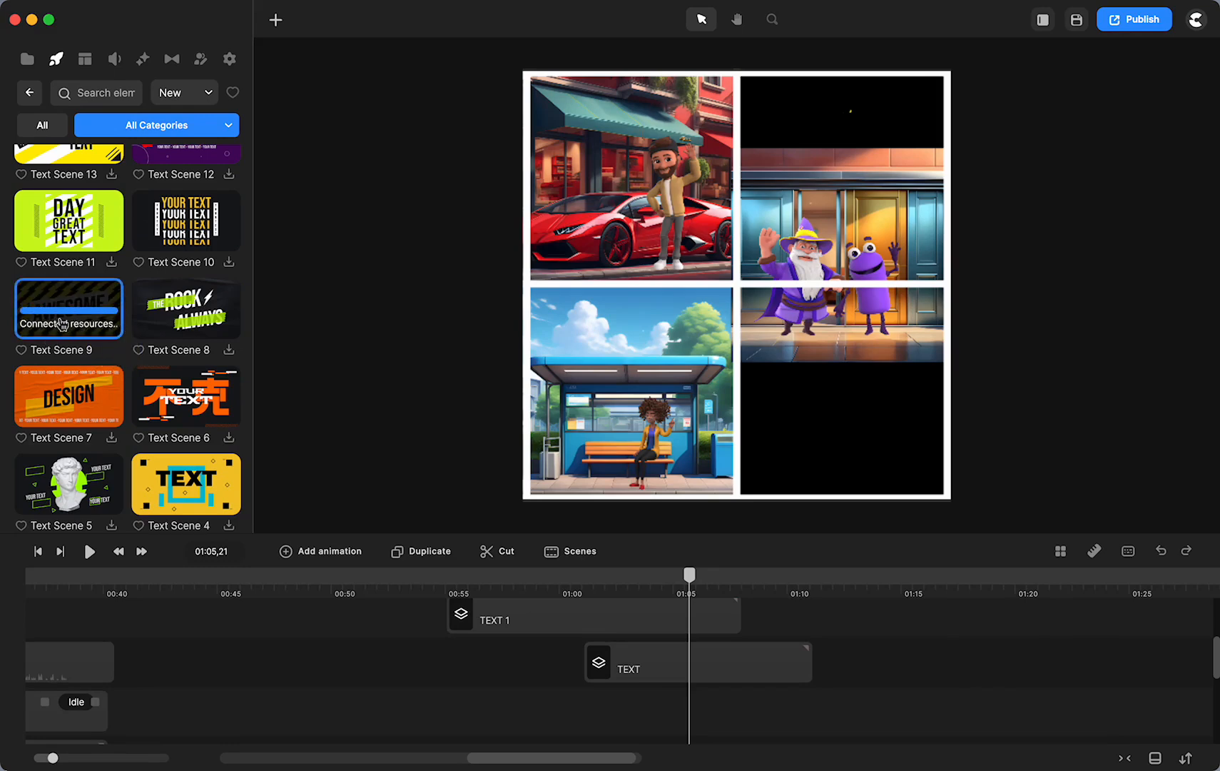
pyautogui.moveTo(62, 326); pyautogui.dragTo(706, 700)
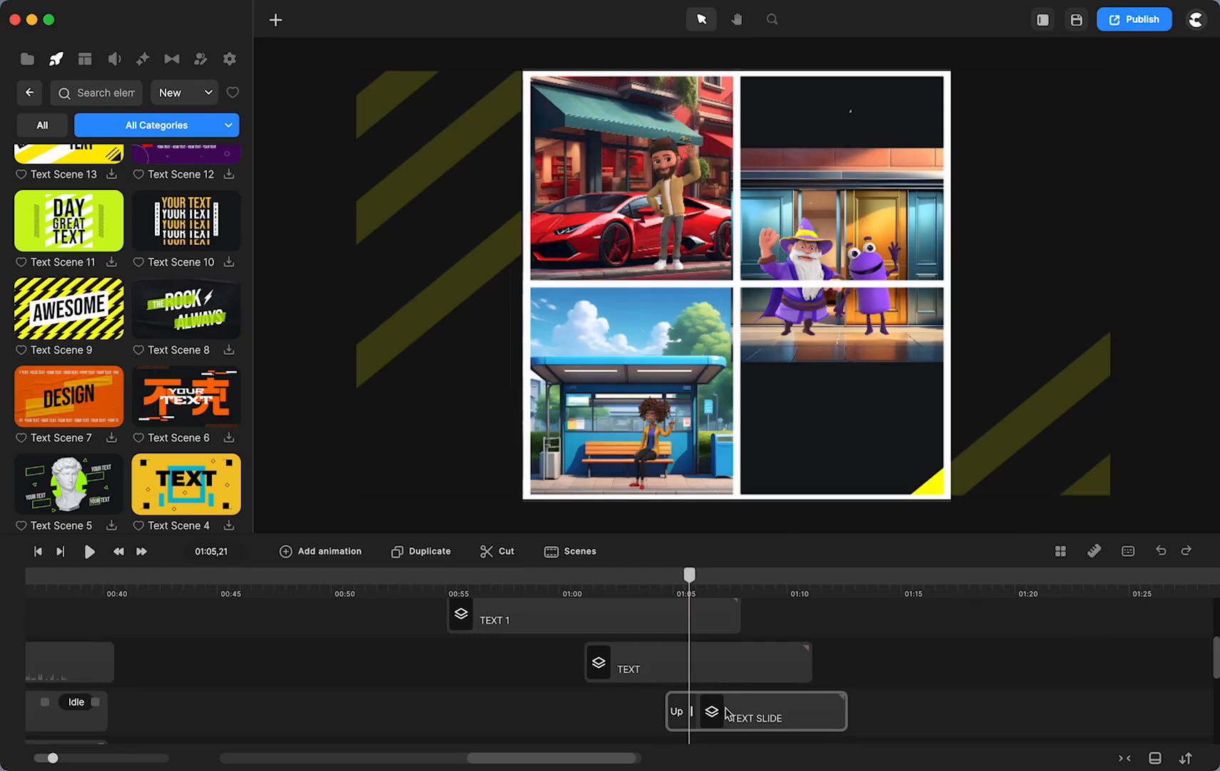
# Open the TEXT SLIDE group and delete its yellow stripes and BG layer
pyautogui.click(727, 711)
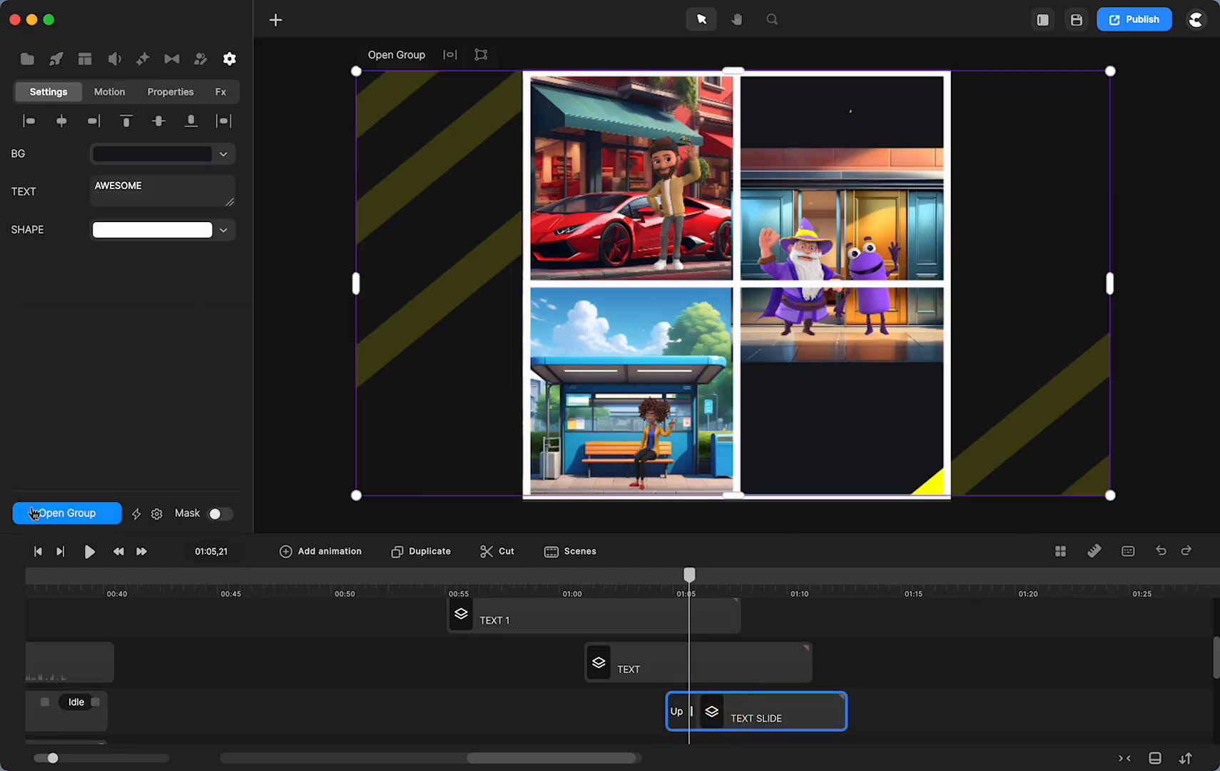
pyautogui.click(84, 513)
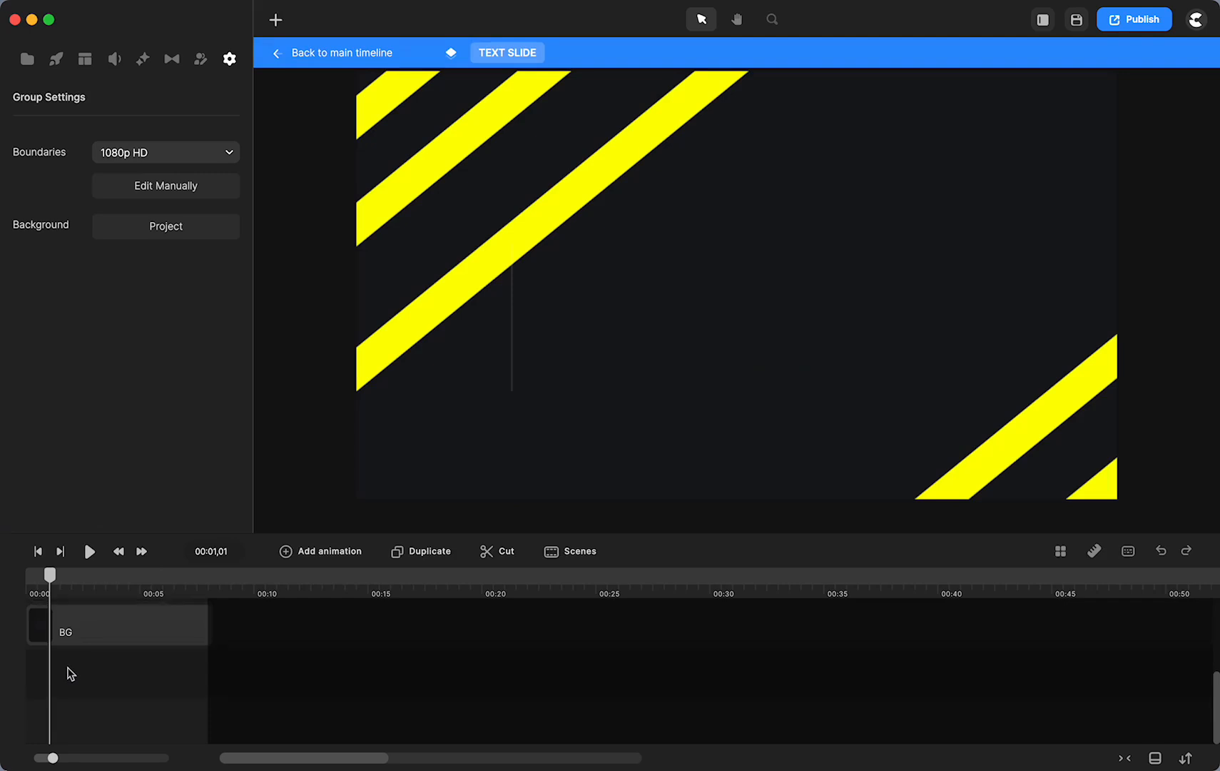
pyautogui.click(71, 701)
pyautogui.press('Delete')
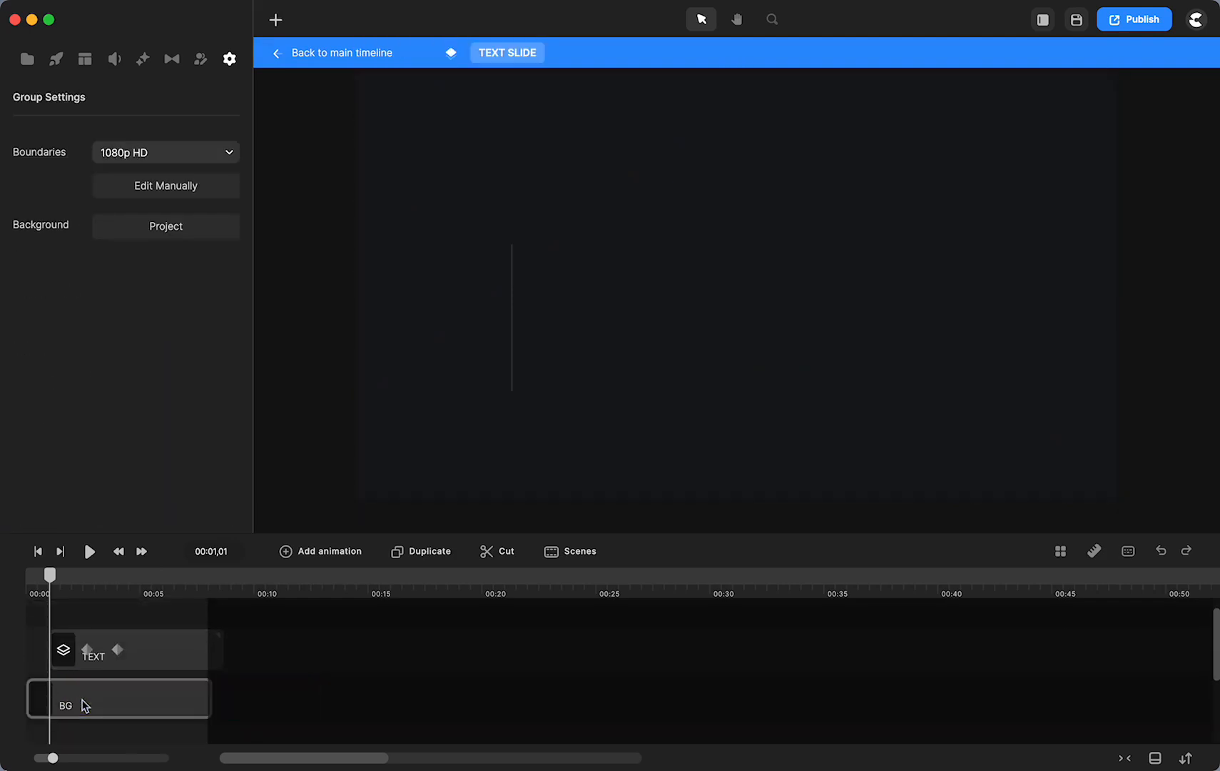
pyautogui.click(87, 697)
pyautogui.press('Delete')
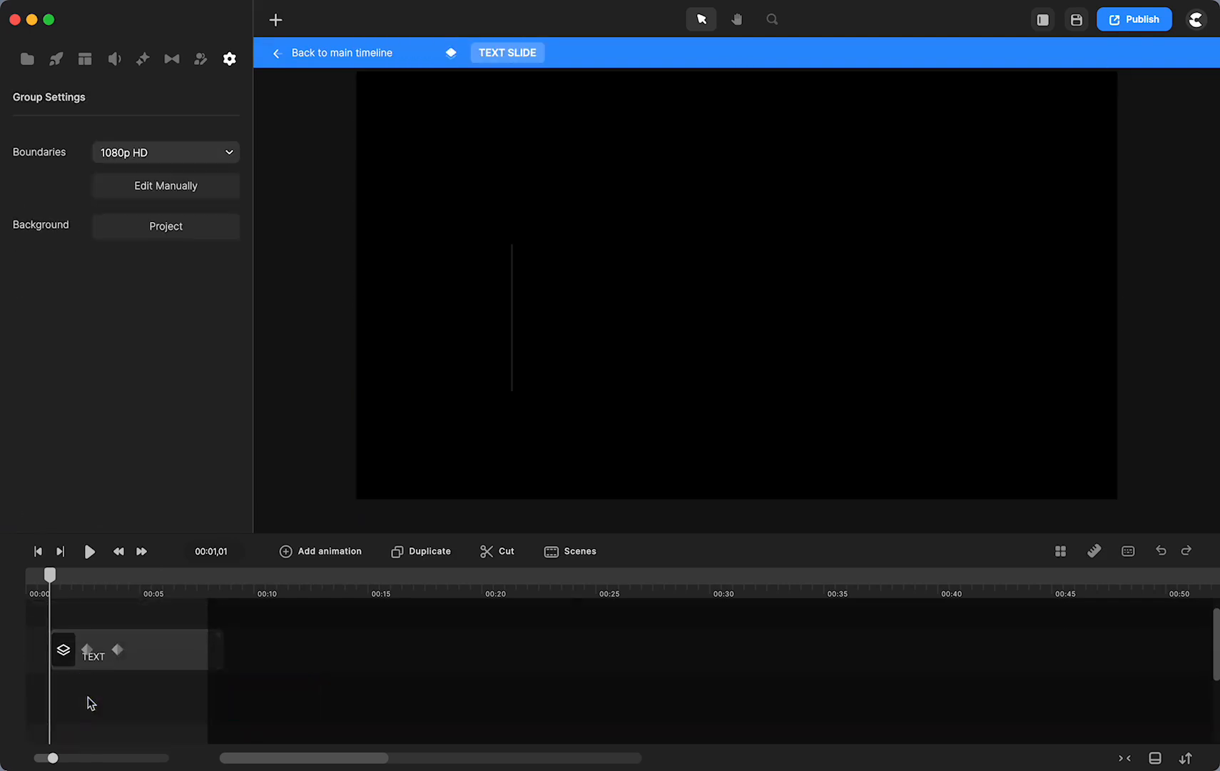
# Move the TEXT clip to the start of the TEXT SLIDE group and return to the main timeline
pyautogui.click(158, 651)
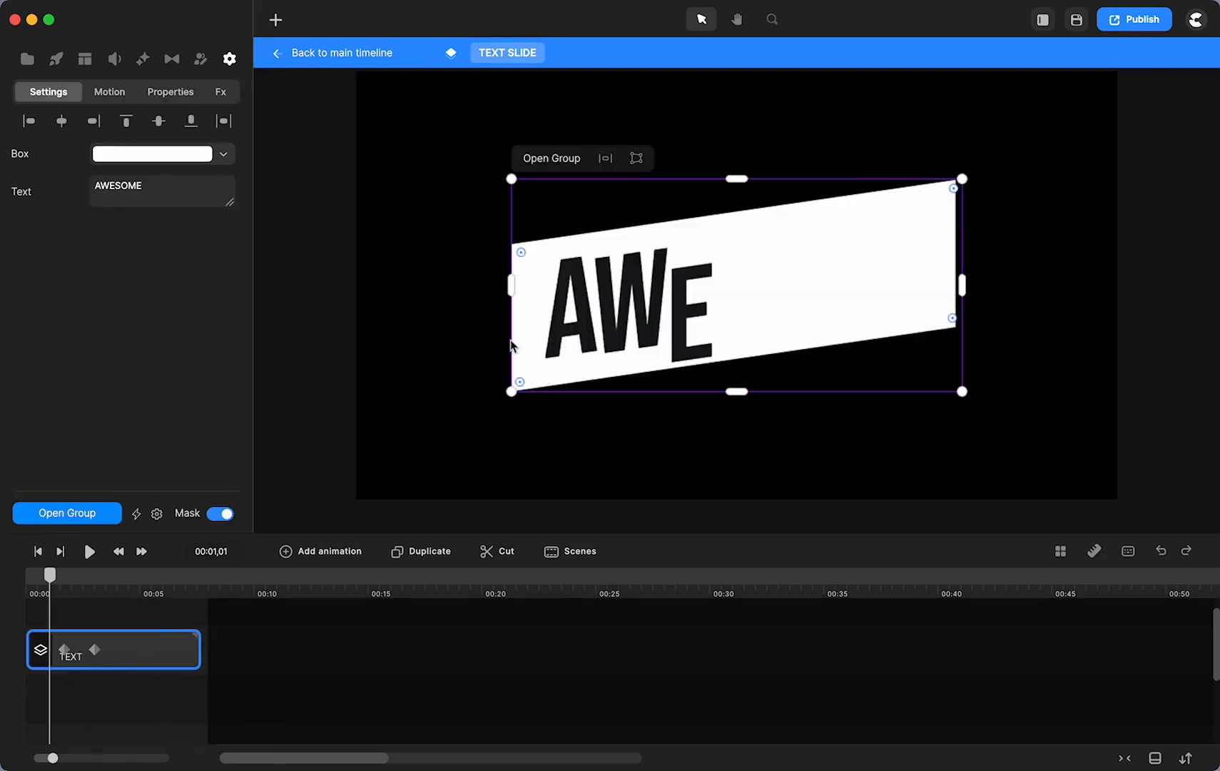
pyautogui.click(377, 54)
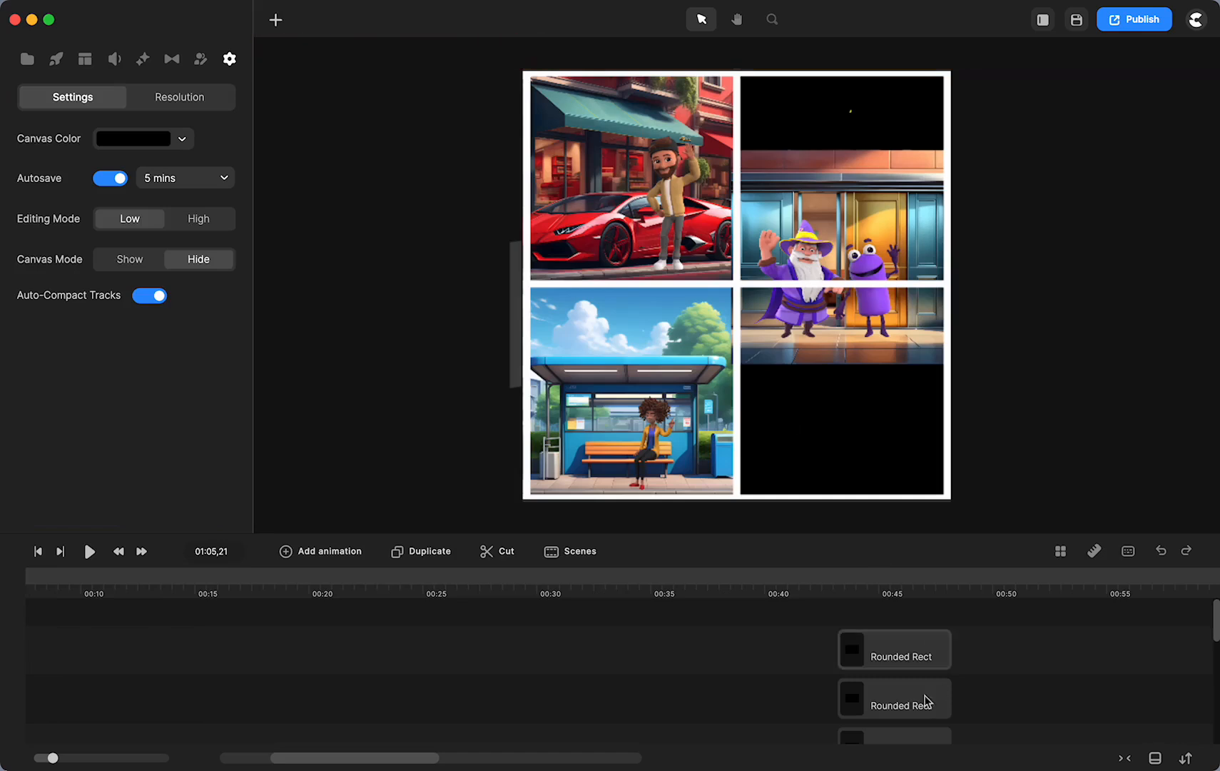
# Shift the TEXT SLIDE clip to end level with TEXT, then scale the AWESOME title down into the lower-right cell
pyautogui.hscroll(3, 928, 725)
pyautogui.scroll(-5, 928, 725)
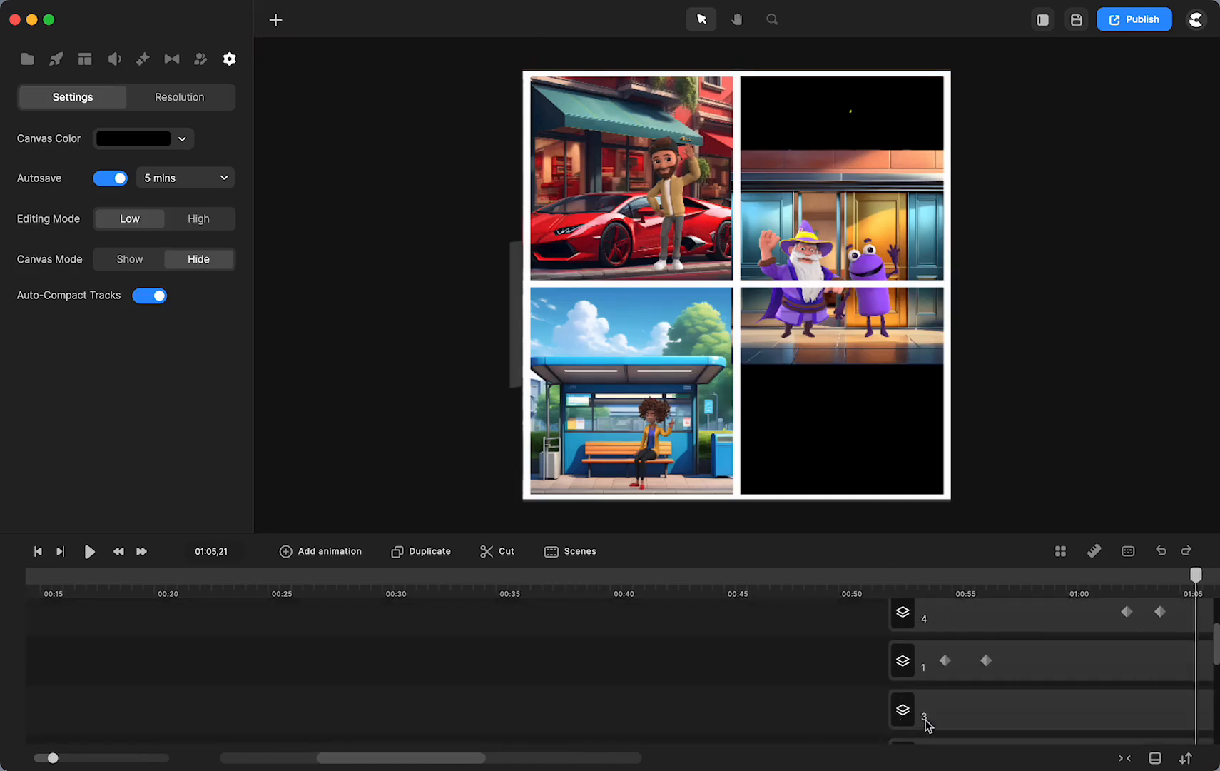
pyautogui.hscroll(5, 927, 725)
pyautogui.scroll(-1, 942, 725)
pyautogui.scroll(-3, 942, 725)
pyautogui.scroll(-1, 817, 711)
pyautogui.click(809, 723)
pyautogui.moveTo(809, 724); pyautogui.dragTo(818, 686)
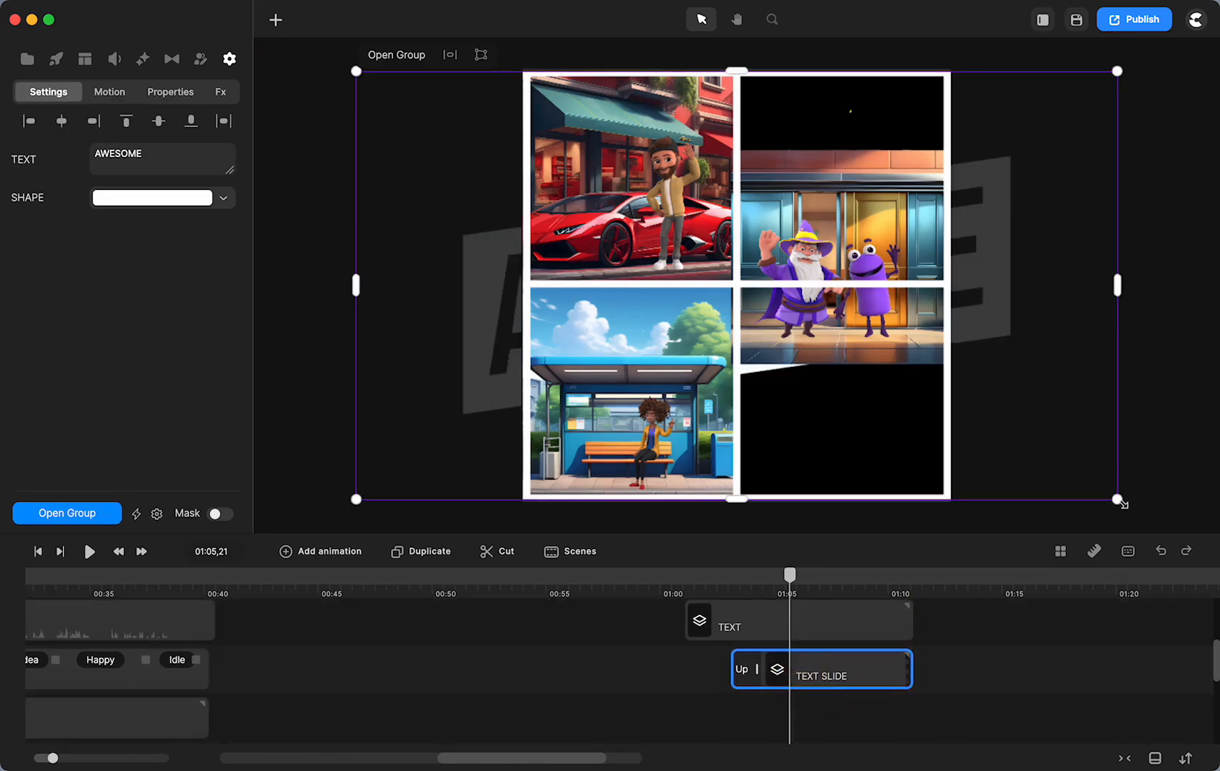
pyautogui.moveTo(1119, 499); pyautogui.dragTo(555, 273)
pyautogui.moveTo(458, 164); pyautogui.dragTo(814, 445)
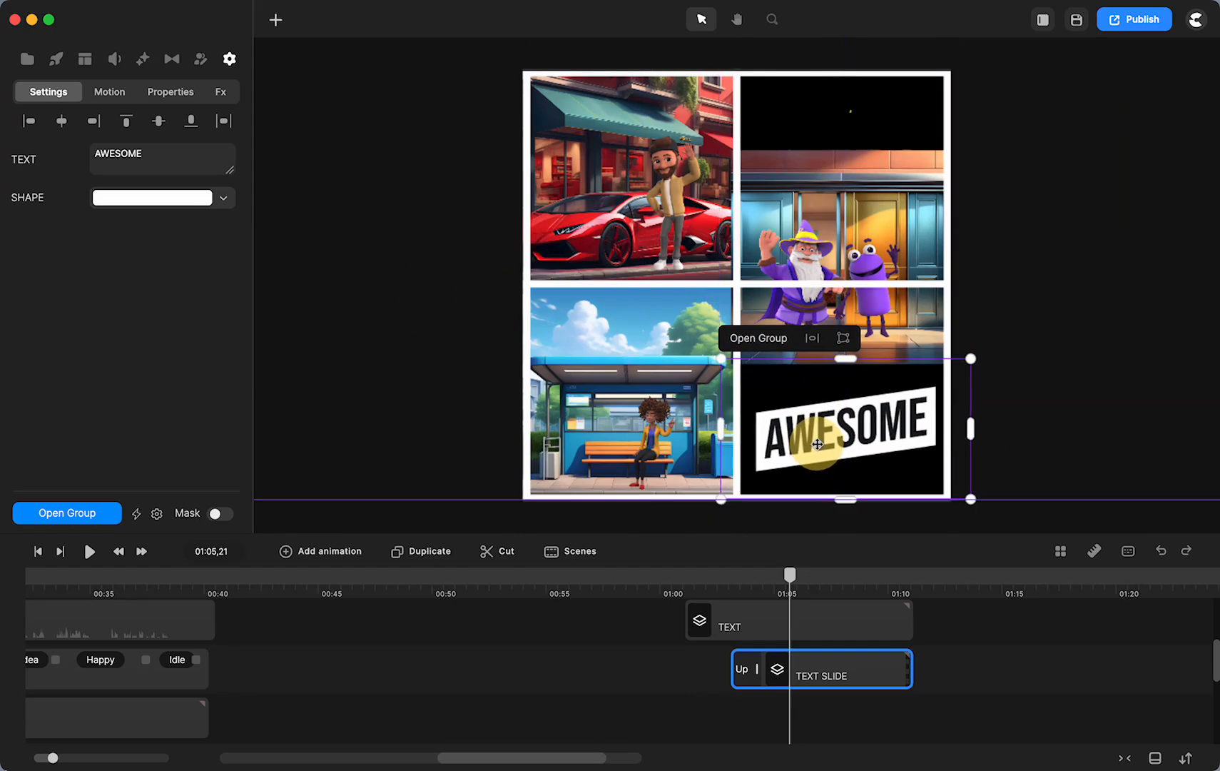
# Move the playhead to 01:05,11 and shift the TEXT SLIDE clip later so it starts at about 01:04
pyautogui.moveTo(790, 575)
pyautogui.mouseDown()
pyautogui.moveTo(658, 576)
pyautogui.moveTo(771, 578)
pyautogui.moveTo(749, 578)
pyautogui.moveTo(754, 587)
pyautogui.moveTo(738, 578)
pyautogui.moveTo(784, 578)
pyautogui.mouseUp()
pyautogui.click(819, 670)
pyautogui.moveTo(820, 671); pyautogui.dragTo(848, 668)
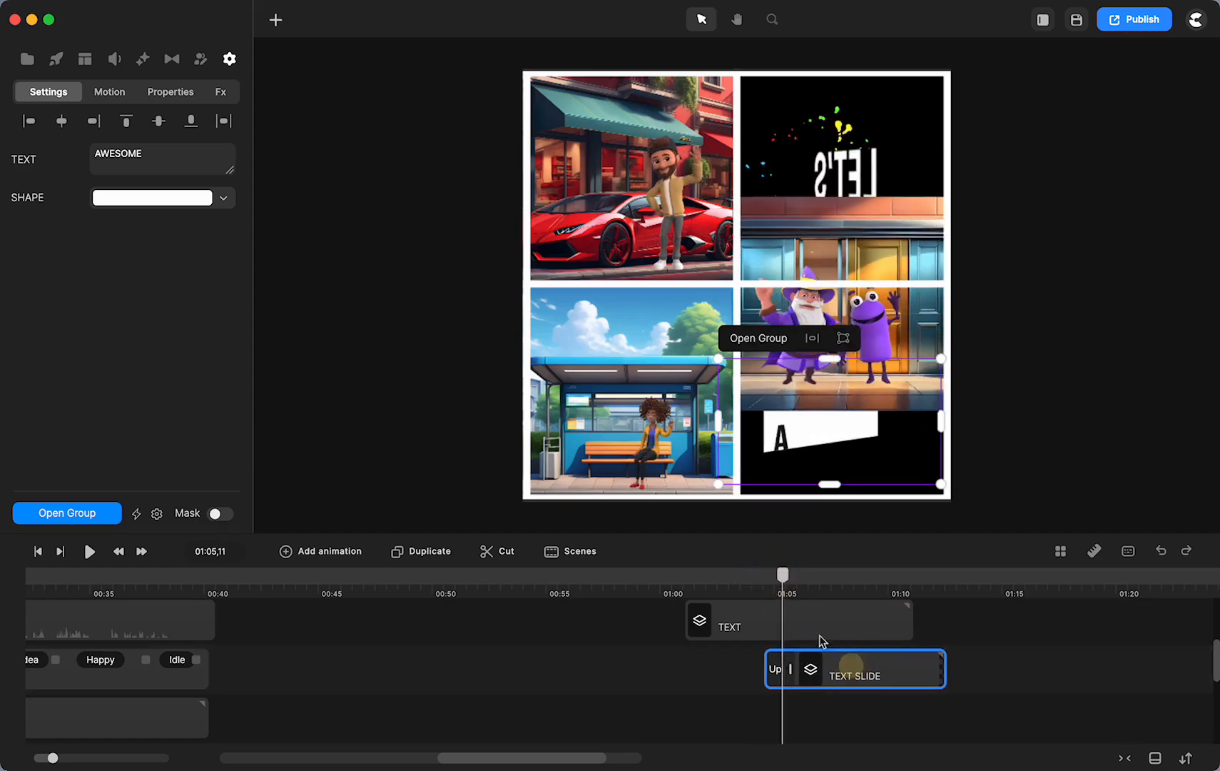
# Move the playhead to 01:06,21 and raise the AWESOME title to the middle of the lower-right cell
pyautogui.moveTo(782, 581); pyautogui.dragTo(813, 575)
pyautogui.click(1034, 649)
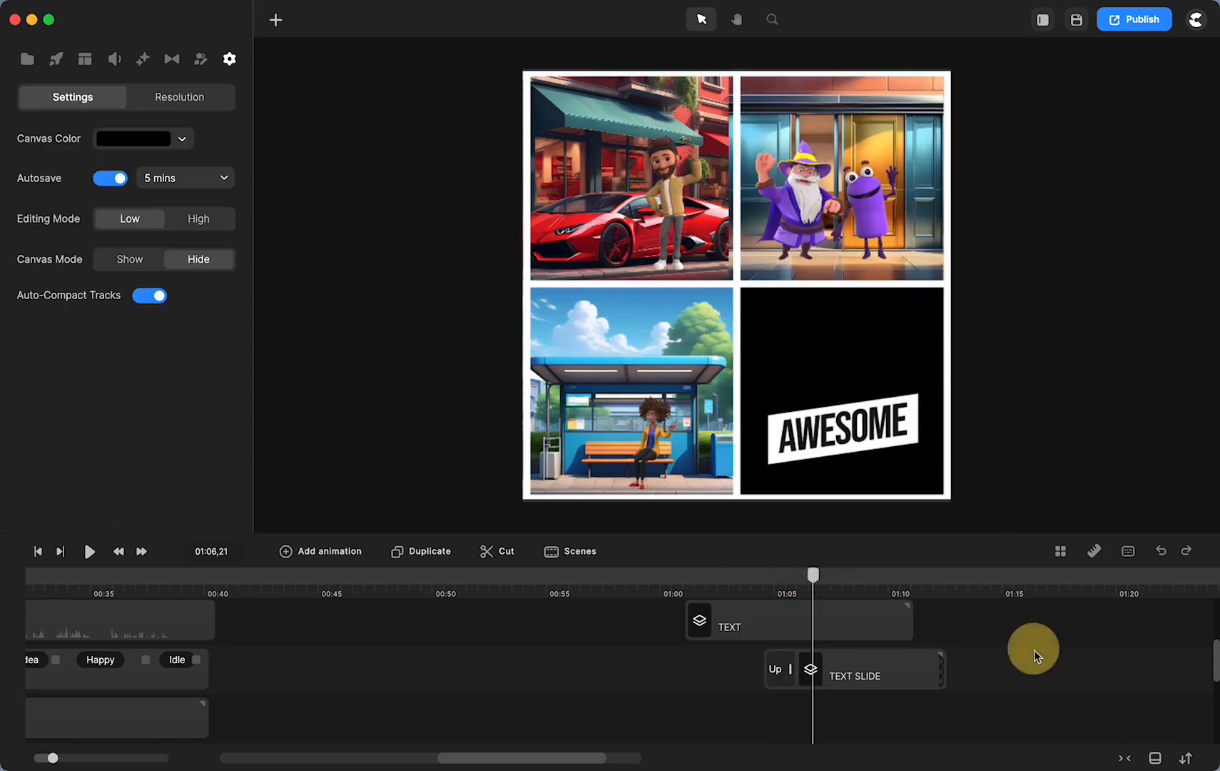
pyautogui.moveTo(848, 434); pyautogui.dragTo(838, 392)
pyautogui.click(715, 719)
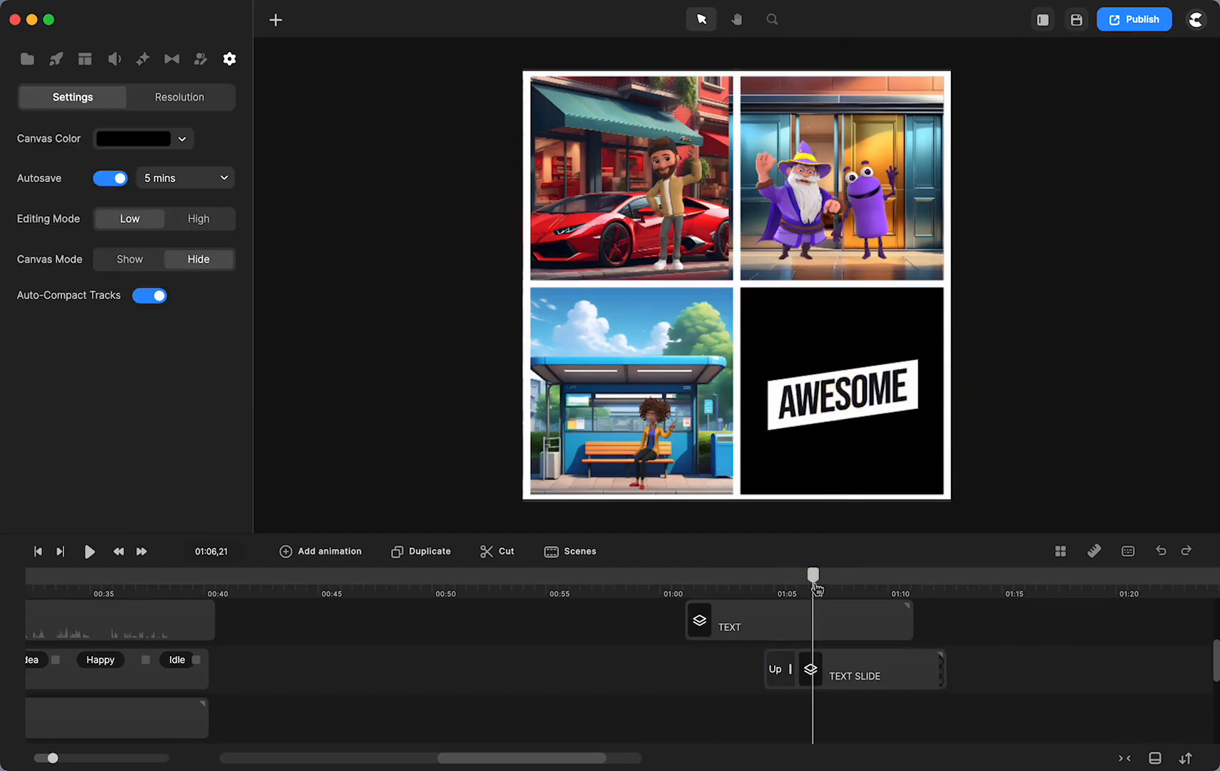
# Move the playhead to 01:07,23 and browse the text scenes in the Animated Titles library
pyautogui.moveTo(813, 577); pyautogui.dragTo(836, 593)
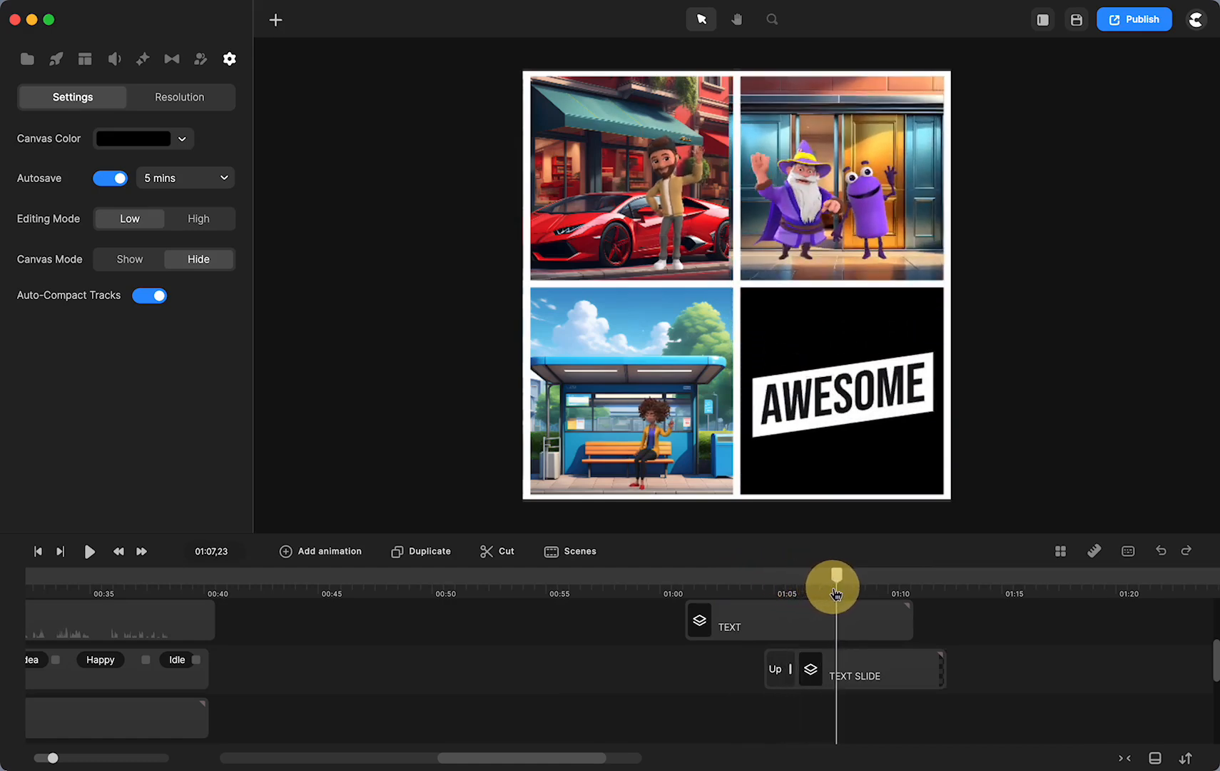
pyautogui.click(57, 60)
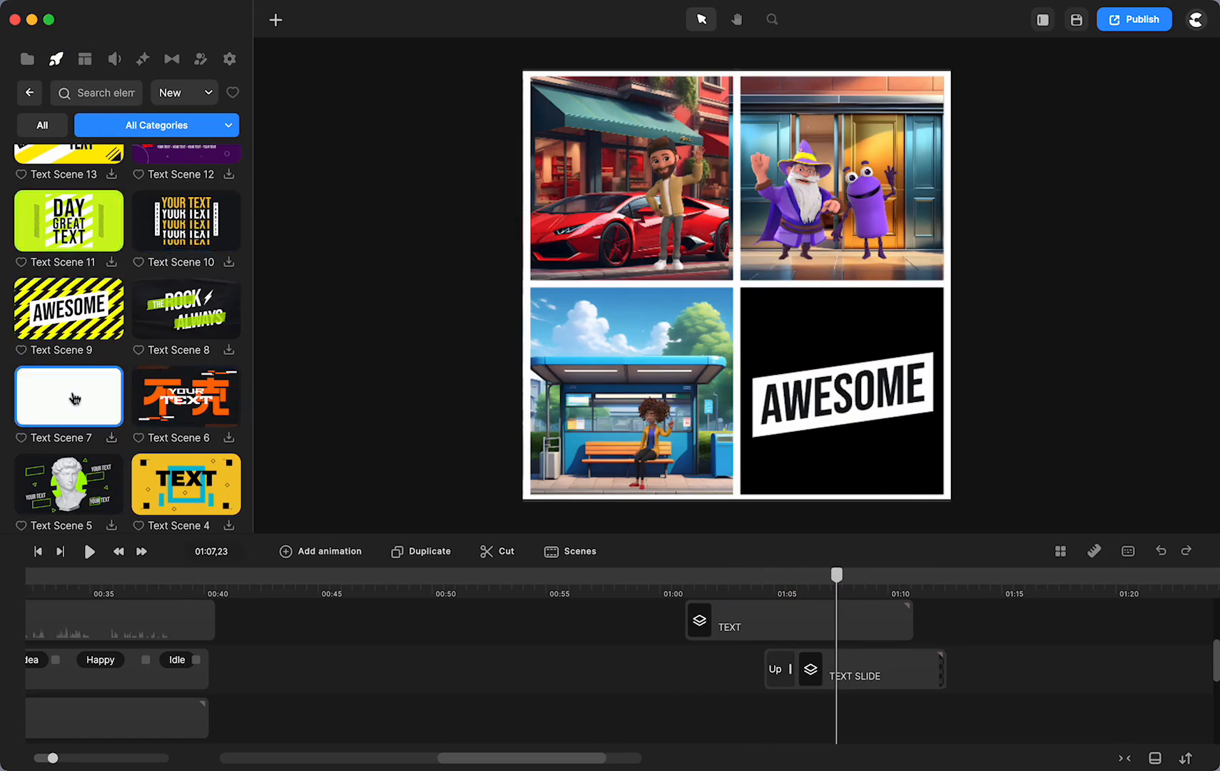
pyautogui.scroll(5, 75, 398)
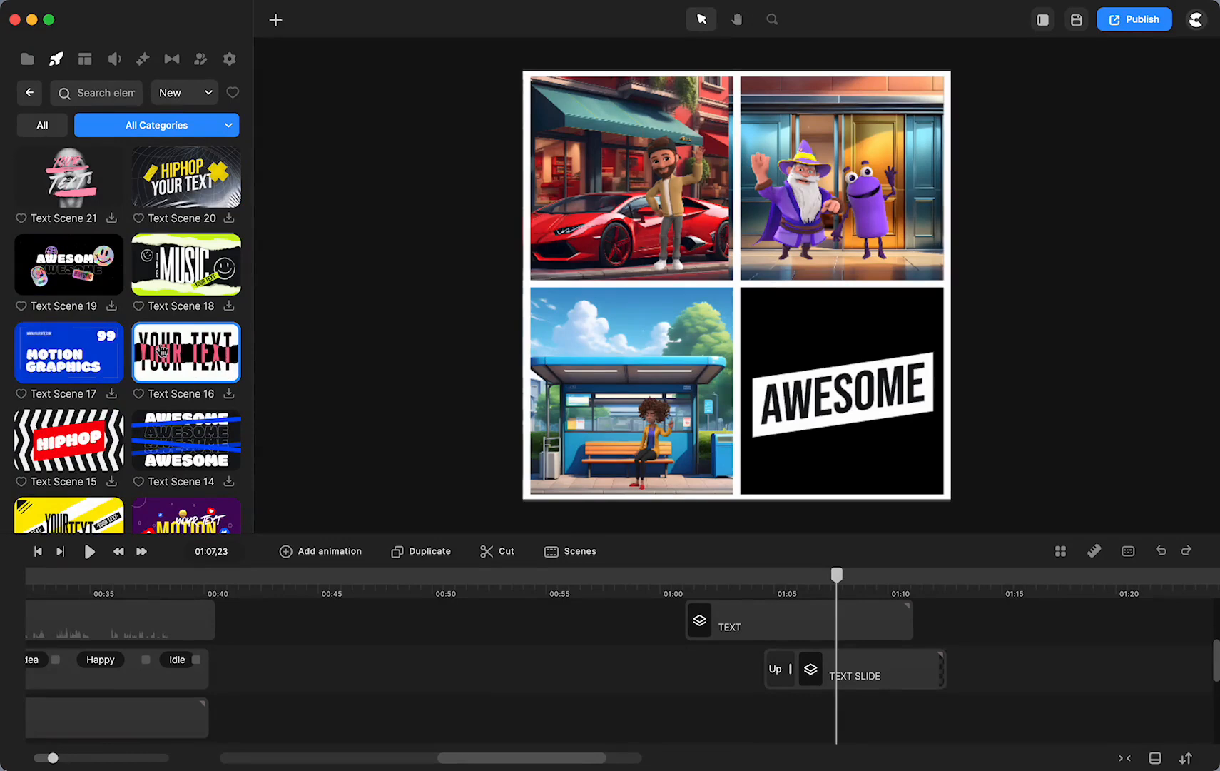
pyautogui.scroll(-2, 185, 357)
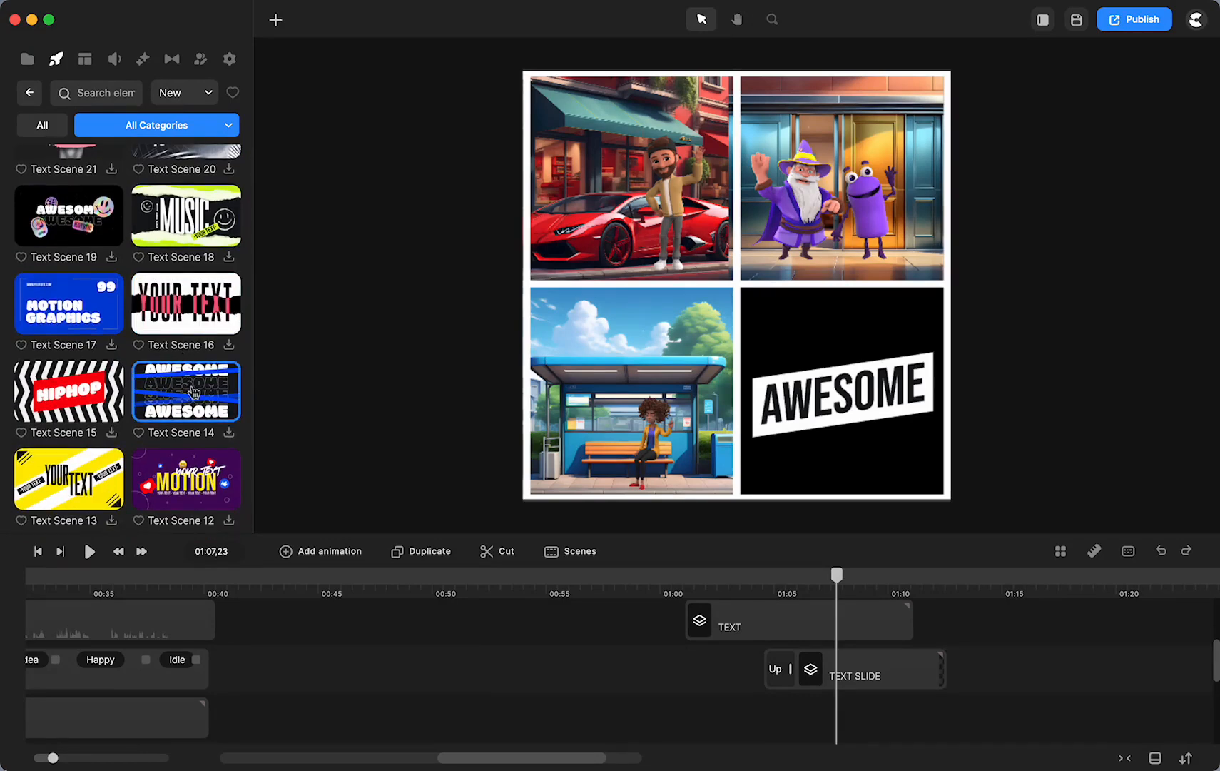
pyautogui.scroll(-3, 192, 400)
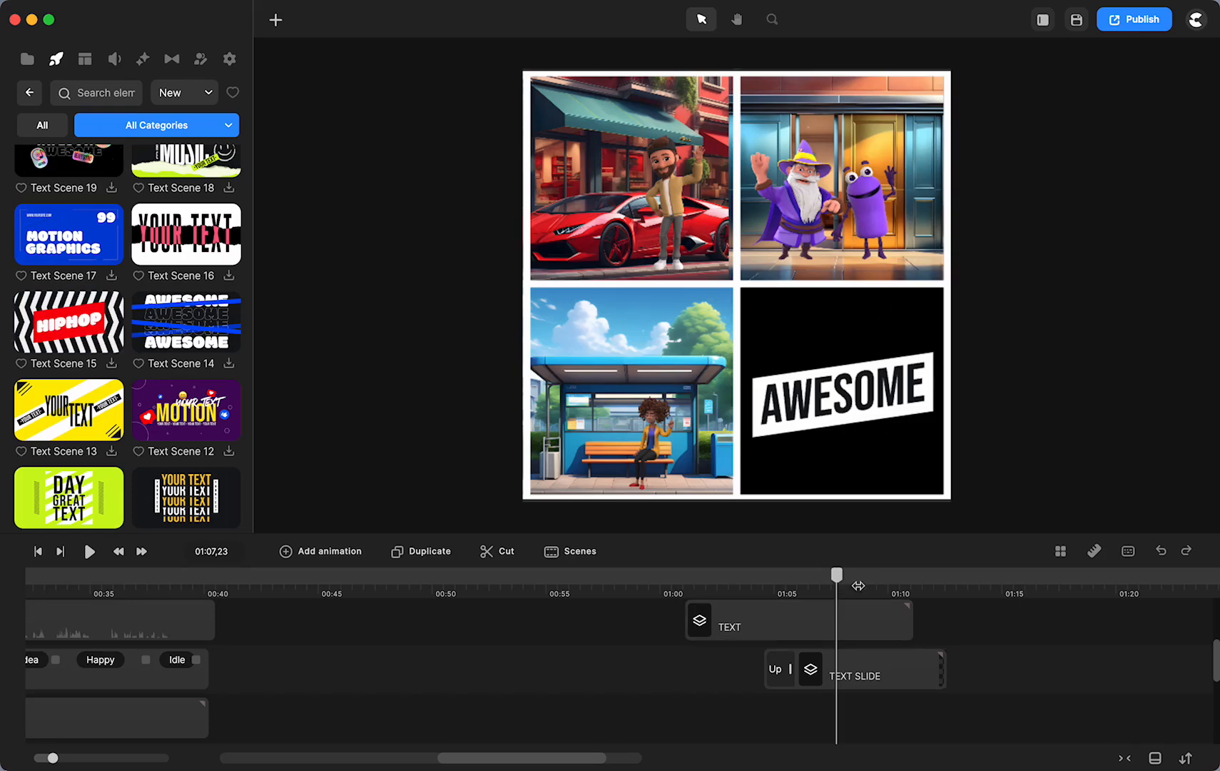
# Move the playhead to 01:07,18 and select the TEXT clip
pyautogui.moveTo(859, 585); pyautogui.dragTo(834, 605)
pyautogui.click(834, 606)
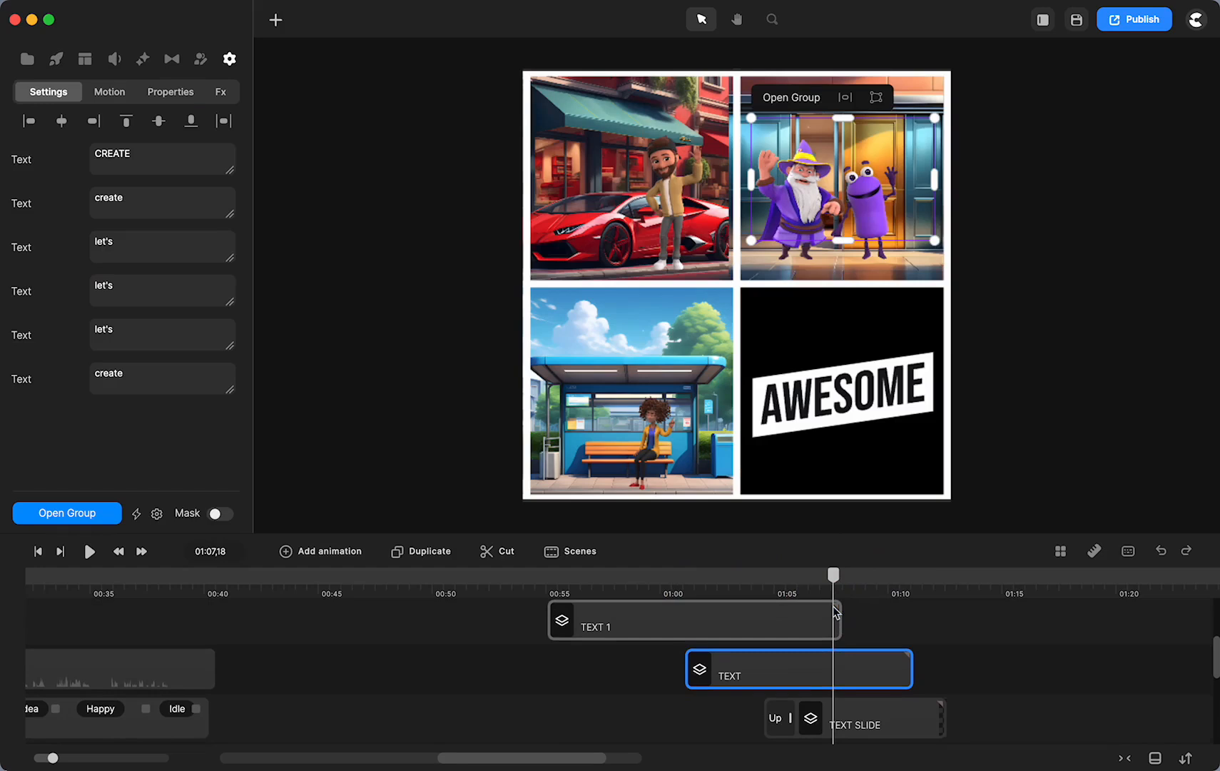